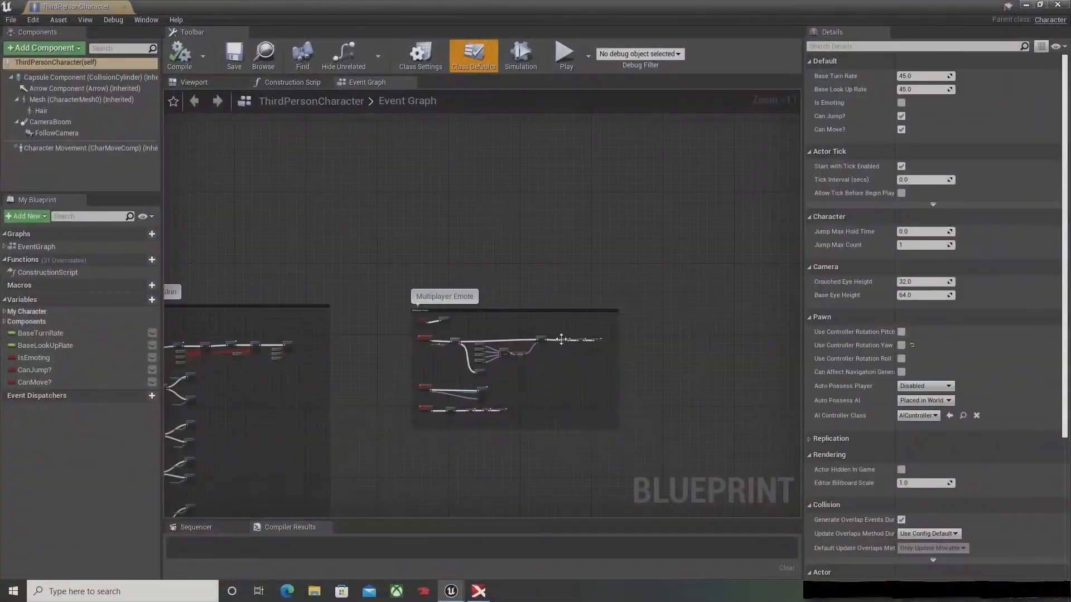
Step: Examine the Multiplayer Emote section of the ThirdPersonCharacter event graph, from the emote input through the random section selection to the Multi Emote call
scroll(491, 391, "up", 5)
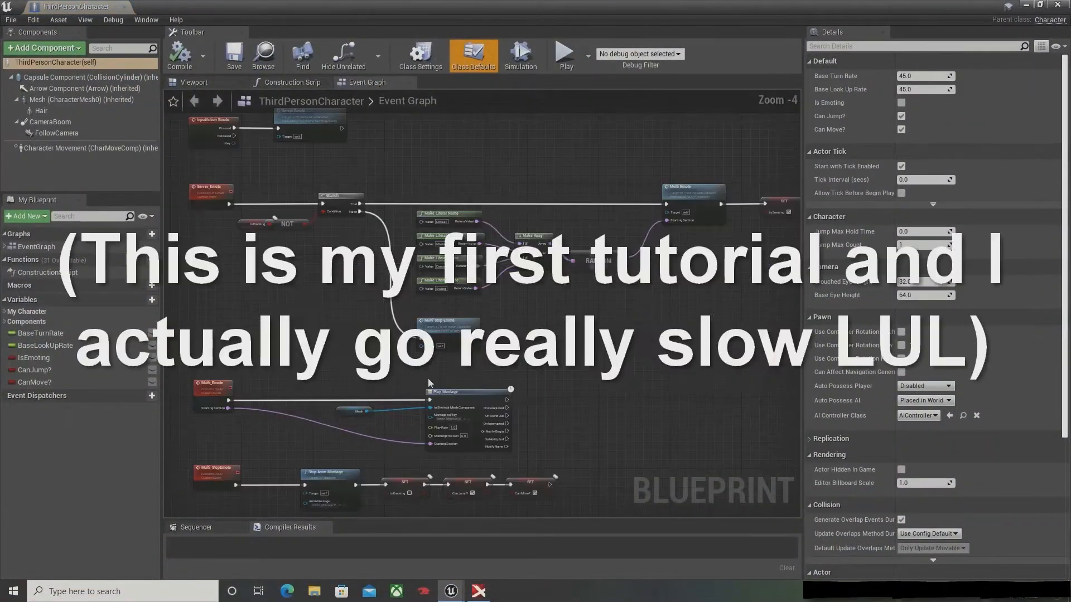
right_click_drag(427, 381, 731, 504)
scroll(575, 310, "up", 4)
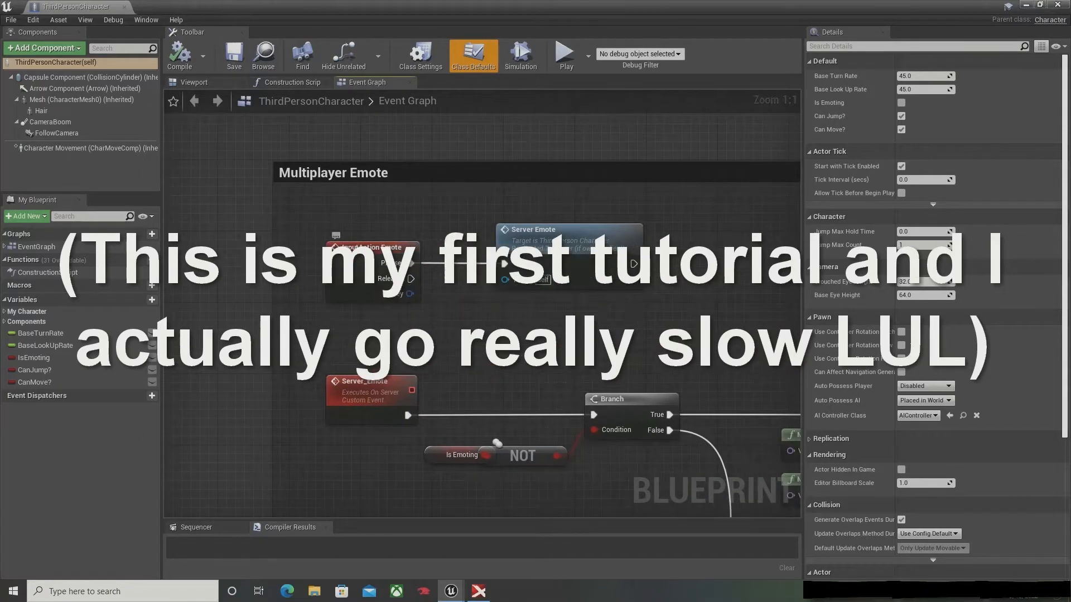
right_click_drag(413, 375, 294, 270)
scroll(294, 270, "down", 2)
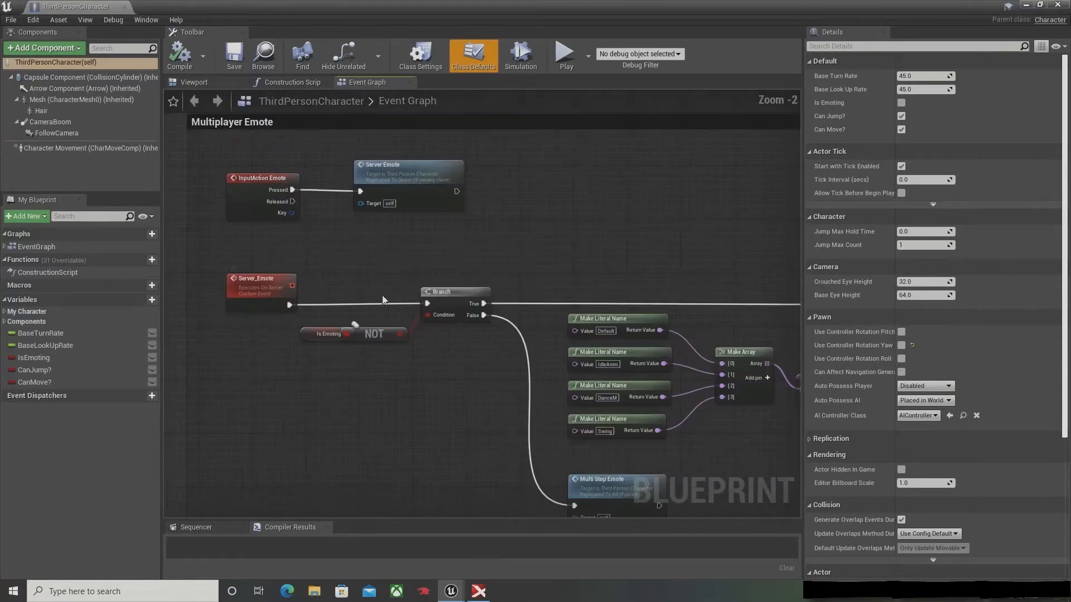
right_click_drag(472, 323, 299, 300)
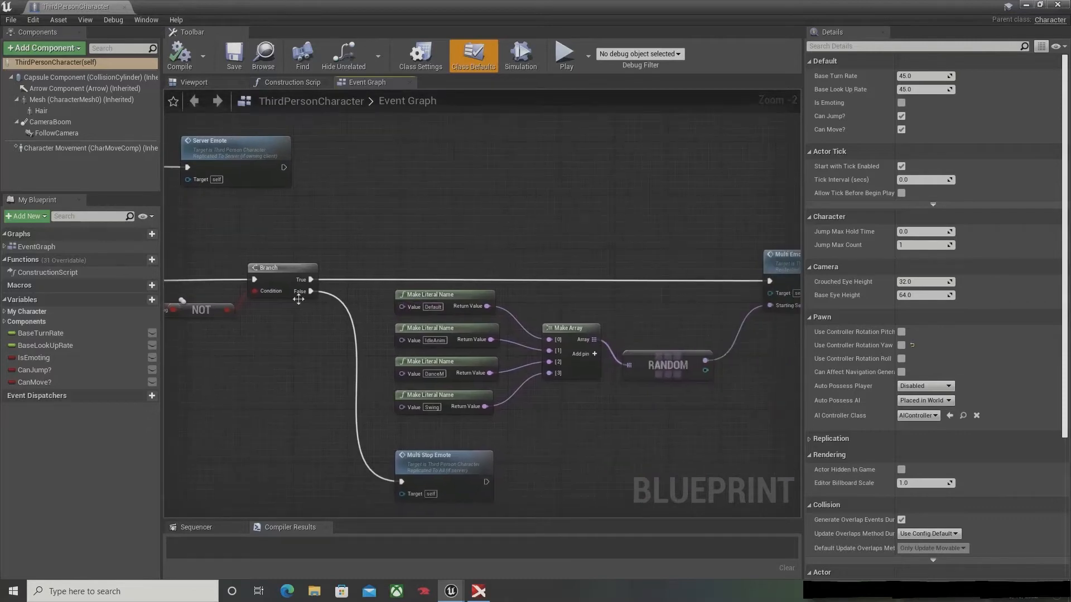
right_click_drag(689, 285, 470, 279)
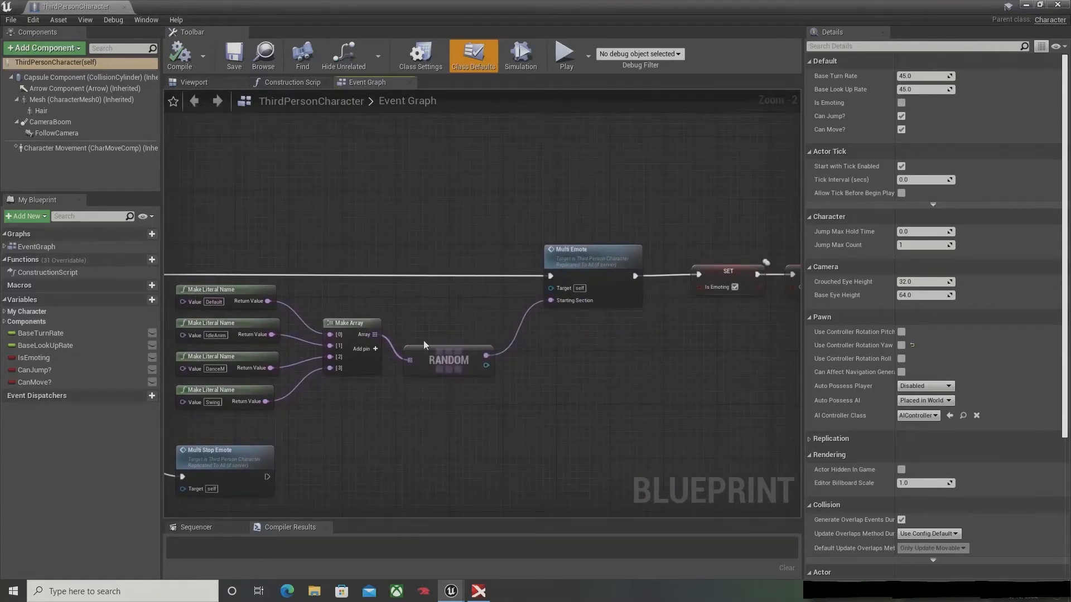
double_click(558, 250)
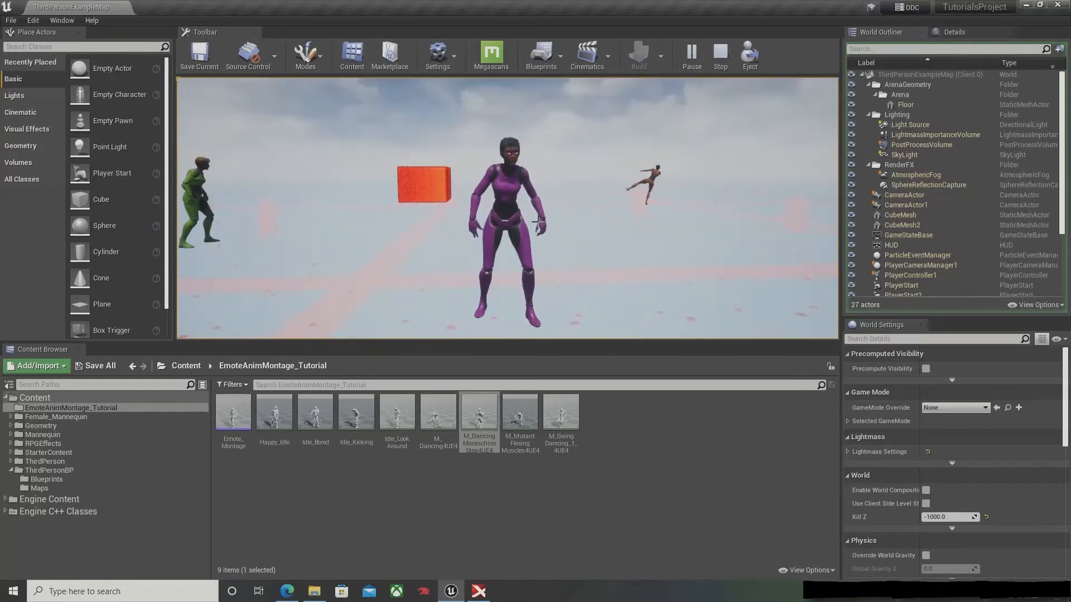
Step: Stop the play session and close the TutorialsProject editor
key("Escape")
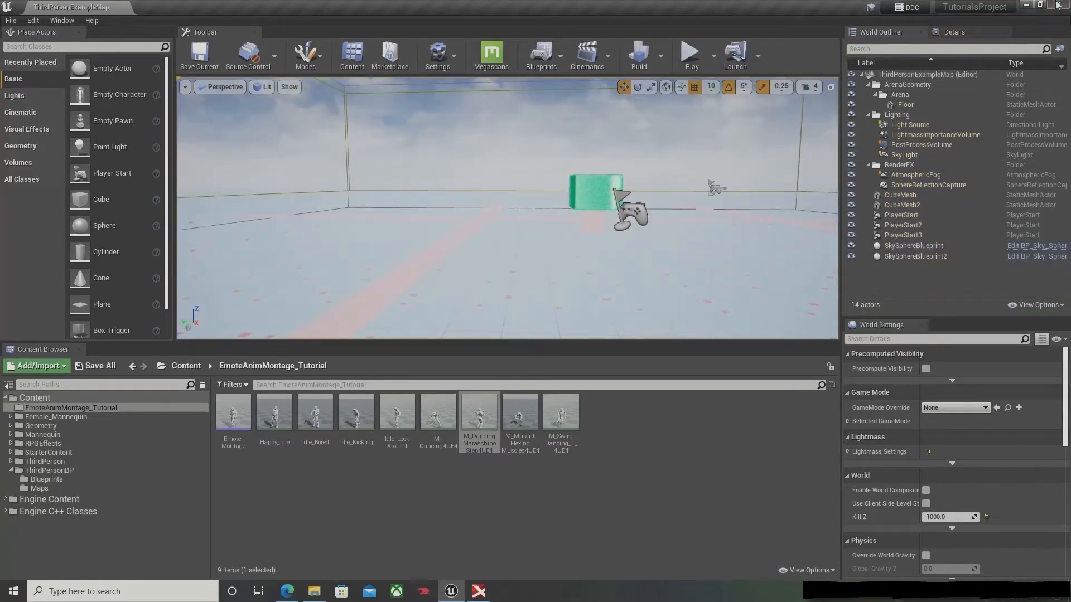
left_click(1057, 5)
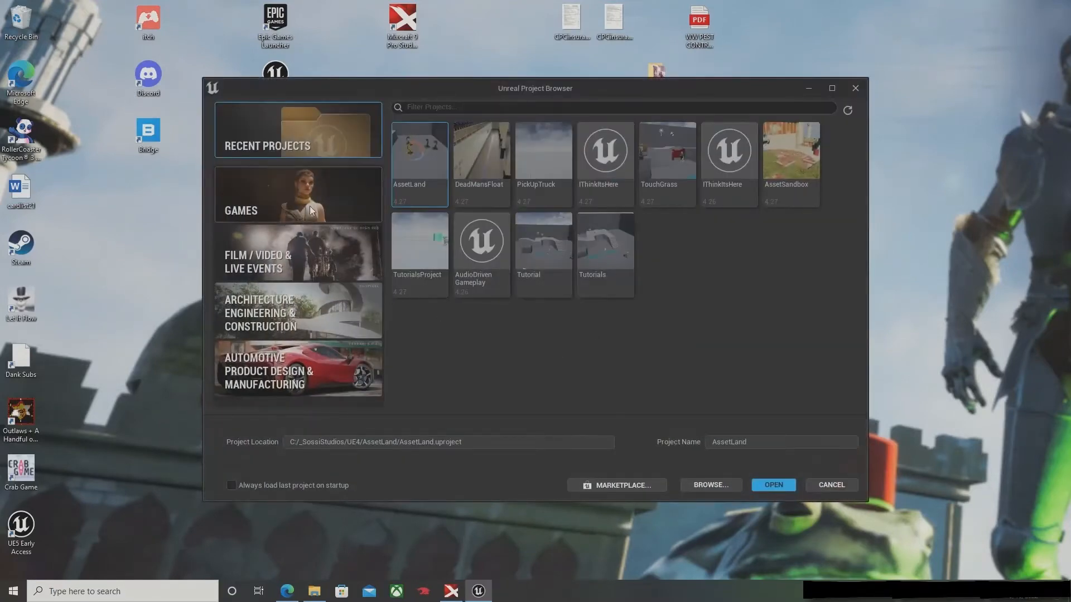
left_click(311, 210)
left_click(587, 162)
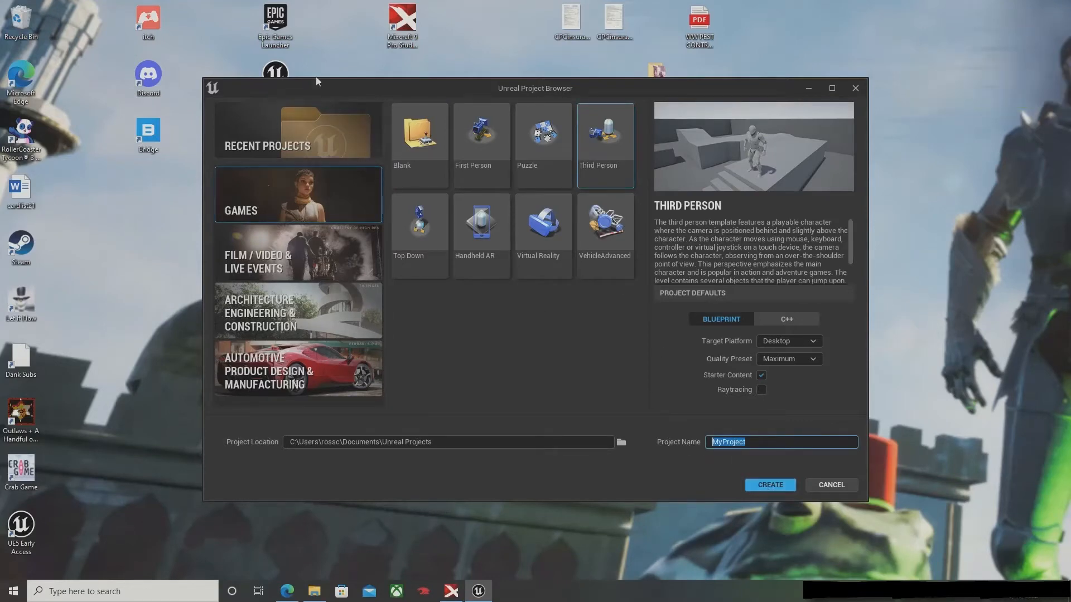
left_click(310, 124)
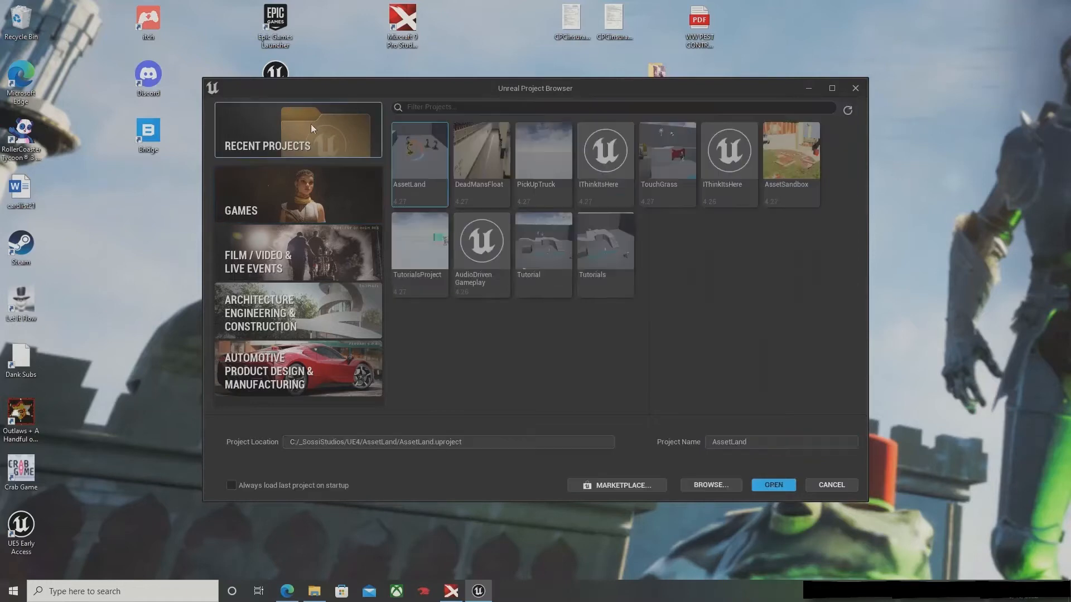
Step: Open the recent project named Tutorial and show the Mannequin Animations folder in its content drawer
double_click(564, 268)
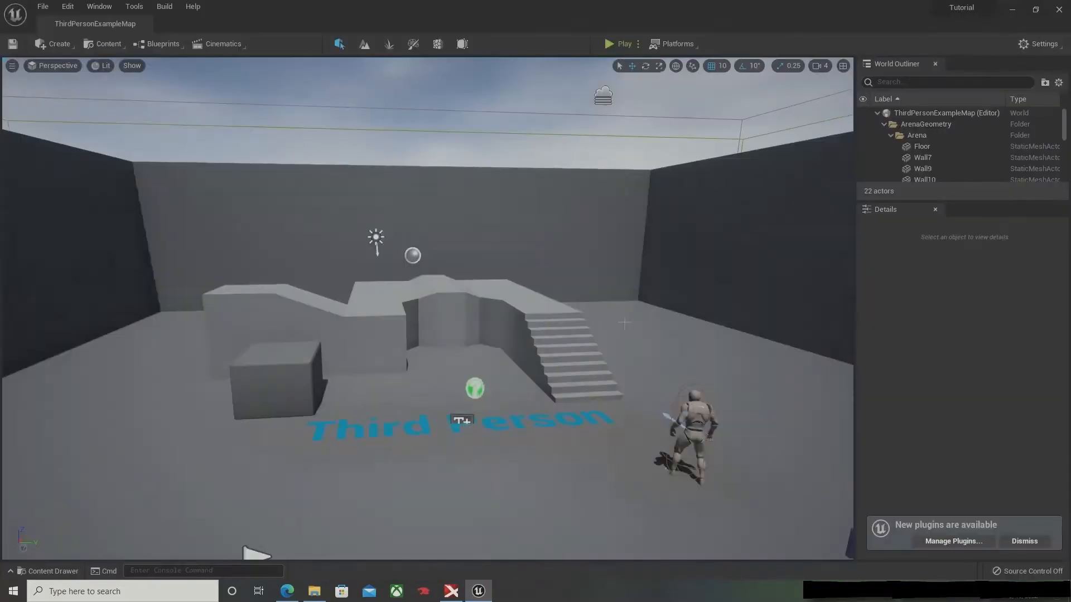
right_click_drag(607, 264, 625, 304)
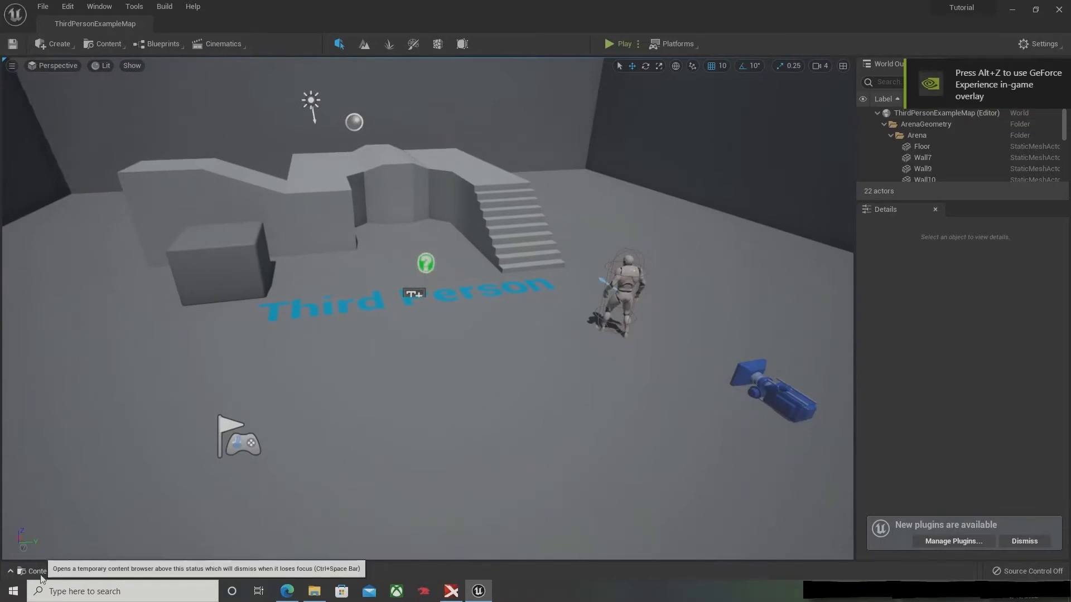
key("ctrl+space")
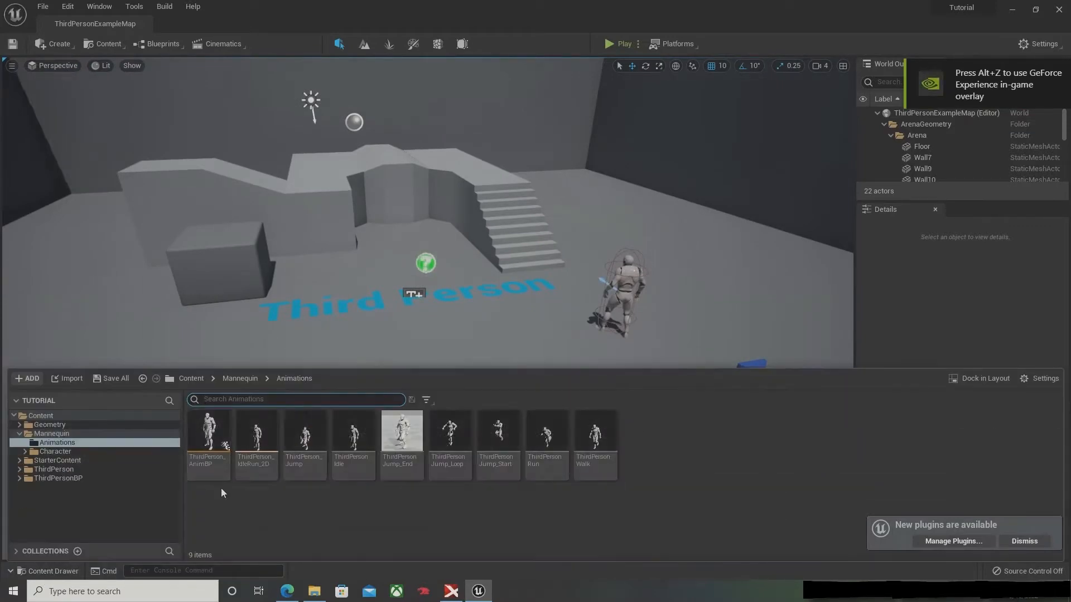
left_click(69, 435)
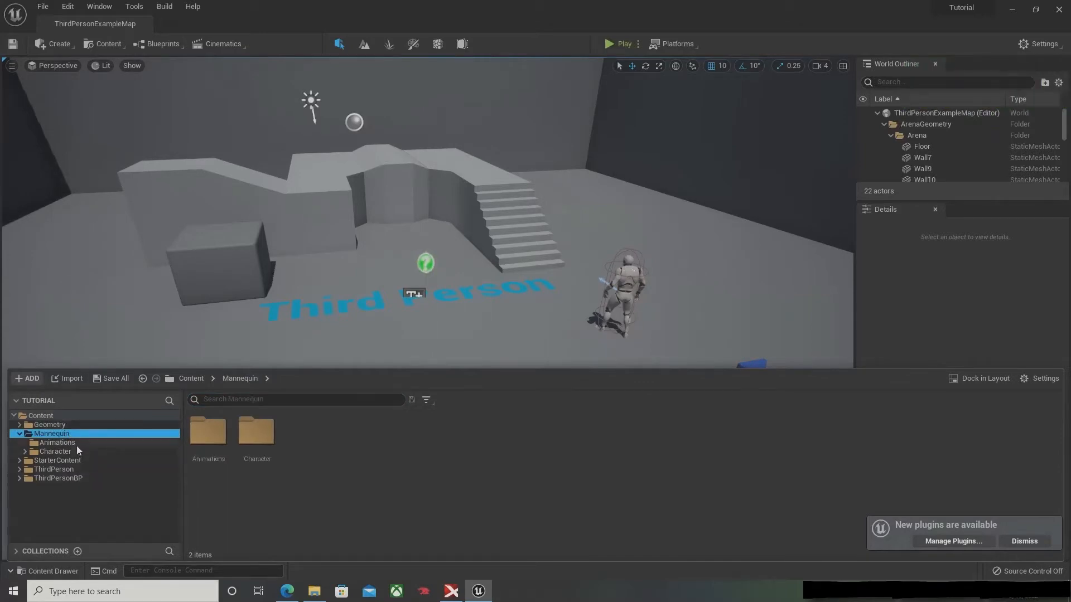
left_click(74, 445)
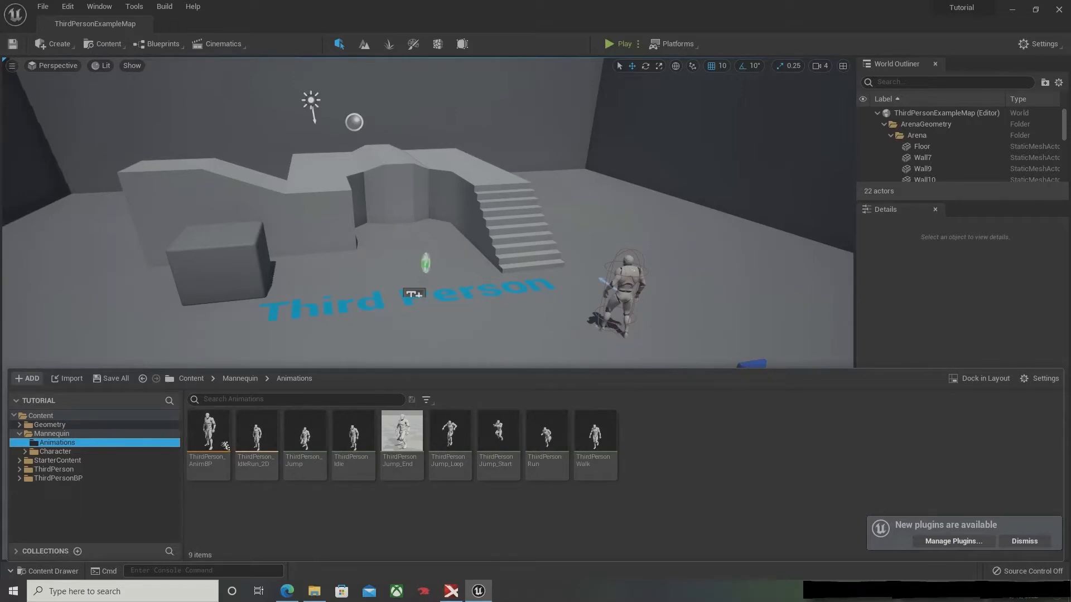
Step: Import the four Mixa animation files from the Emotes folder into Mannequin Animations, applying UE4_Mannequin_Skeleton to all of them
left_click_drag(1070, 191, 629, 140)
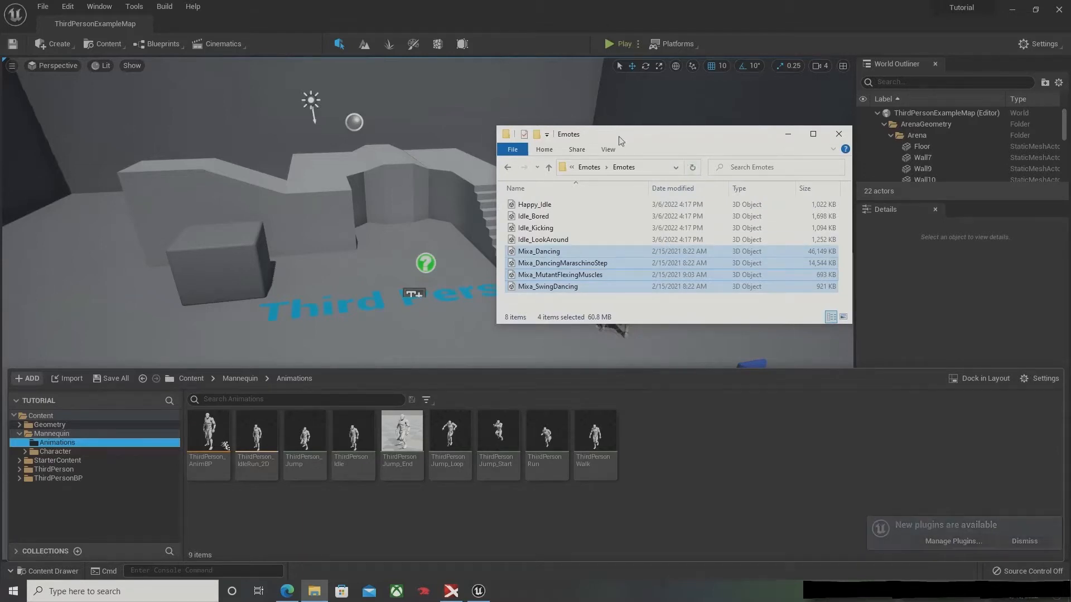
left_click_drag(621, 140, 513, 102)
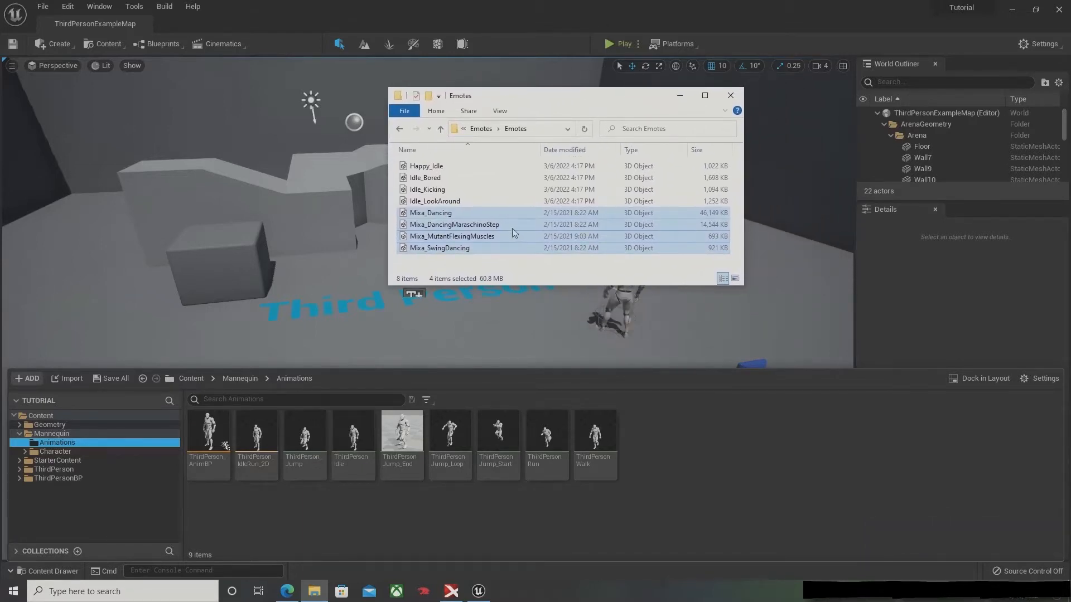
left_click_drag(456, 216, 649, 425)
left_click_drag(602, 101, 974, 229)
left_click(580, 166)
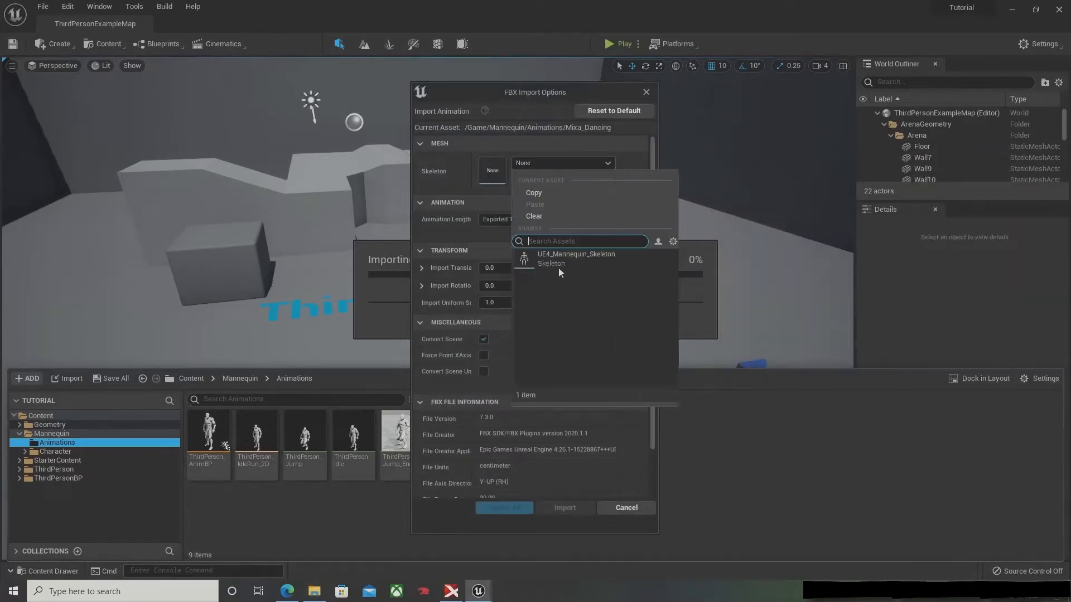
left_click(567, 254)
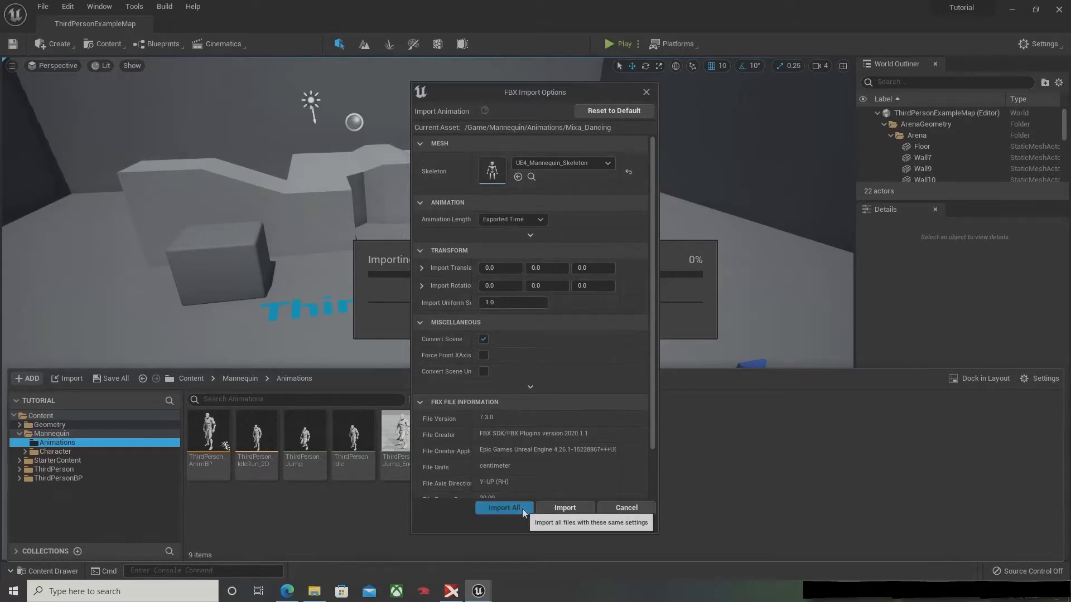
left_click(494, 508)
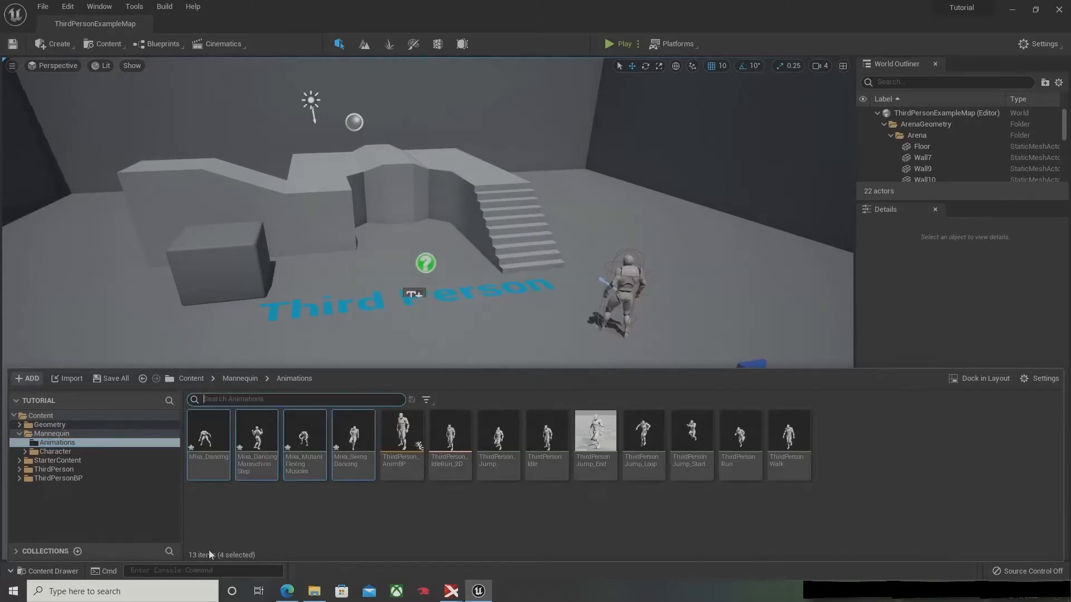
left_click(296, 518)
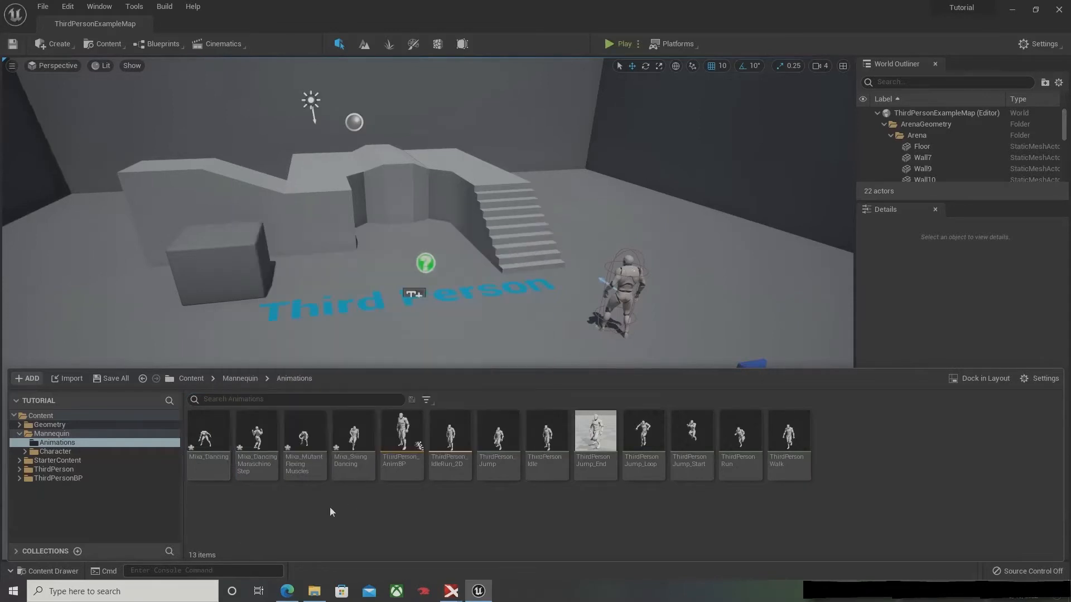
Step: Create an animation montage from Mixa_Dancing and name it Dancing_Montage
mouse_move(222, 455)
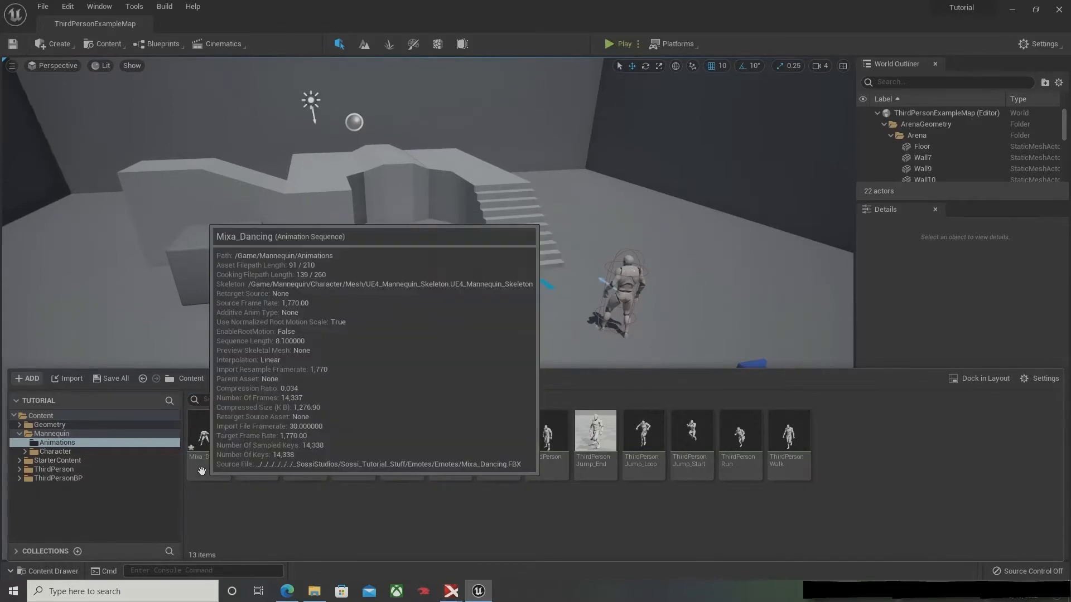
left_click(209, 441)
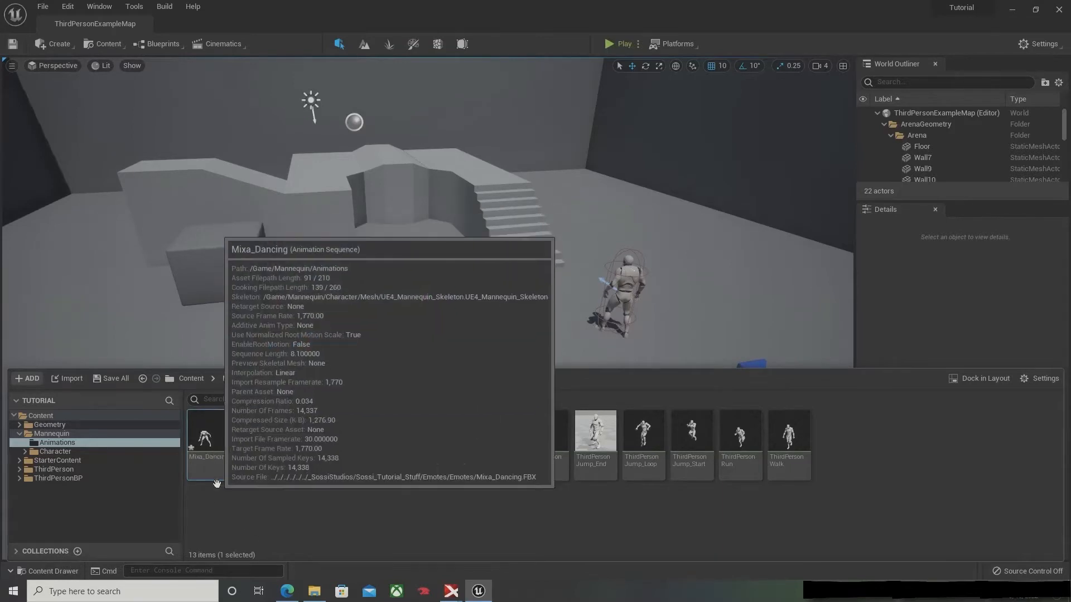
right_click(217, 456)
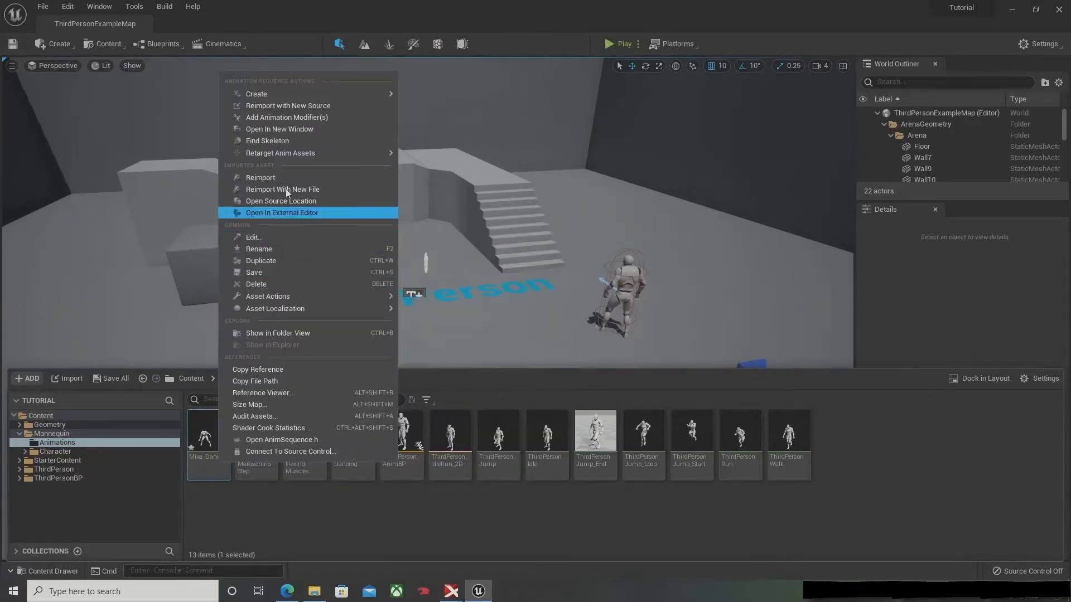
mouse_move(273, 96)
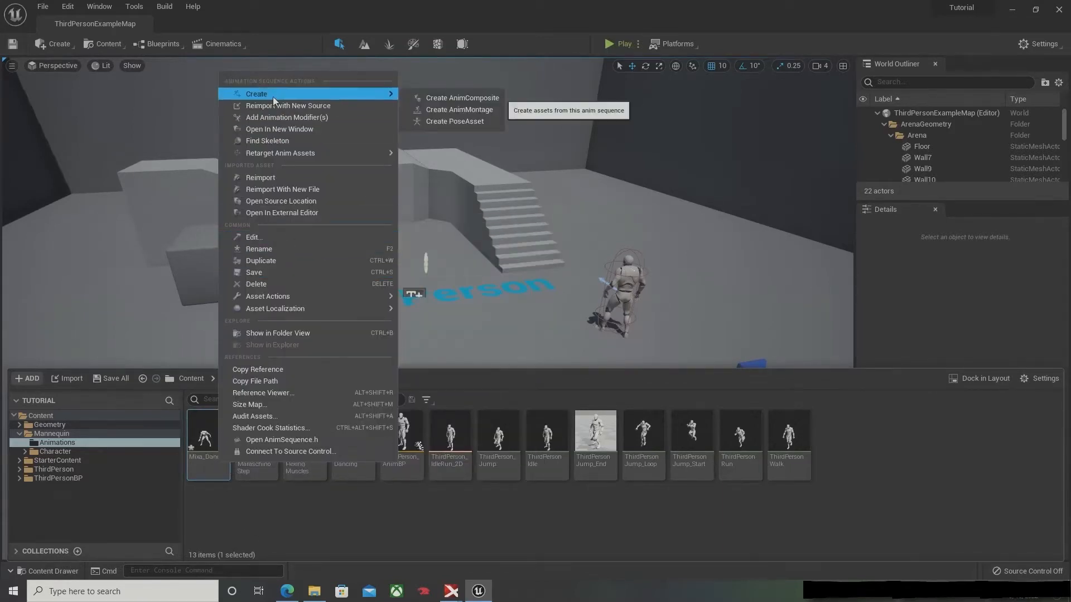
left_click(467, 112)
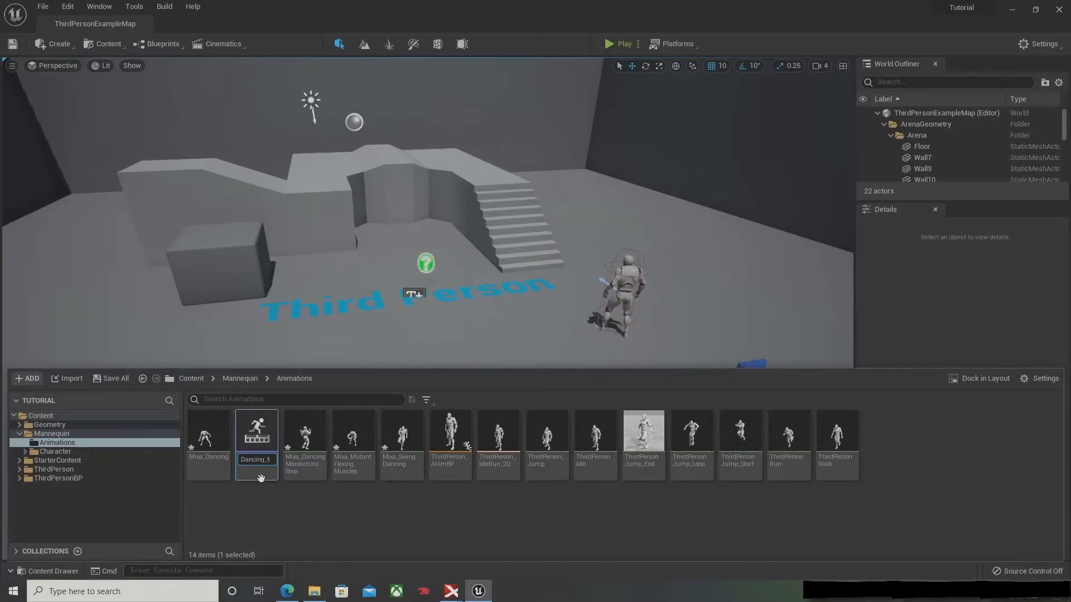
key("Return")
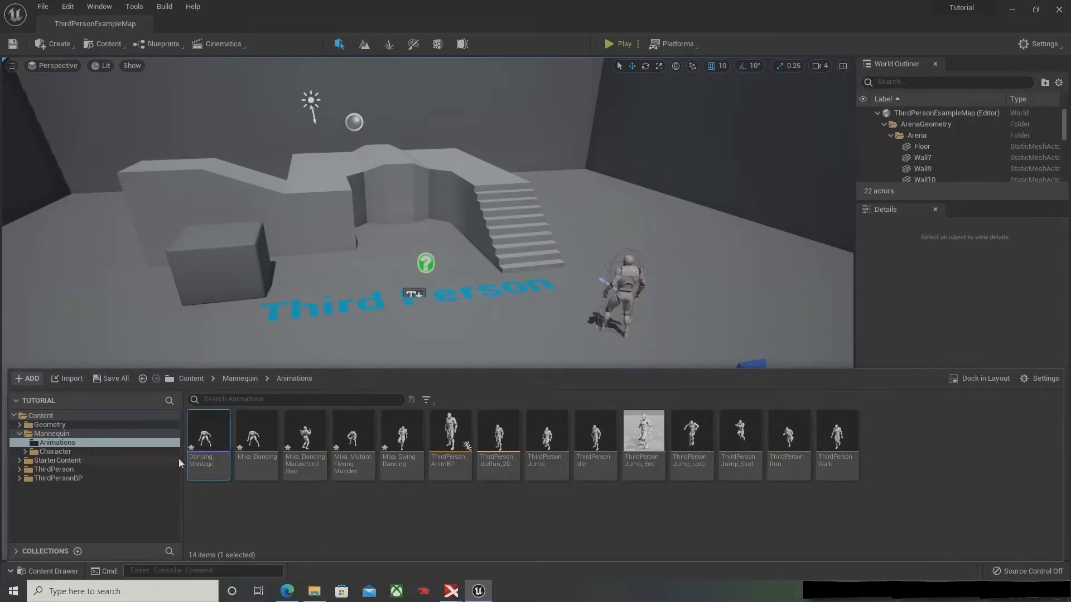
Step: Open Dancing_Montage in a maximized editor window and show its list of available animation assets
double_click(215, 447)
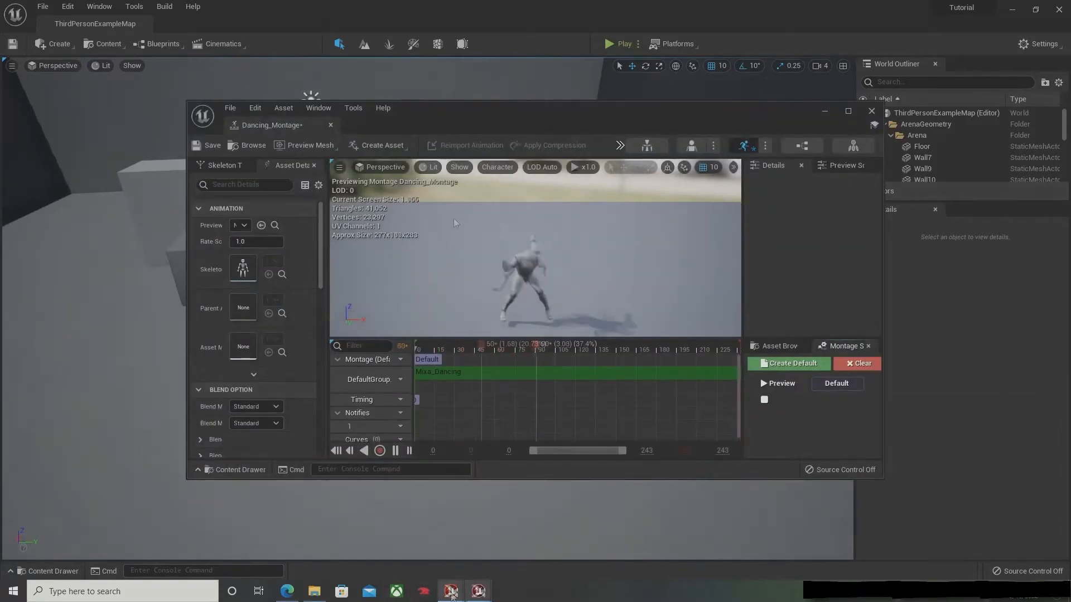
double_click(485, 109)
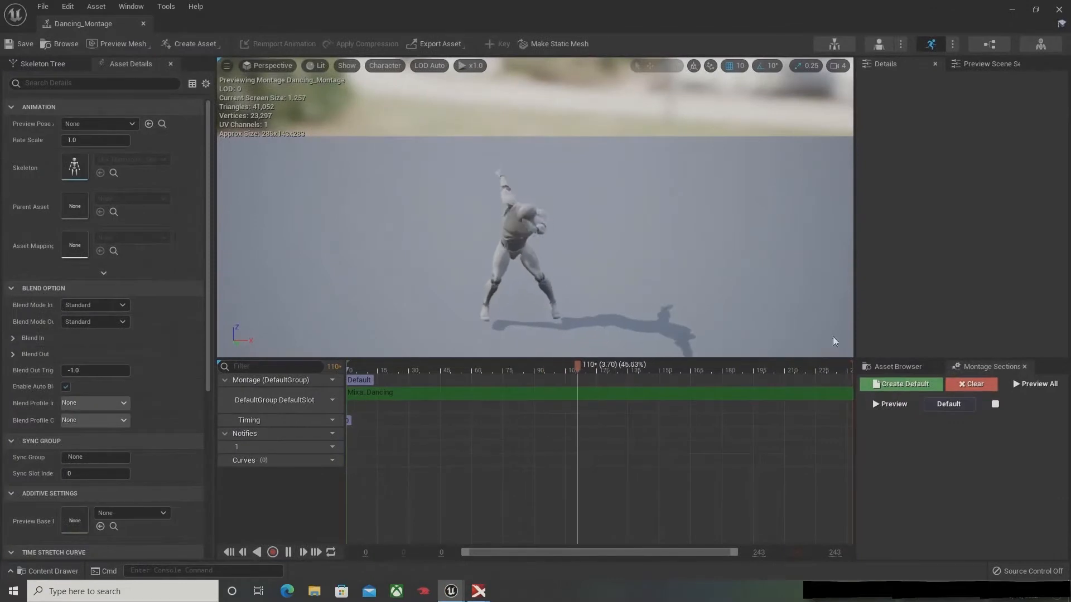
left_click(889, 371)
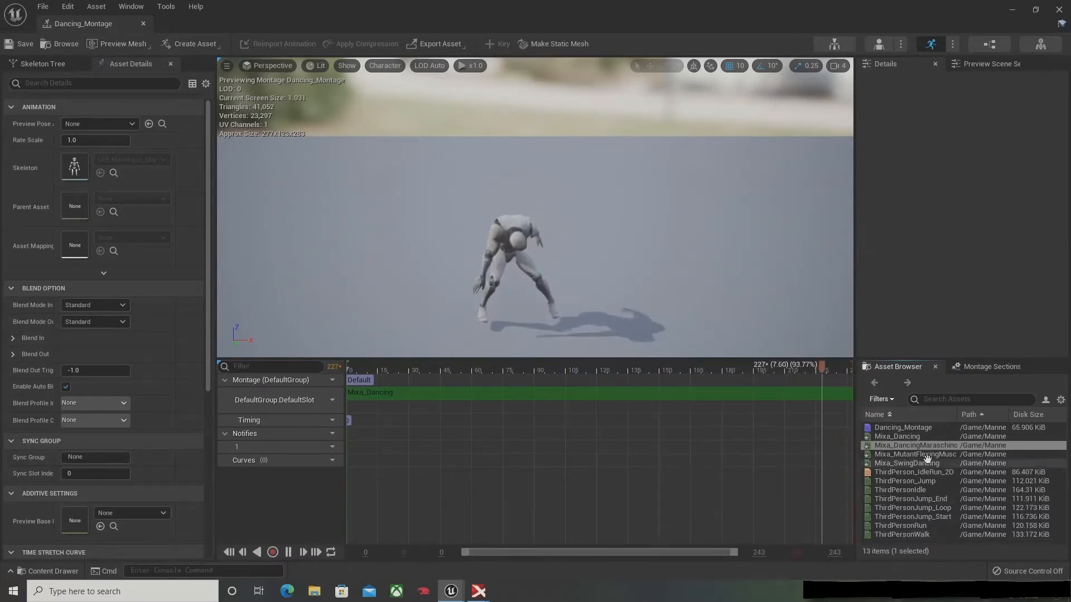
Step: Append Mixa_DancingMaraschinoStep, Mixa_MutantFlexingMuscles and Mixa_SwingDancing after Mixa_Dancing in the montage's default slot, and pause the preview playback
mouse_move(915, 446)
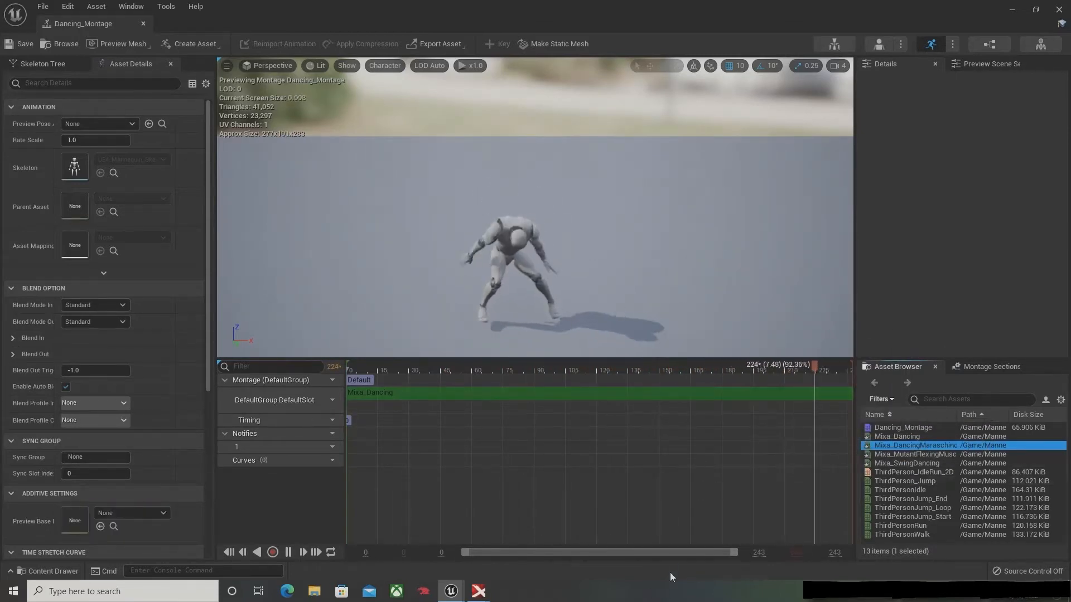
left_click_drag(899, 449, 842, 404)
left_click(925, 454)
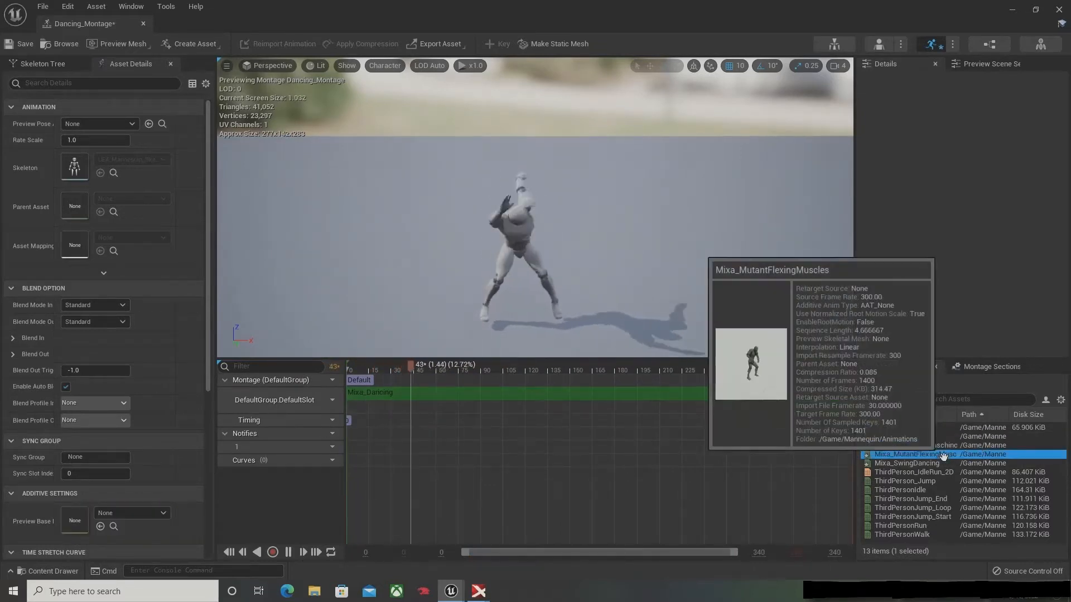
left_click_drag(947, 456, 814, 407)
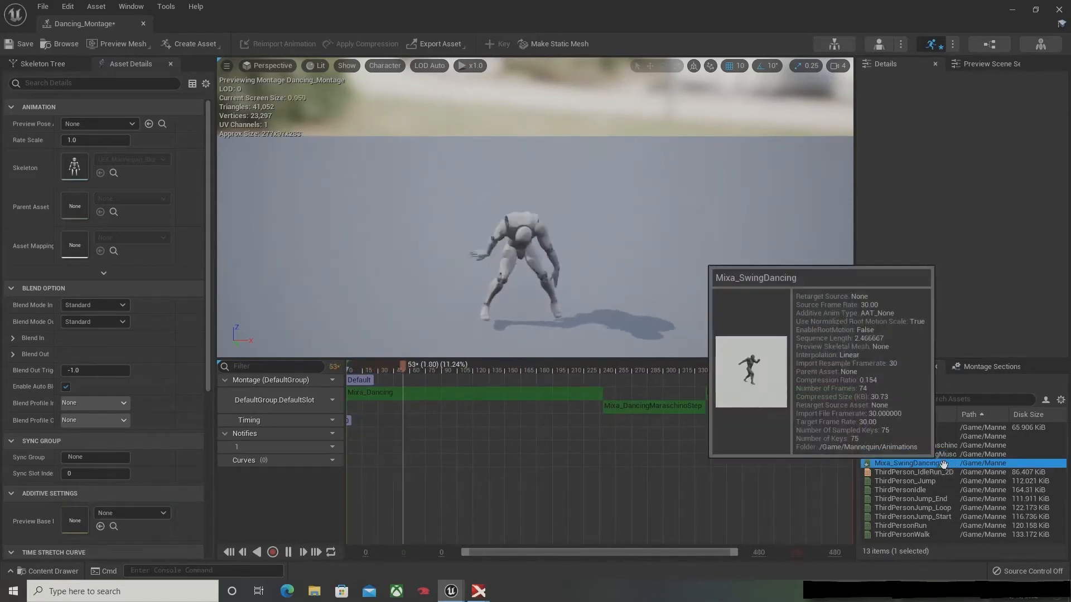
left_click_drag(915, 463, 793, 395)
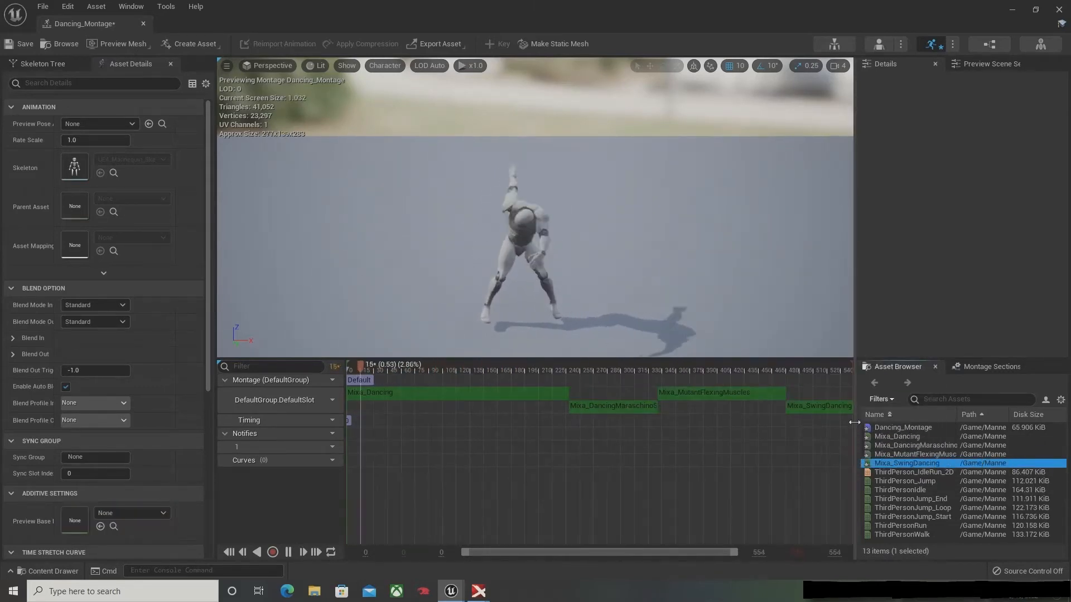
left_click(286, 551)
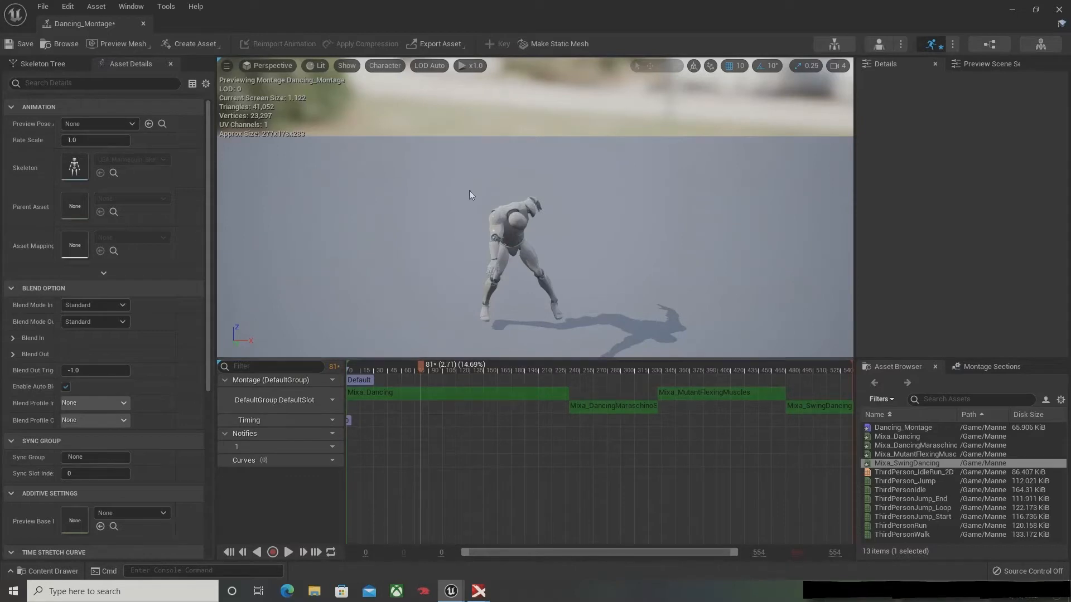
Step: Save Dancing_Montage and close its editor window
left_click(27, 46)
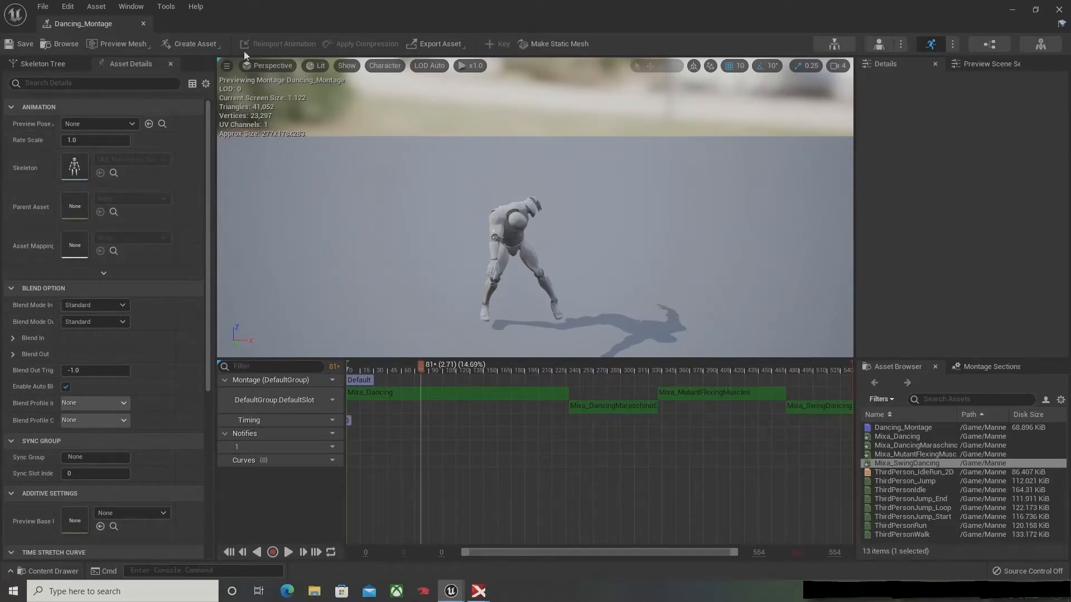
left_click(1058, 9)
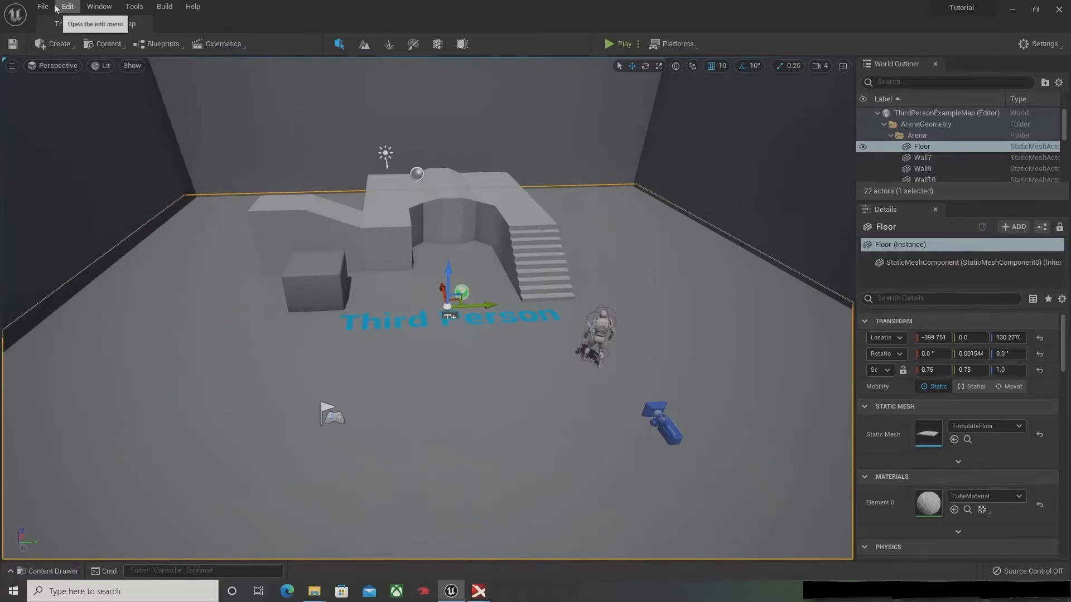
Step: Open the Engine Input section of the project settings
left_click(39, 7)
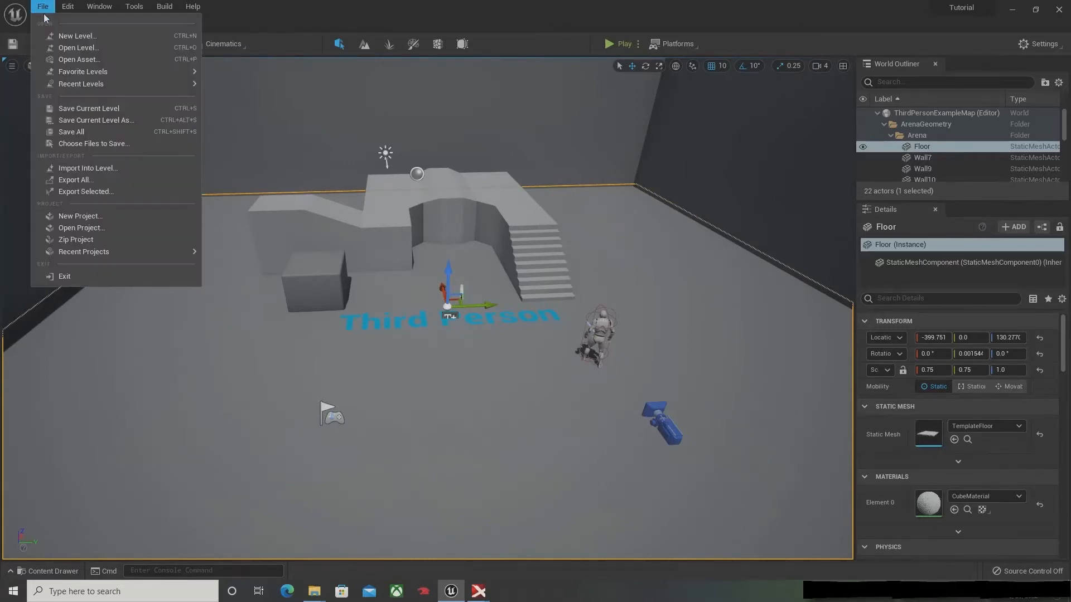
left_click(68, 8)
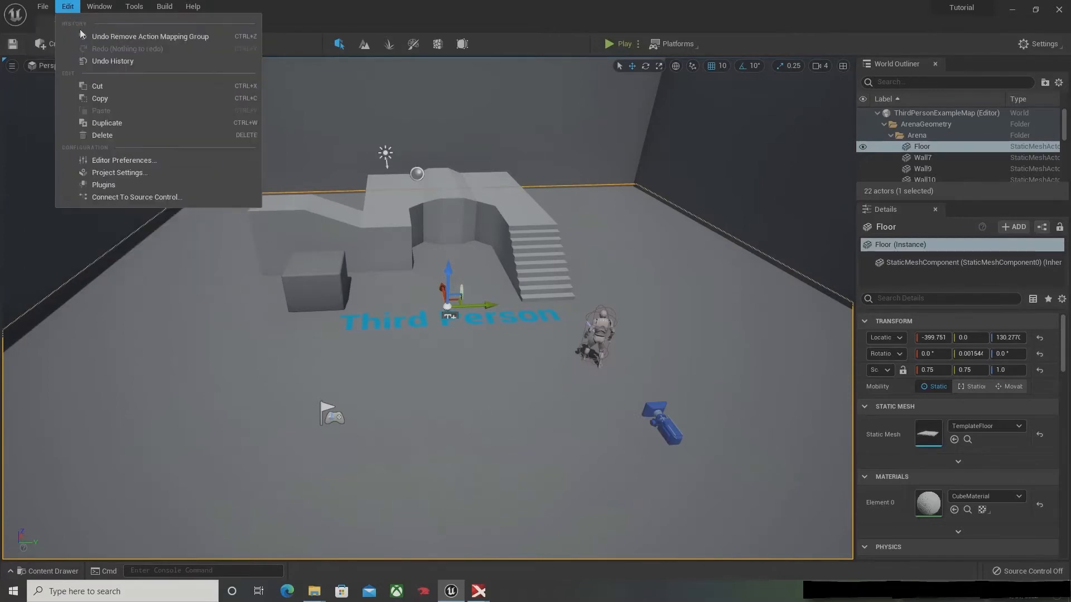
left_click(139, 173)
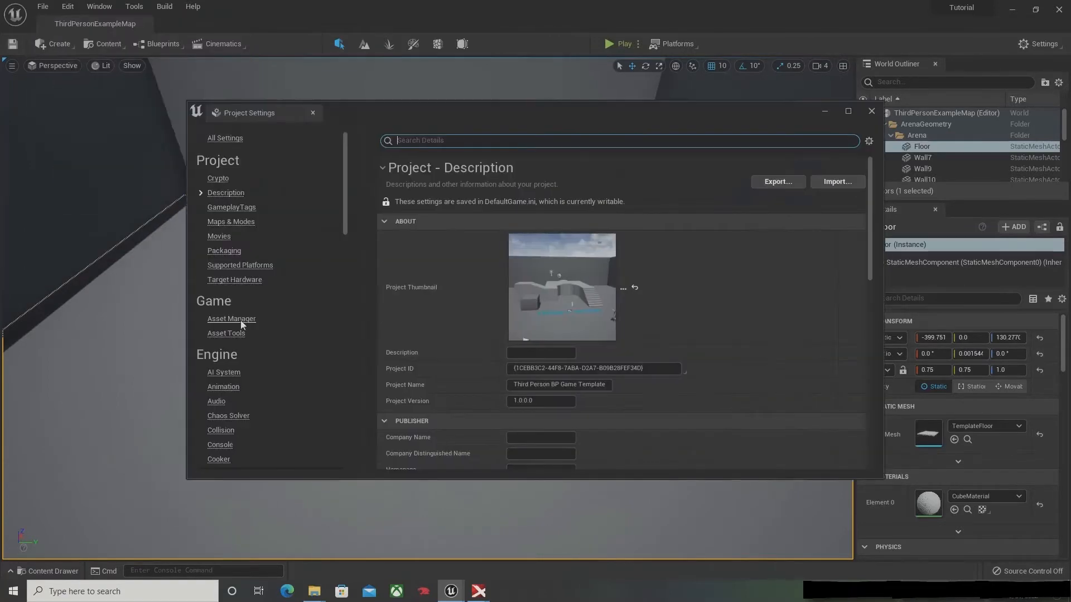
scroll(242, 325, "down", 5)
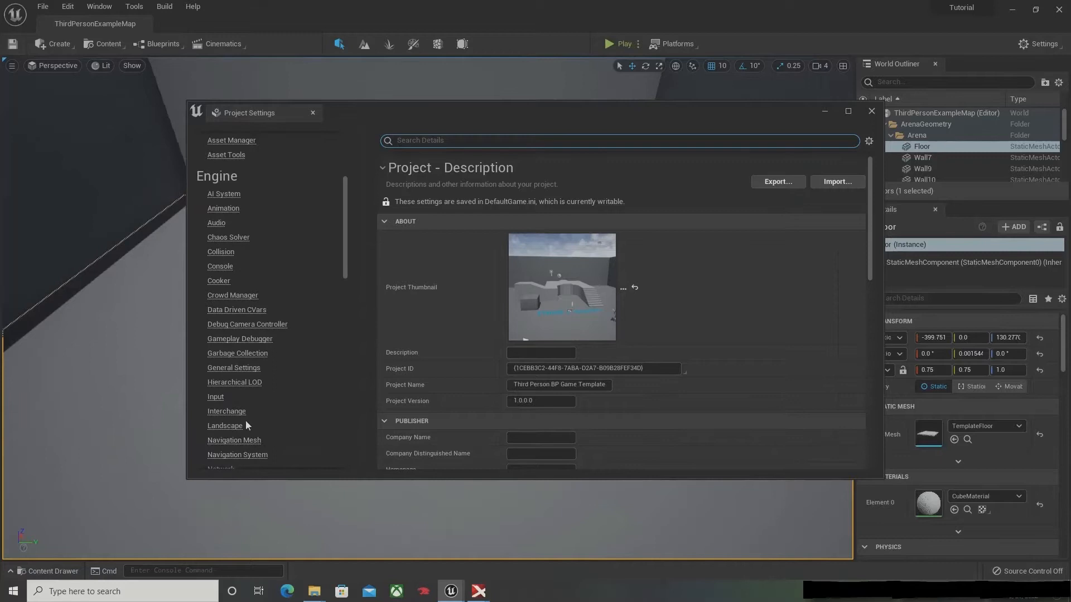
left_click(214, 397)
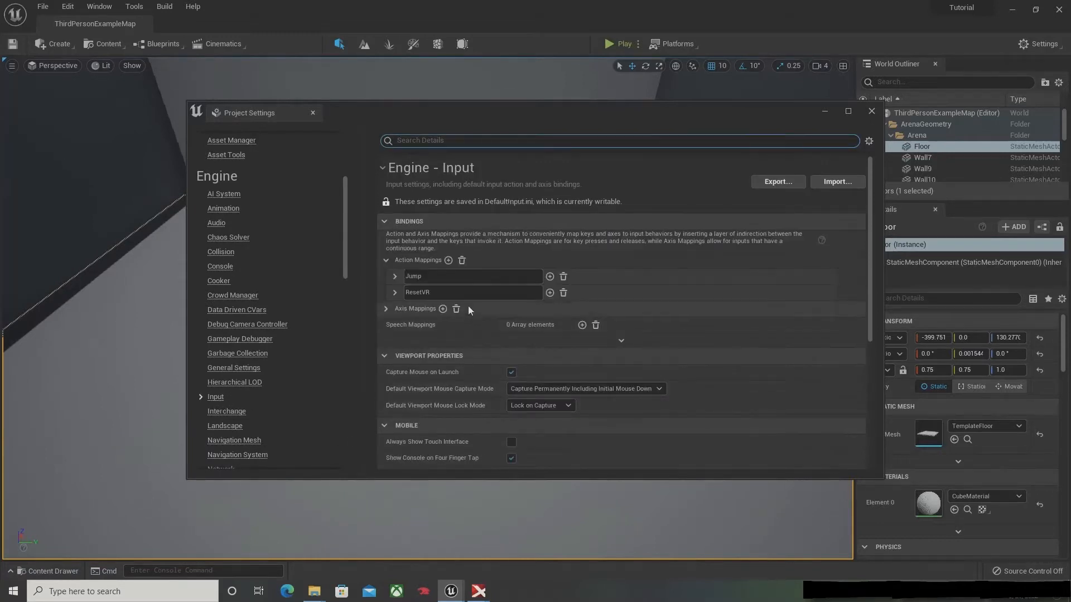
Step: Add an action mapping named Emote bound to the 1 key, save, and close the project settings
left_click(448, 261)
left_click_drag(465, 309, 405, 310)
type("E")
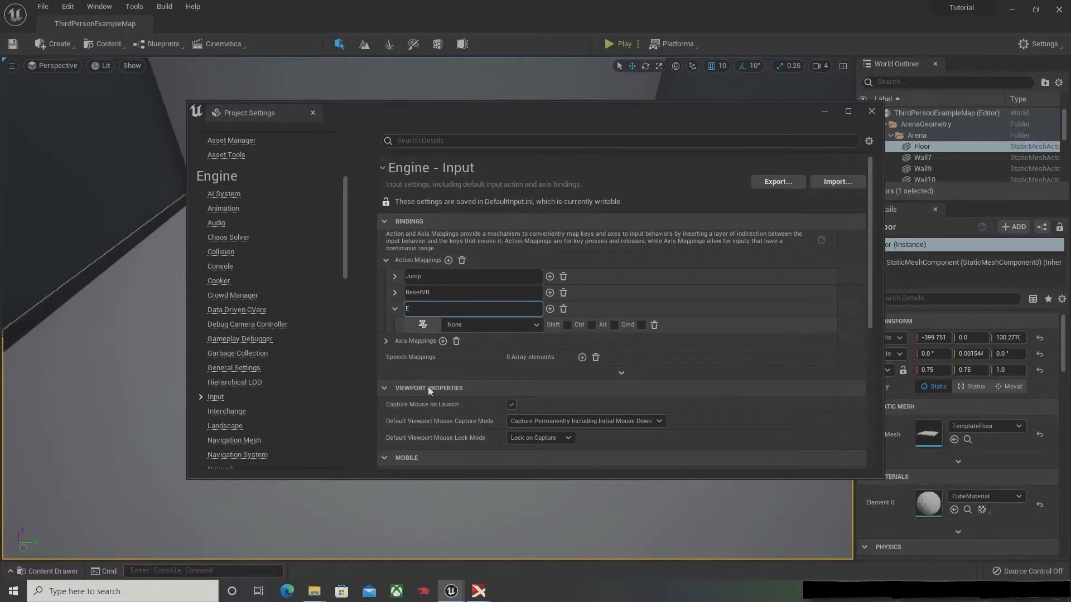
type("mote")
key("Return")
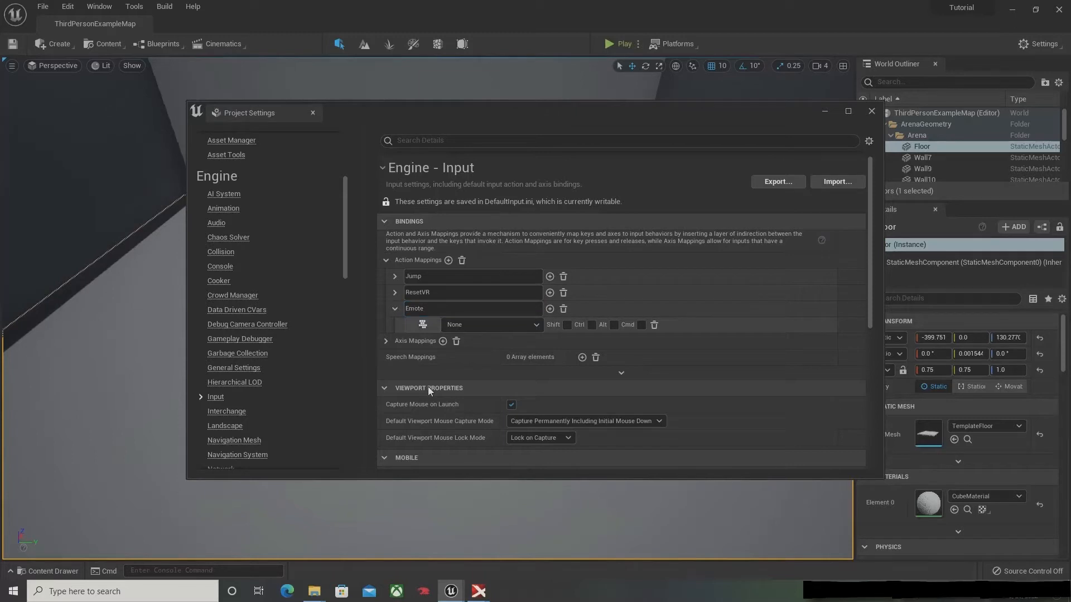
left_click(422, 325)
key("1")
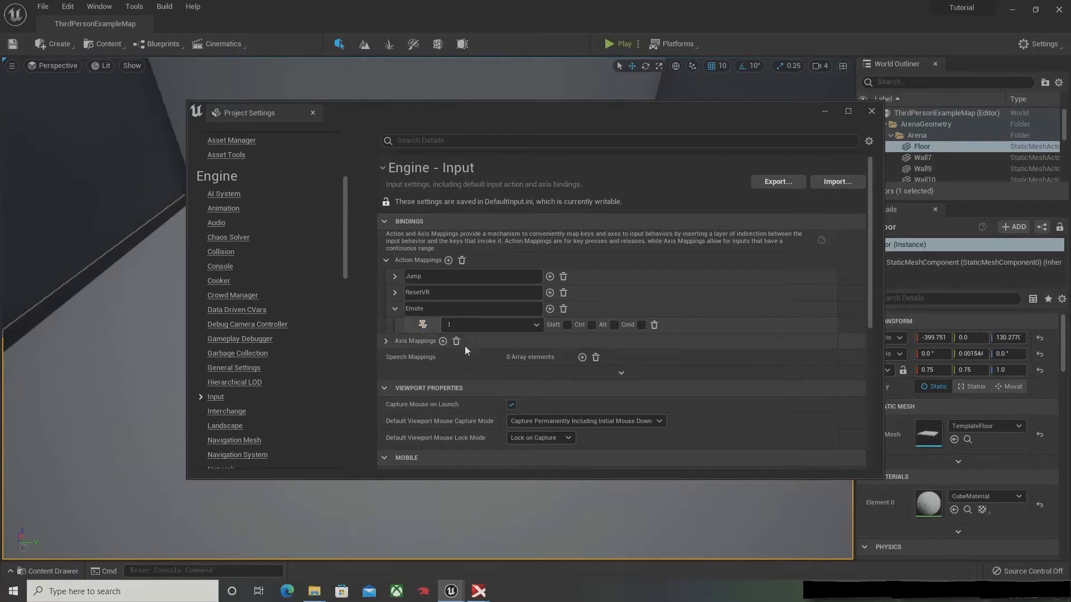
left_click(422, 324)
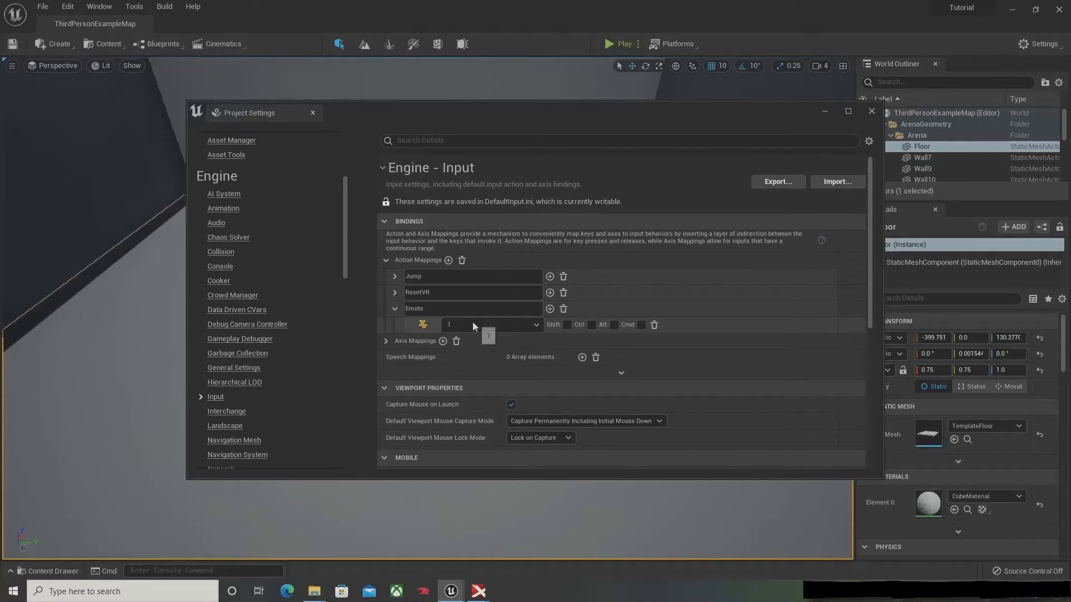
left_click(532, 325)
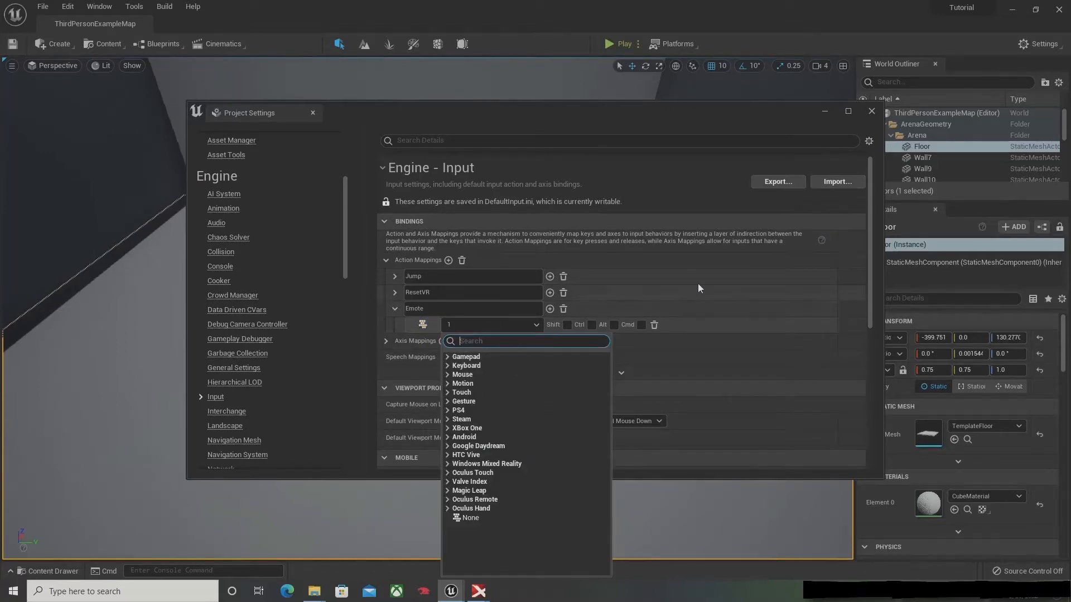
left_click(12, 43)
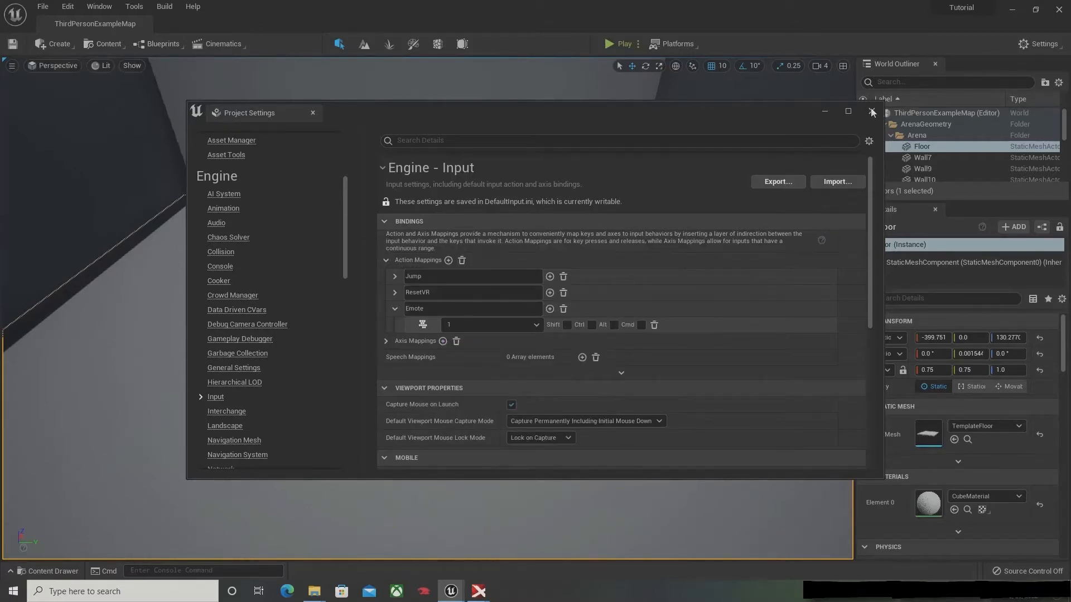
left_click(872, 112)
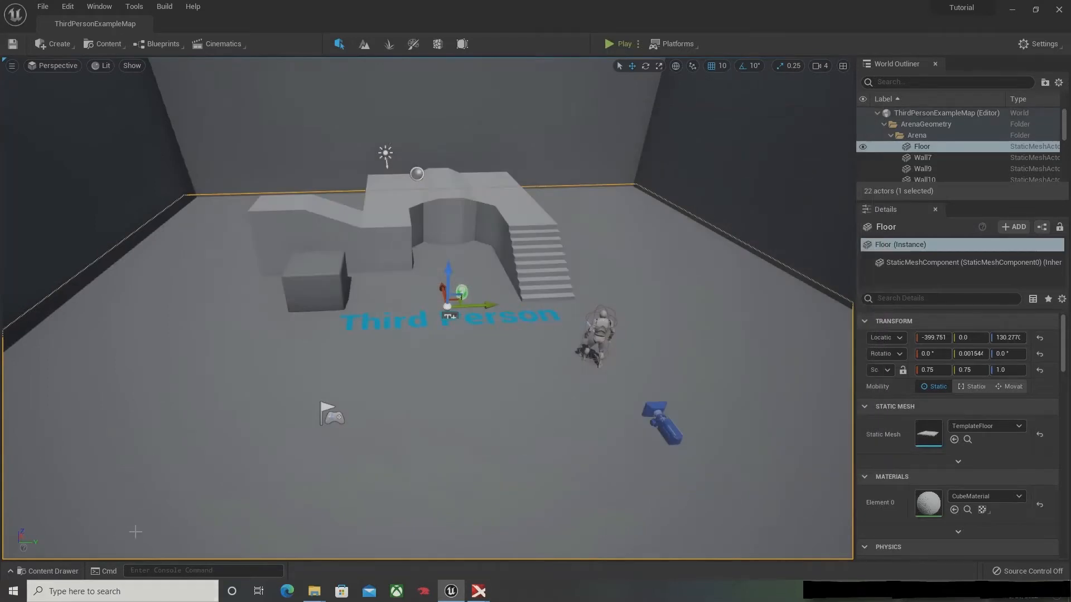
Step: Open ThirdPerson_AnimBP from the Mannequin Animations folder in a maximized editor window
key("ctrl+space")
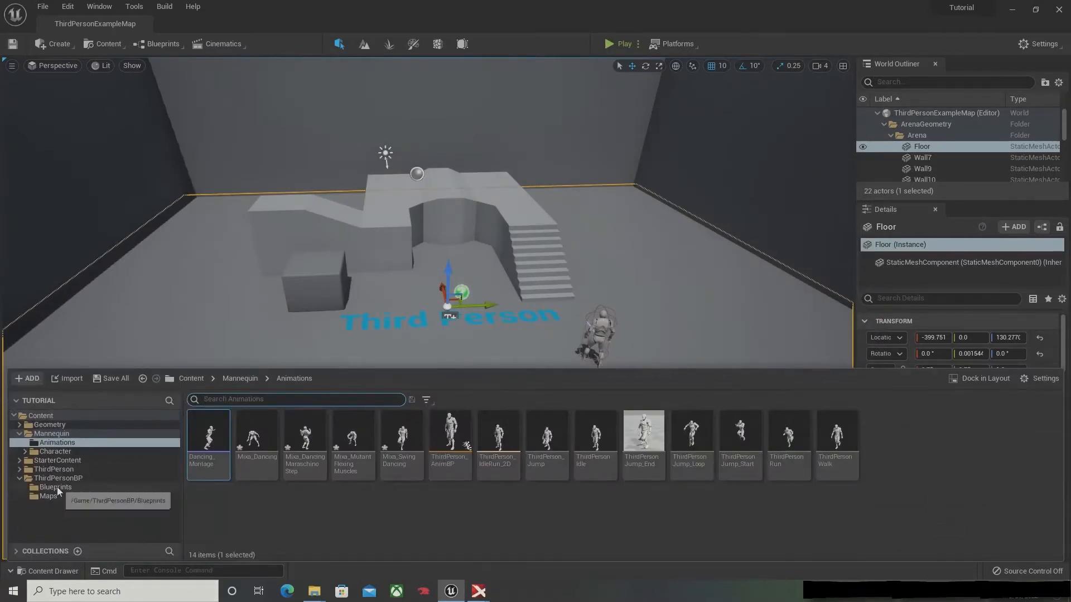
left_click(56, 487)
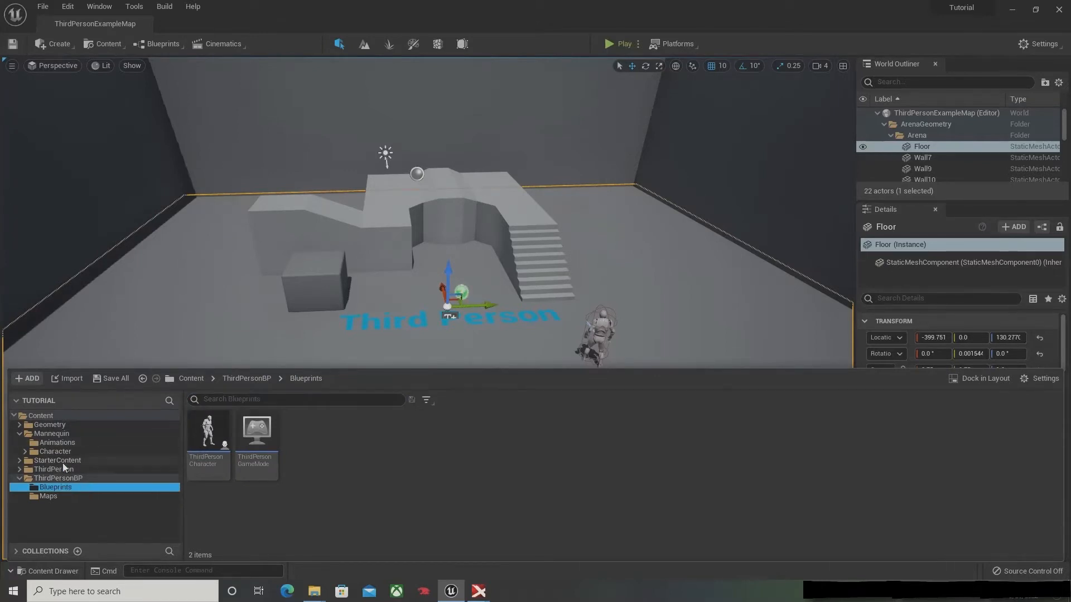
left_click(69, 444)
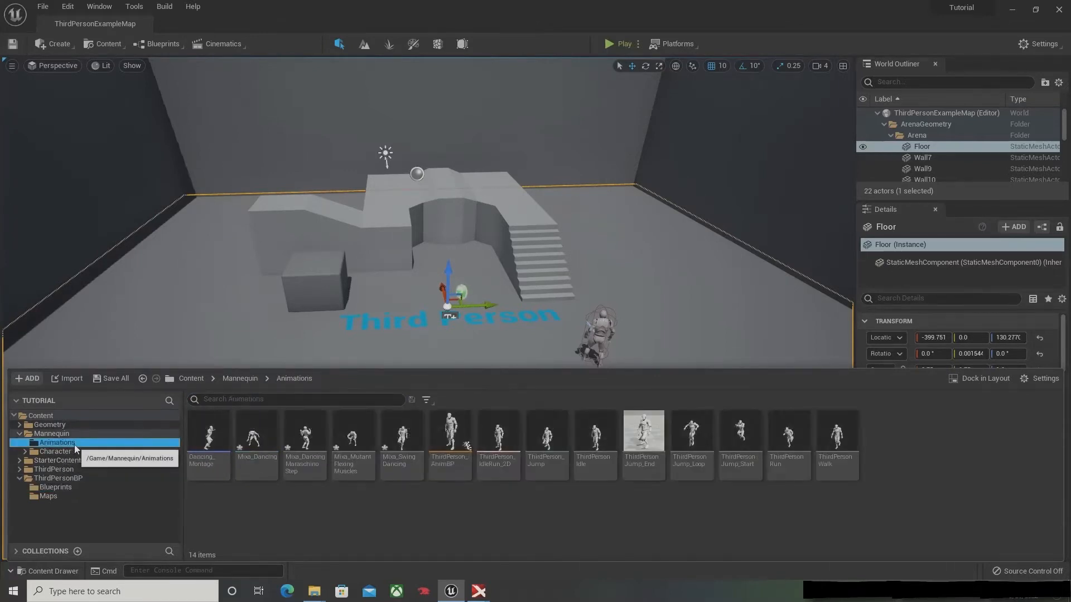
left_click(452, 444)
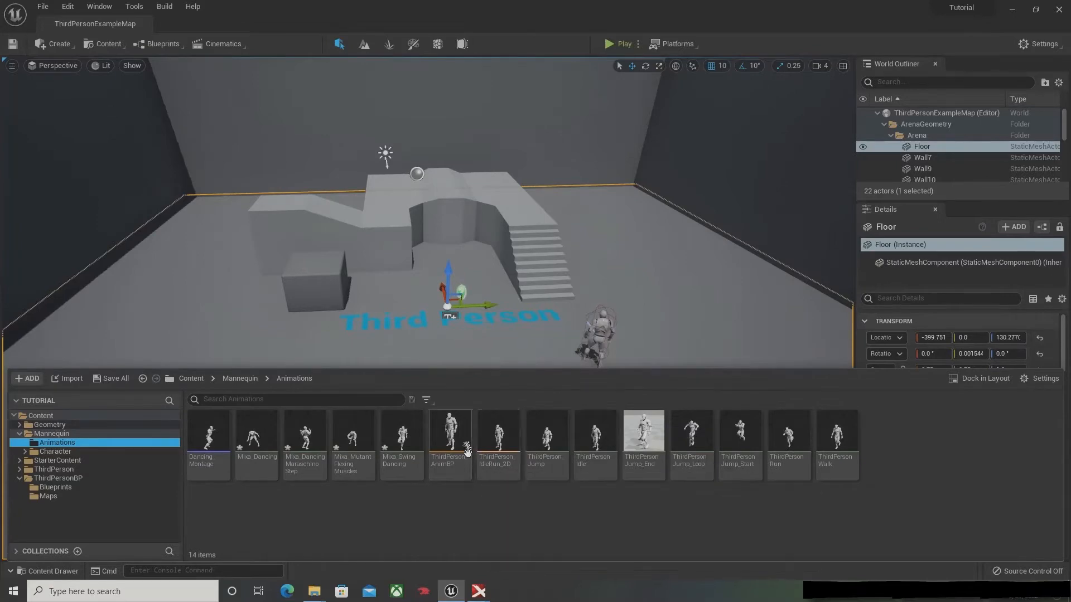
double_click(451, 438)
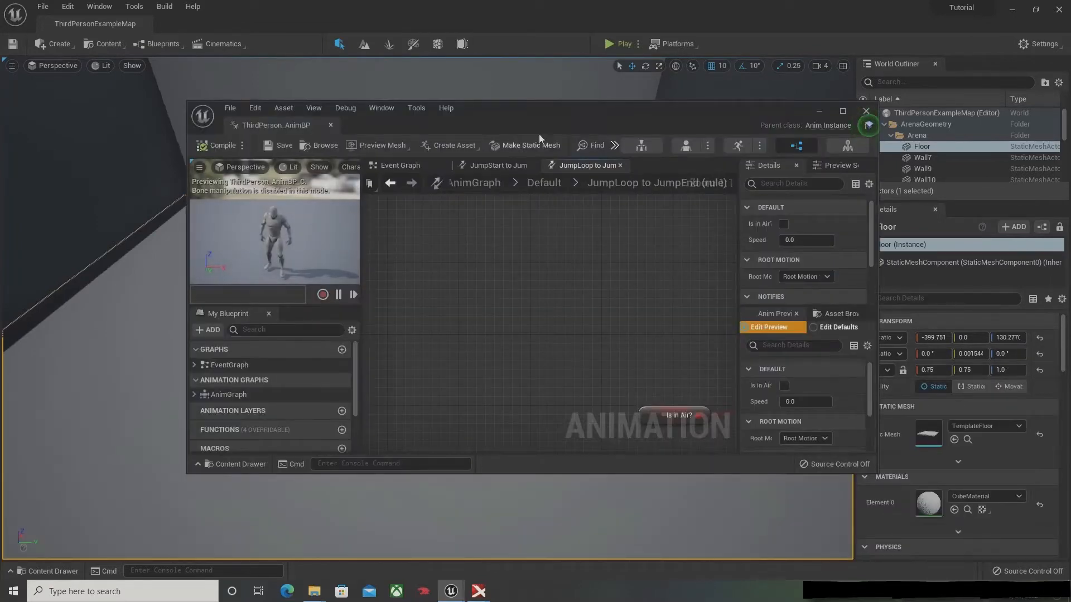
double_click(530, 109)
right_click_drag(661, 172, 507, 262)
Step: Display the AnimGraph of ThirdPerson_AnimBP
left_click(101, 369)
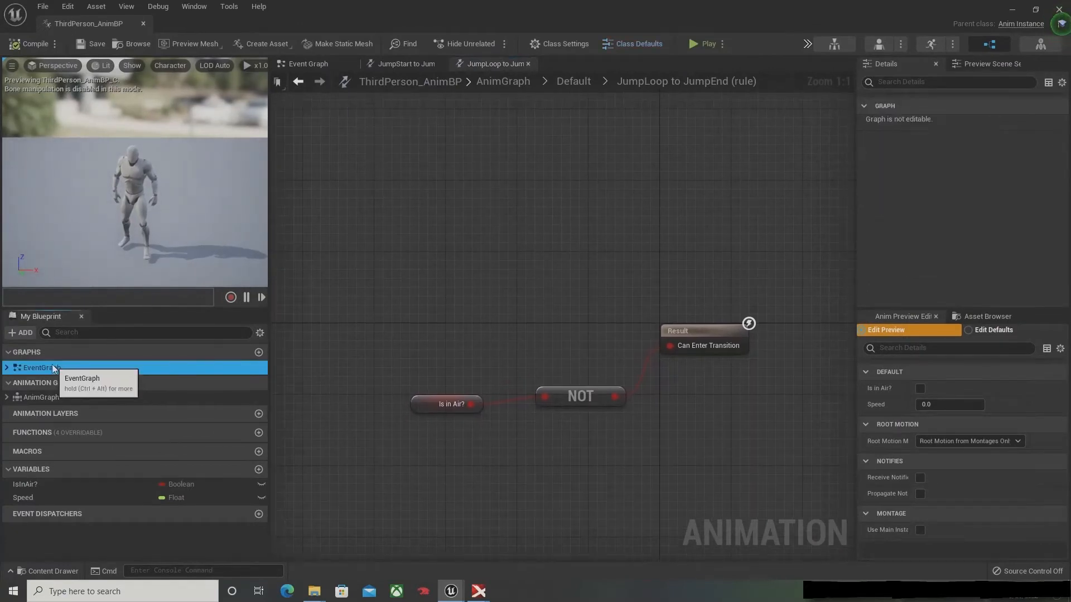
double_click(45, 400)
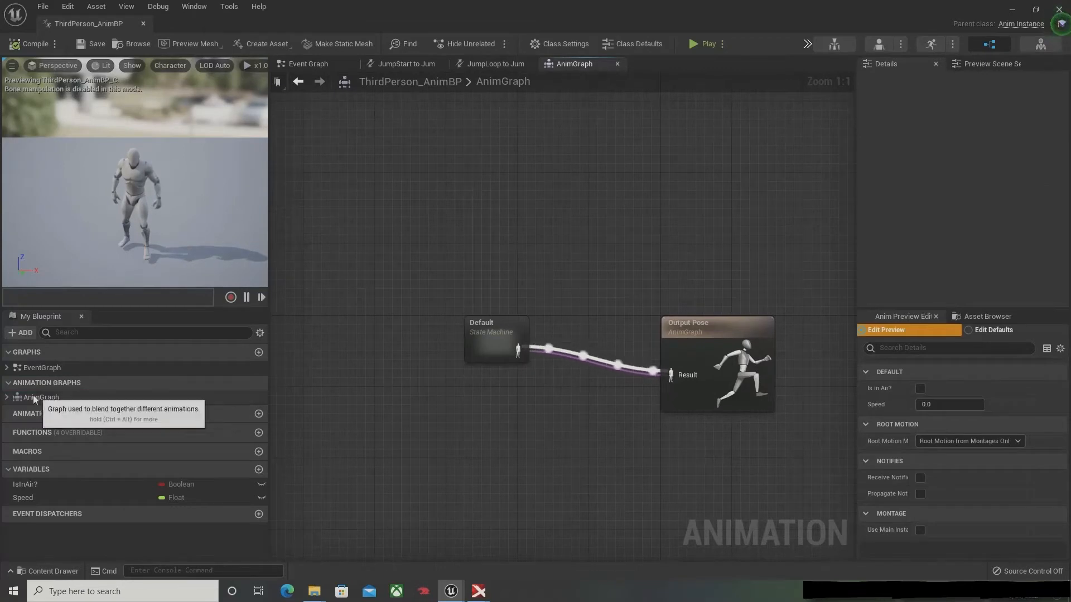
left_click(32, 397)
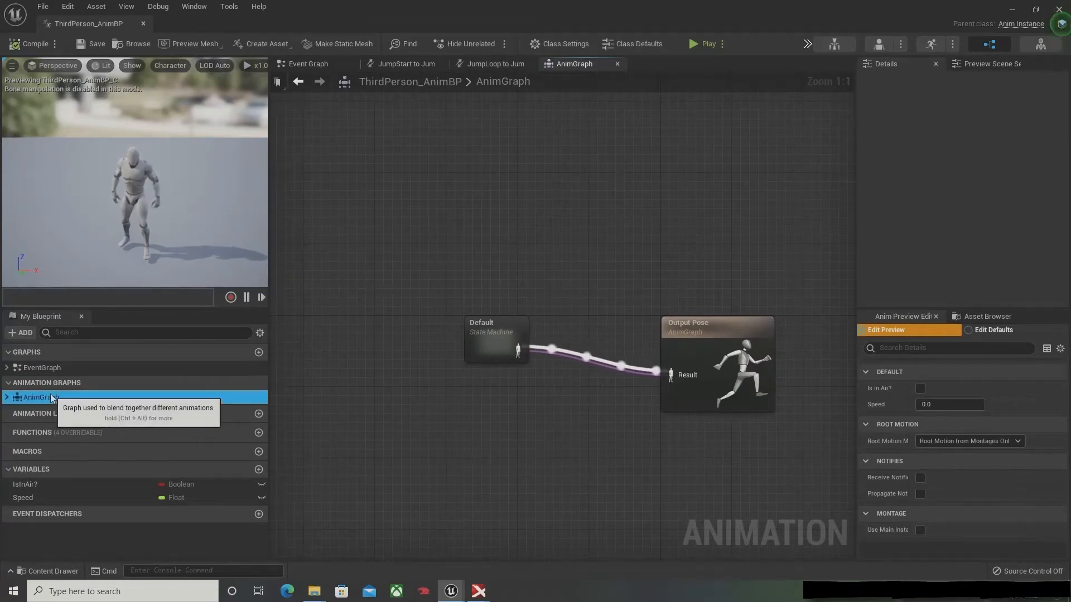
Step: Insert a Slot 'DefaultSlot' node between the Default state machine and the Output Pose, and straighten its connections
left_click_drag(493, 336, 508, 379)
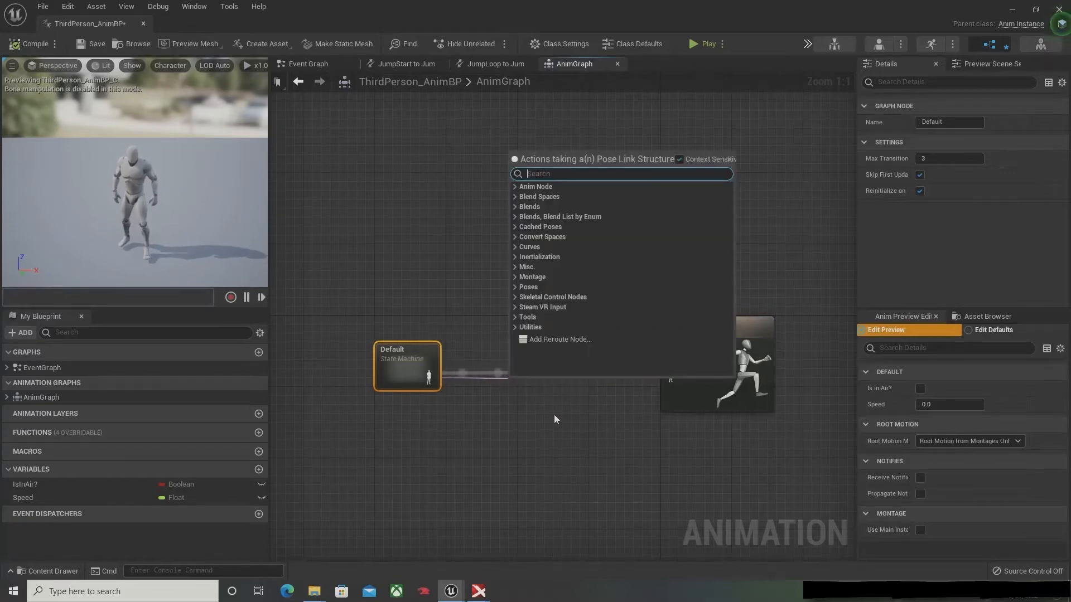
type("slot")
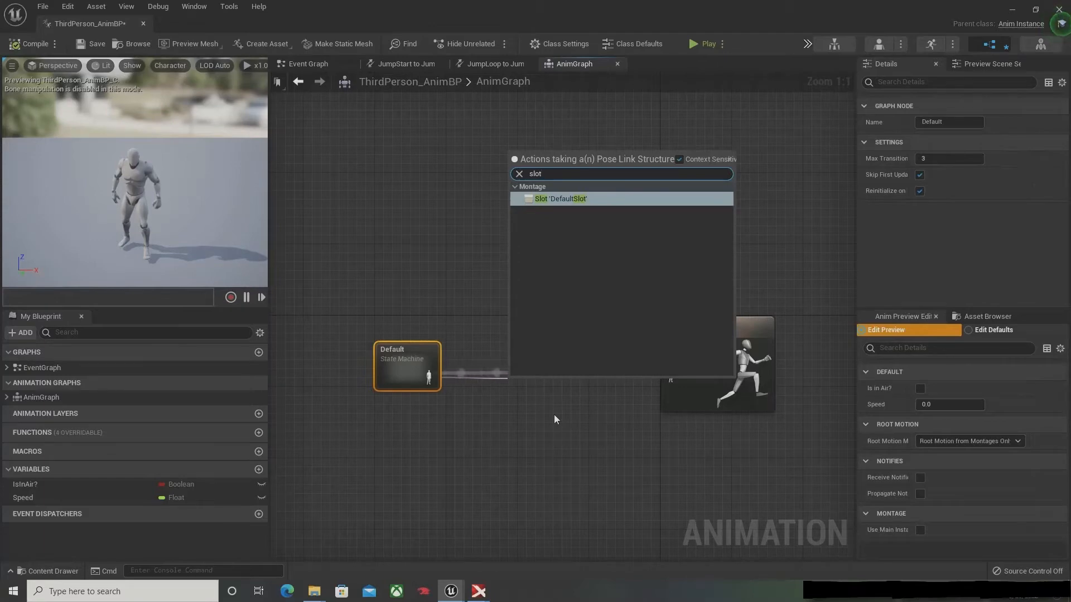
left_click(565, 196)
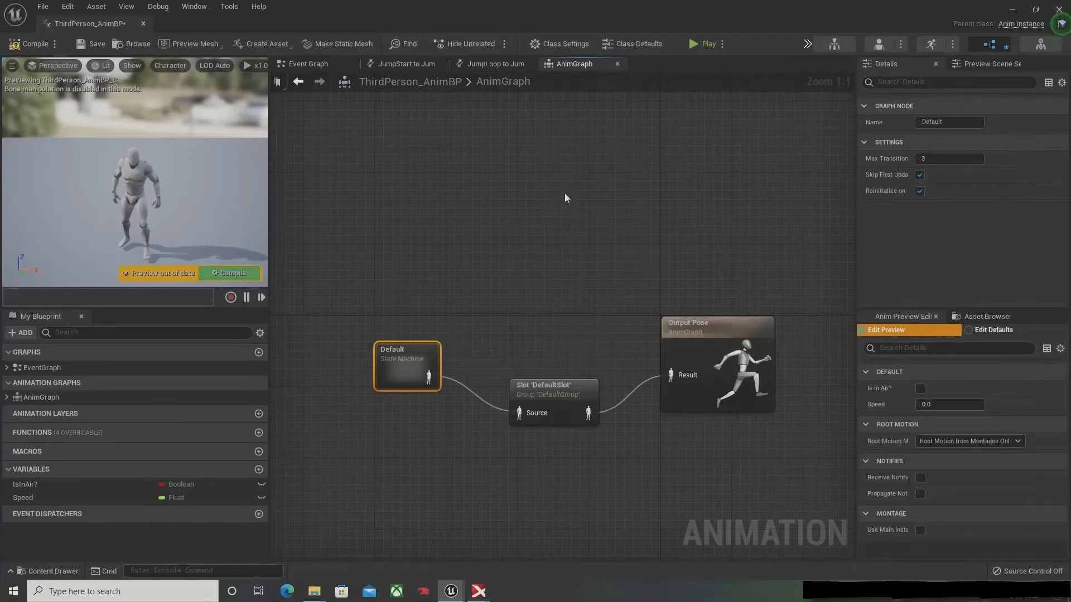
key("q")
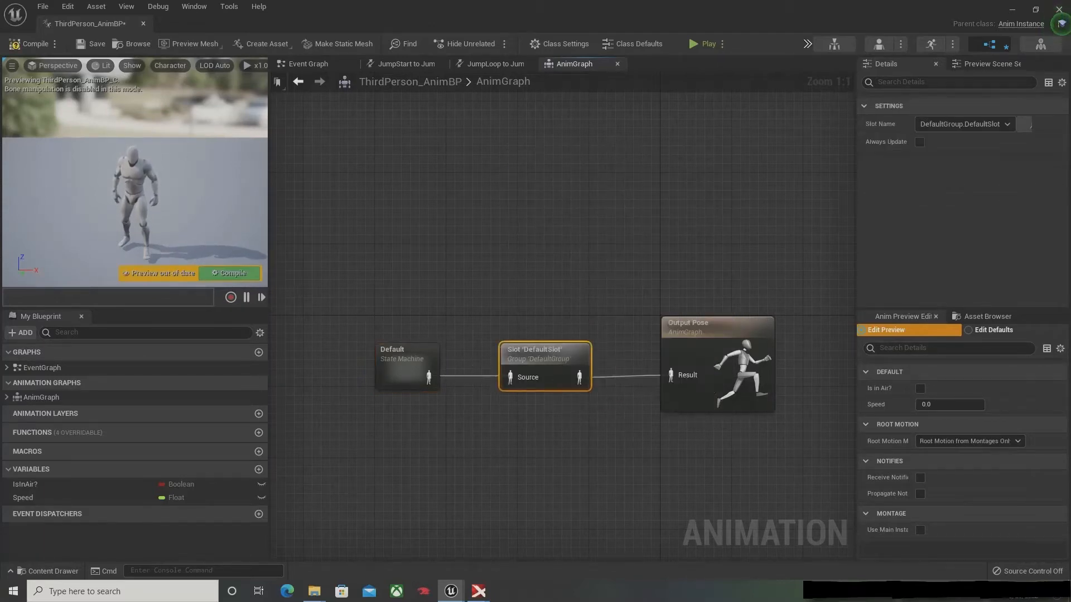
Step: Compile and save ThirdPerson_AnimBP, and close its editor
left_click(32, 39)
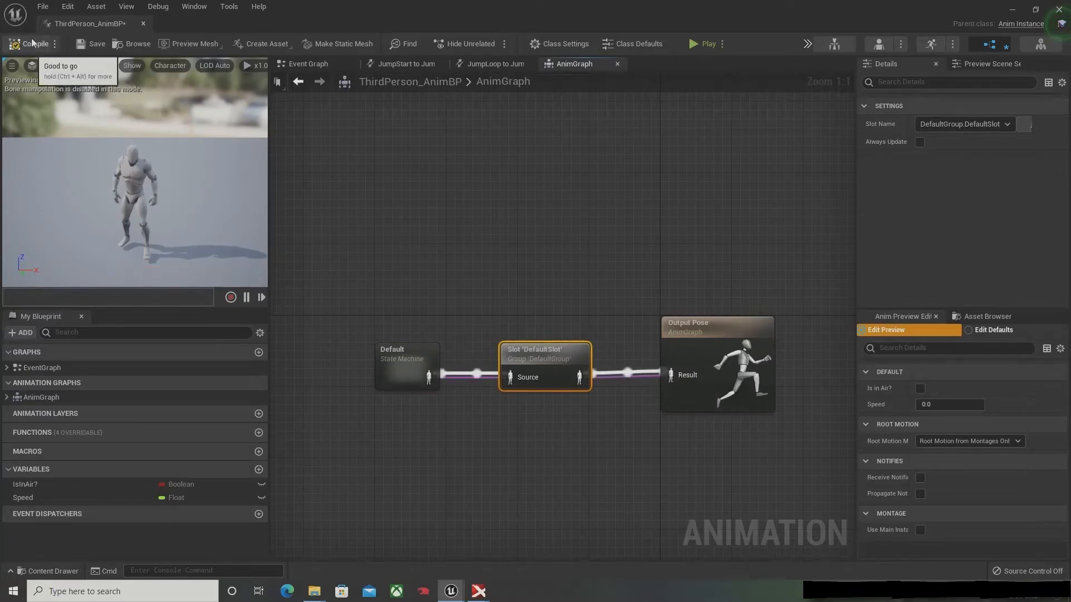
left_click(86, 49)
left_click_drag(424, 163, 694, 510)
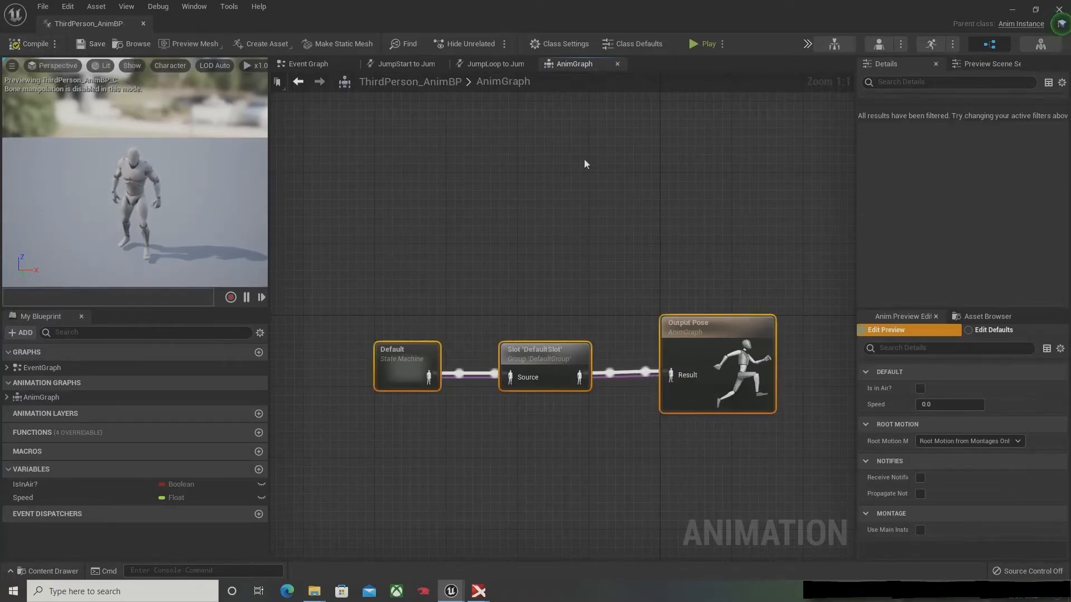
left_click(584, 159)
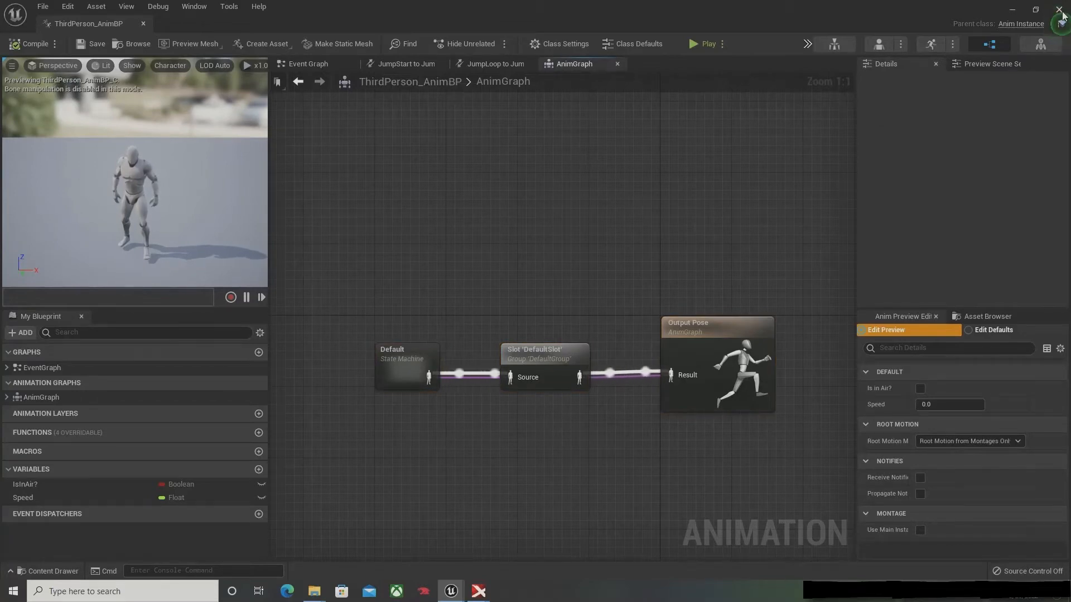
Step: Open the ThirdPersonCharacter blueprint from the ThirdPersonBP Blueprints folder
right_click_drag(428, 308, 576, 258)
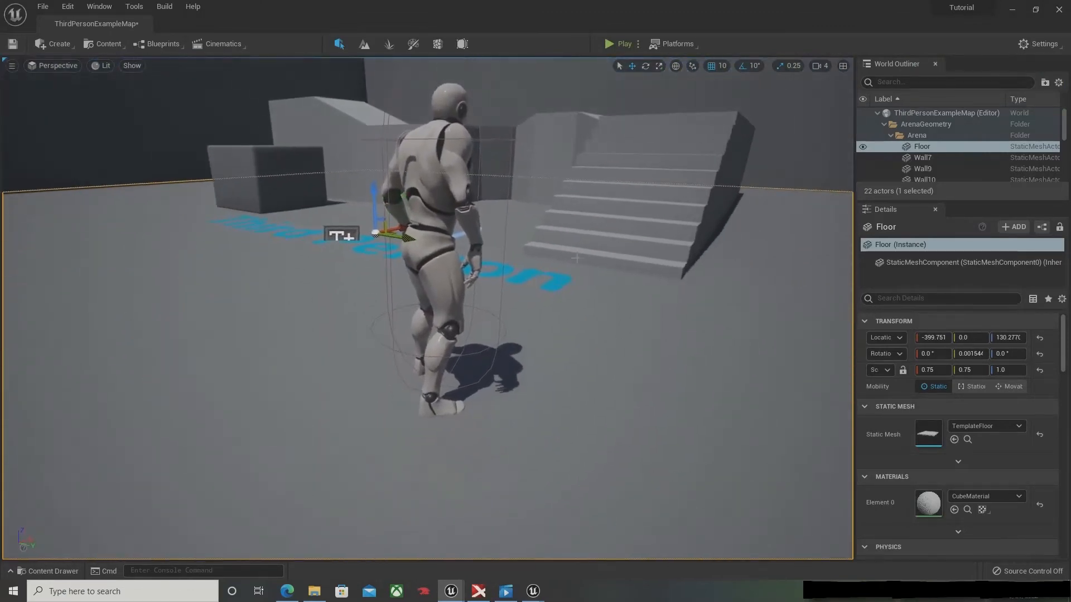
left_click(48, 571)
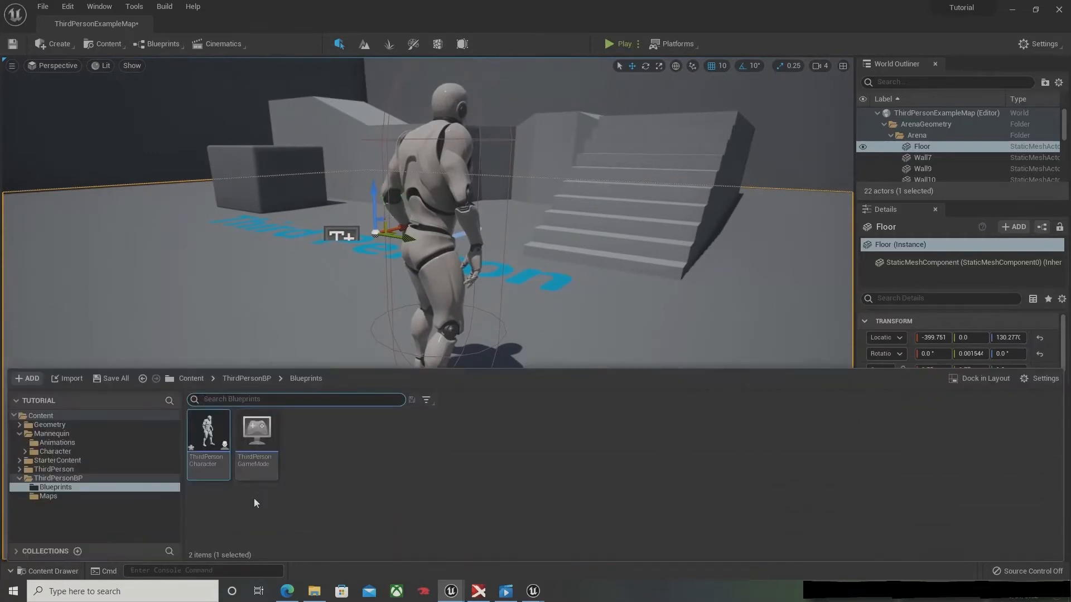
left_click(52, 479)
left_click(78, 487)
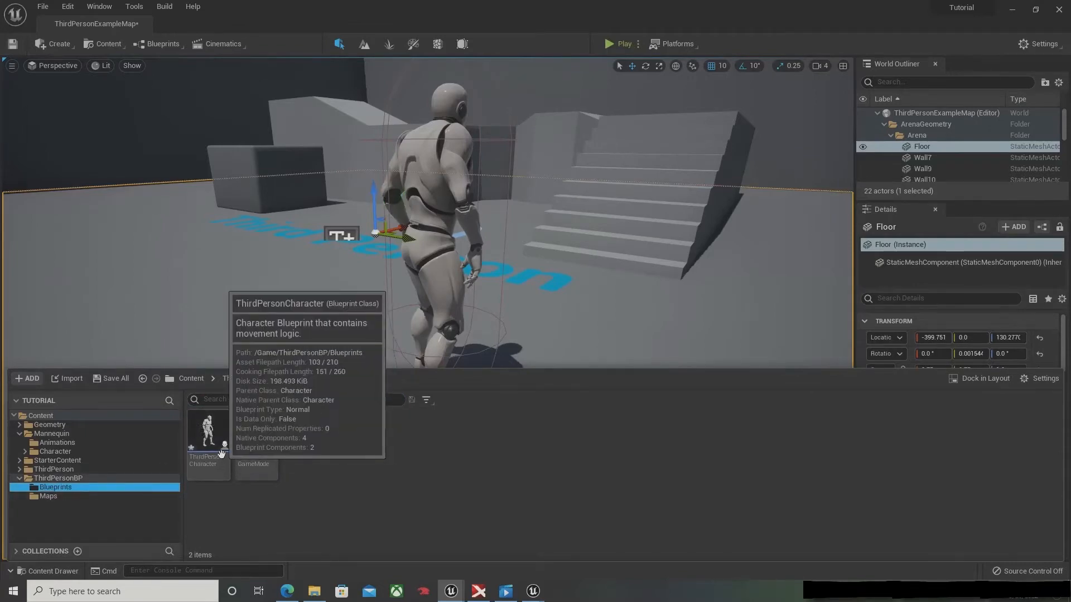
double_click(207, 465)
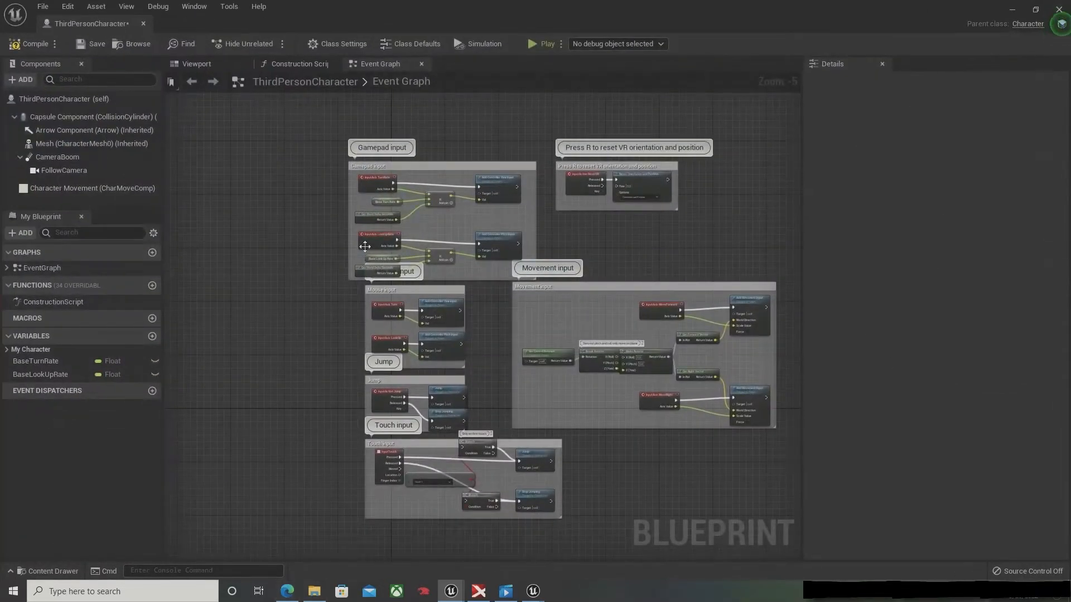
Step: Add an InputAction Emote event node in the empty area below the Touch input group of the Event Graph
right_click_drag(395, 365, 424, 134)
right_click_drag(383, 271, 411, 229)
scroll(428, 354, "up", 3)
right_click_drag(481, 282, 411, 351)
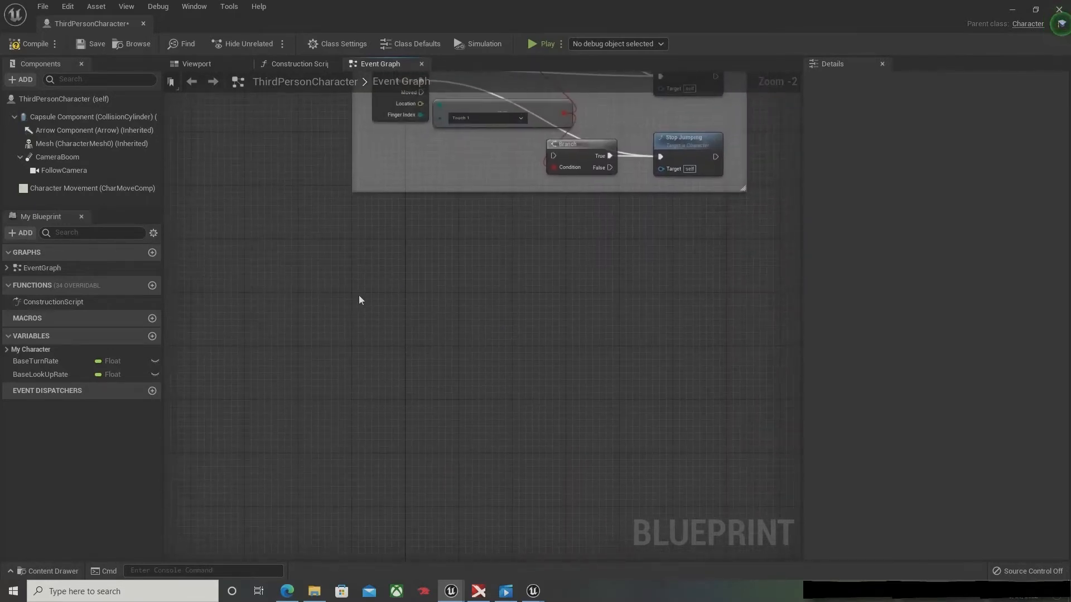
right_click(369, 277)
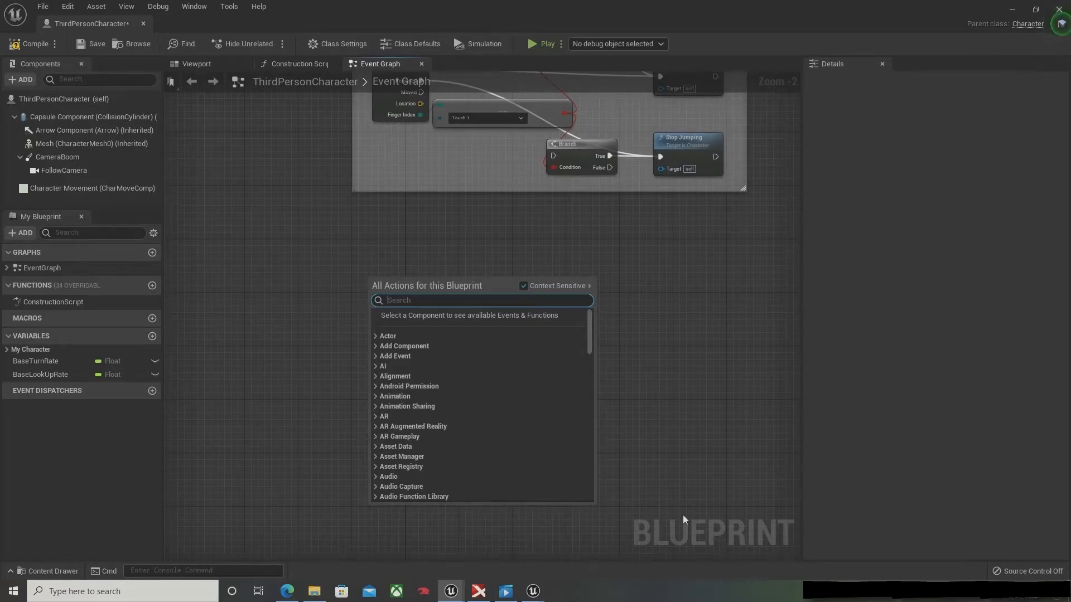
type("eMO")
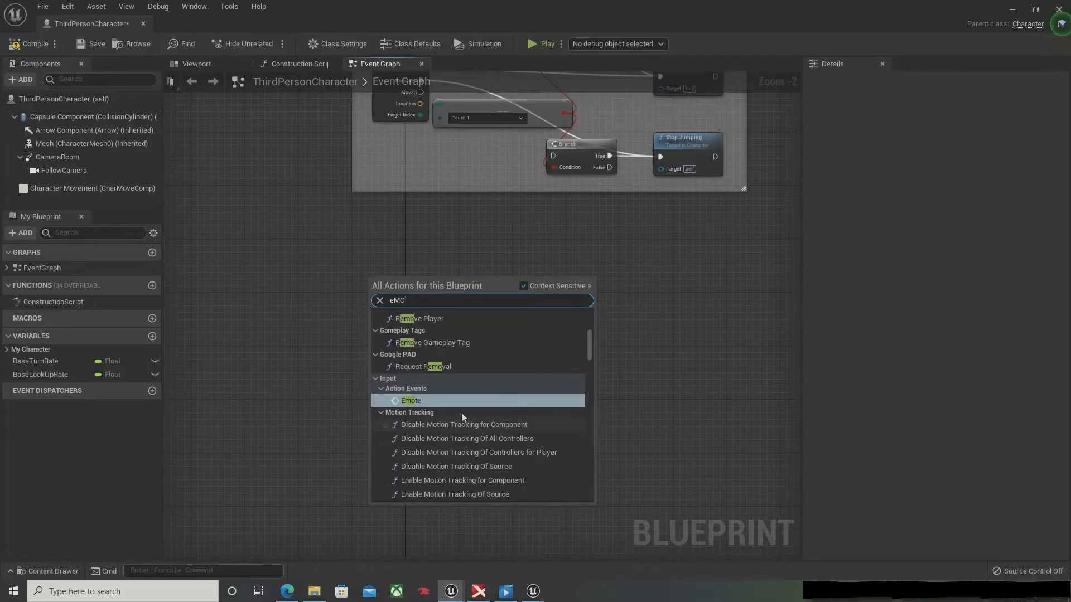
key("Return")
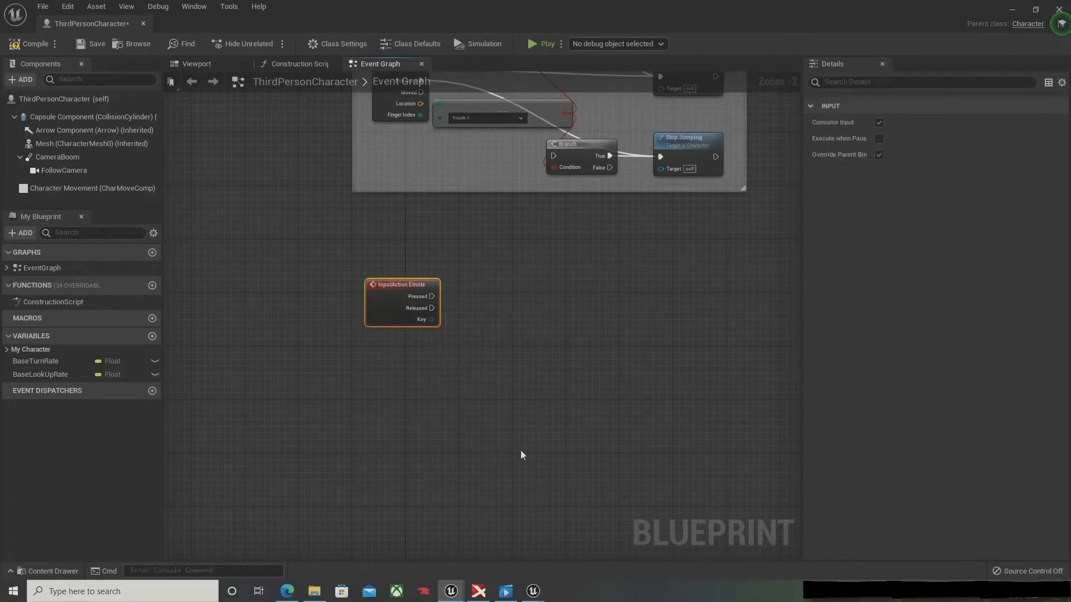
Step: Add a Play Montage node driven by the Pressed output of InputAction Emote and align it with the event
scroll(513, 337, "up", 2)
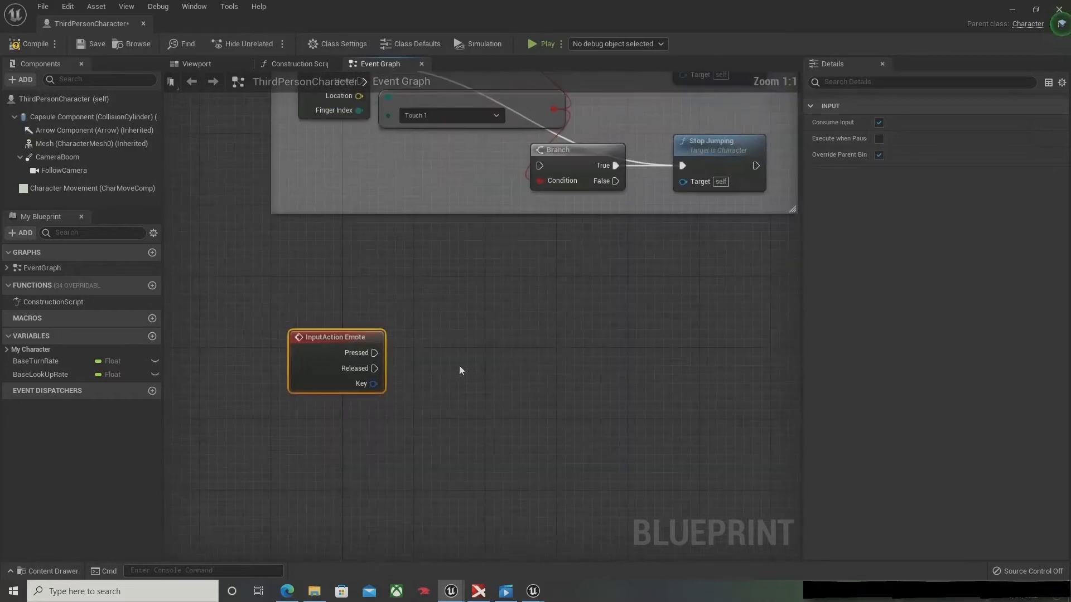
left_click_drag(377, 309, 459, 309)
type("anim")
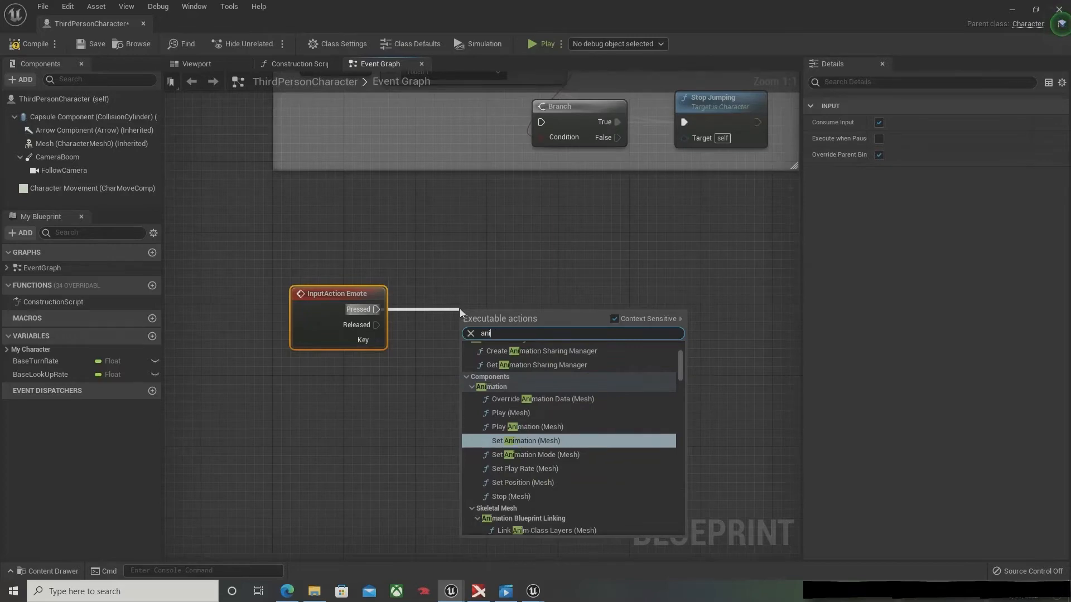
key("BackSpace")
key("BackSpace")
key("BackSpace")
key("BackSpace")
type("pla")
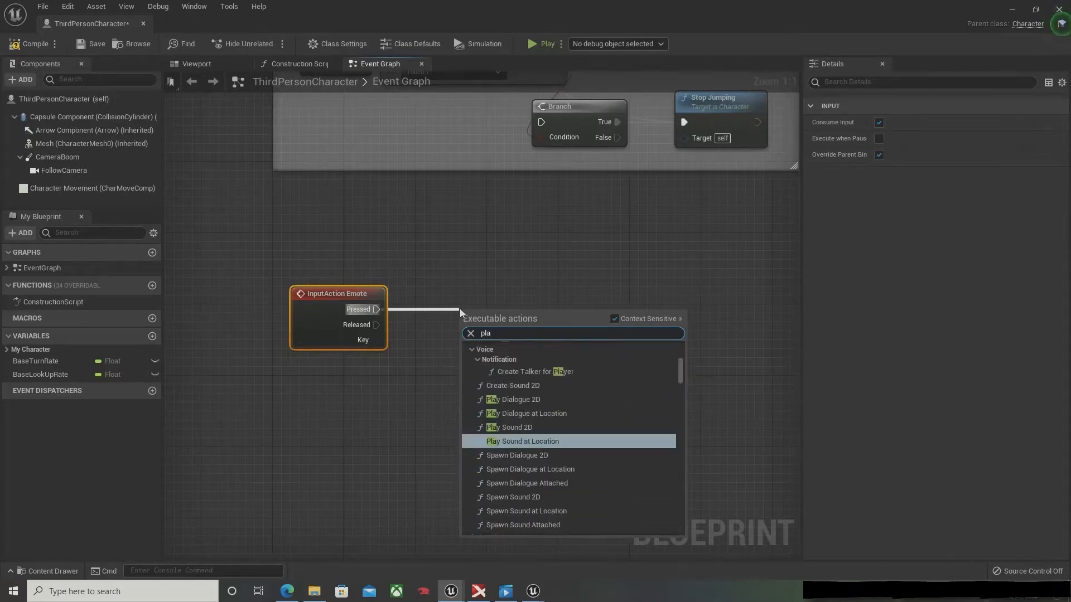
type("y an")
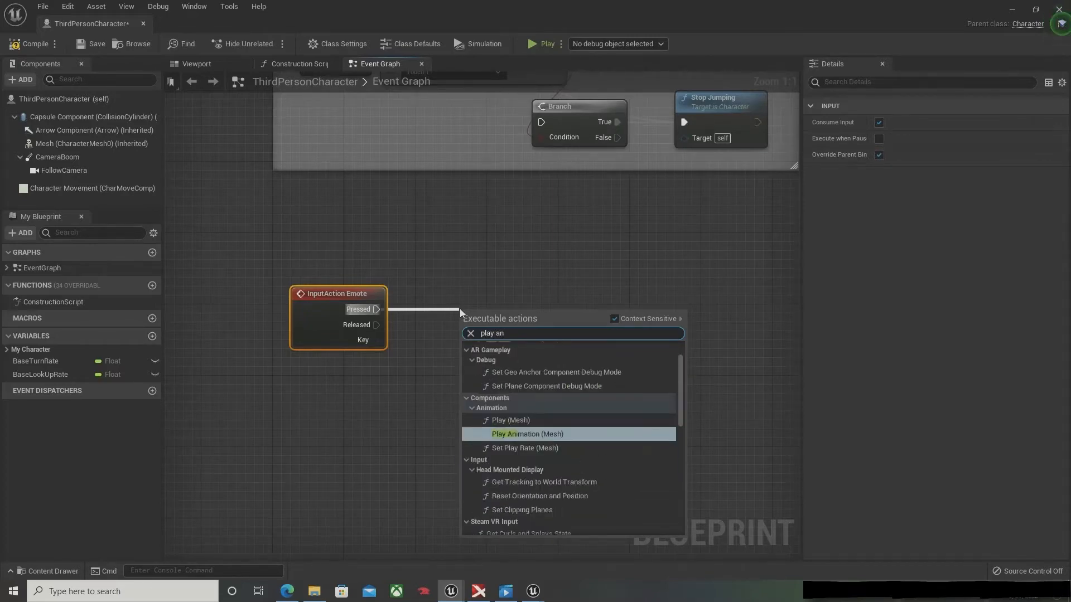
key("BackSpace")
key("BackSpace")
type("monta")
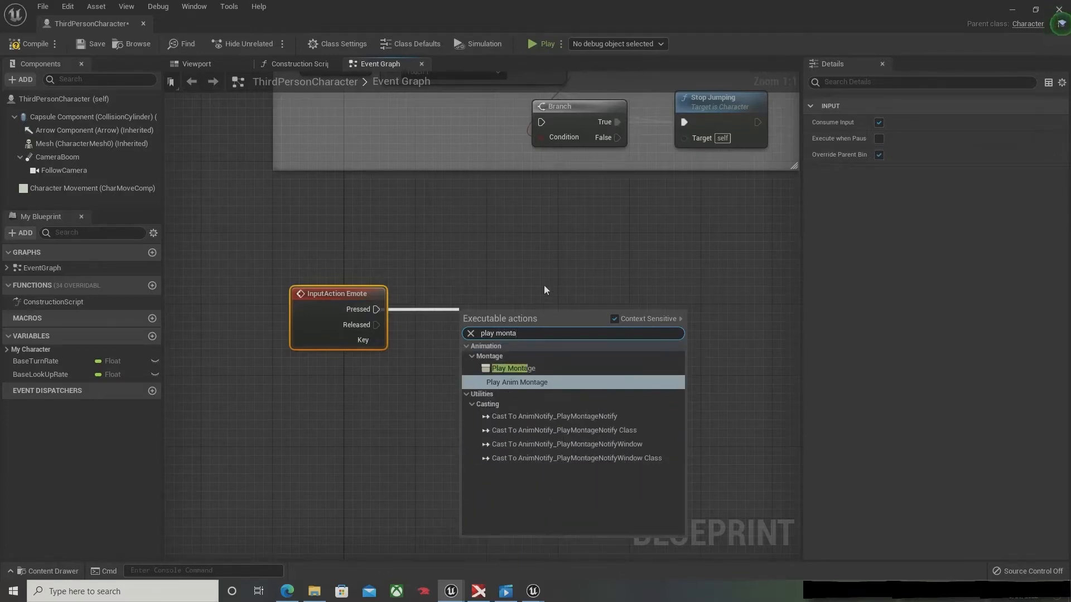
left_click(545, 369)
left_click_drag(580, 320, 616, 294)
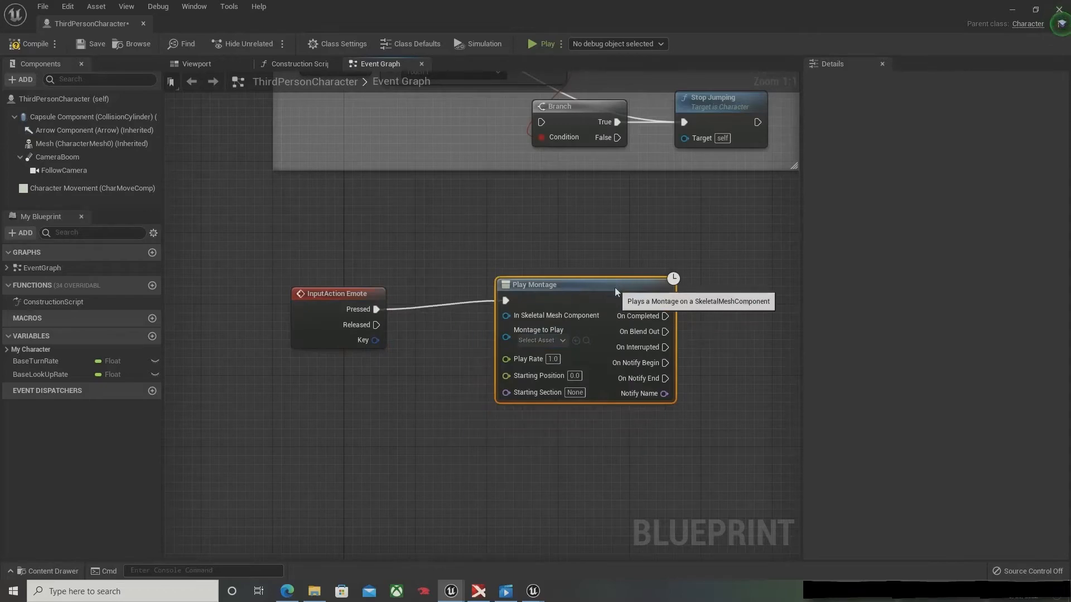
Step: Assign Dancing_Montage as the Play Montage node's montage and connect the character's Mesh component to In Skeletal Mesh Component
left_click(561, 352)
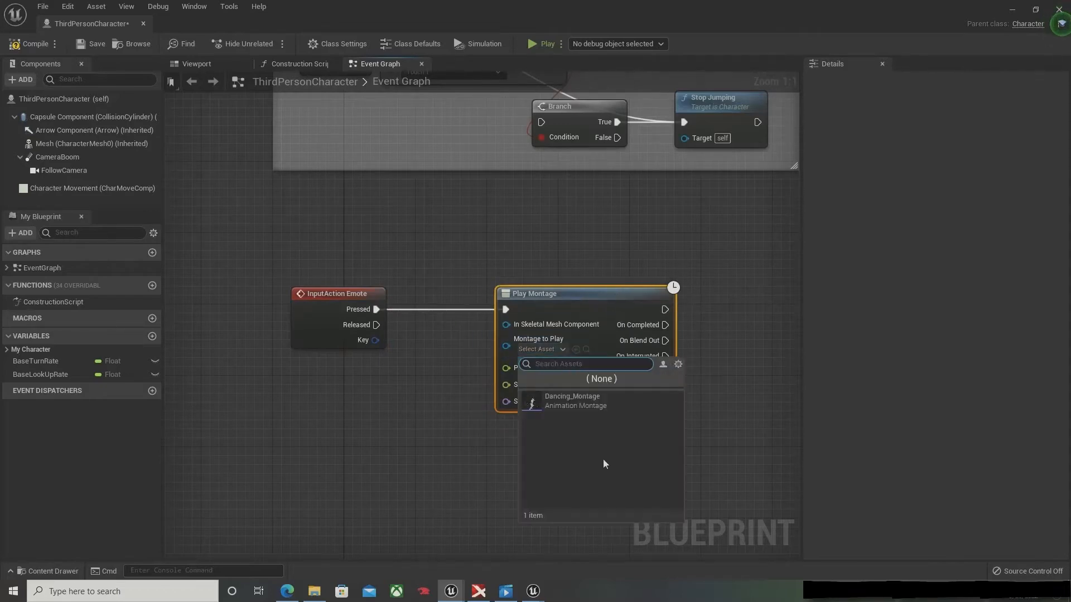
left_click(573, 407)
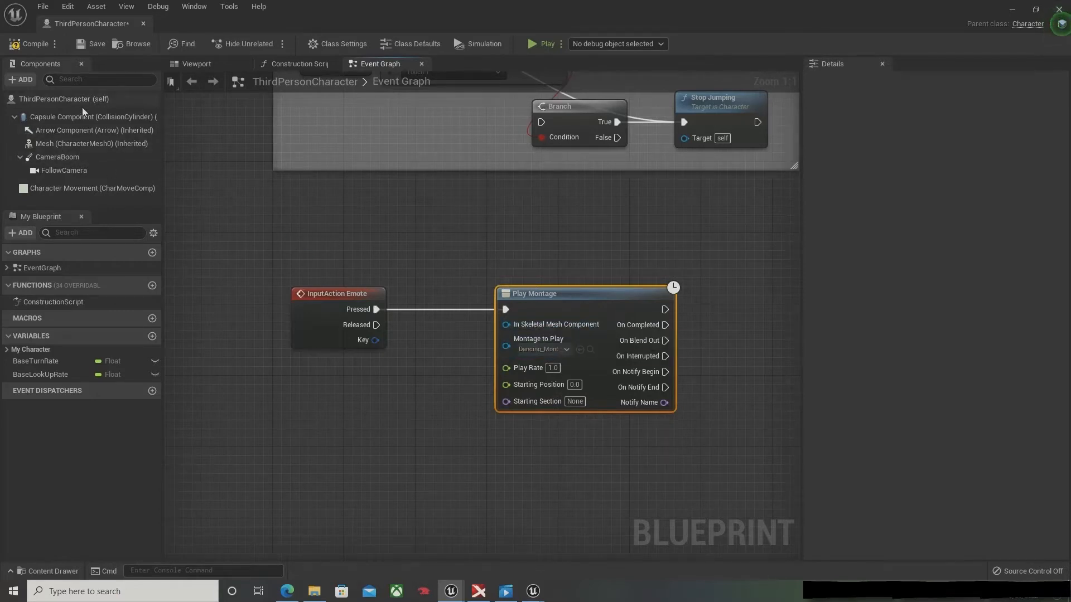
left_click_drag(84, 143, 506, 322)
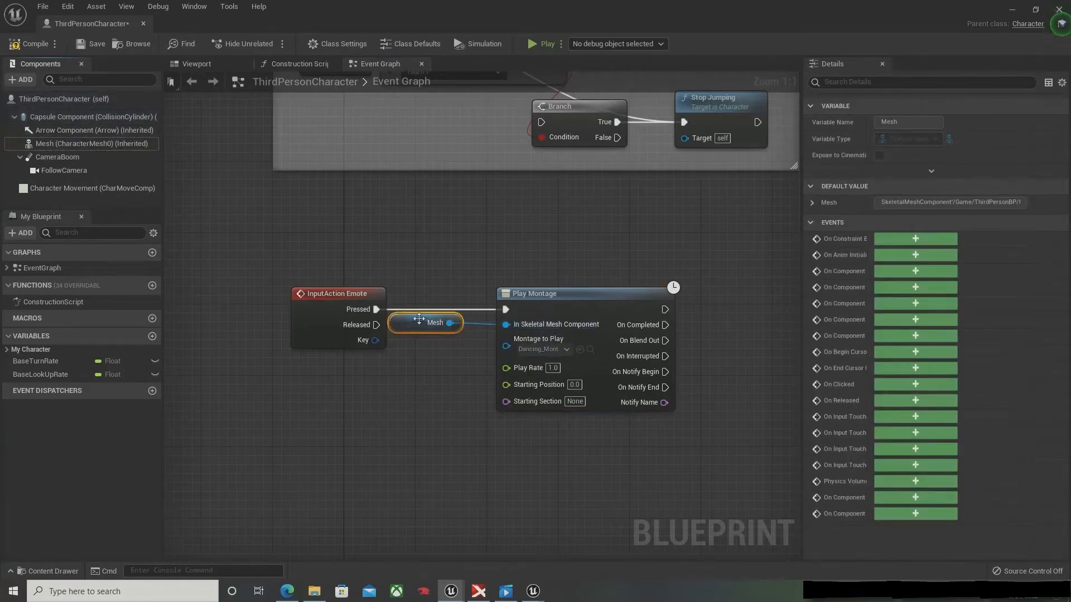
mouse_move(419, 319)
left_mouse_down()
mouse_move(430, 335)
mouse_move(421, 338)
left_mouse_up()
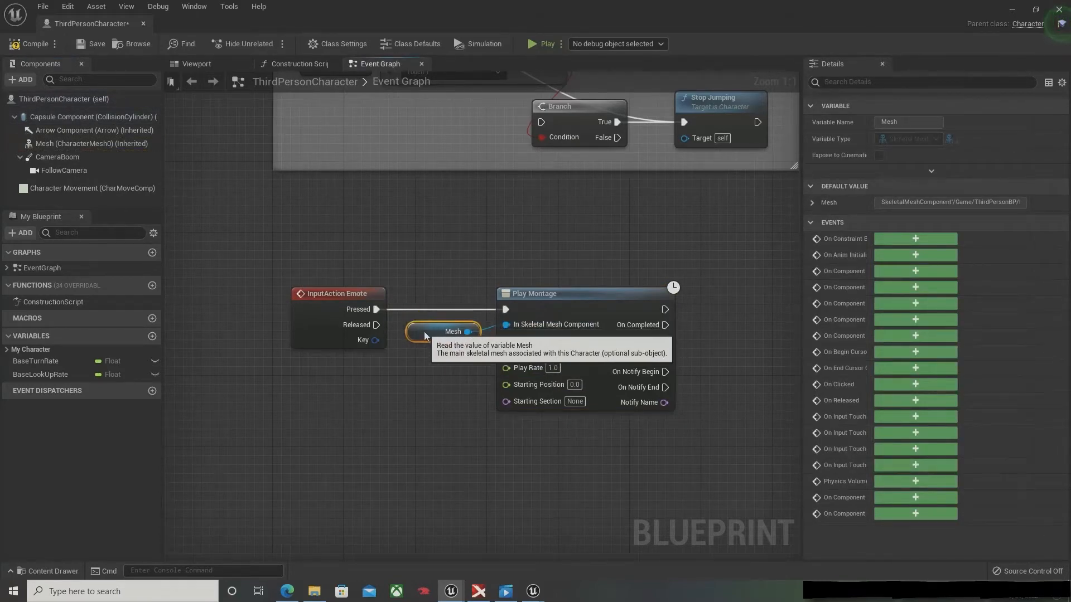
Step: Compile and save the ThirdPersonCharacter blueprint, and return to the level editor
left_click(22, 44)
left_click(92, 44)
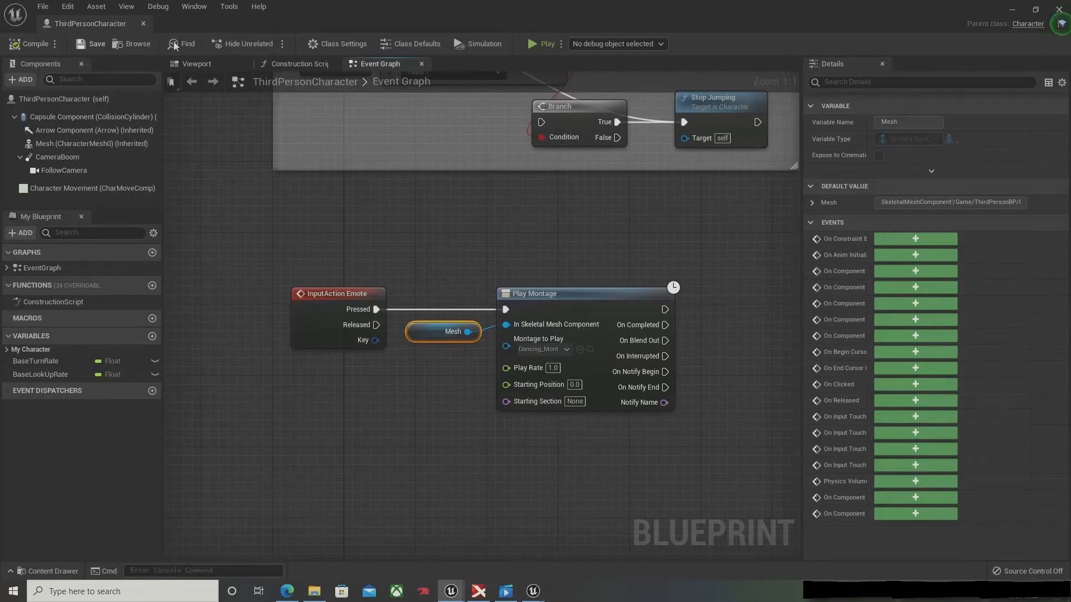
left_click(1012, 10)
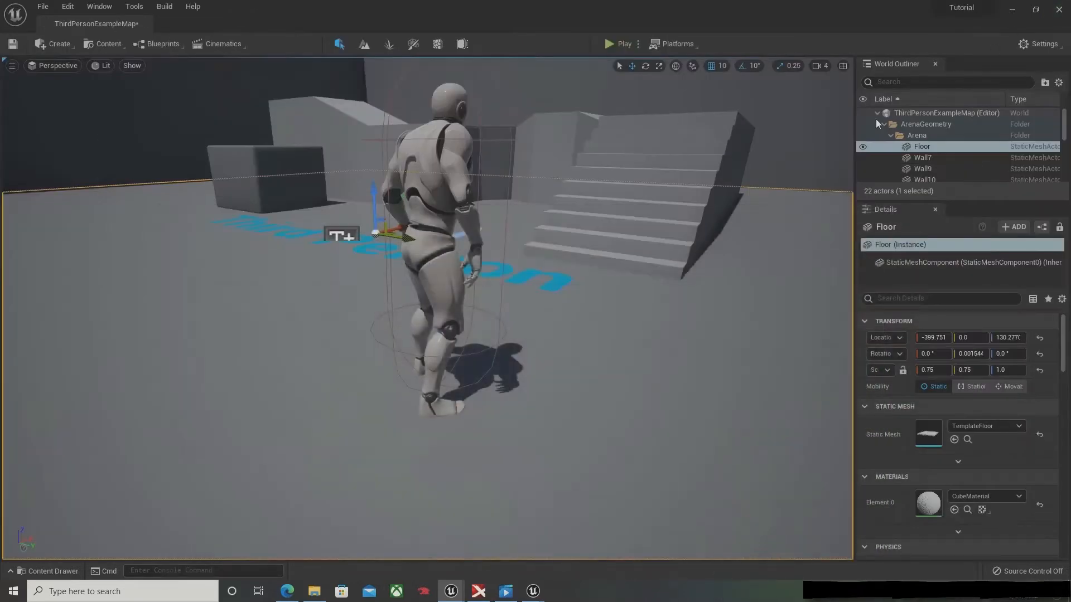
Step: Play the level in the viewport, trigger the Emote action to test the dance, and stop the session
left_click(609, 44)
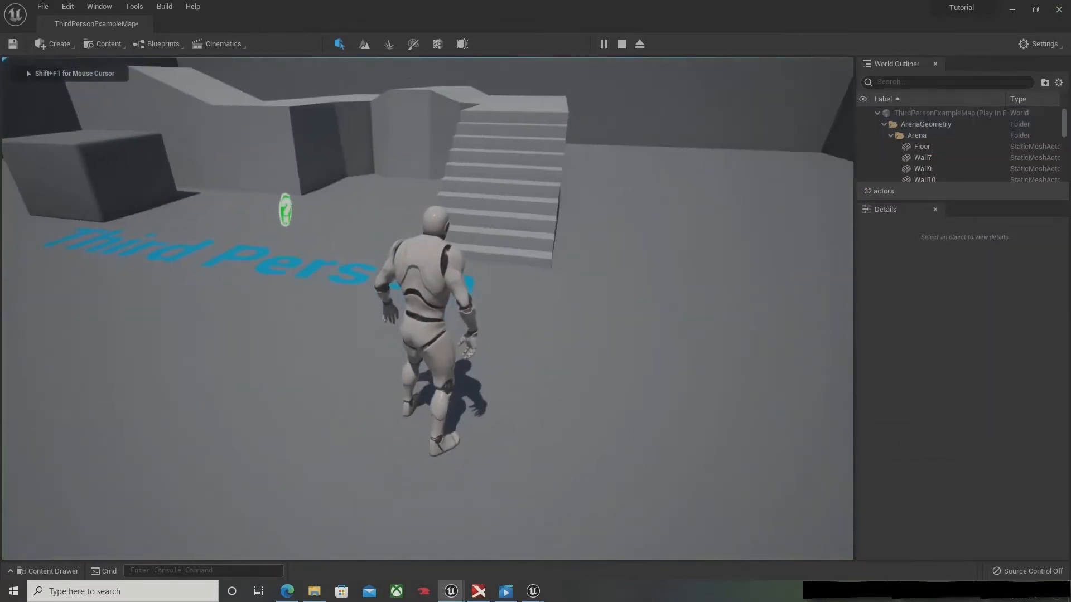
key("e")
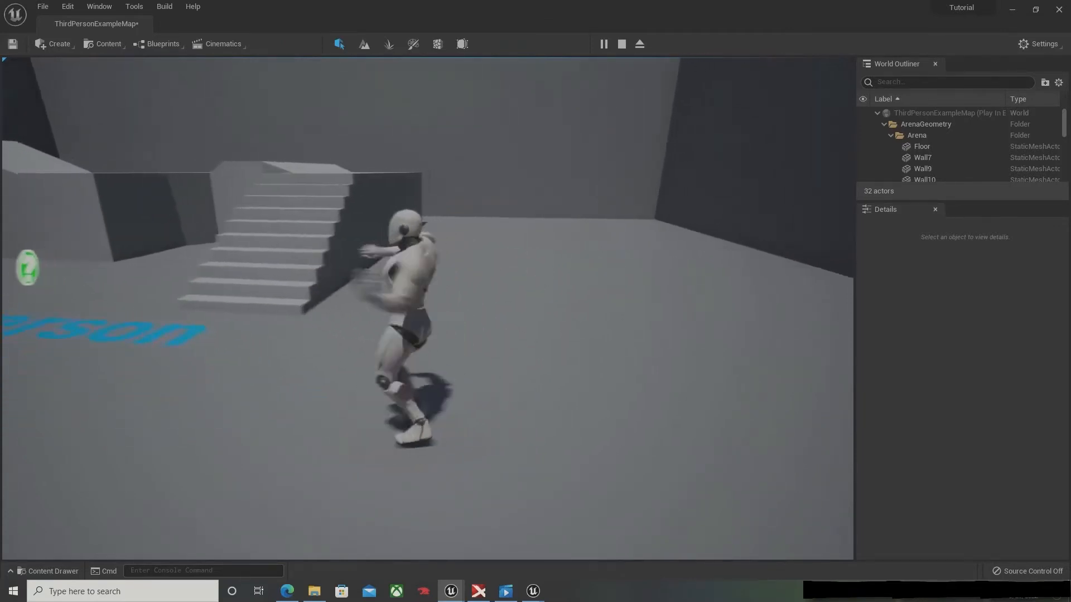
key("Escape")
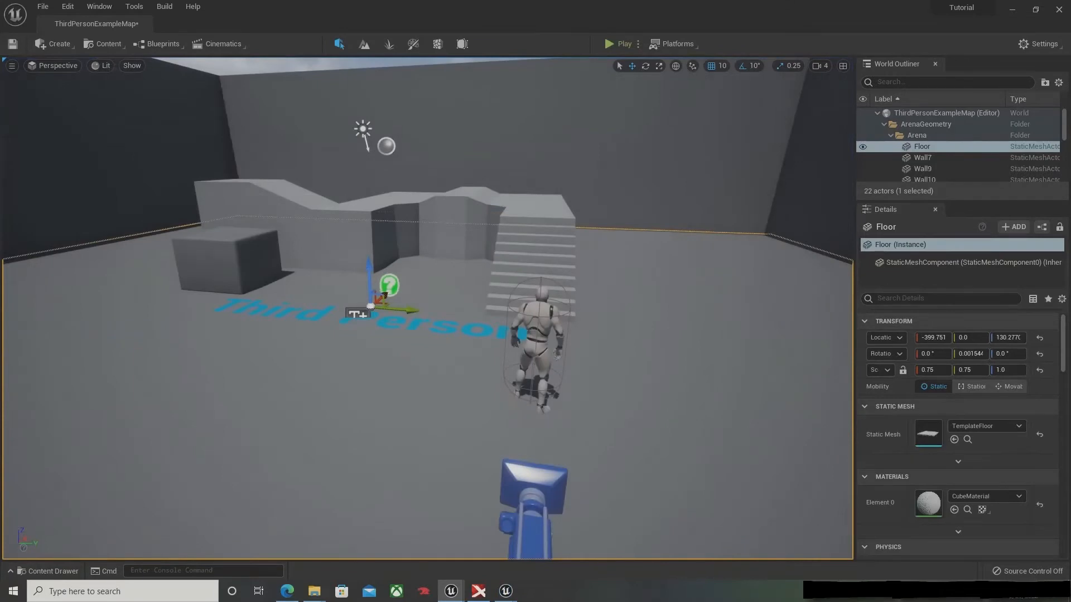
right_click_drag(428, 309, 491, 345)
right_click_drag(563, 200, 578, 195)
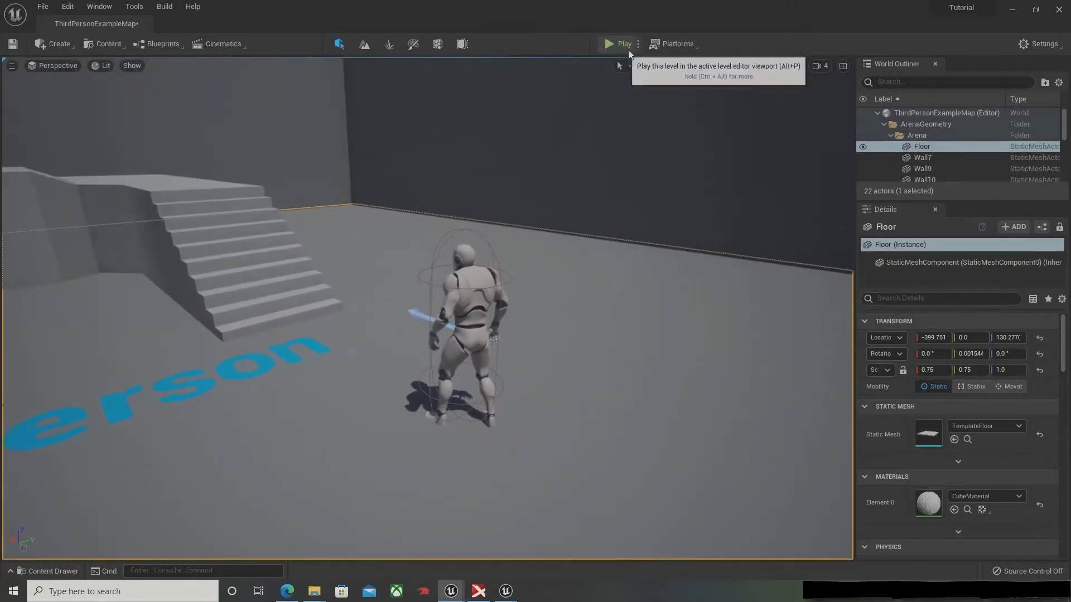
Step: Check the multiplayer play options, start a two-player session, and move the character in the main viewport
left_click(638, 45)
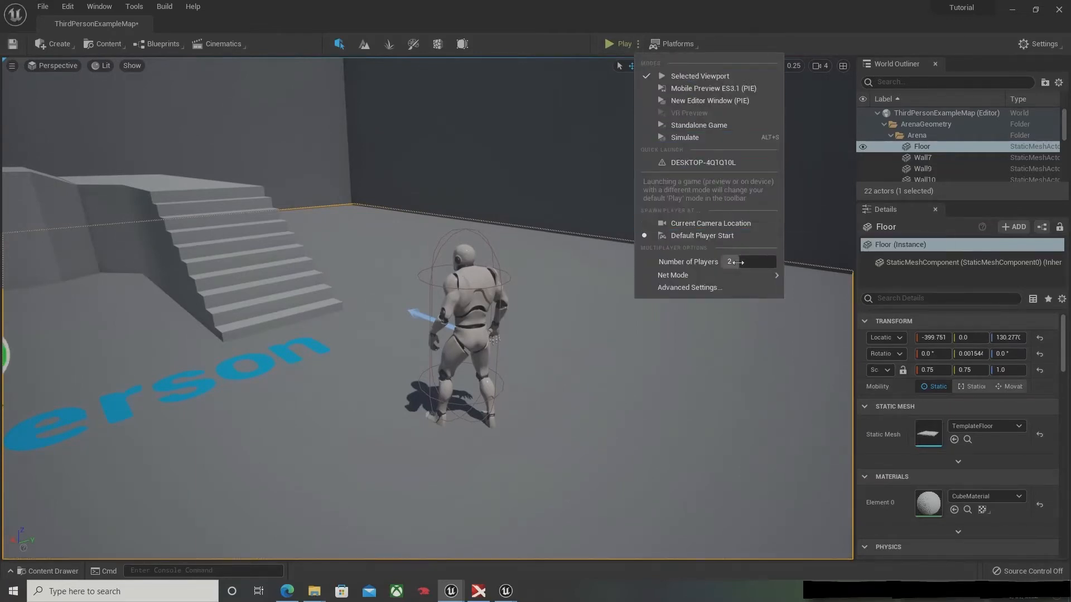
mouse_move(742, 276)
left_click(613, 43)
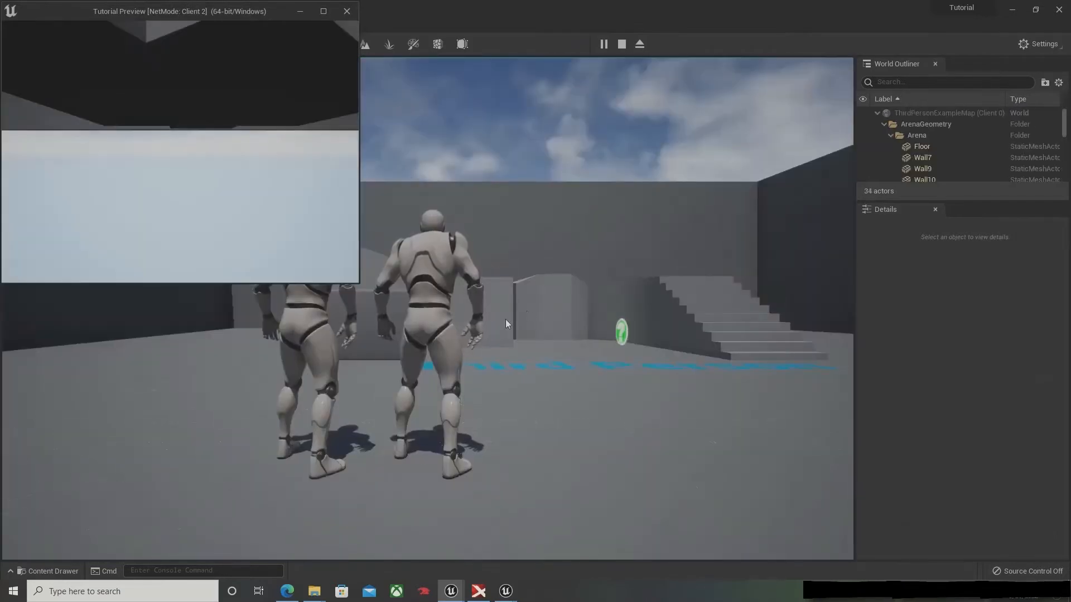
left_click(430, 327)
key("w")
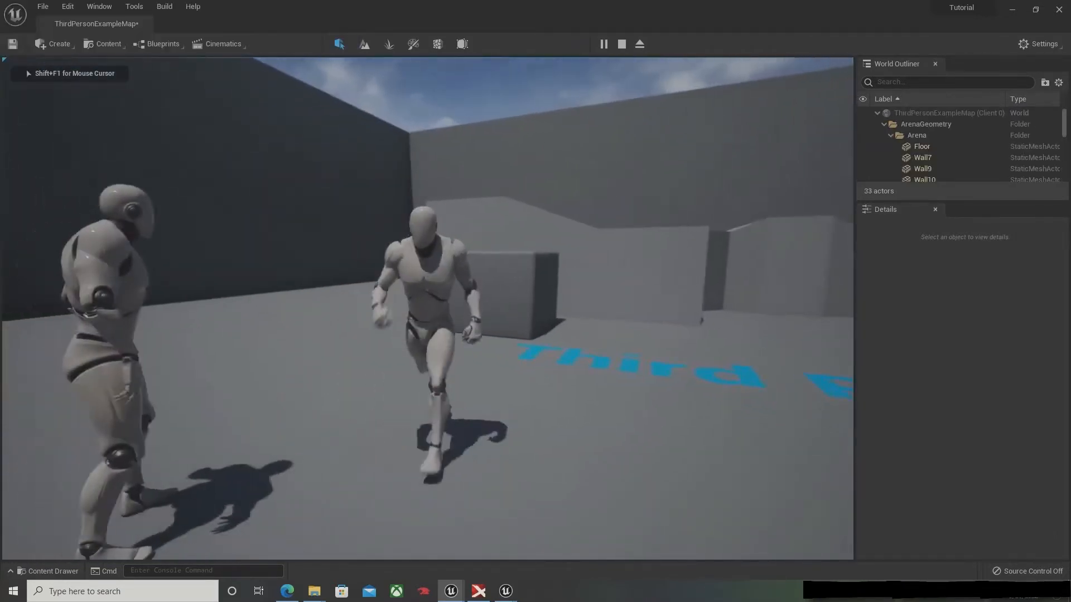
Step: Trigger the emote from the Client 2 window, move around to compare both clients' views, and stop the session
key("alt+Tab")
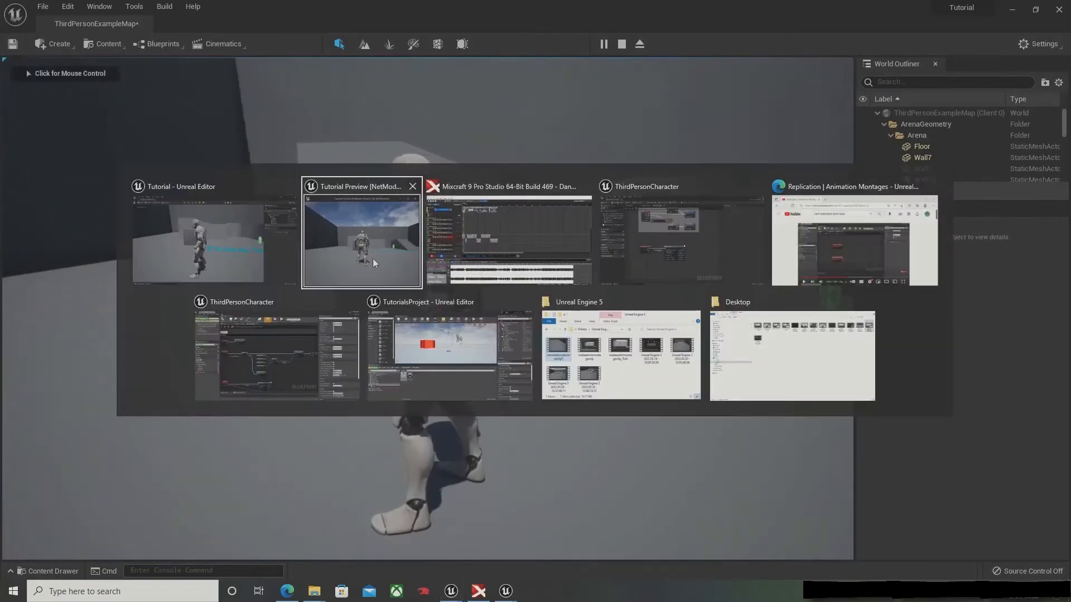
left_click(357, 249)
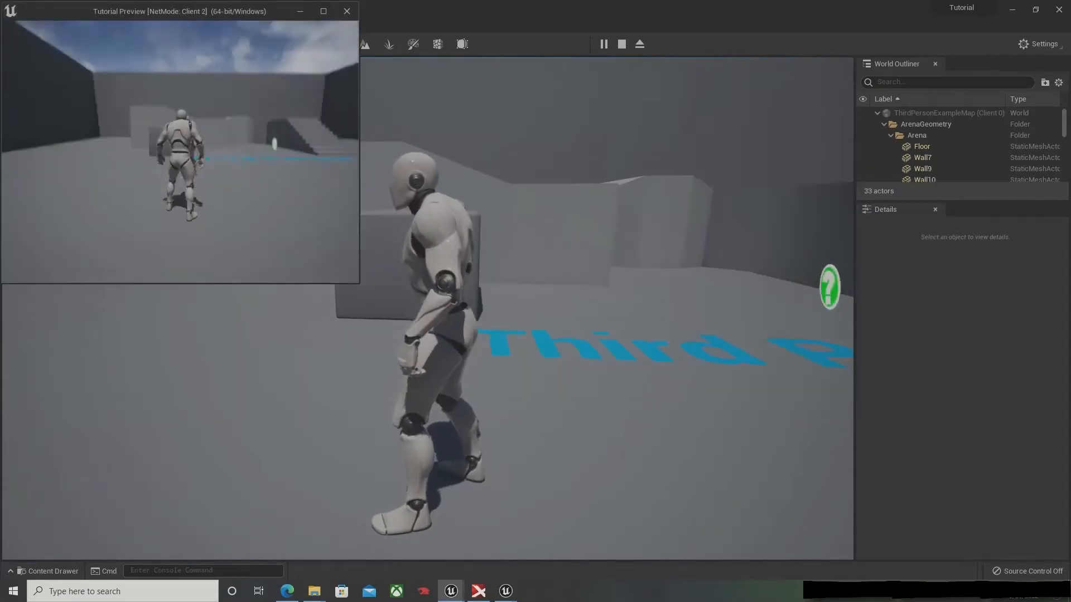
key("s")
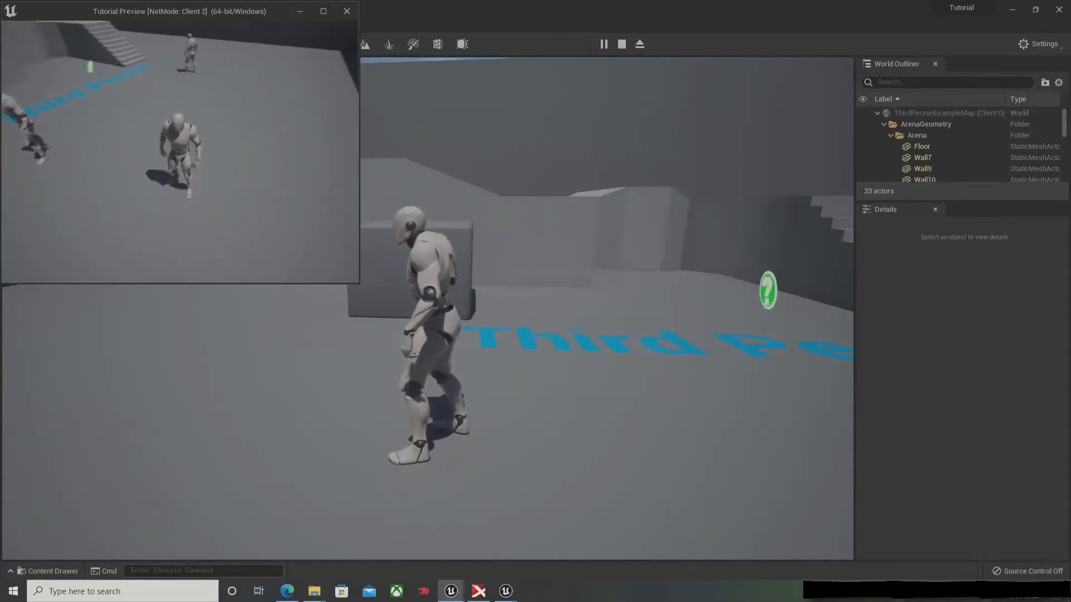
key("a")
key("s")
key("e")
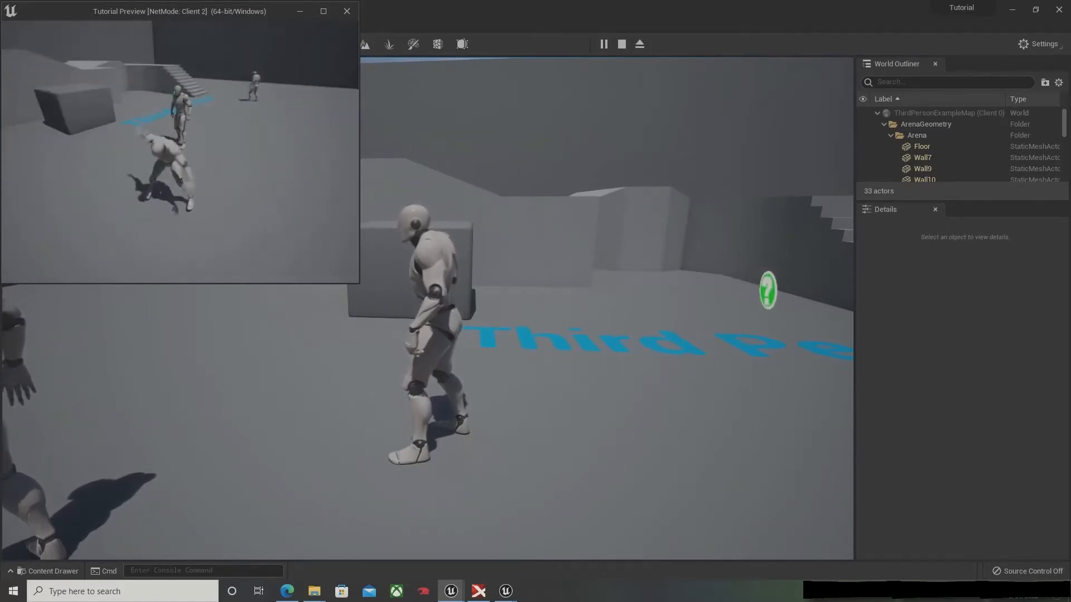
key("w")
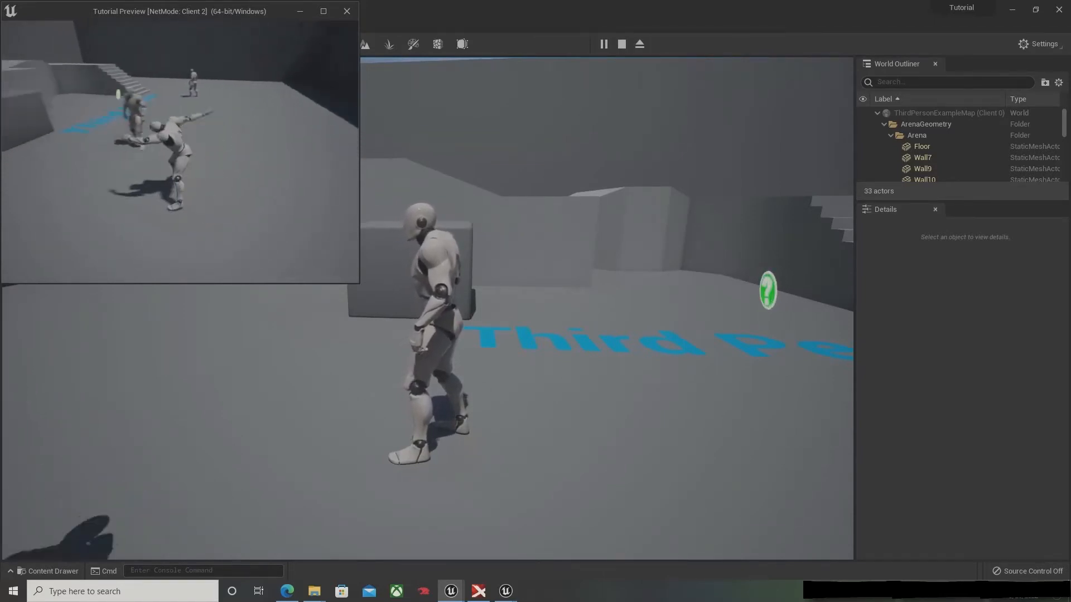
key("d")
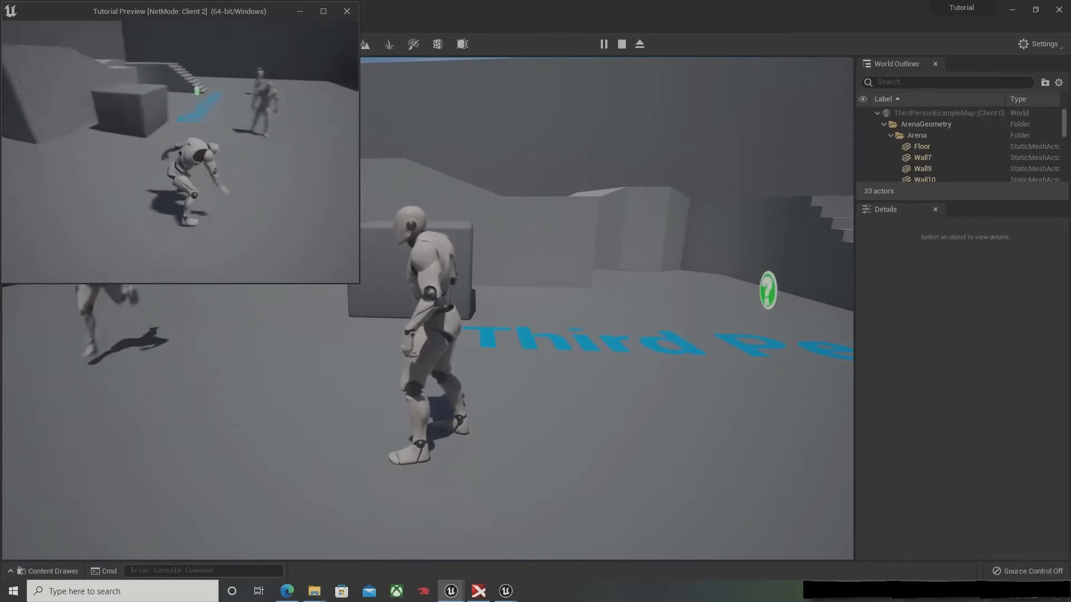
key("w")
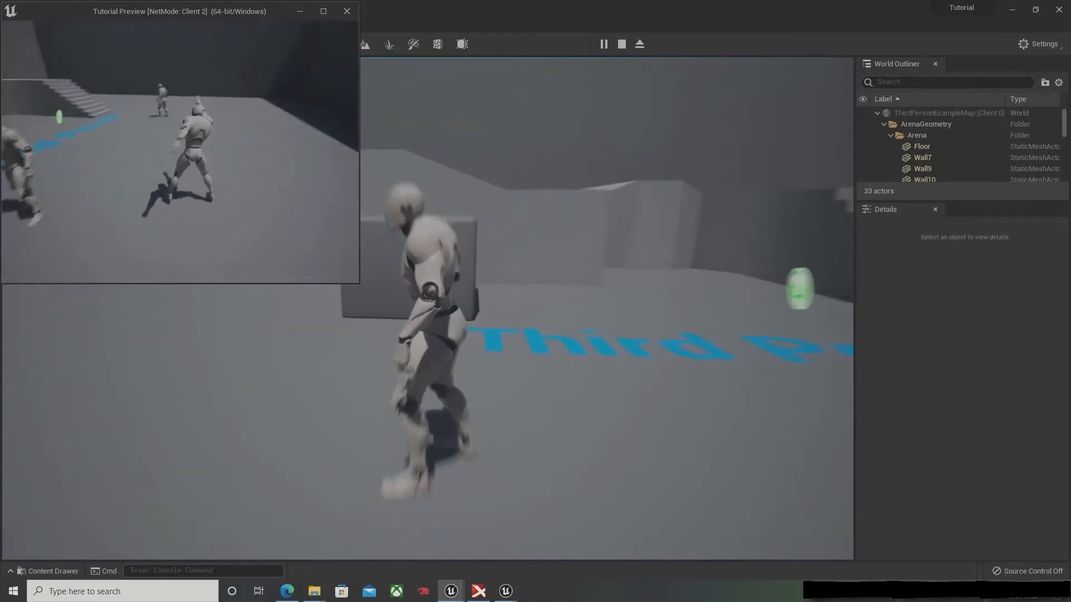
key("w")
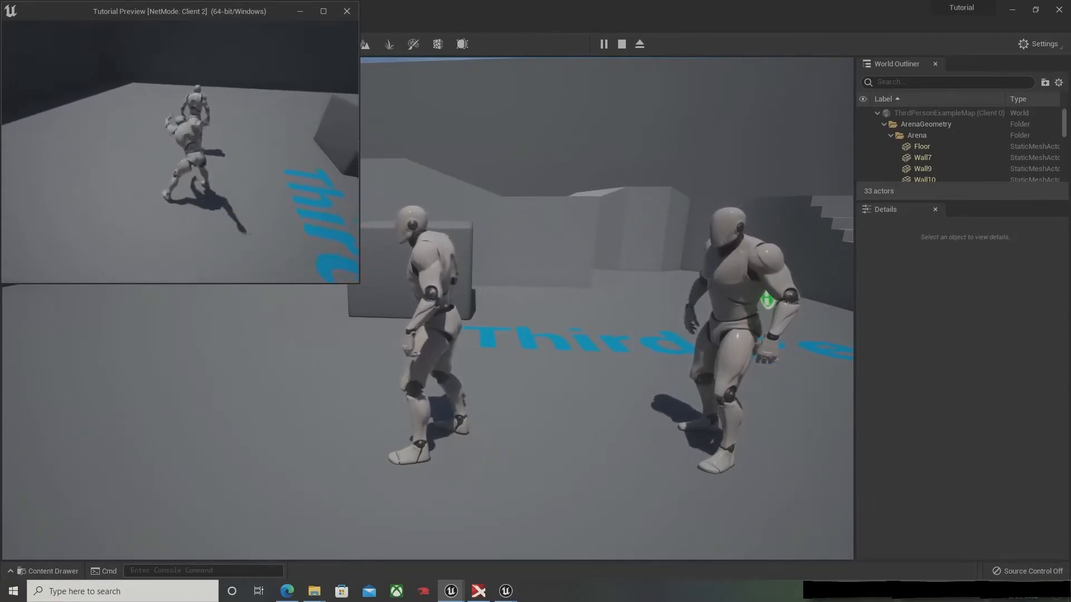
key("Escape")
right_click_drag(429, 207, 596, 219)
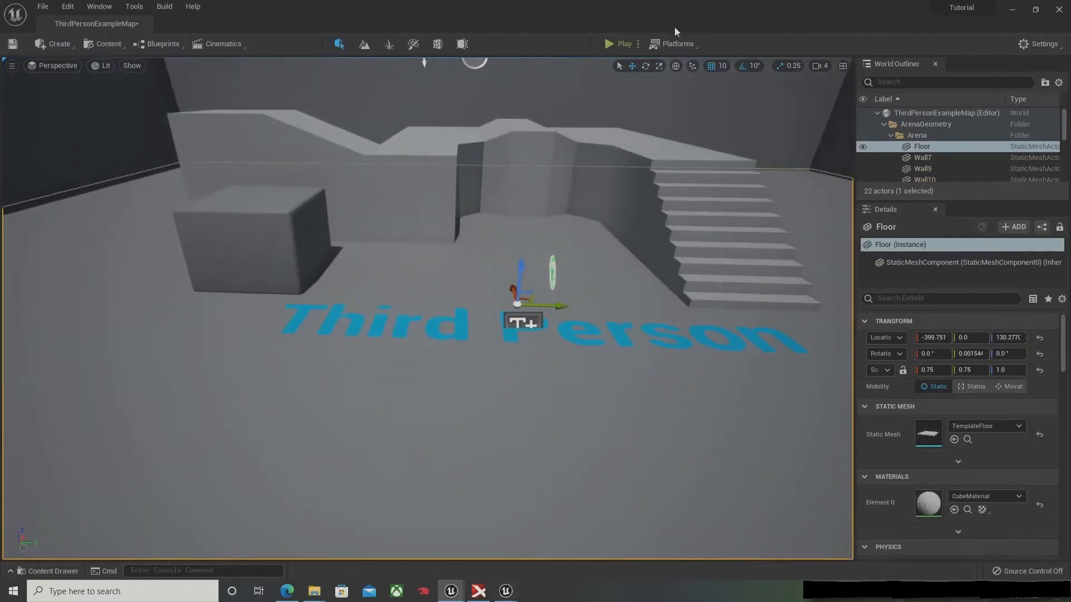
key("Escape")
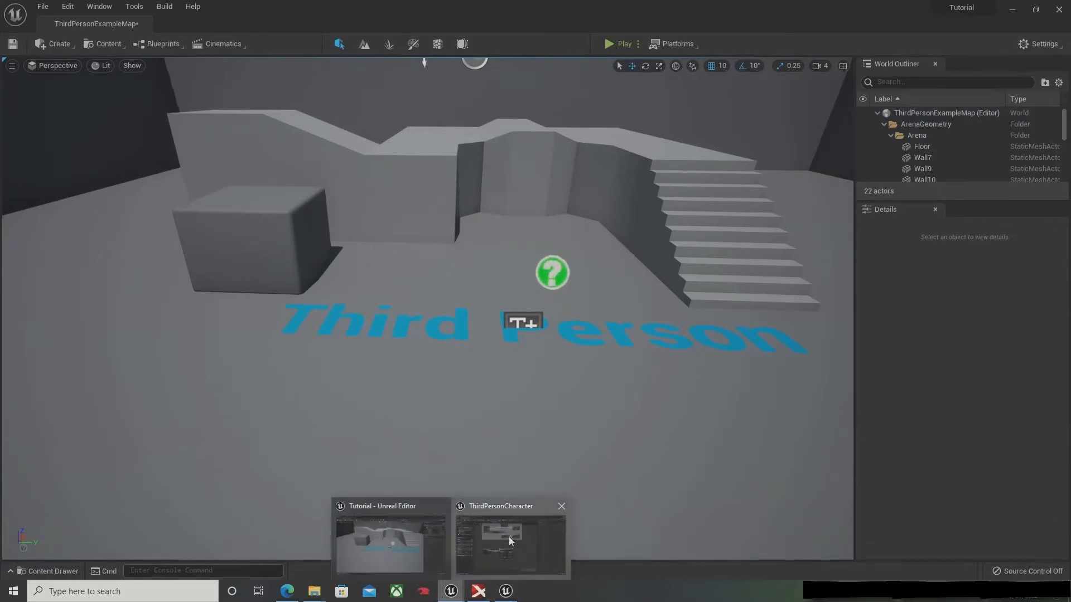
Step: Return to the ThirdPersonCharacter blueprint and disconnect the Pressed output of InputAction Emote from Play Montage
left_click(508, 537)
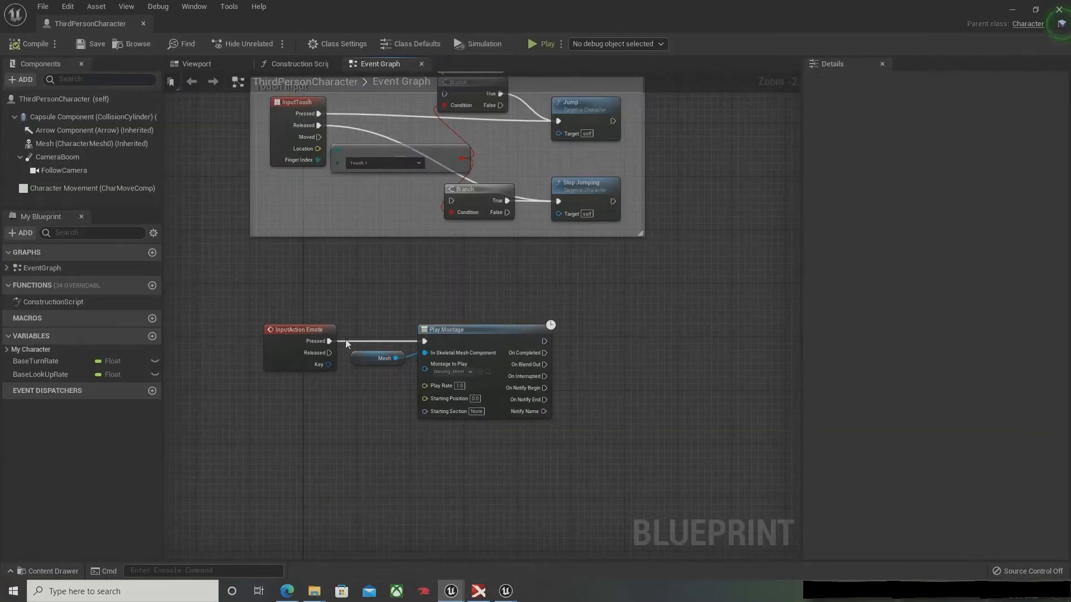
left_click(329, 341, "alt")
right_click_drag(377, 464, 377, 316)
scroll(335, 362, "down", 1)
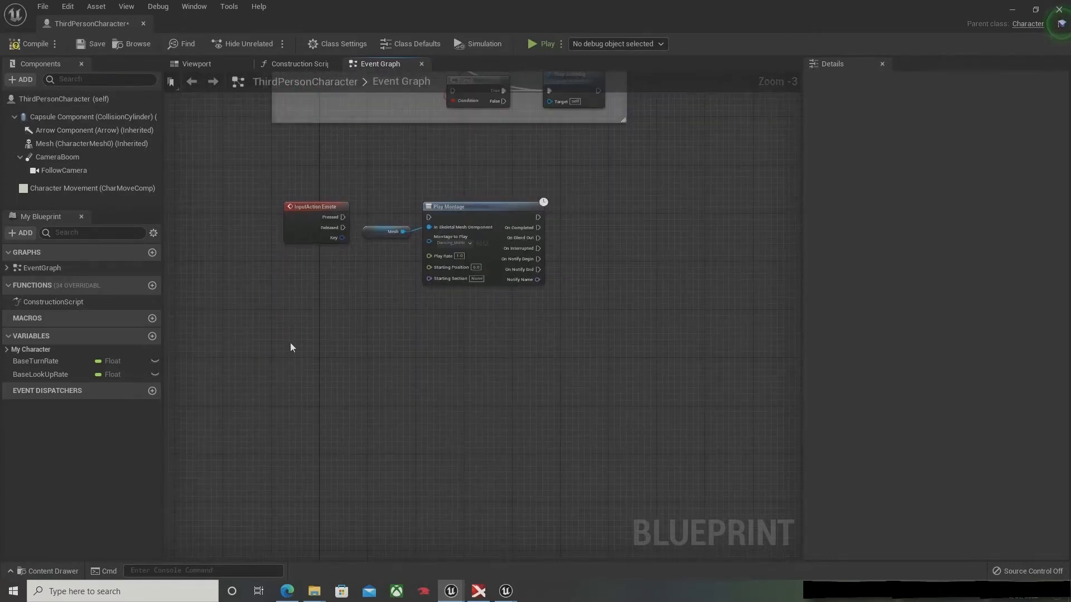
Step: Add a custom event named Server_PlayMontage in the empty graph area below InputAction Emote
right_click(291, 344)
type("cus")
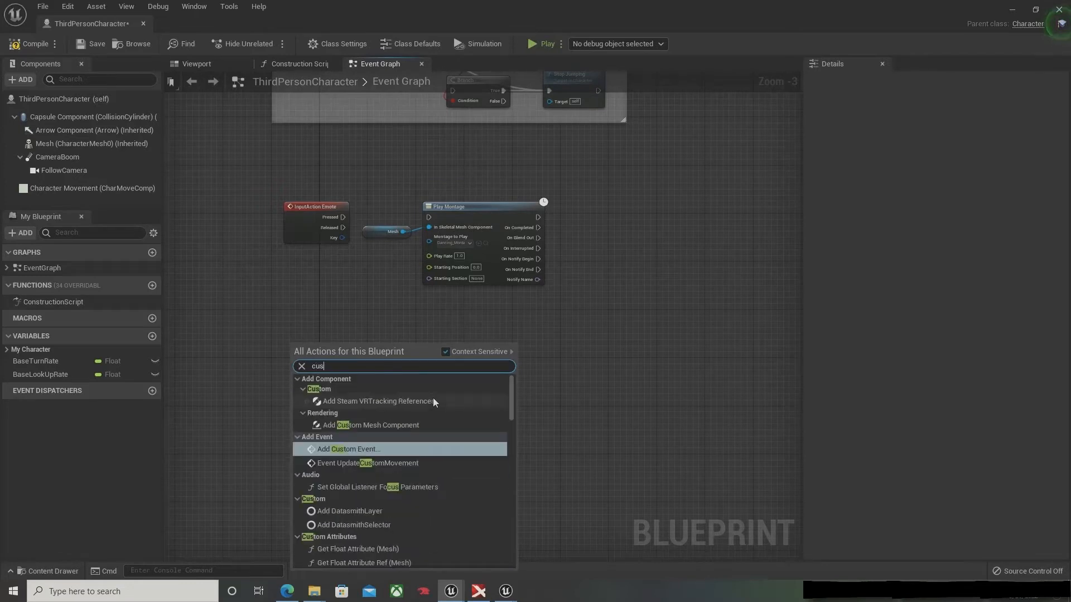
type("tom")
key("Return")
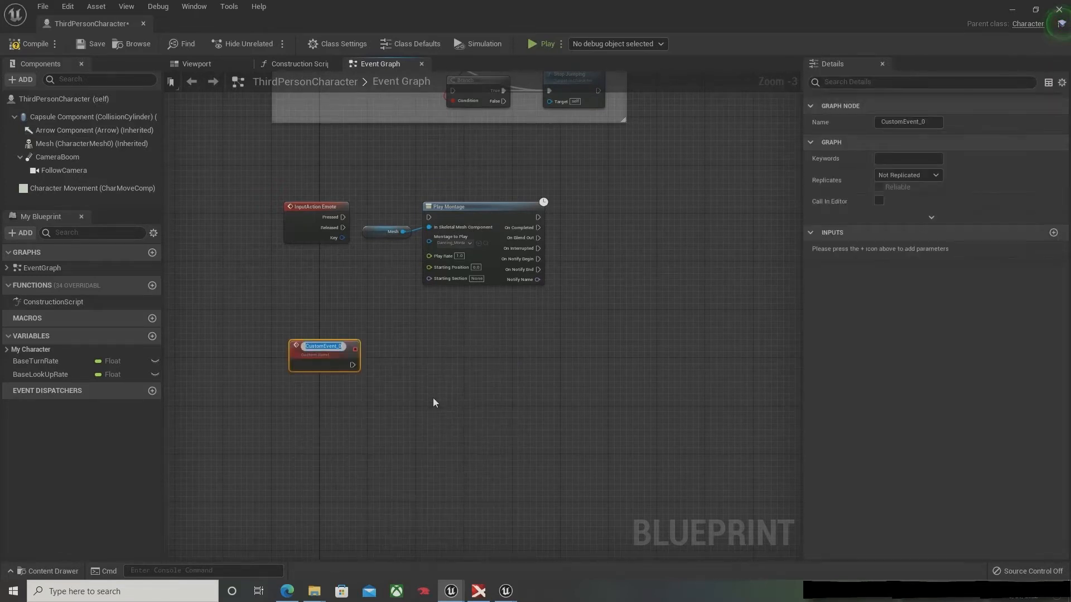
type("S")
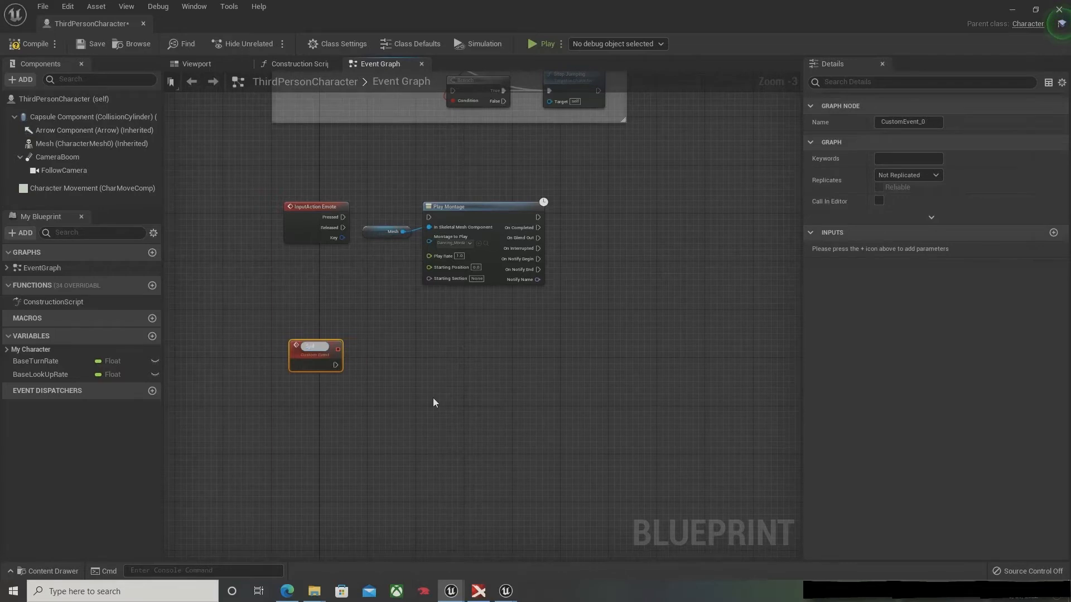
type("erver_PlayM")
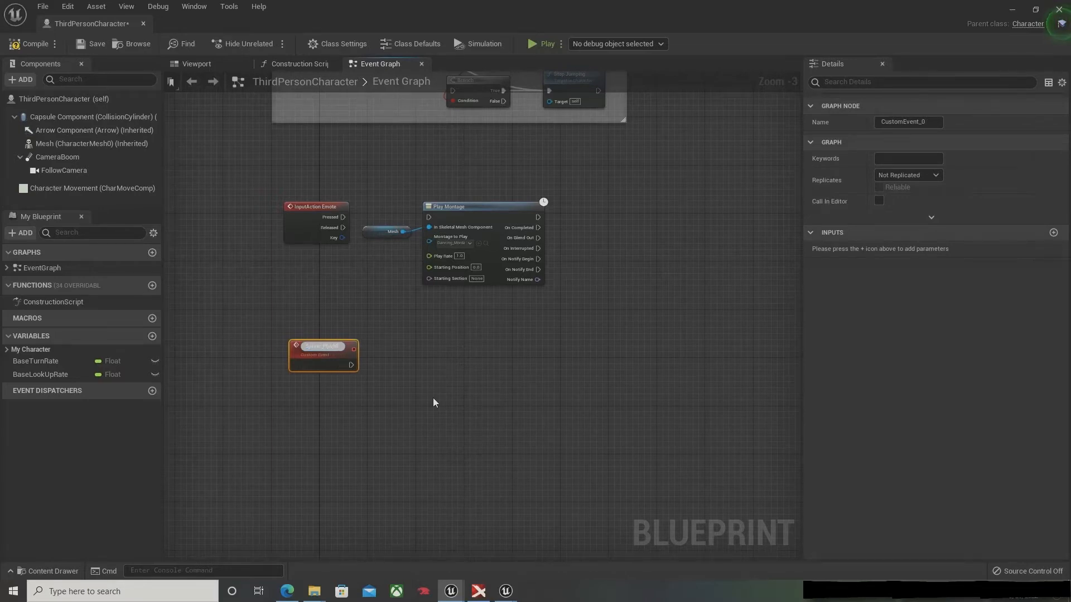
type("ontage")
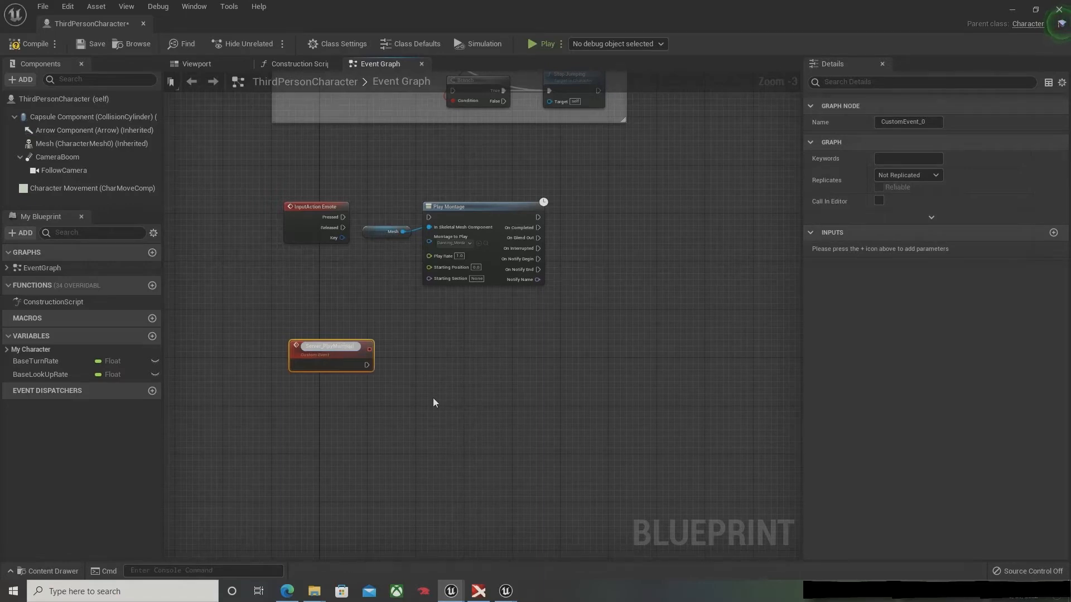
key("Return")
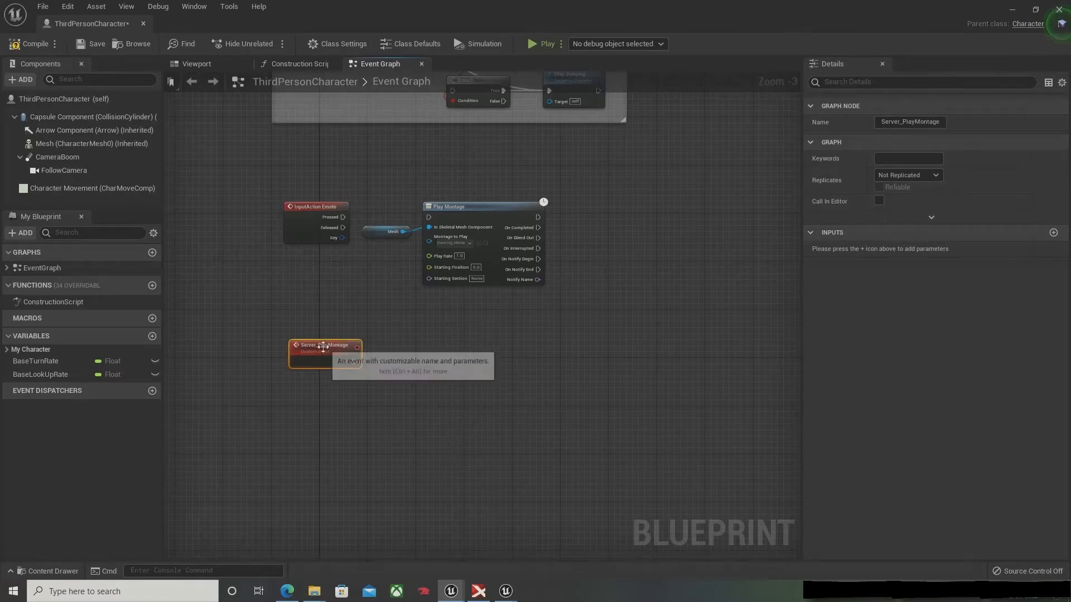
Step: Set the Server_PlayMontage event's replication to Run on Server and shift its node slightly
left_click_drag(321, 345, 309, 352)
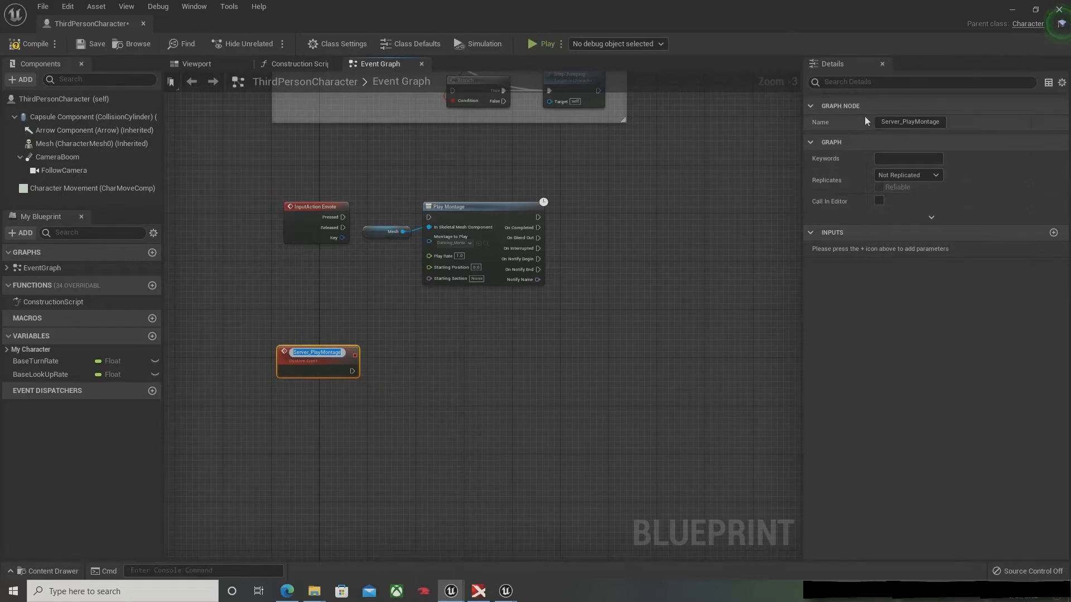
left_click(928, 173)
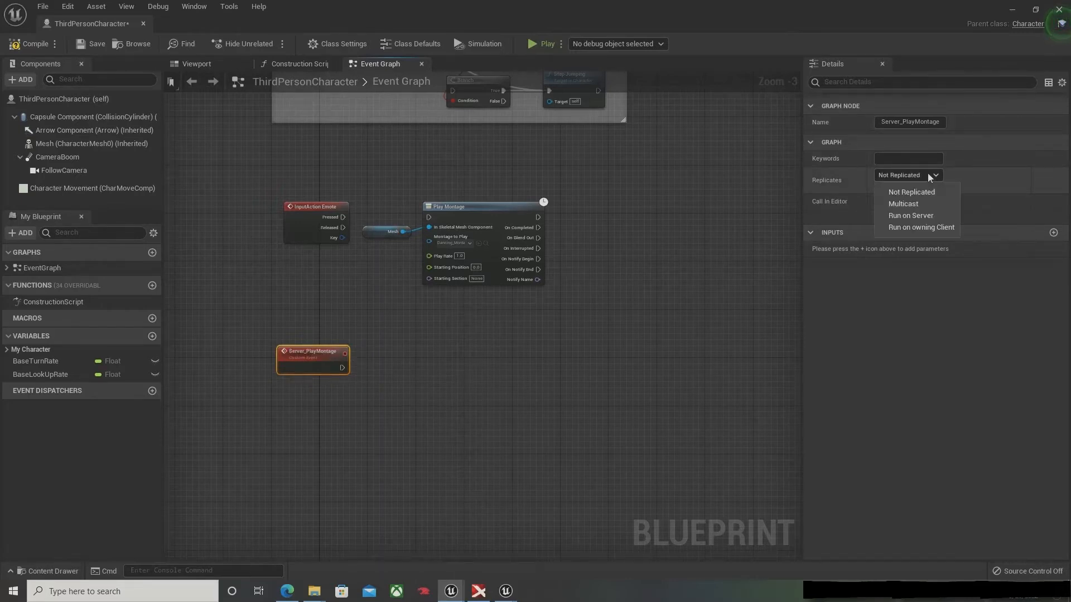
left_click(937, 215)
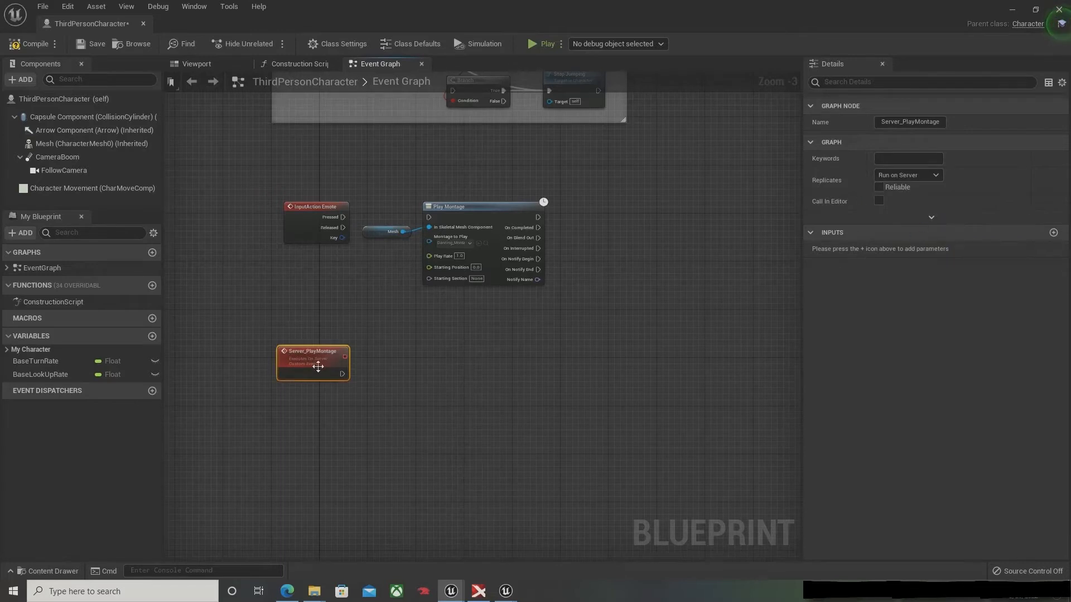
mouse_move(318, 361)
left_mouse_down()
mouse_move(314, 332)
mouse_move(311, 373)
left_mouse_up()
Step: Move the Mesh and Play Montage nodes aside and call Server Play Montage from the Pressed output of InputAction Emote
left_click_drag(389, 200, 598, 210)
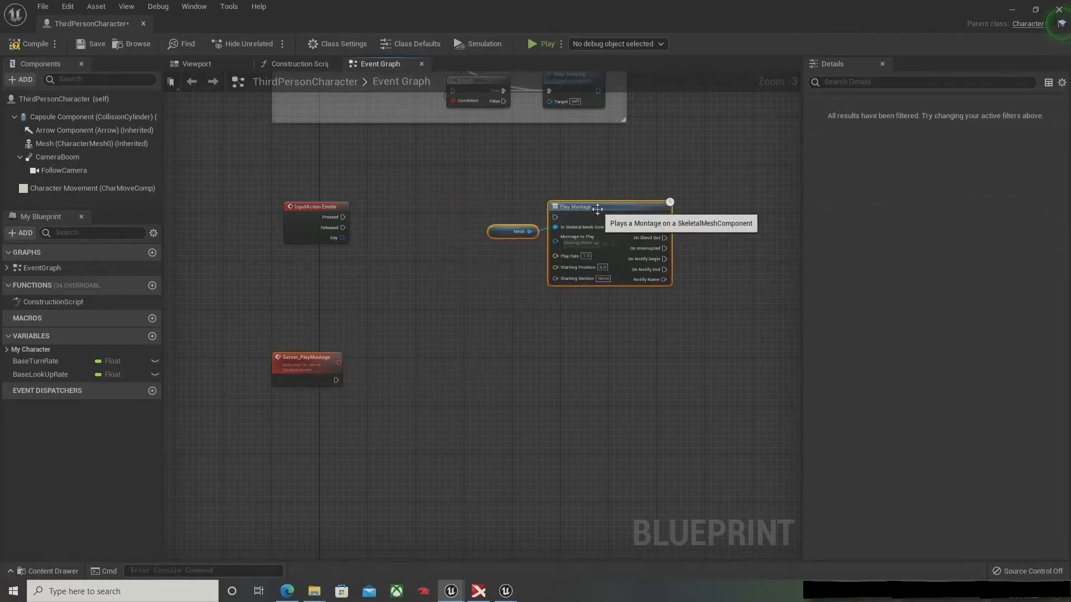
left_click_drag(343, 216, 399, 215)
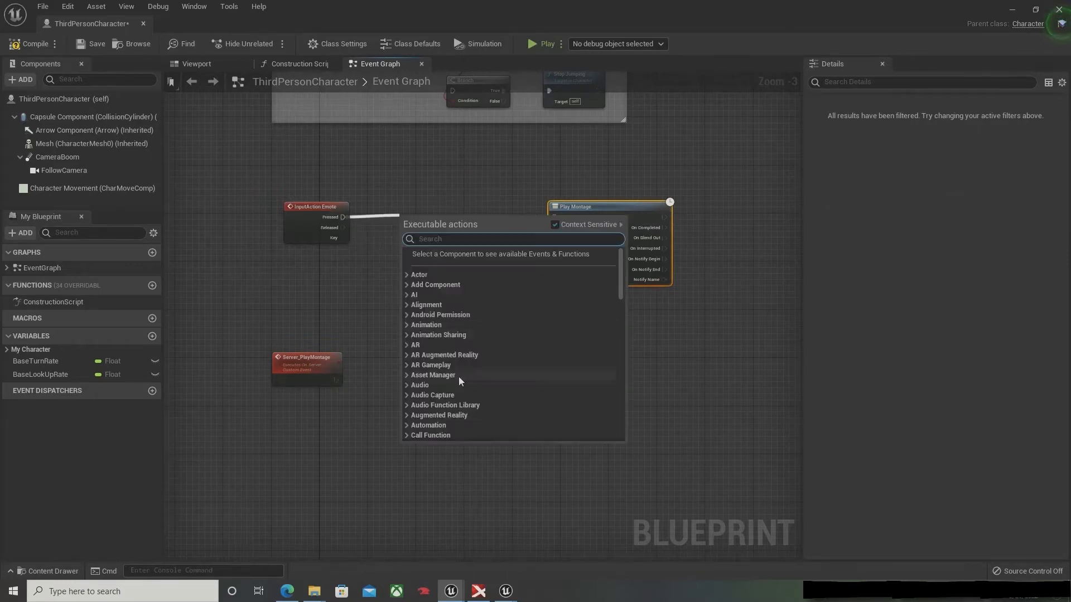
type("server")
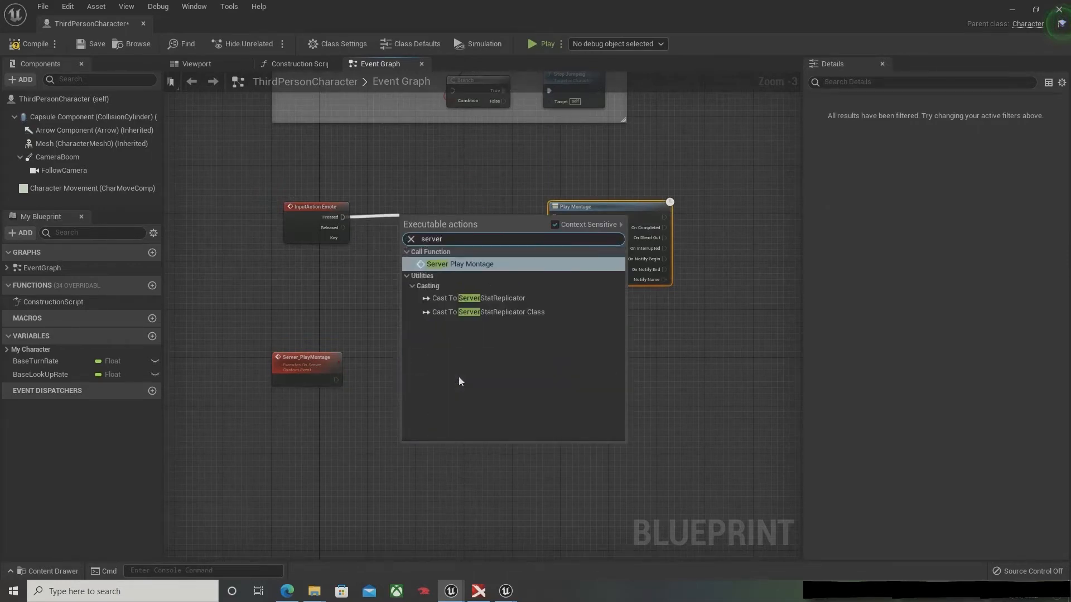
key("Return")
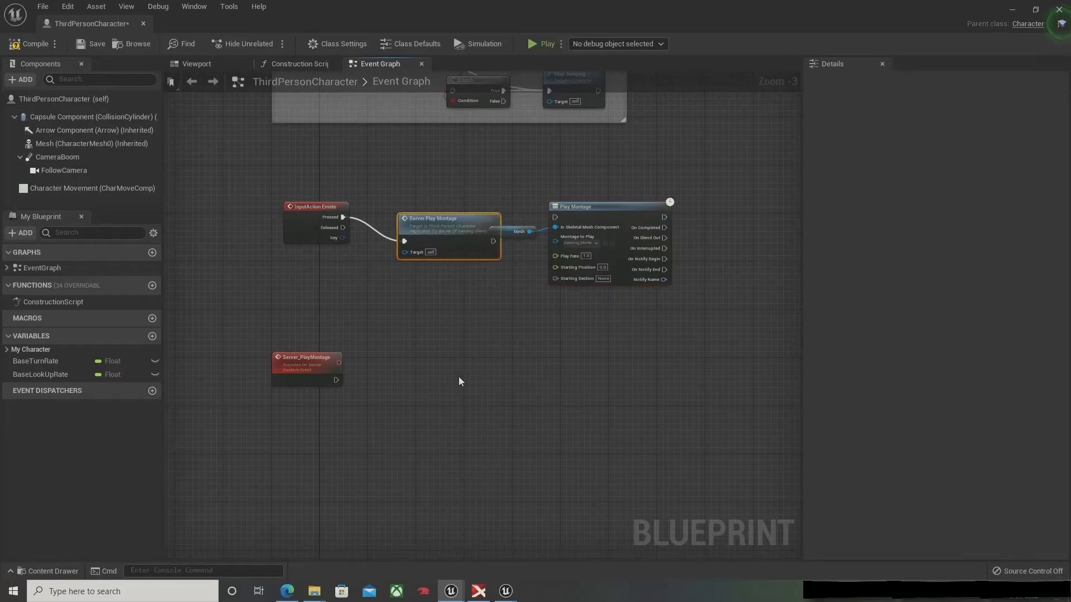
left_click_drag(451, 225, 429, 207)
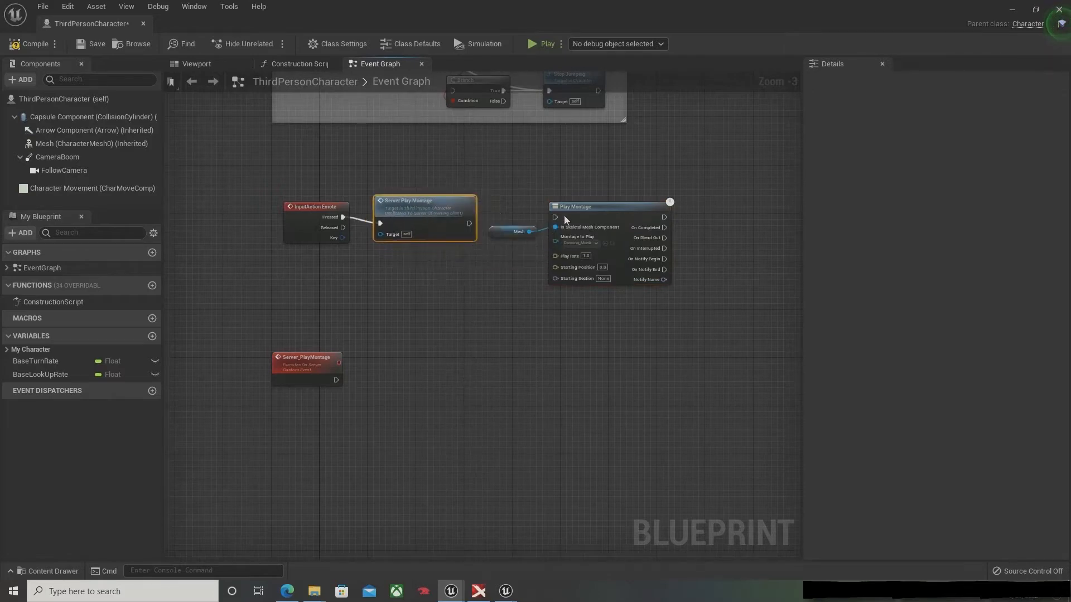
Step: Move the Mesh and Play Montage nodes down to the Server_PlayMontage row and tidy the Server Play Montage call beside InputAction Emote
left_click_drag(544, 240, 568, 254)
left_click_drag(611, 211, 683, 199)
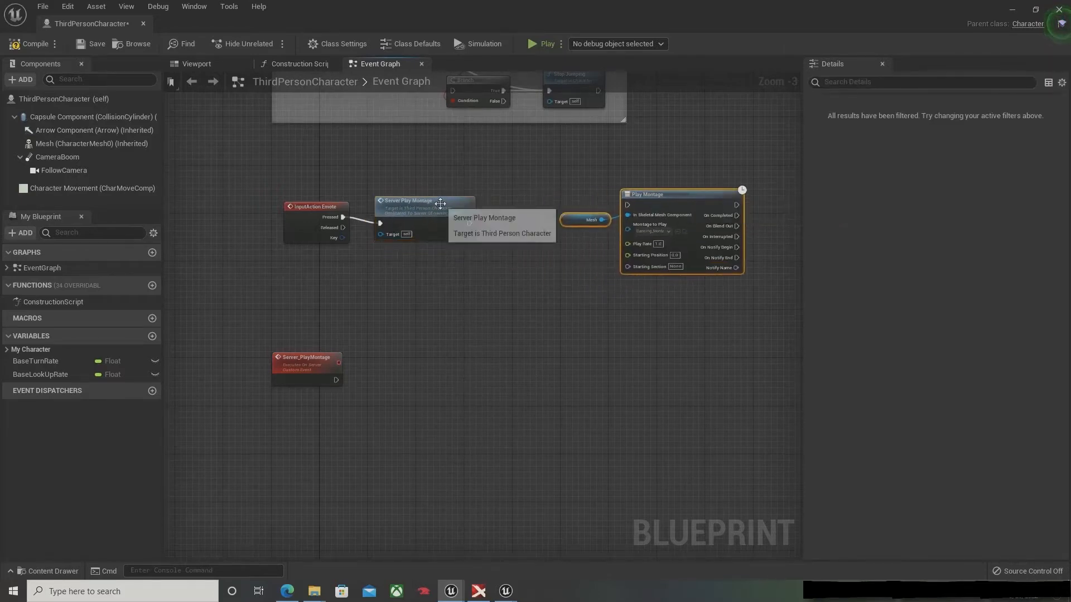
left_click_drag(439, 202, 464, 190)
left_click_drag(549, 240, 630, 346)
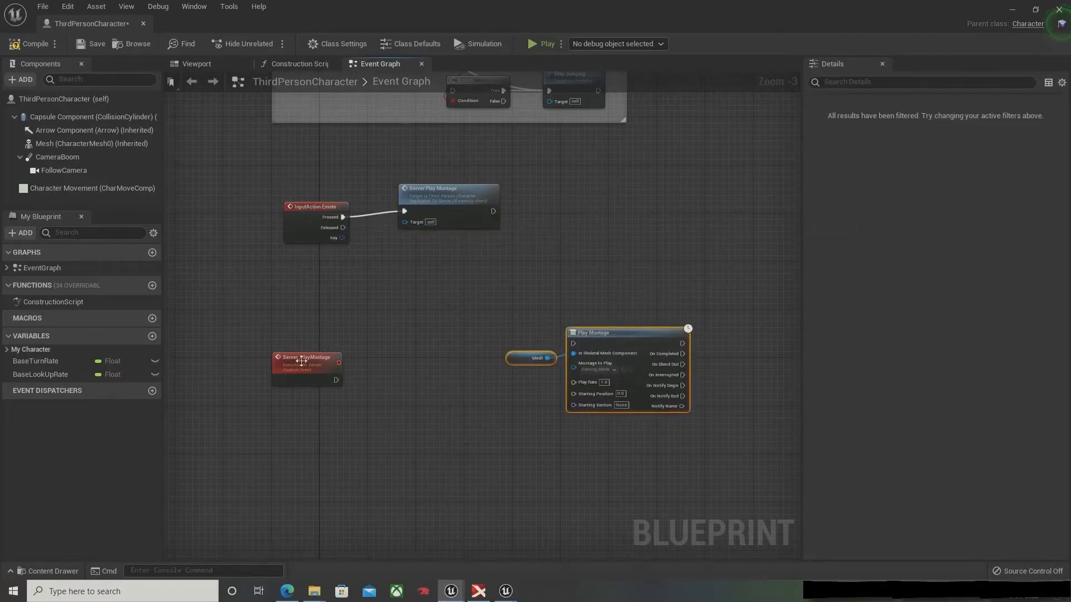
mouse_move(318, 360)
left_mouse_down()
mouse_move(318, 419)
mouse_move(314, 365)
mouse_move(327, 373)
left_mouse_up()
left_click_drag(424, 193, 424, 212)
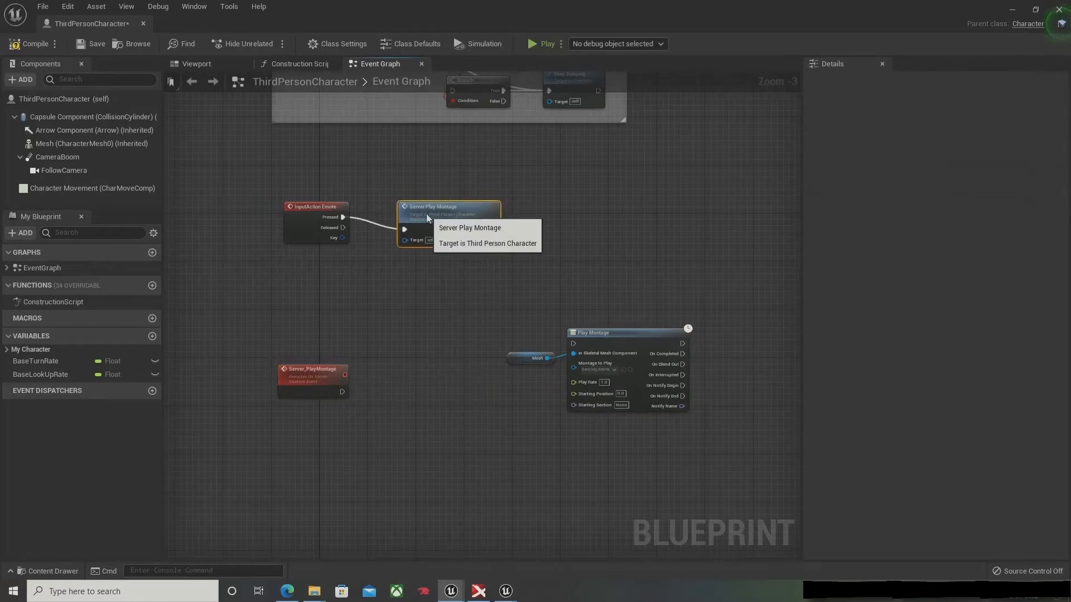
Step: Add a custom event named Multi_PlayMontage below the Server_PlayMontage event
right_click_drag(407, 475, 456, 276)
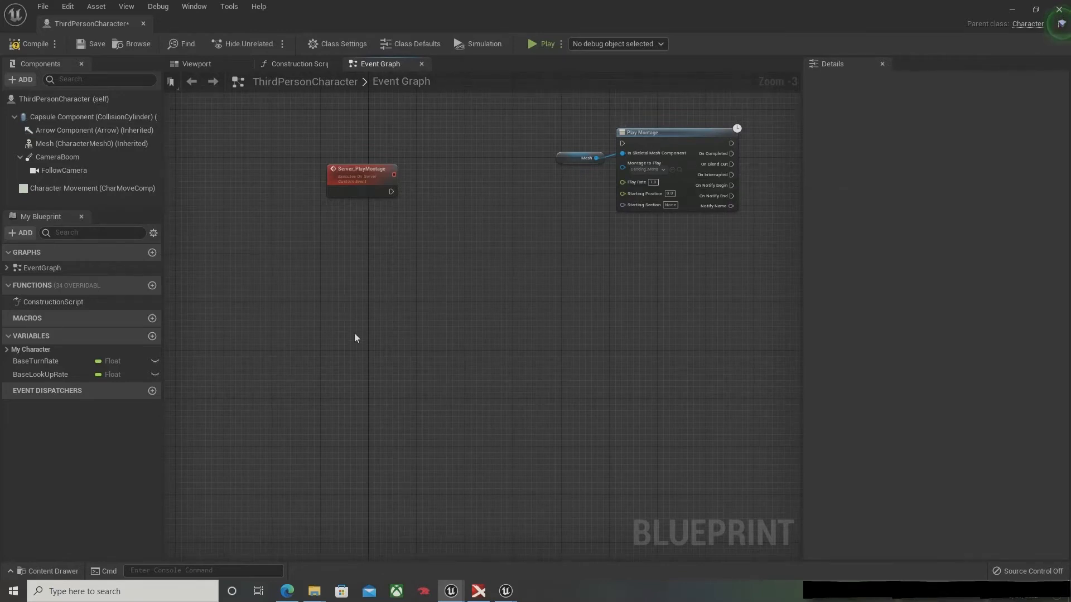
right_click(339, 250)
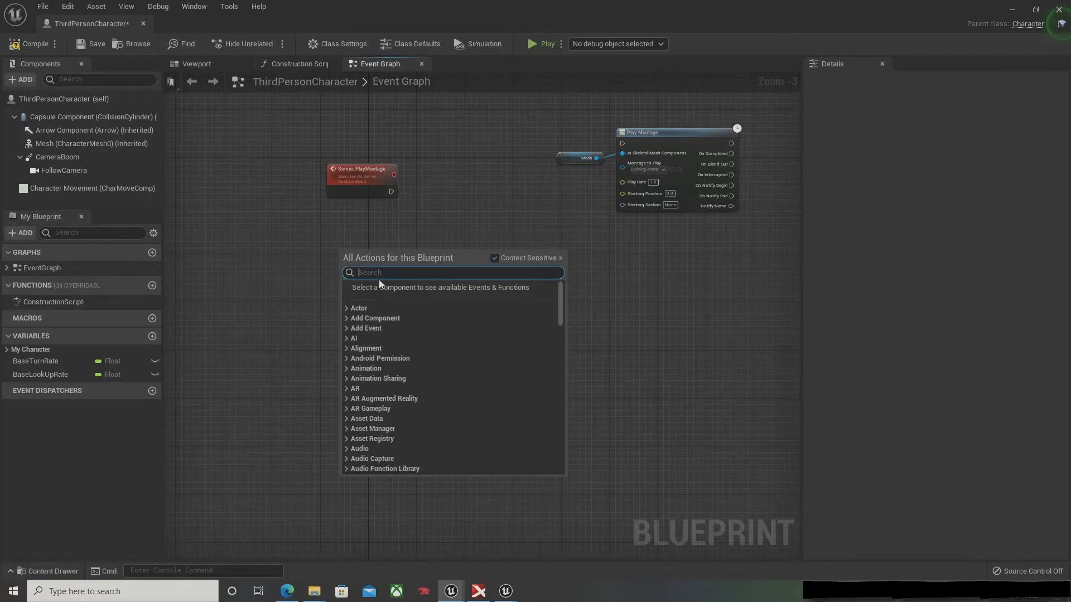
type("custom")
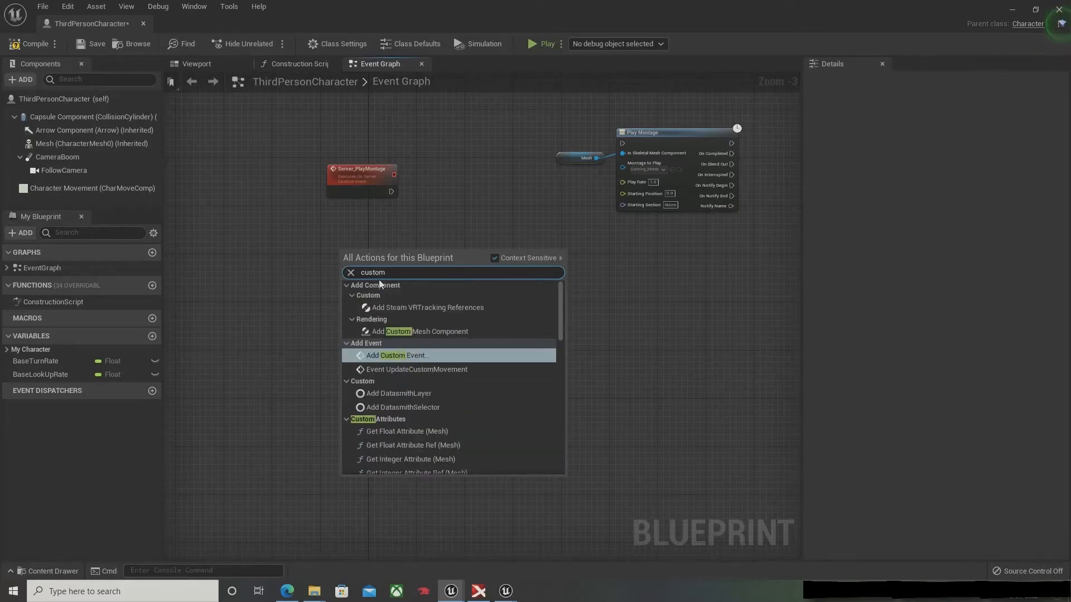
key("Return")
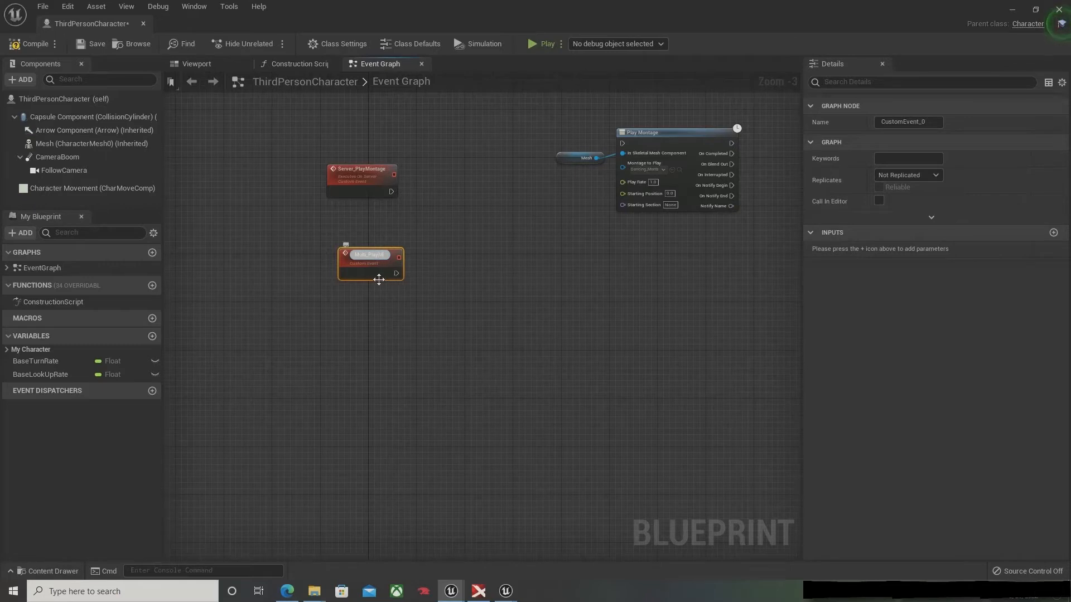
key("Return")
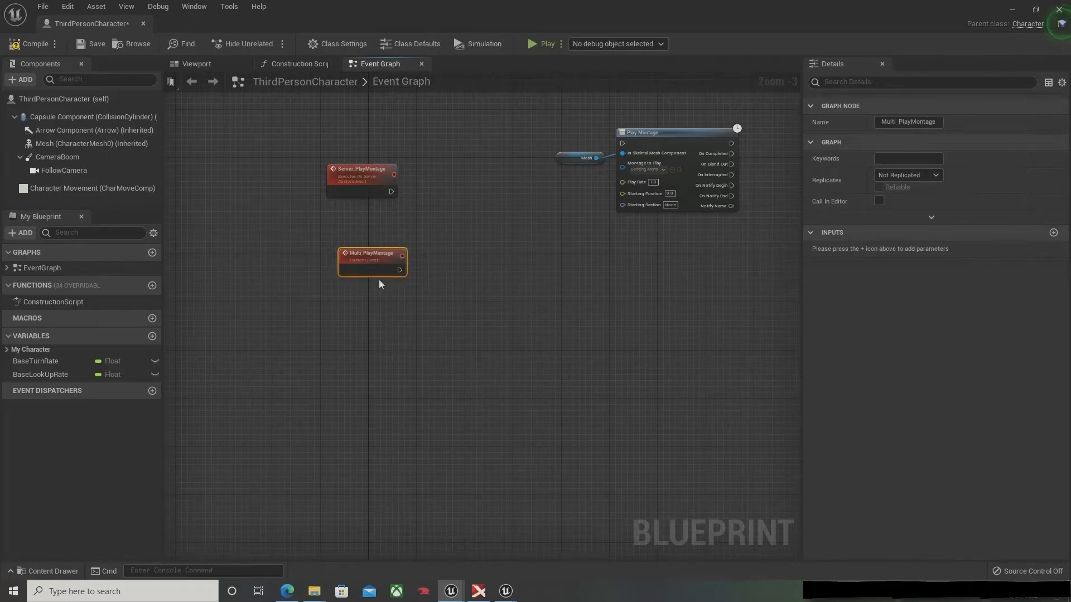
Step: Set the Multi_PlayMontage event's replication to Multicast and save the blueprint
left_click(901, 173)
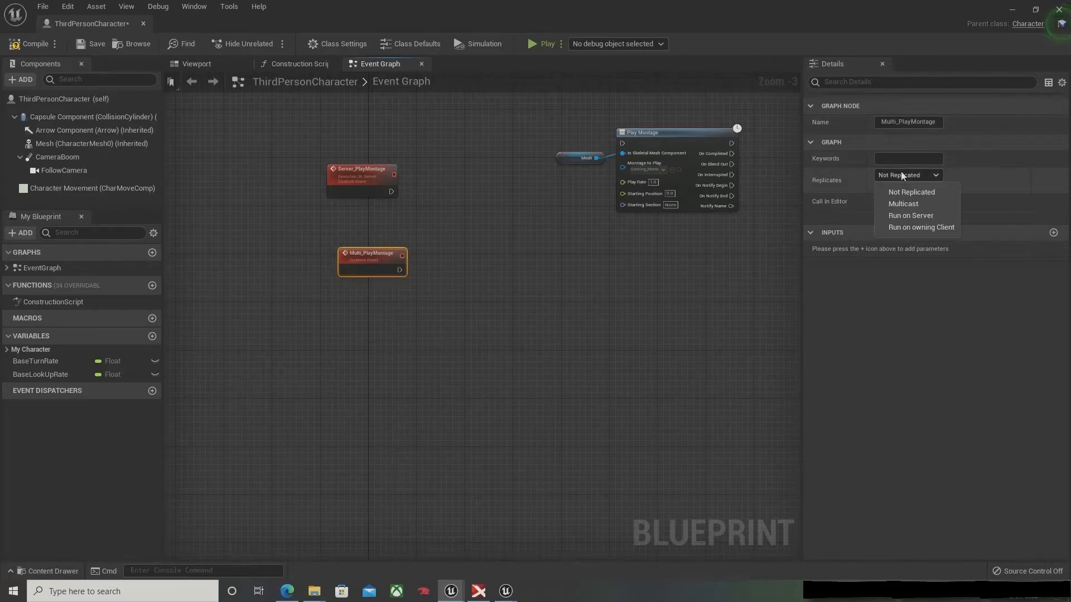
left_click(919, 204)
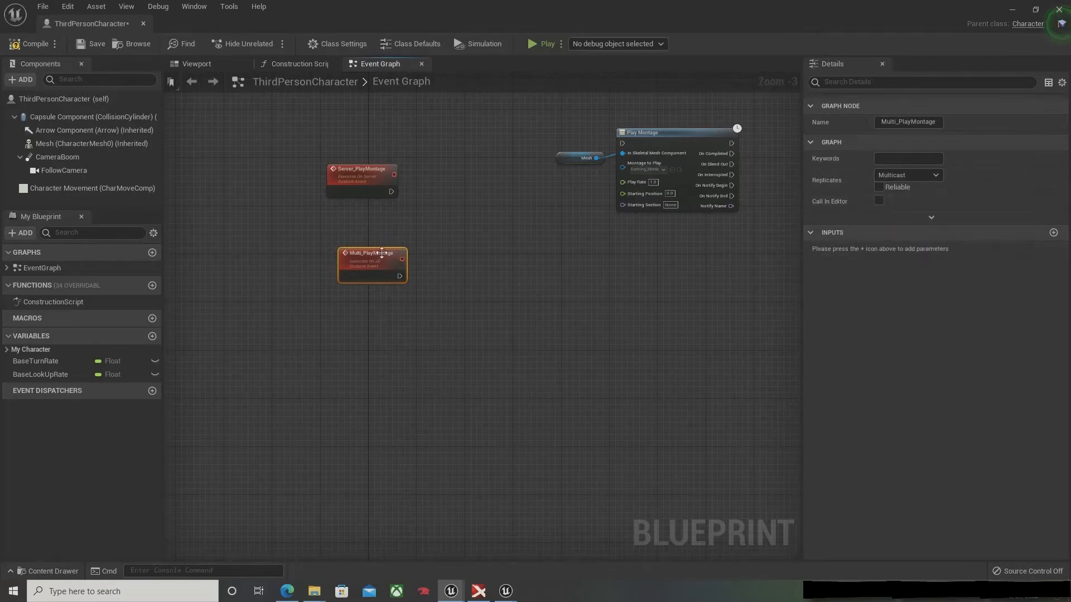
right_click_drag(452, 211, 400, 411)
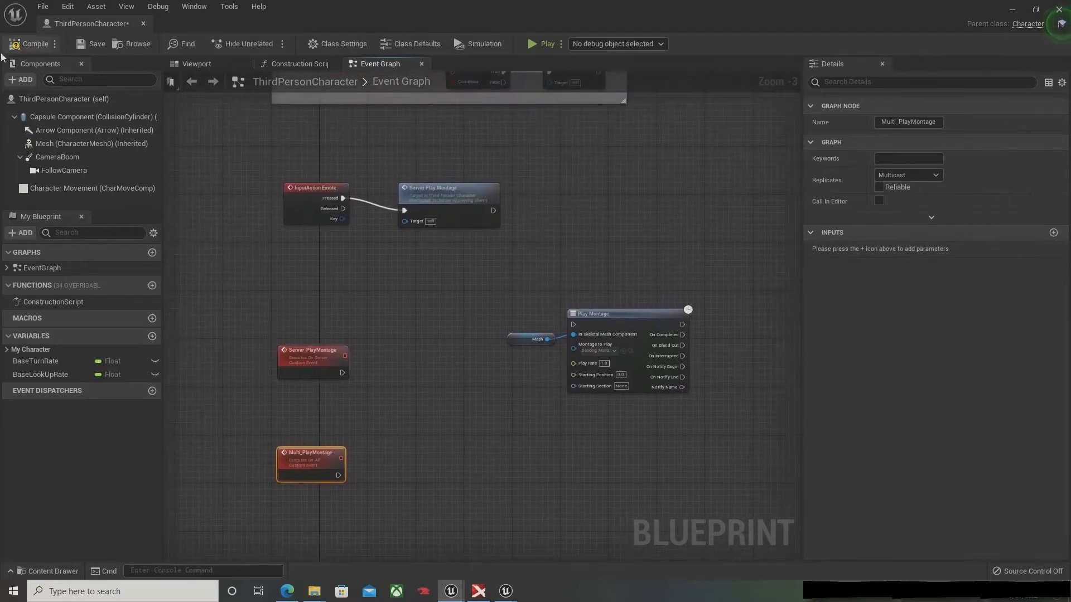
left_click(89, 44)
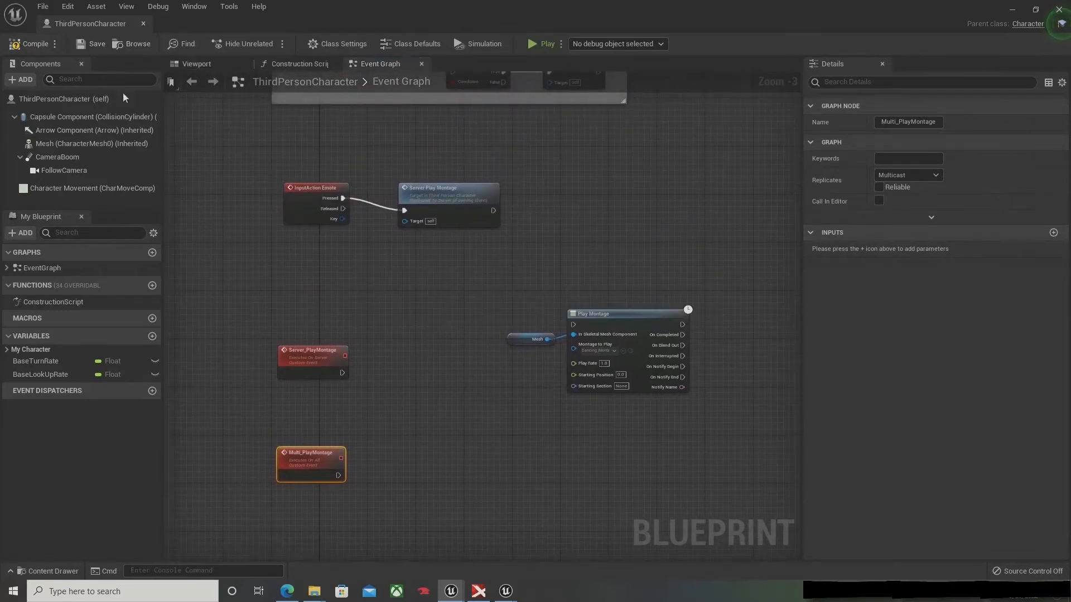
Step: Line up the Server_PlayMontage and Multi_PlayMontage event nodes one above the other
right_click_drag(342, 298, 357, 239)
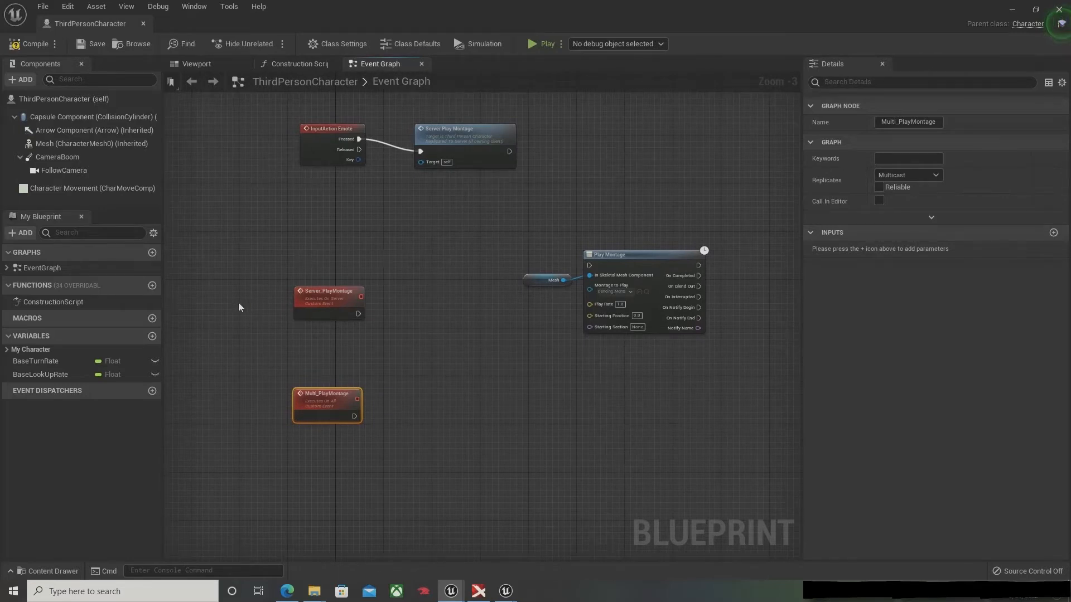
left_click_drag(315, 302, 335, 287)
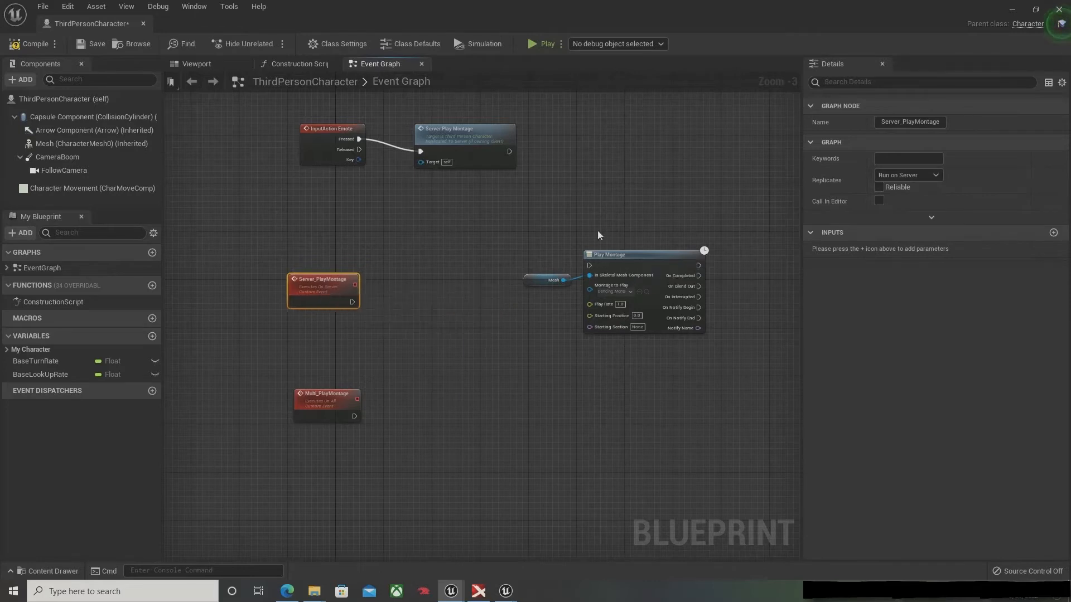
left_click_drag(312, 407, 305, 397)
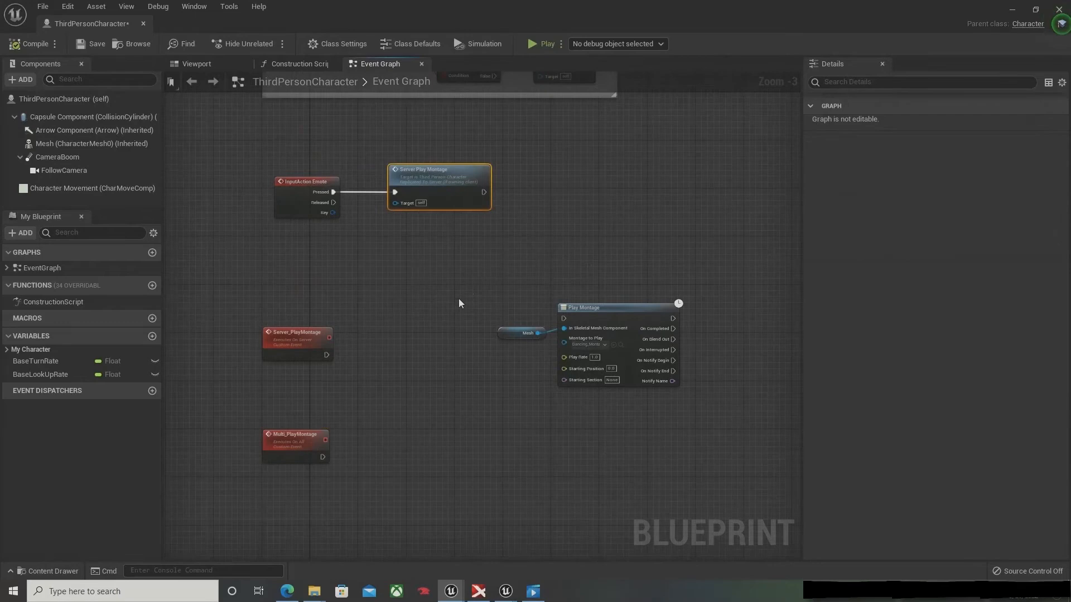
Step: Move the Mesh and Play Montage nodes beside the Multi_PlayMontage event and connect the event's execution output to Play Montage
left_click_drag(479, 293, 635, 416)
left_click_drag(604, 336, 453, 481)
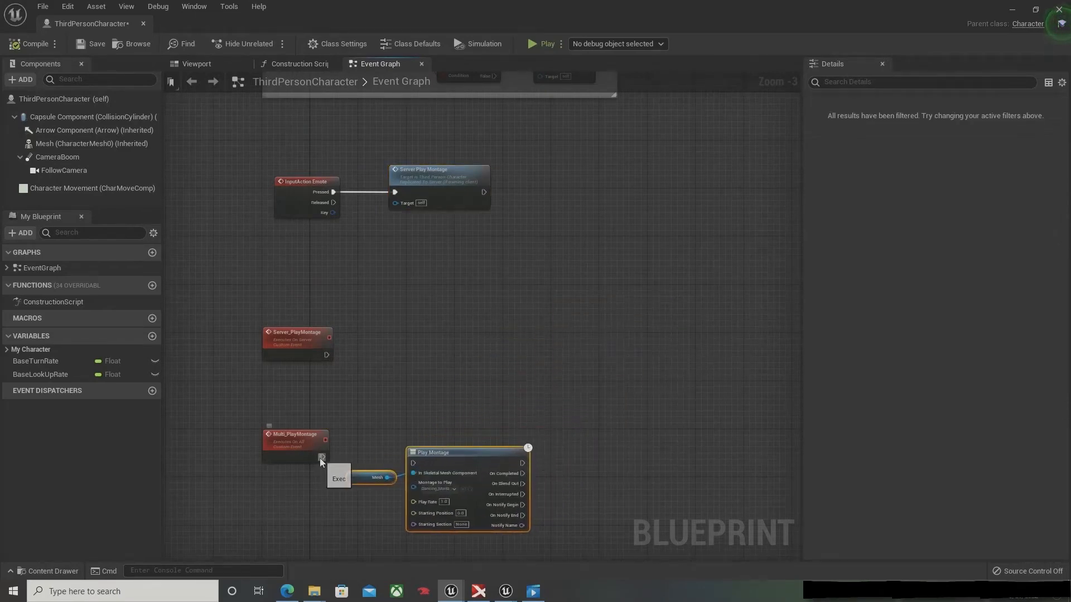
left_click_drag(322, 457, 412, 464)
left_click_drag(483, 463, 494, 457)
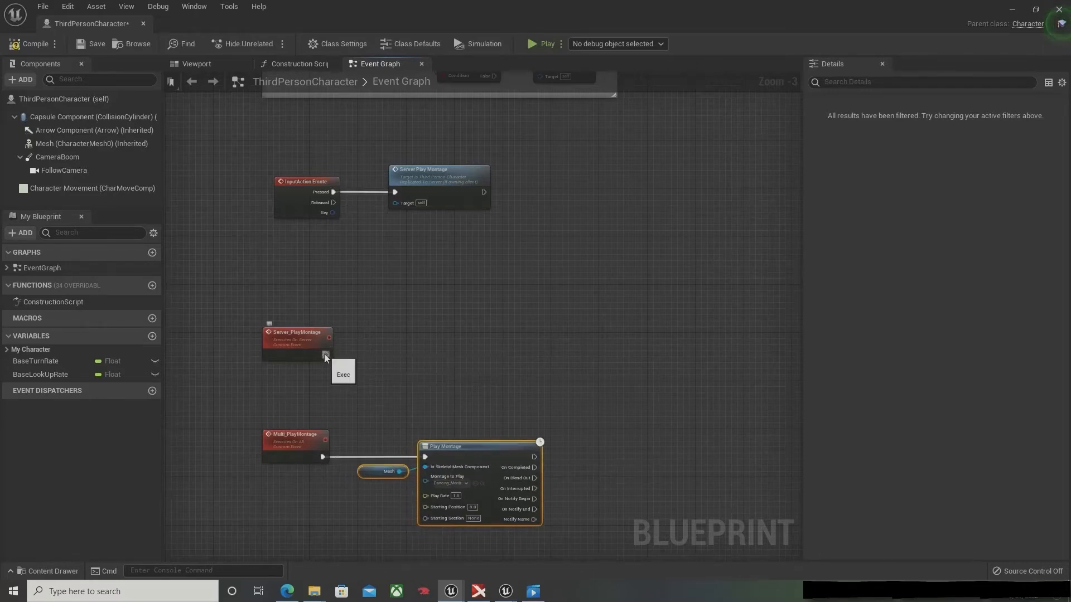
Step: Call Multi Play Montage from the execution output of the Server_PlayMontage event
left_click_drag(325, 354, 394, 353)
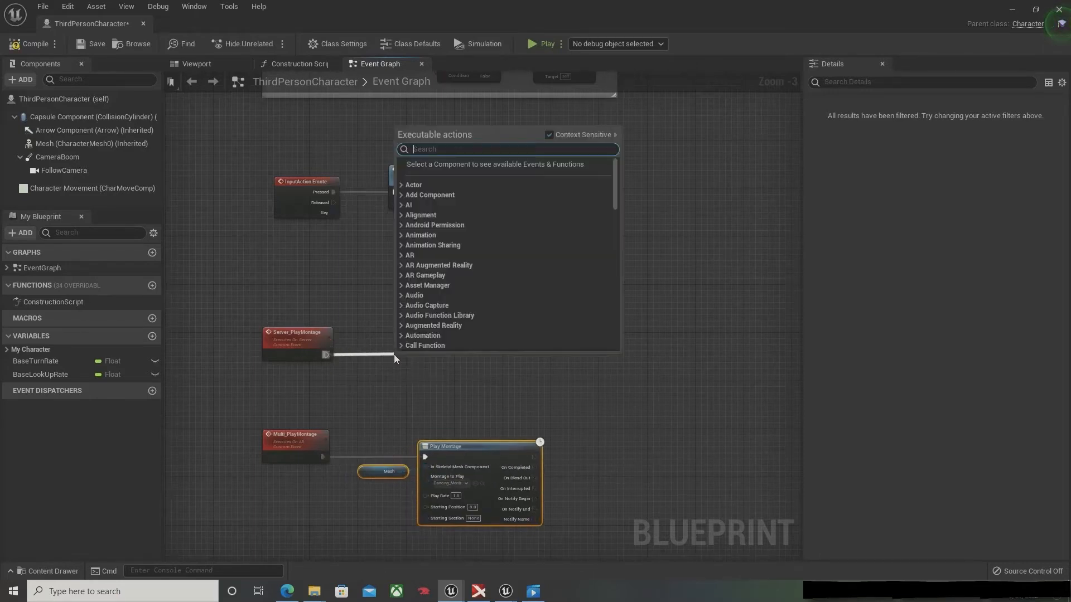
type("Mult")
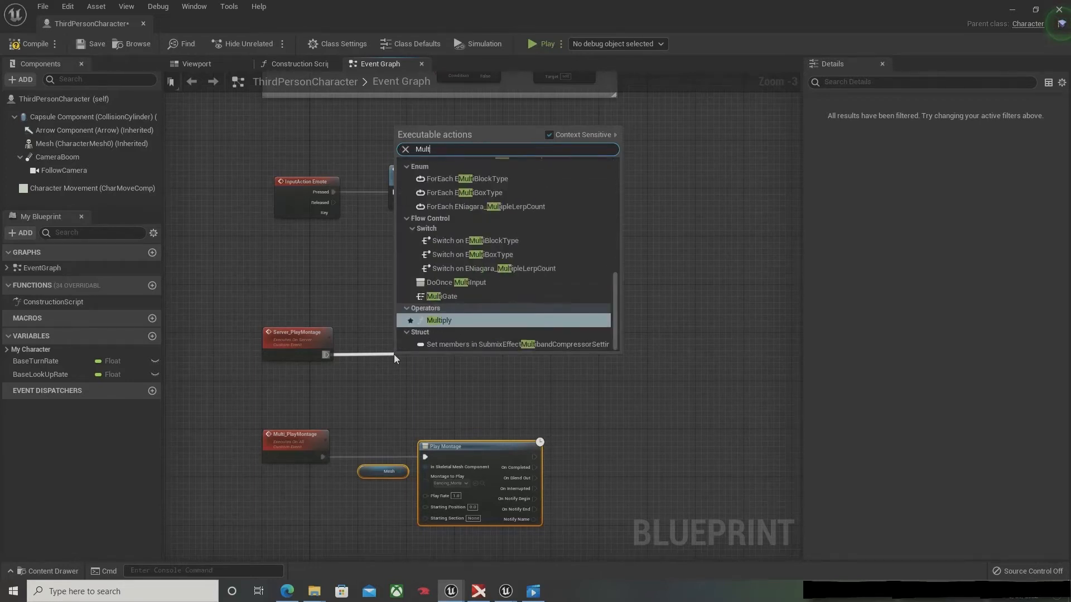
type("i_")
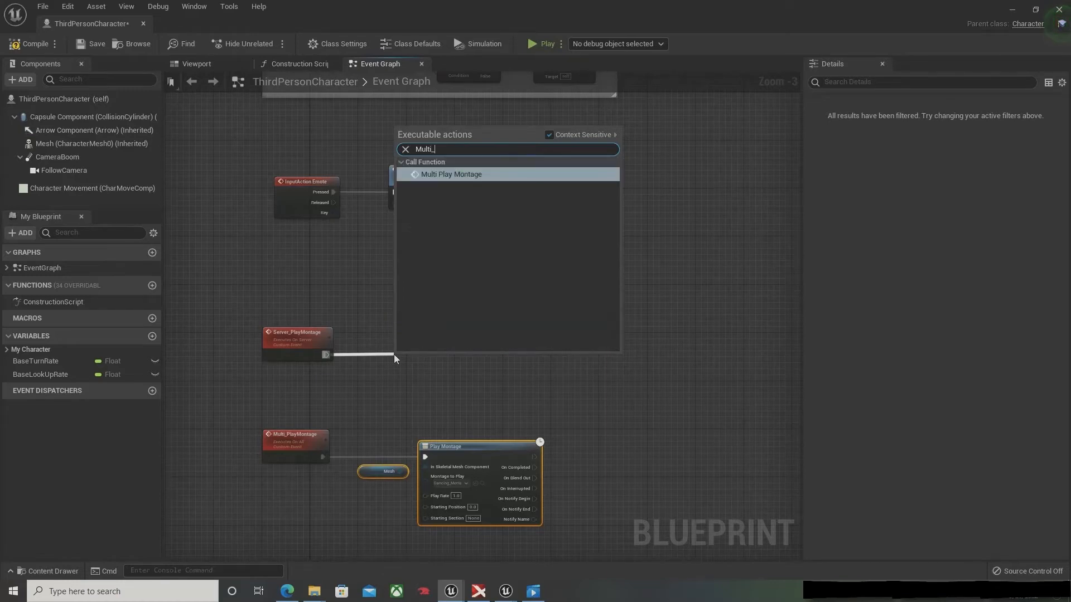
key("Return")
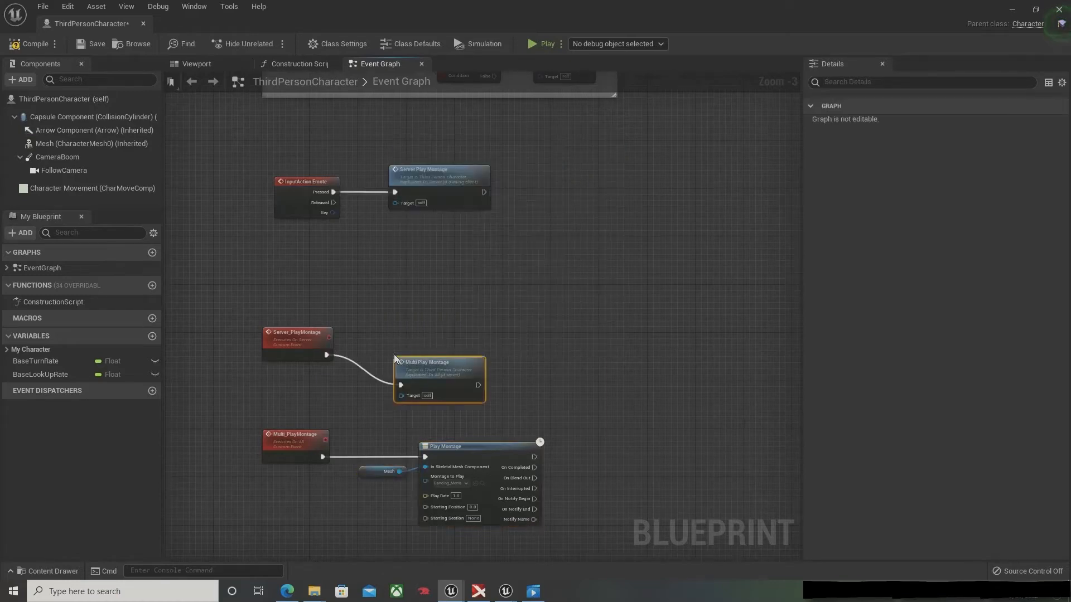
Step: Straighten the connection between the Server_PlayMontage event and the Multi Play Montage call, and compile the blueprint
key("q")
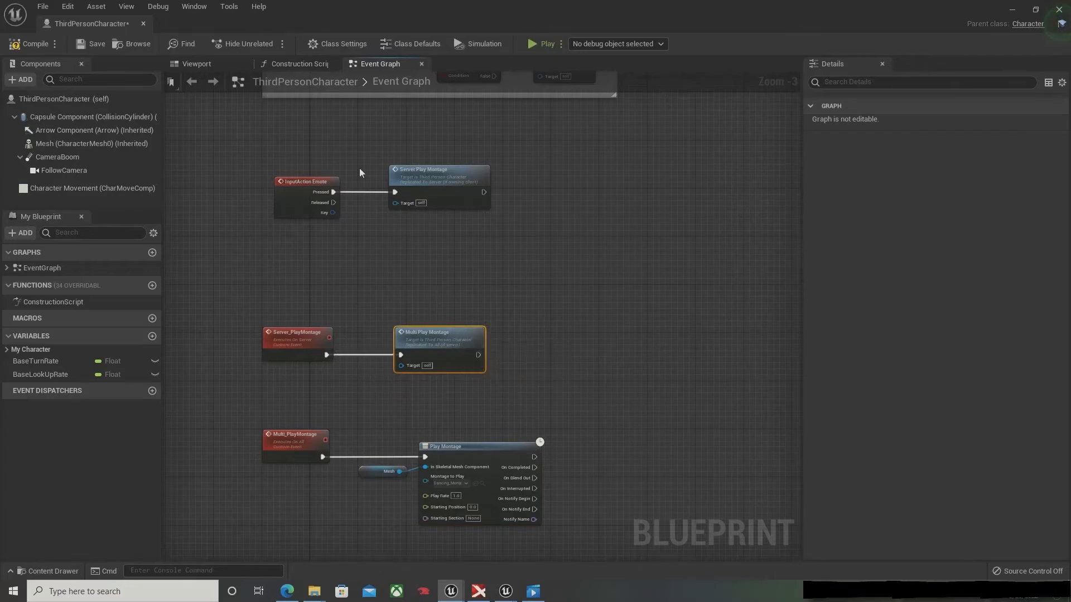
left_click(31, 43)
Step: Play the level in the multiplayer preview, run Client 2's character past the other players and trigger its emote
left_click(1012, 9)
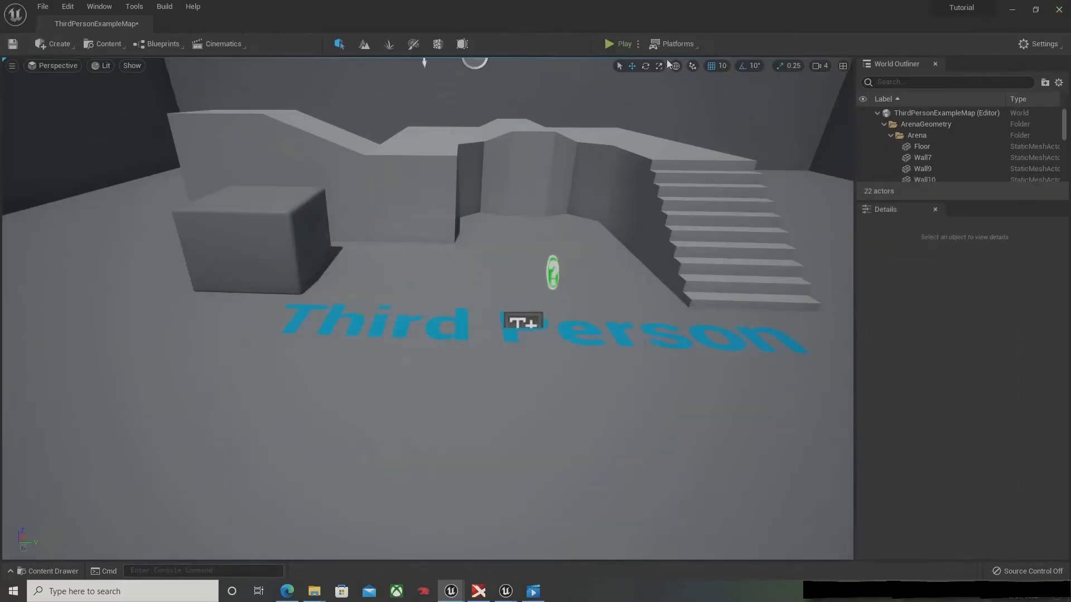
left_click(621, 44)
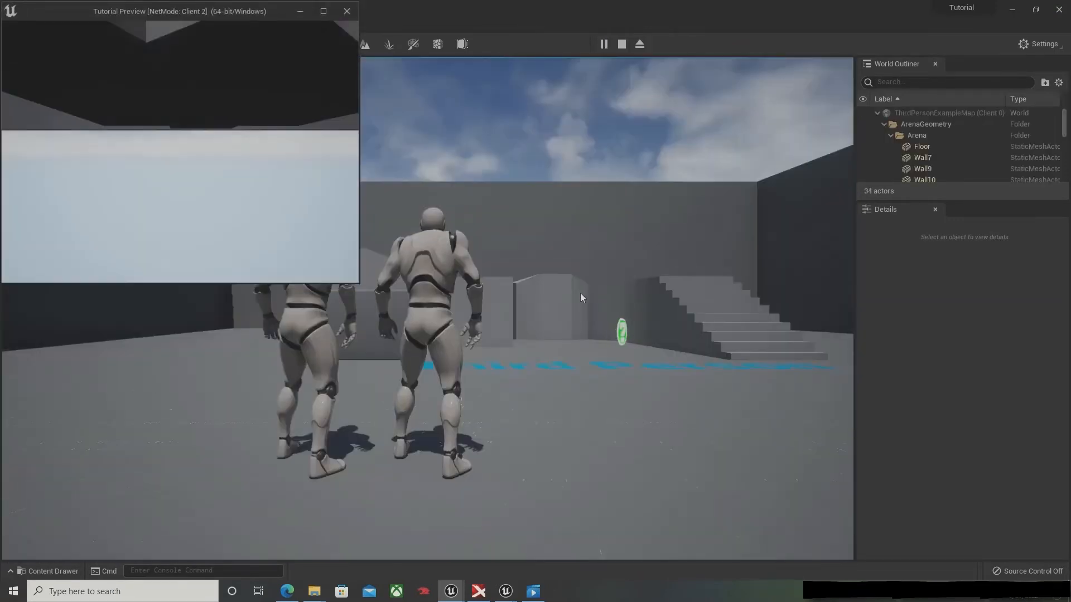
key("w")
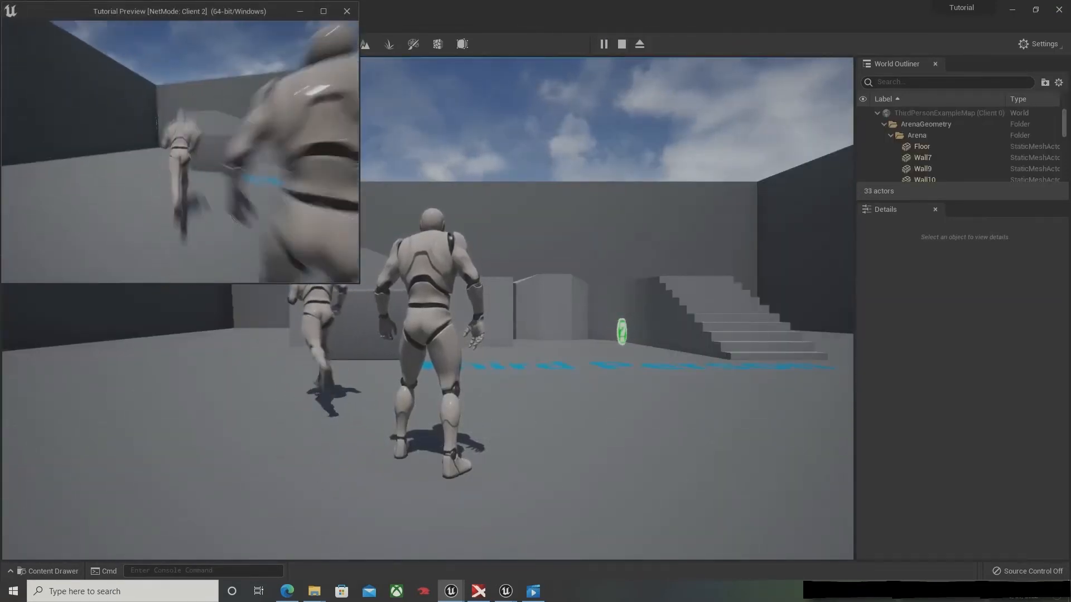
key("s")
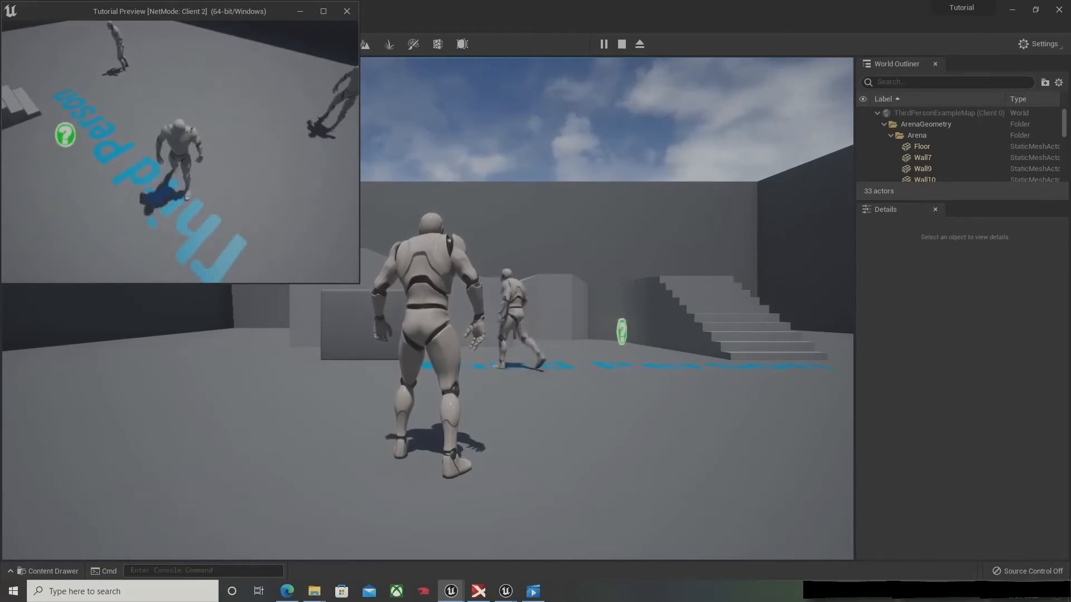
key("w")
key("d")
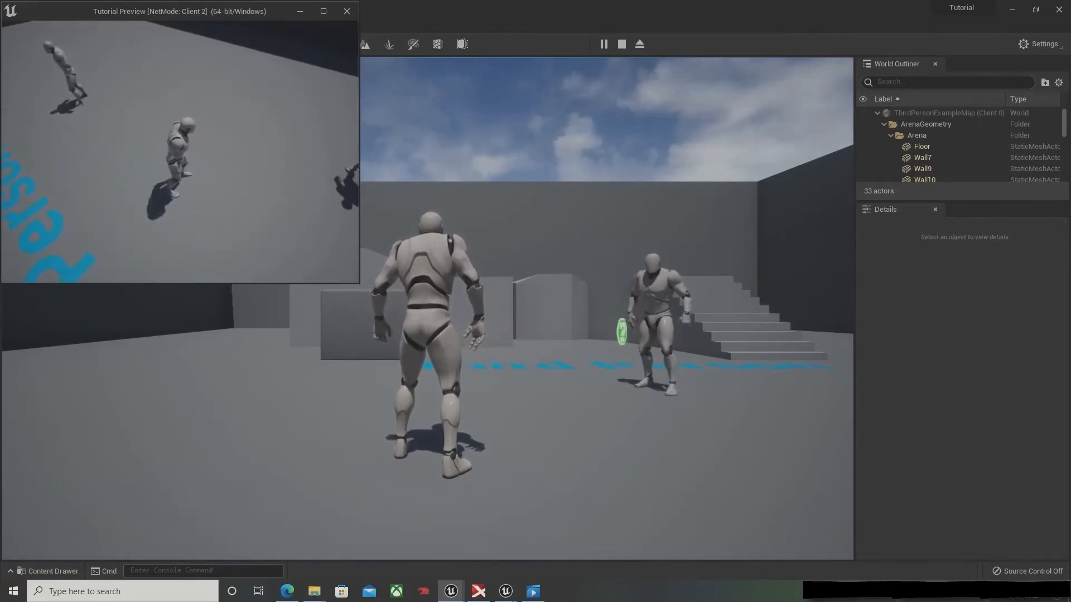
key("e")
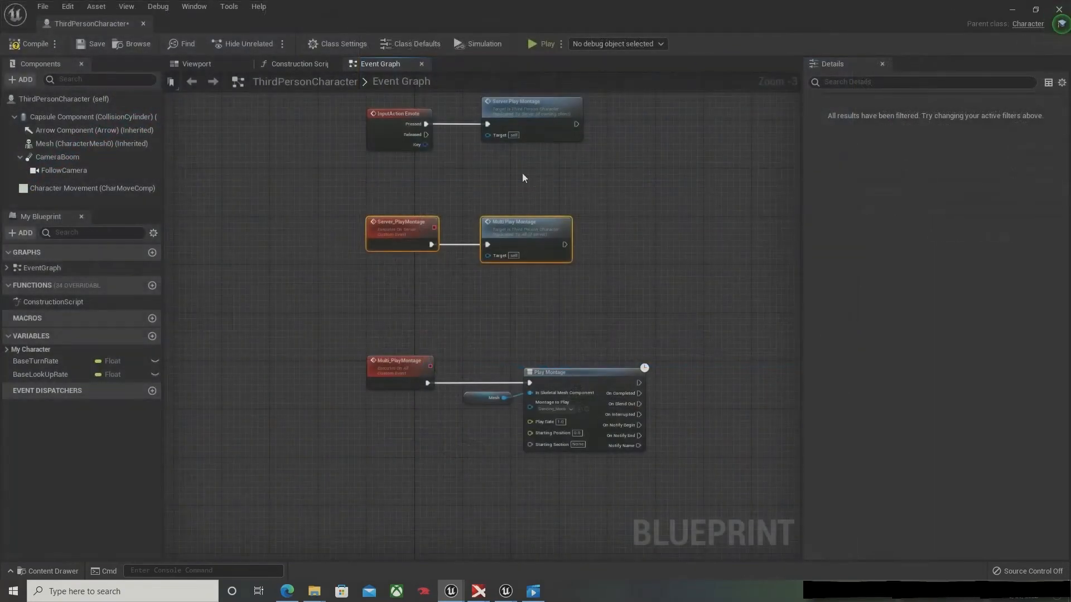
left_click(522, 173)
right_click_drag(465, 203, 495, 293)
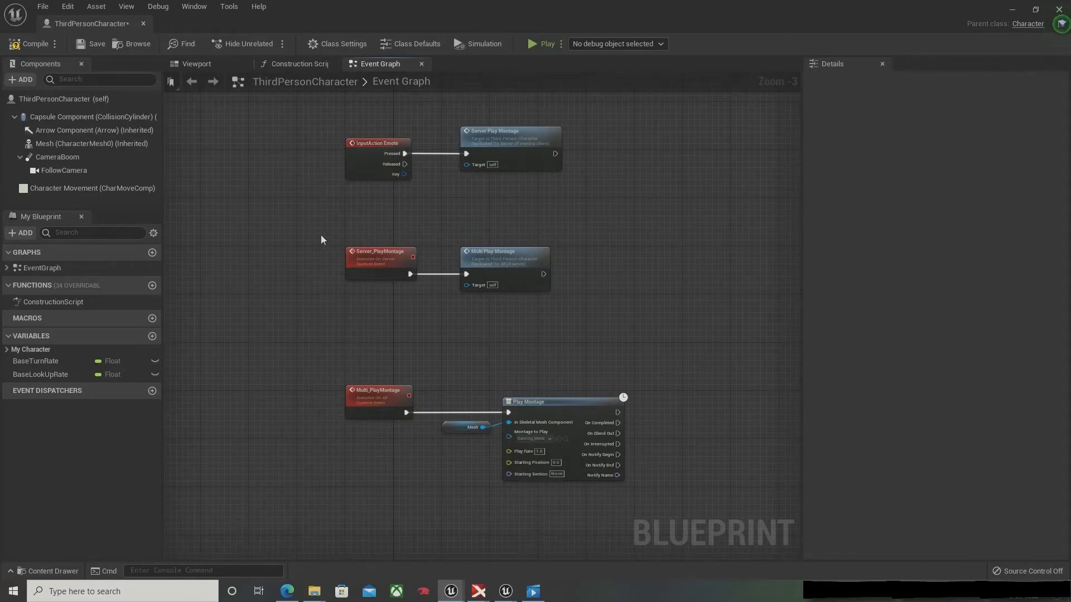
left_click_drag(326, 239, 563, 307)
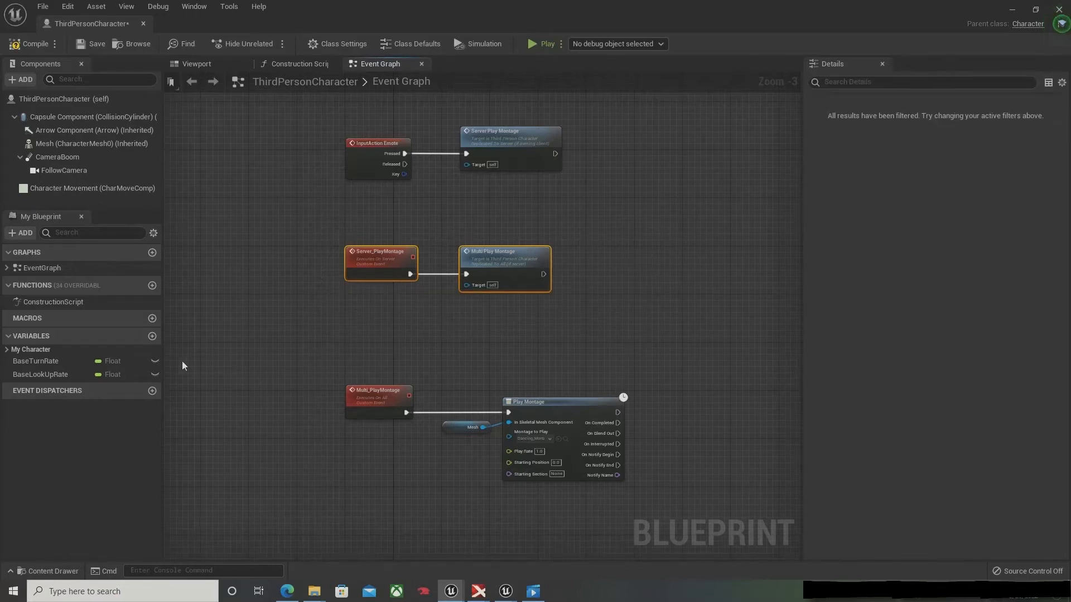
Step: Add a Boolean variable named LoopingMontage? to the character blueprint
left_click(151, 336)
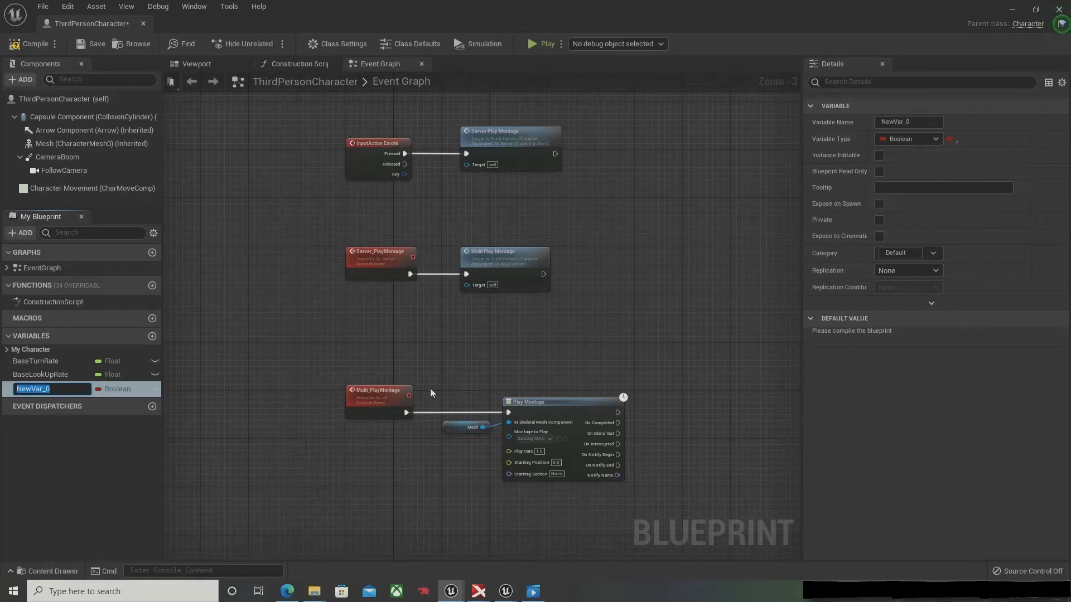
type("LoopingMo")
key("Return")
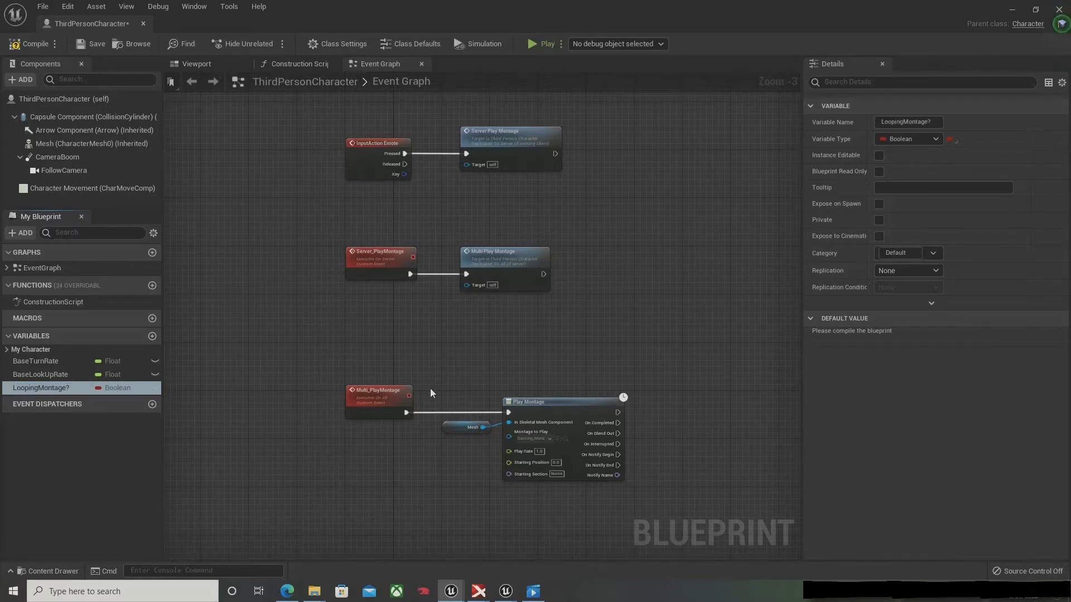
Step: Add a Boolean variable named CanMove?, compile the blueprint and set the variable's default value to true
left_click(151, 336)
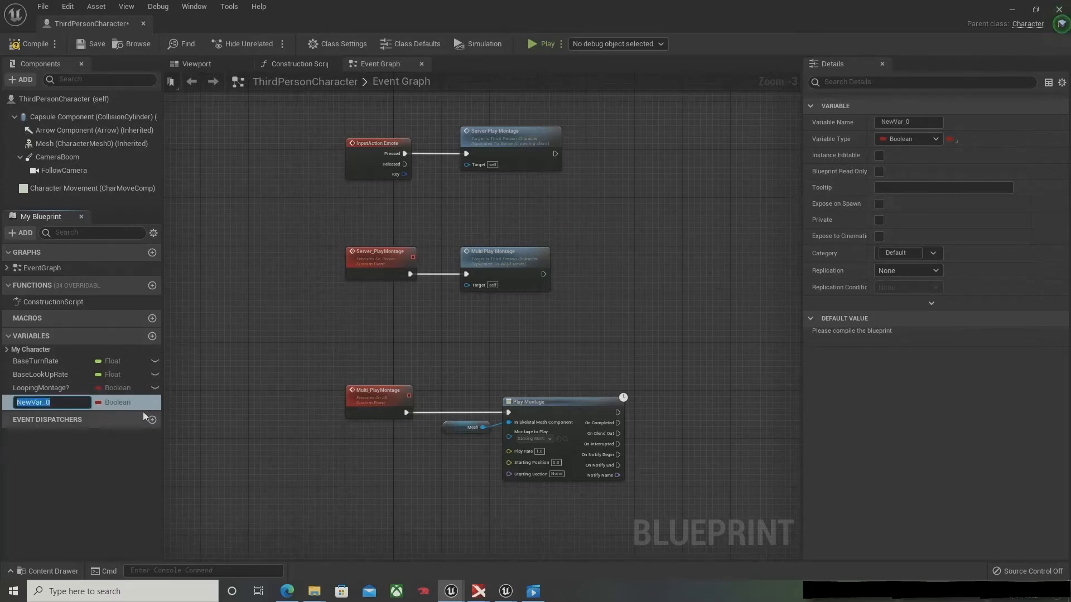
type("CanMove?")
key("Return")
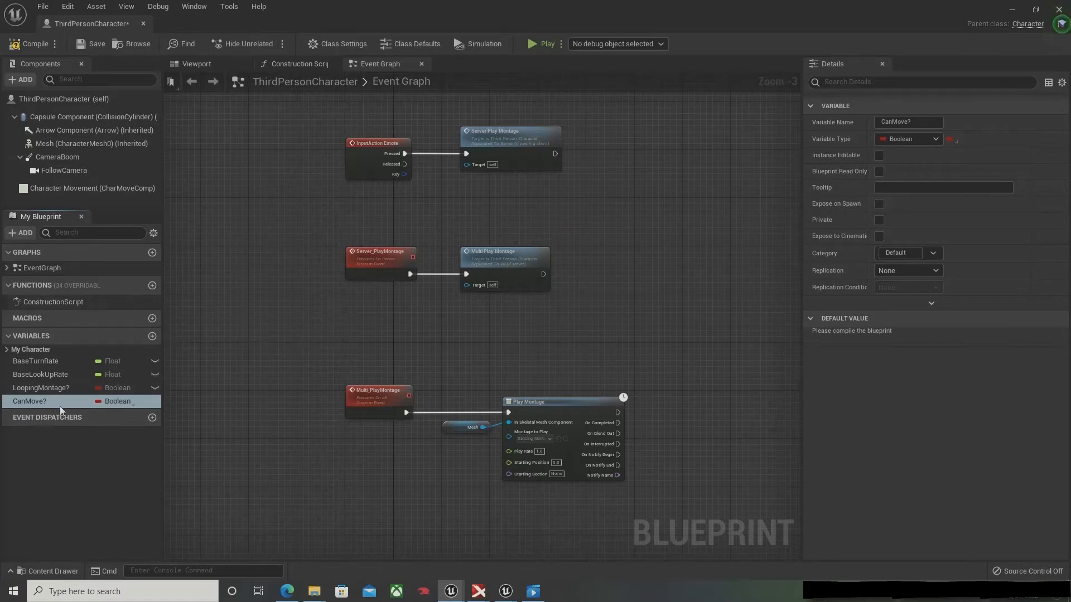
left_click(28, 44)
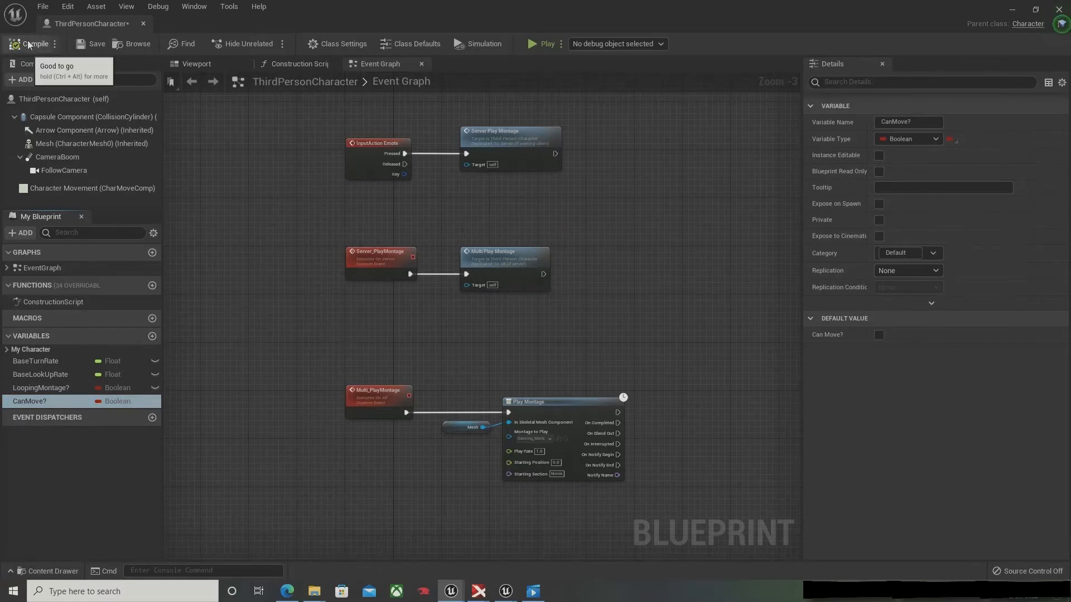
left_click(880, 337)
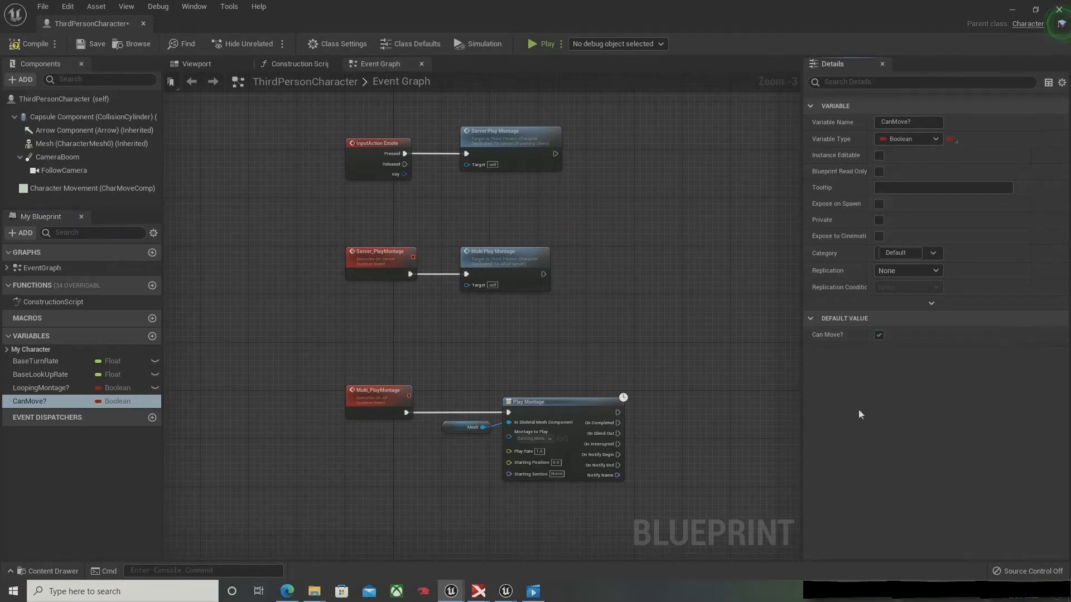
Step: Add a Boolean variable named CanJump? with a default value of true, and compile and save the blueprint
left_click(152, 337)
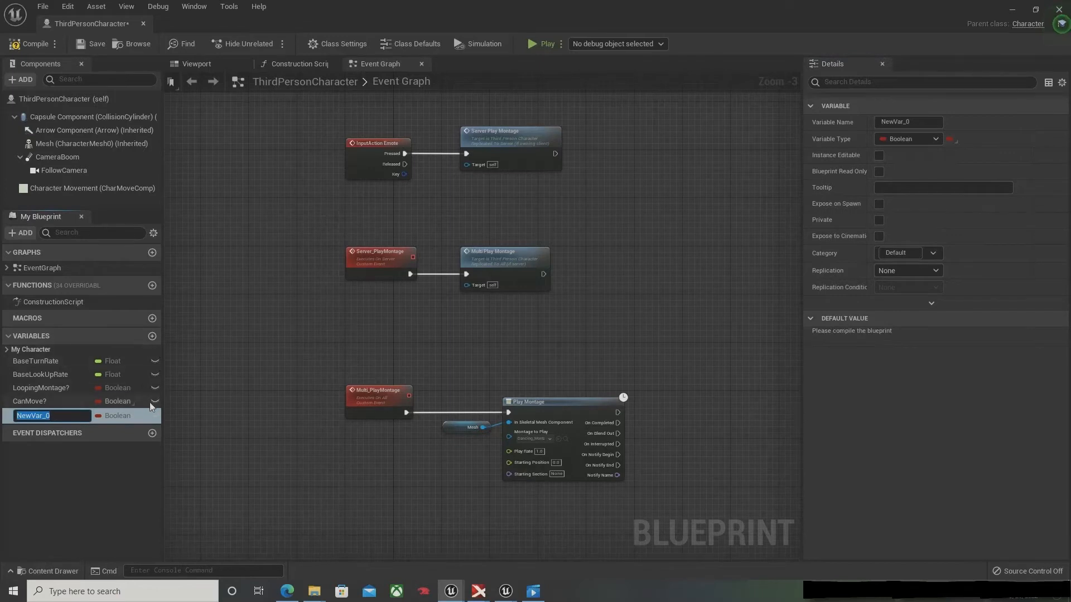
type("CanJump")
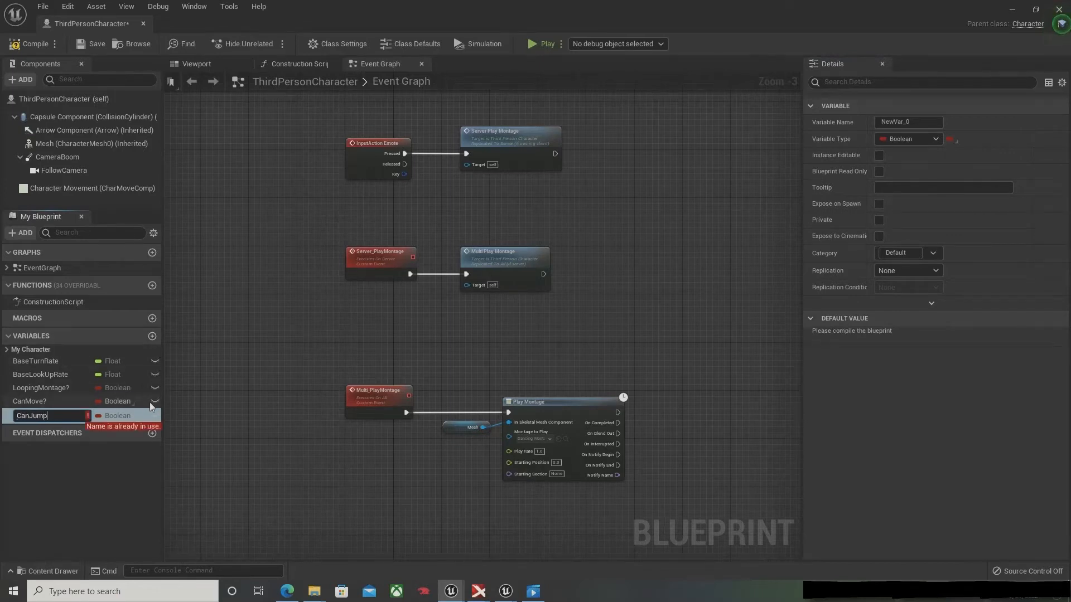
type("?")
key("Return")
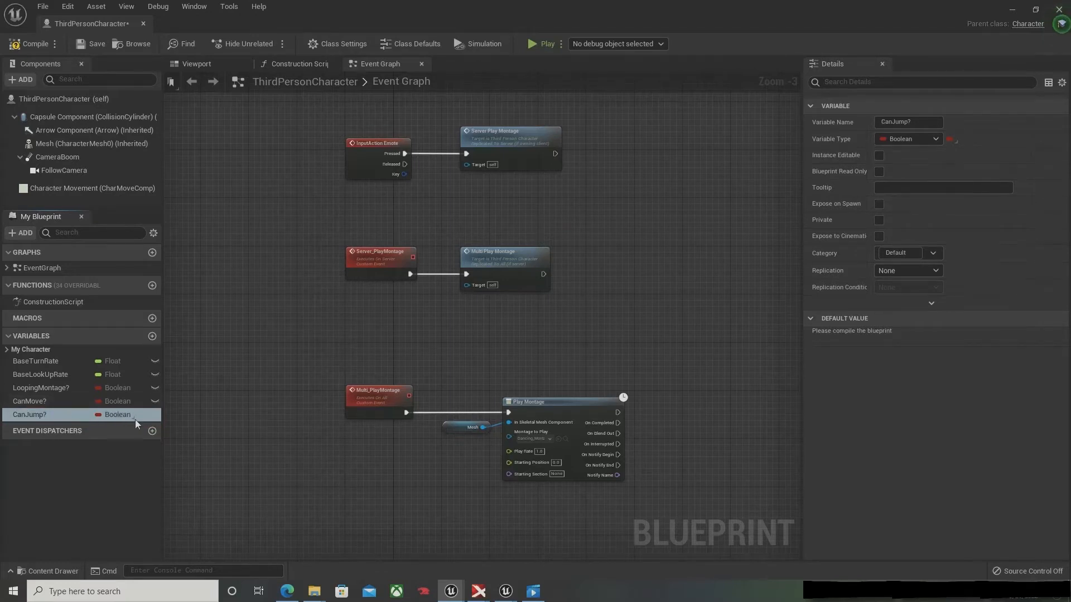
left_click(15, 45)
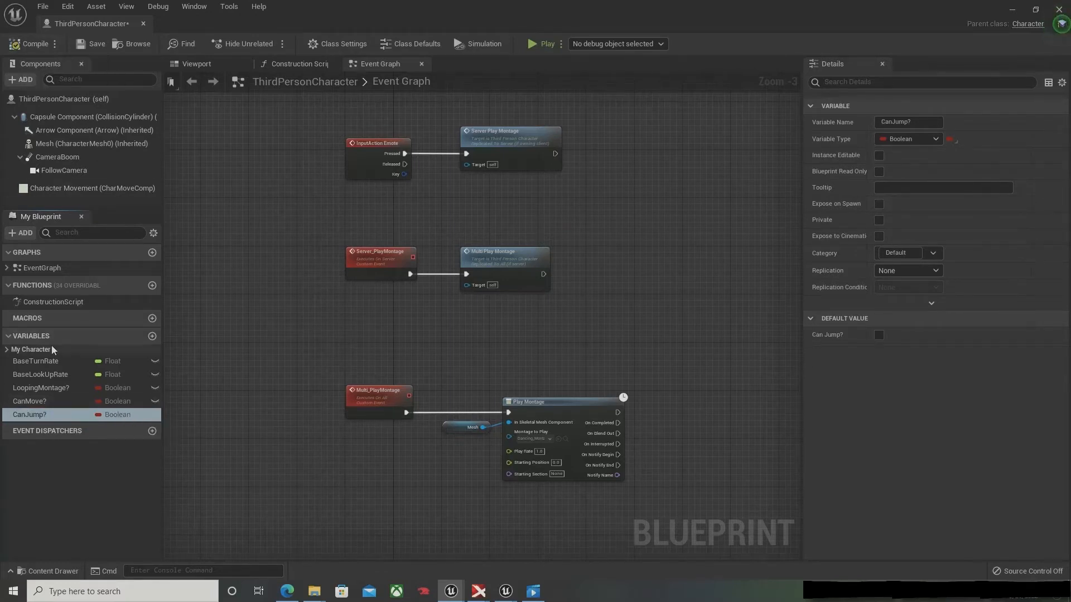
left_click(78, 419)
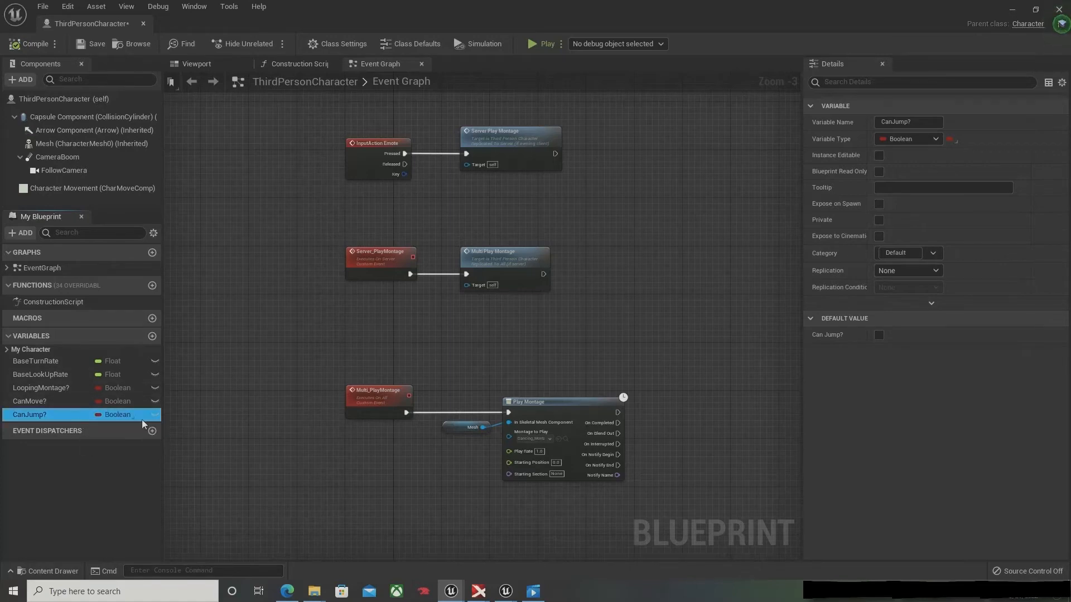
left_click(878, 335)
left_click(24, 44)
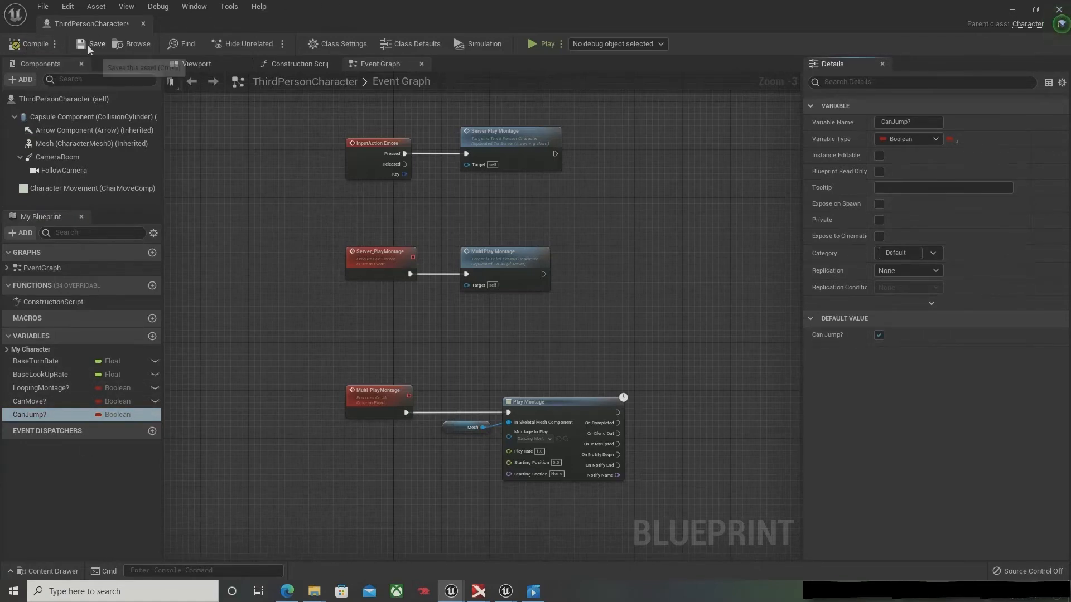
Step: Move the InputAxis MoveForward and MoveRight events away from their Add Movement Input nodes to make room in the Movement Input group
right_click_drag(265, 194, 495, 251)
scroll(463, 246, "down", 4)
right_click_drag(581, 240, 454, 375)
scroll(459, 371, "up", 2)
scroll(420, 290, "up", 1)
scroll(420, 291, "up", 2)
right_click_drag(419, 291, 269, 537)
key("alt+Tab")
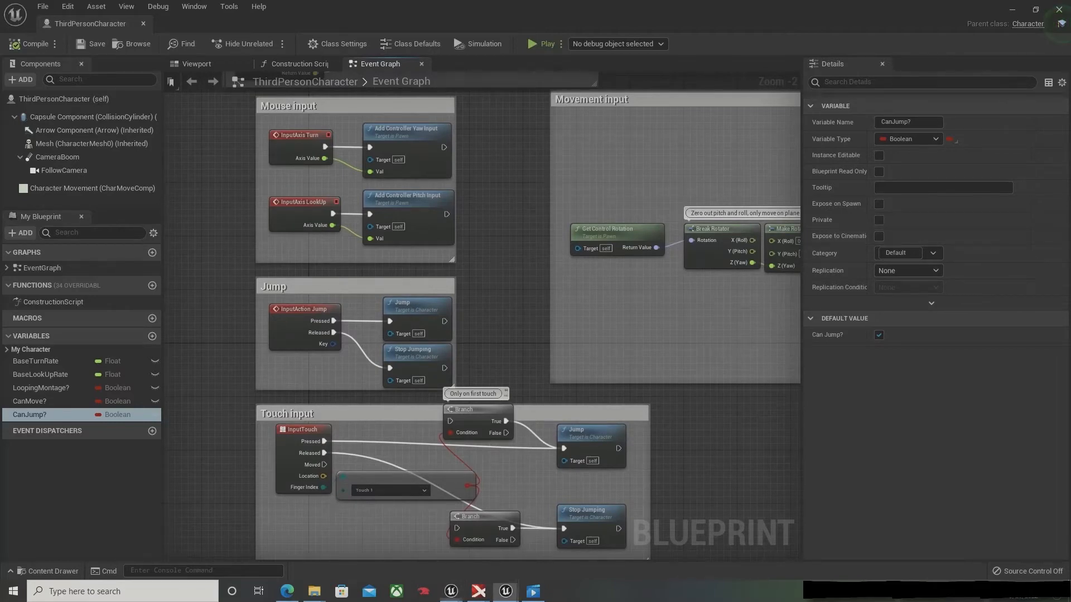
right_click_drag(663, 175, 389, 225)
right_click_drag(626, 222, 495, 235)
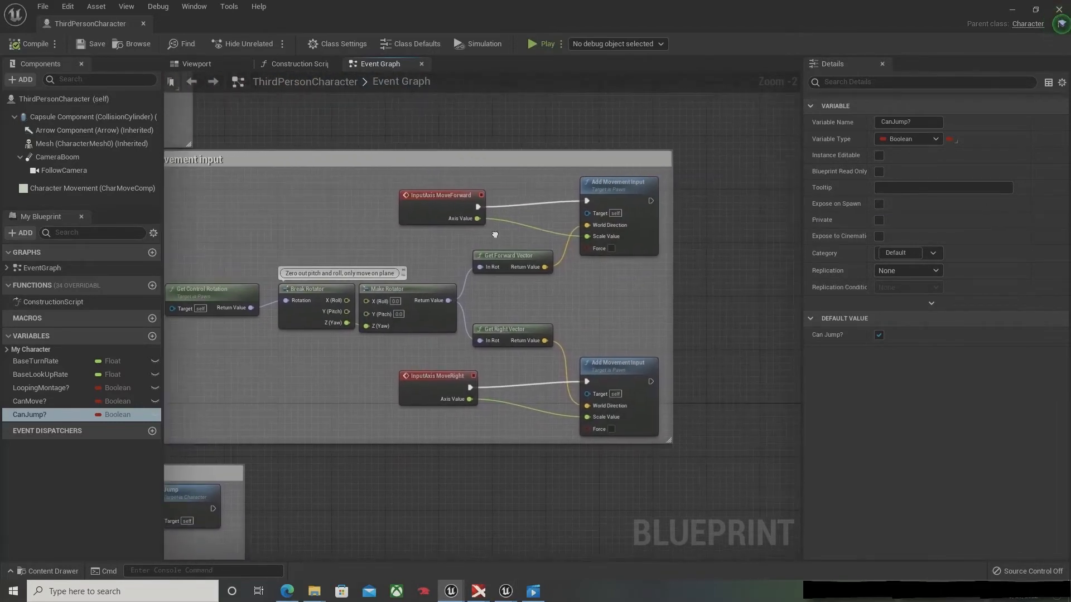
left_click(440, 202)
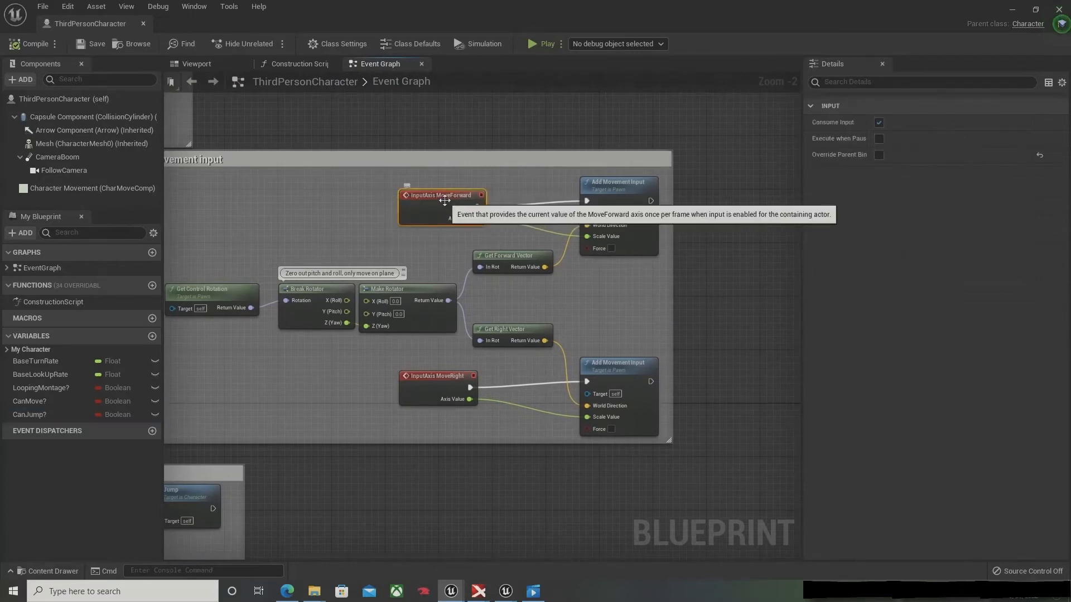
left_click_drag(441, 204, 314, 204)
left_click_drag(446, 386, 311, 386)
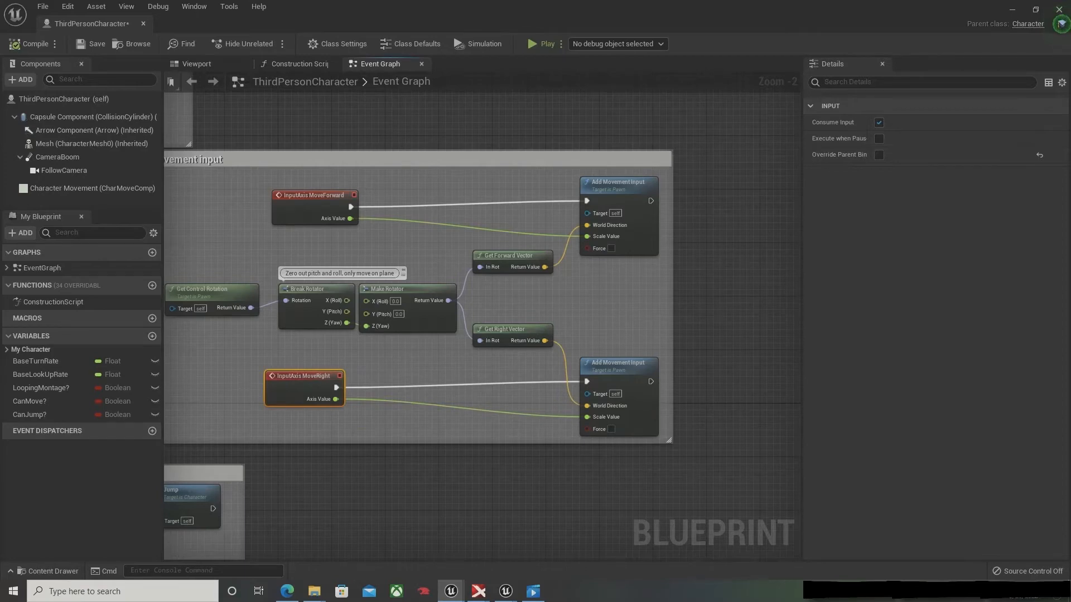
Step: Place one CanMove? getter beside the MoveForward event and another beside the MoveRight event
right_click_drag(228, 373, 352, 378)
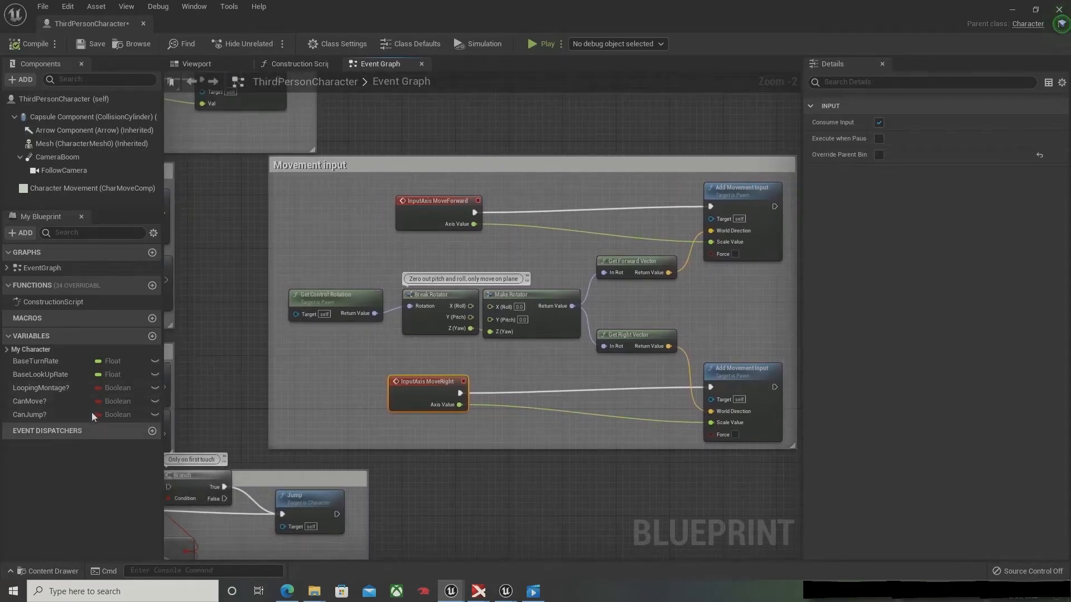
left_click_drag(73, 403, 551, 244)
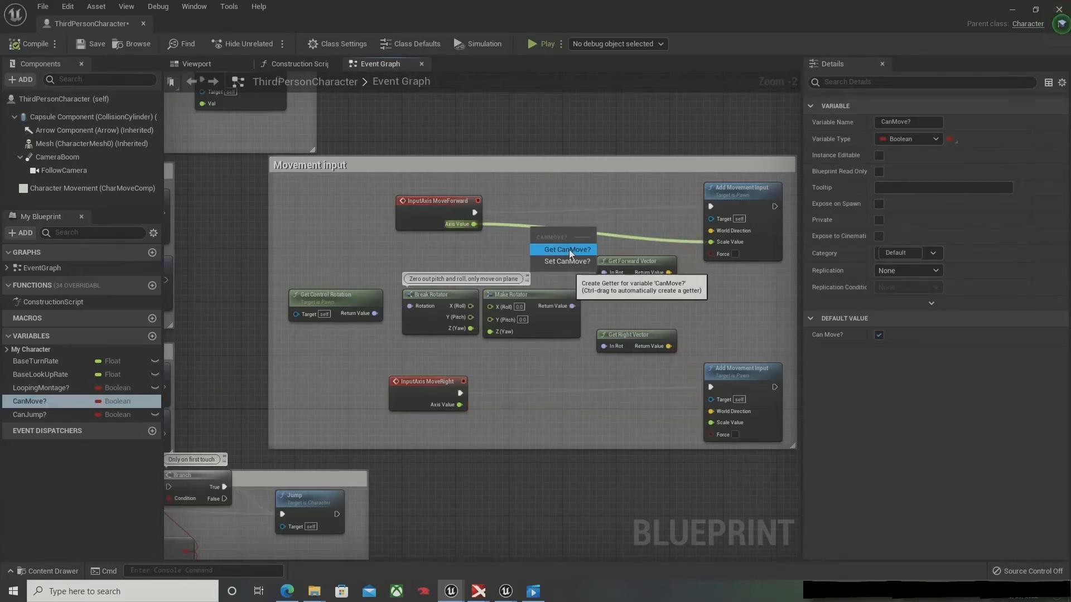
left_click(569, 249)
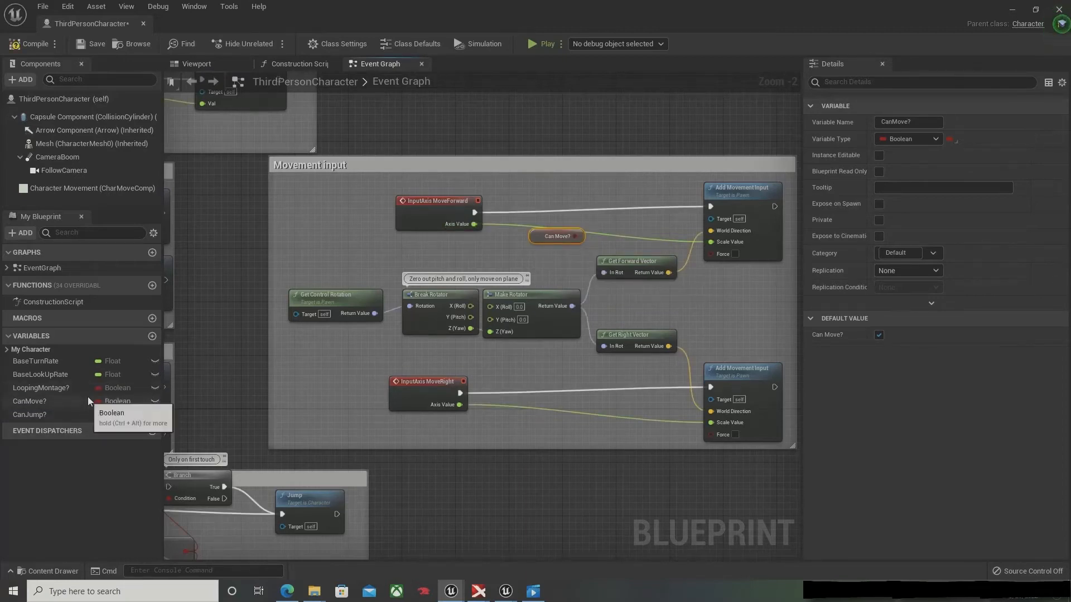
left_click_drag(65, 399, 509, 425)
left_click(535, 449)
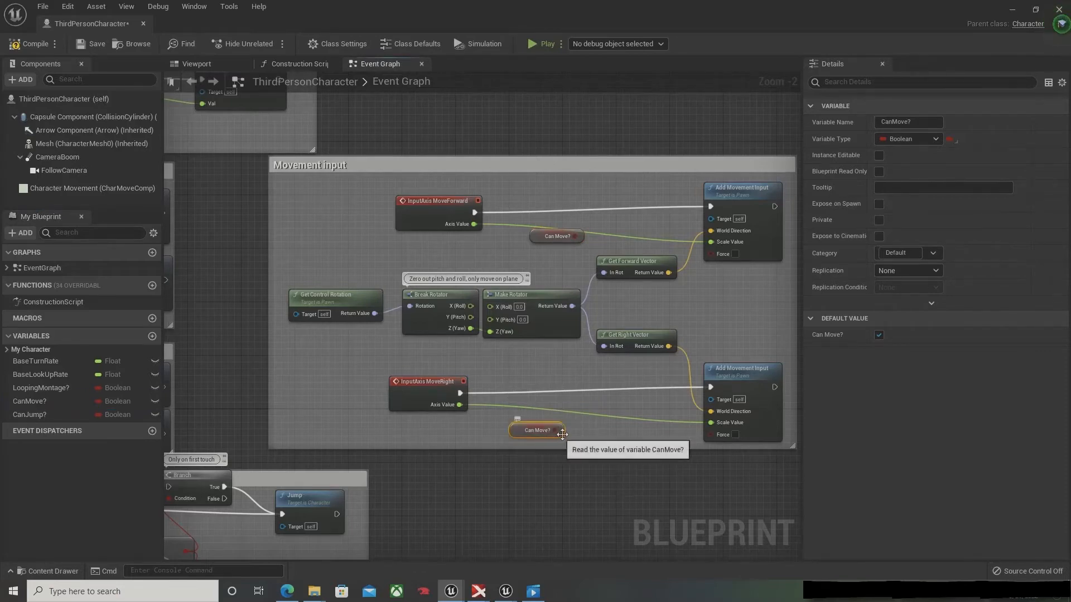
Step: Add a Branch node for both MoveForward and MoveRight, and use Can Move? as the MoveForward Branch's condition
left_click(564, 389)
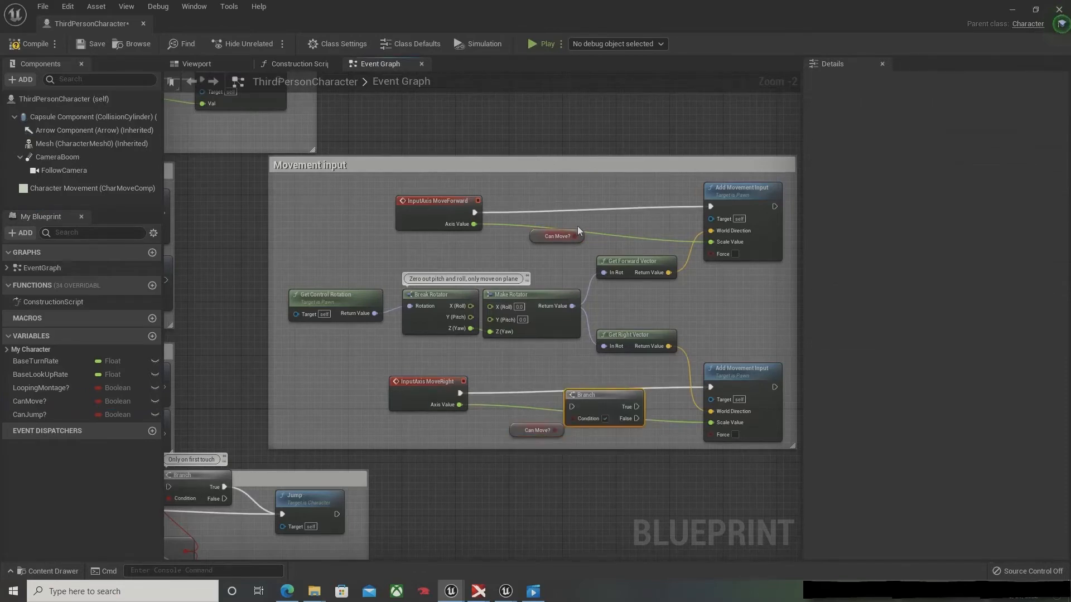
left_click(577, 199)
left_click_drag(570, 237, 557, 244)
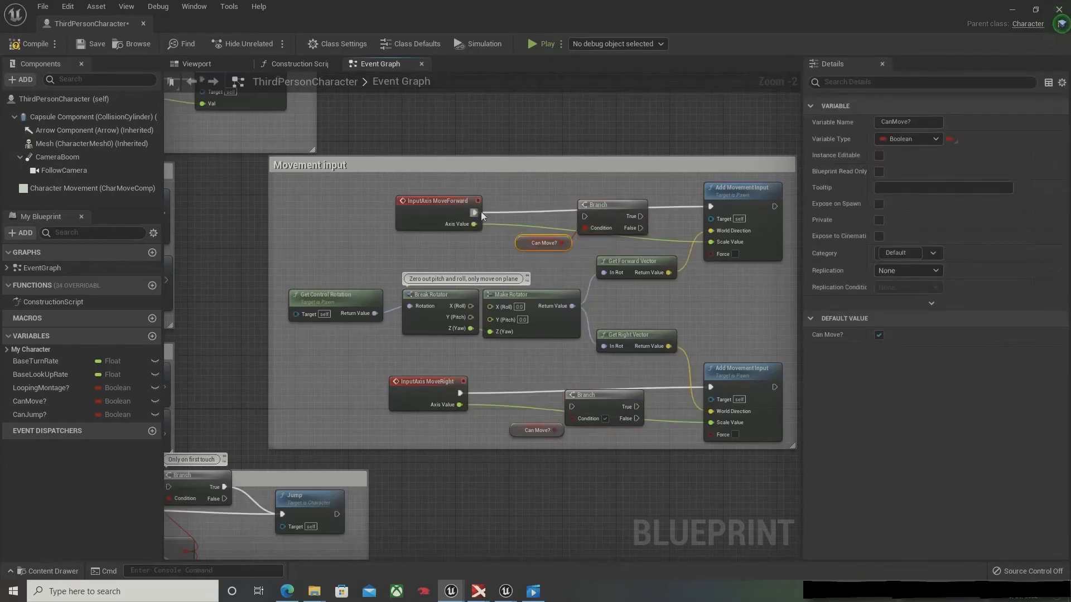
Step: Route the MoveForward and MoveRight execution through their Branch nodes, with each True output leading to its Add Movement Input
left_click_drag(475, 212, 713, 207)
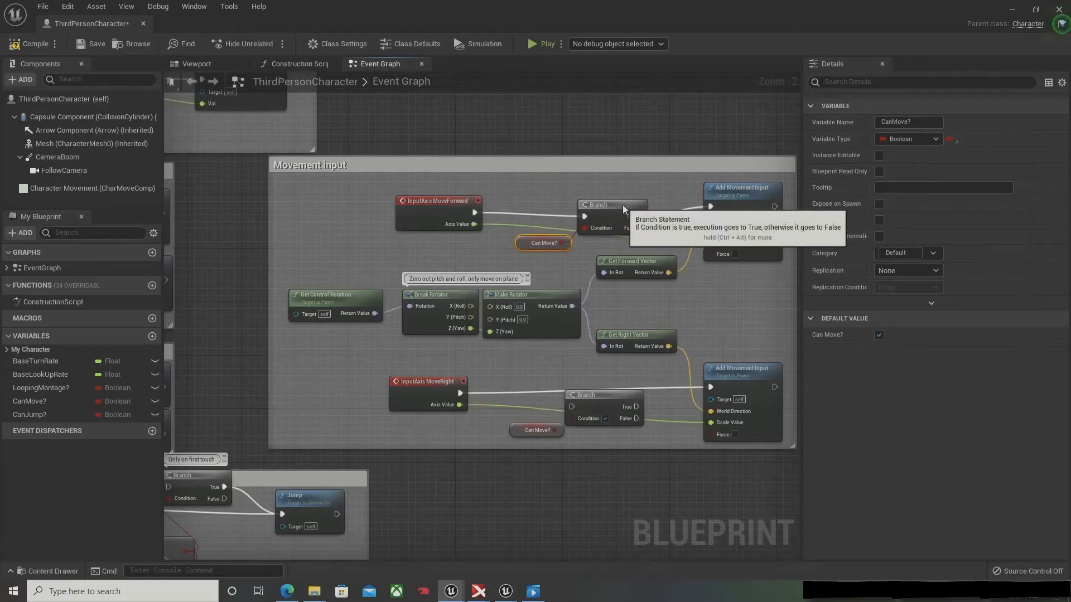
left_click_drag(622, 206, 621, 201)
left_click_drag(504, 397, 572, 407)
left_click_drag(637, 407, 710, 386)
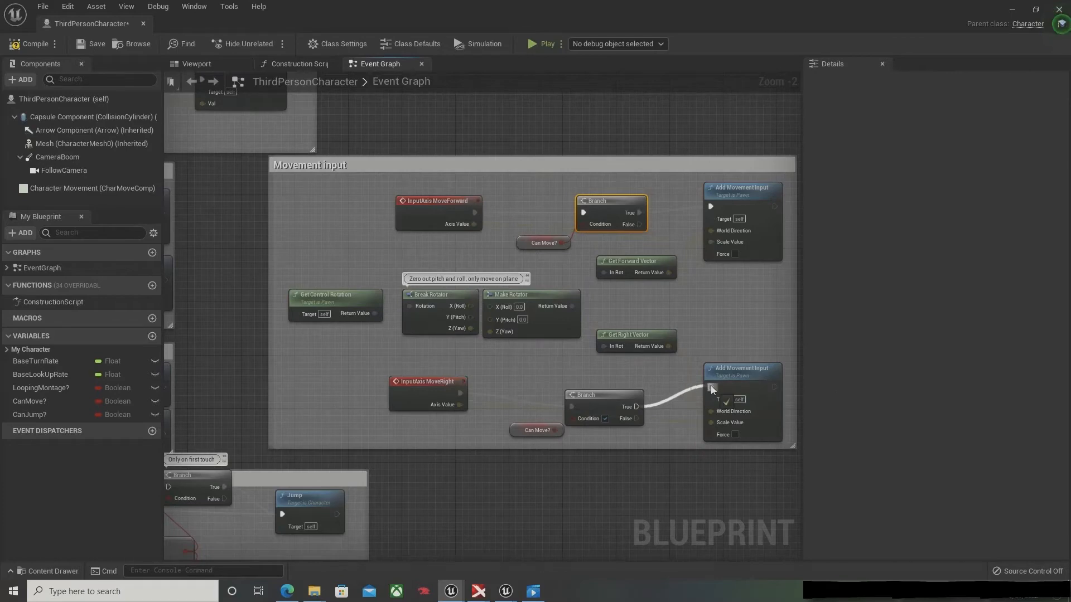
Step: Line up the MoveRight Branch and its Can Move? getter with the event, and compile and save the blueprint
left_click_drag(644, 439, 525, 407)
left_click_drag(599, 403, 591, 384)
left_click(556, 256)
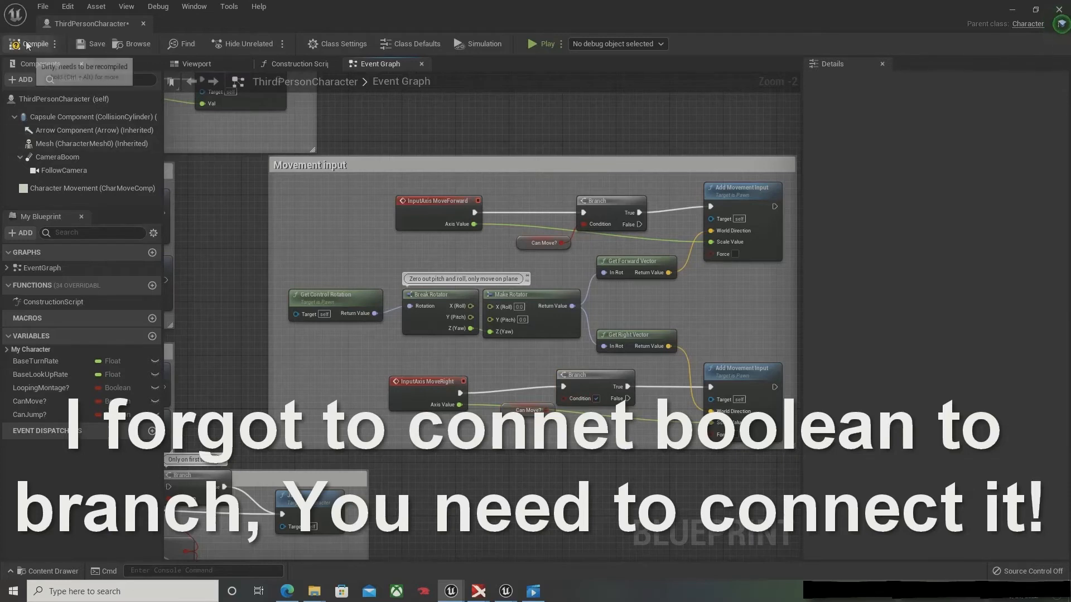
left_click(87, 45)
right_click_drag(507, 309, 626, 76)
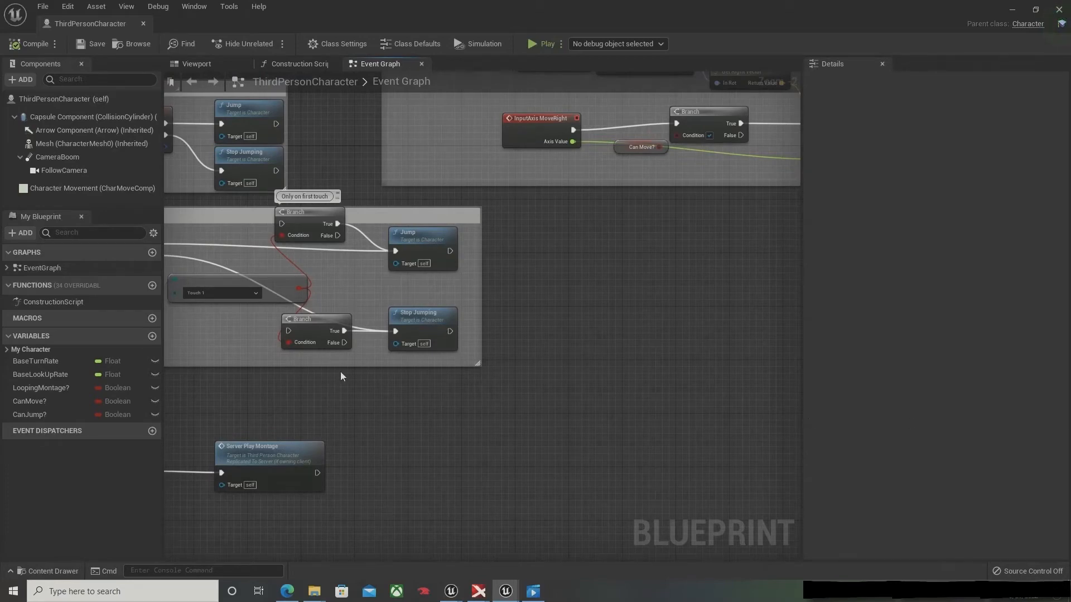
Step: Widen the Jump comment, move InputAction Jump outward, and insert a Branch between its Pressed output and the Jump node, using True
right_click_drag(341, 377, 454, 531)
right_click_drag(247, 343, 497, 327)
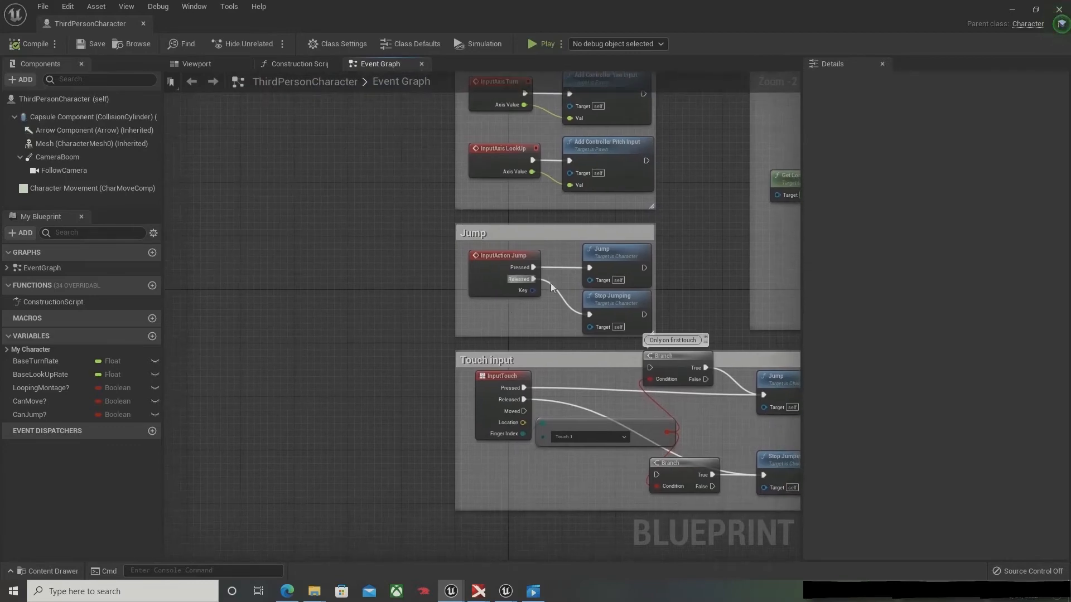
left_click_drag(458, 254, 402, 254)
left_click_drag(522, 260, 462, 261)
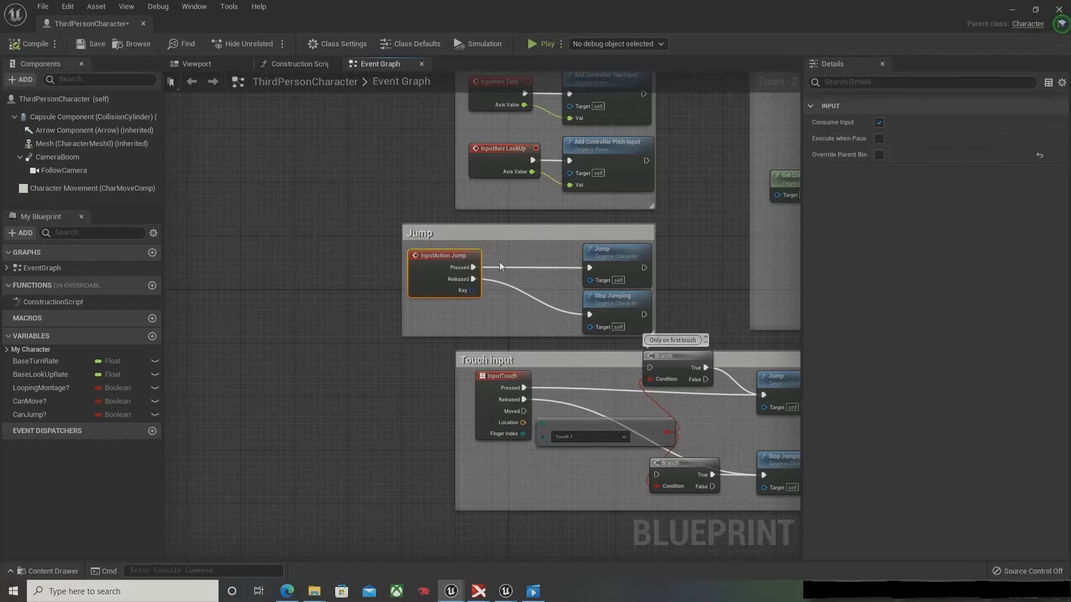
left_click(500, 262)
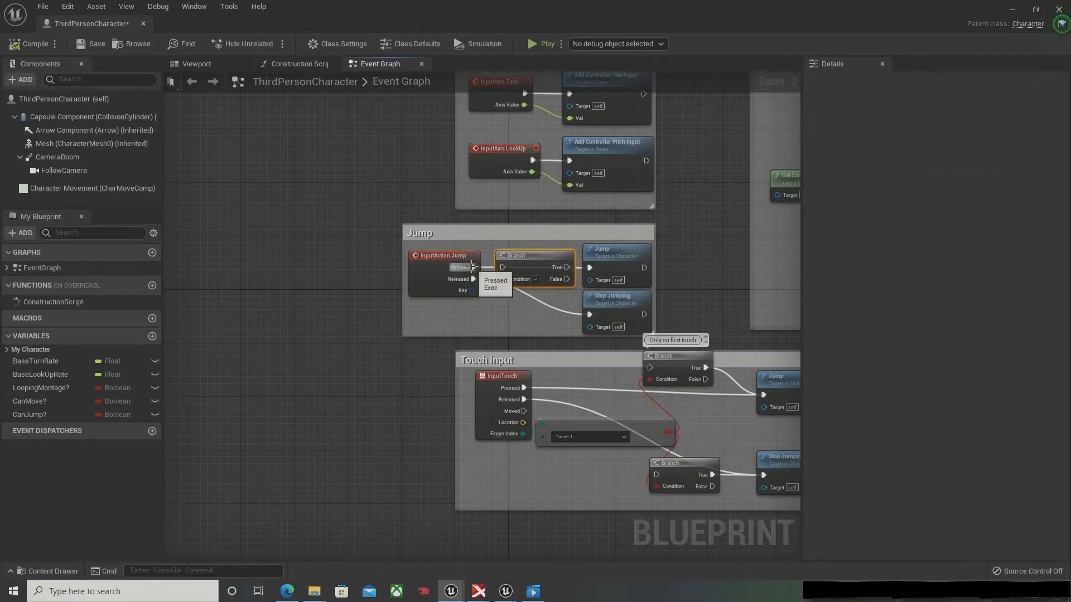
left_click_drag(503, 266, 590, 267)
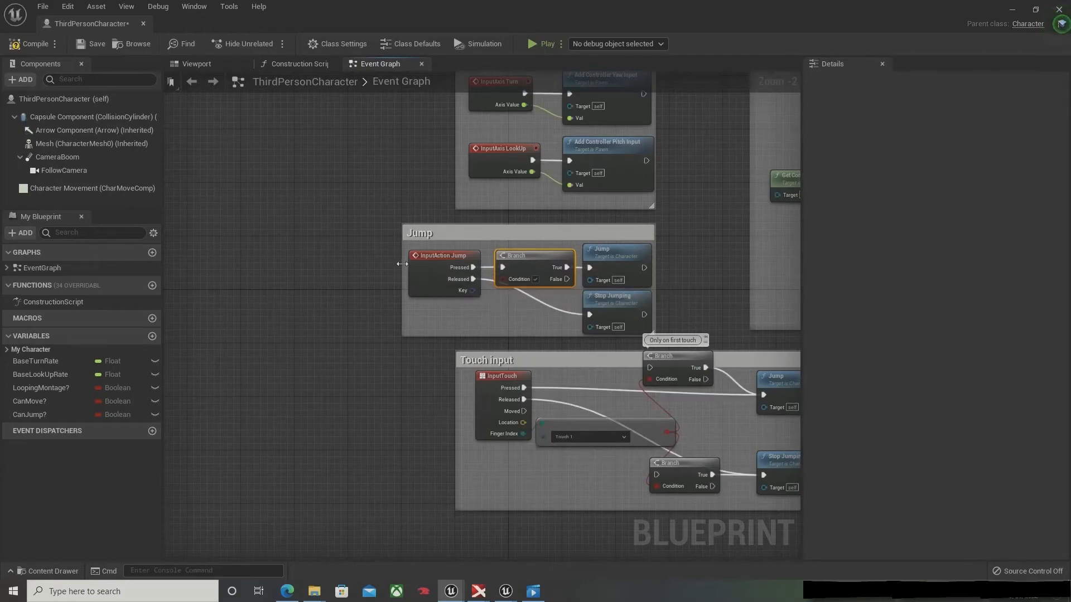
Step: Make more room in the Jump comment, use a CanJump? getter as the Branch condition, and compile and save the blueprint
left_click_drag(402, 264, 531, 255)
left_click(516, 246)
left_click_drag(63, 415, 457, 307)
left_click(33, 43)
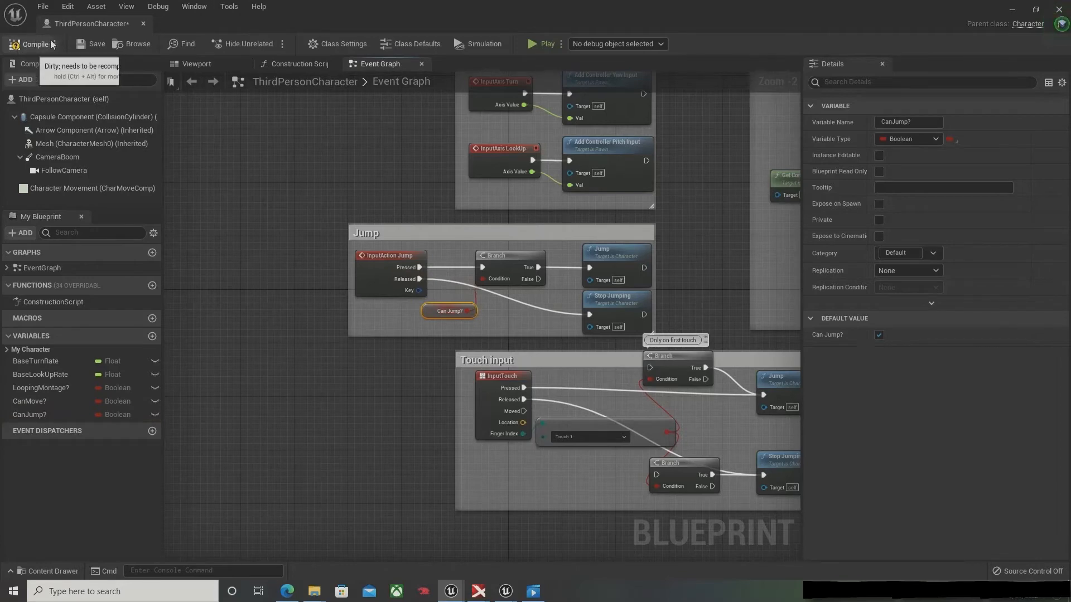
left_click(92, 43)
Step: Move Multi Play Montage farther from the Server_PlayMontage event and place an unconnected Branch node between them
scroll(326, 253, "down", 6)
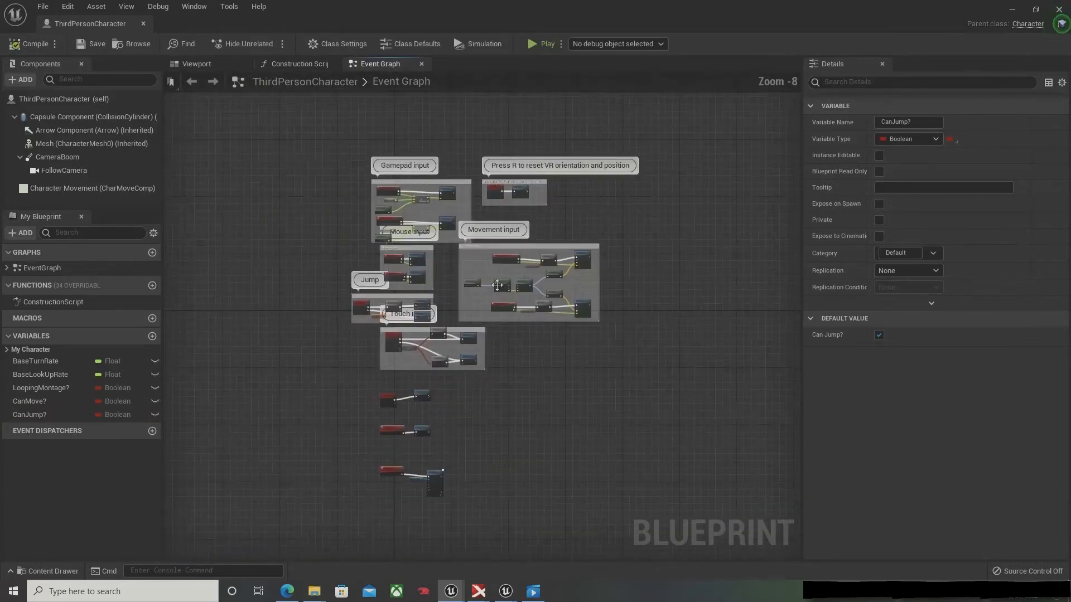
scroll(533, 277, "up", 3)
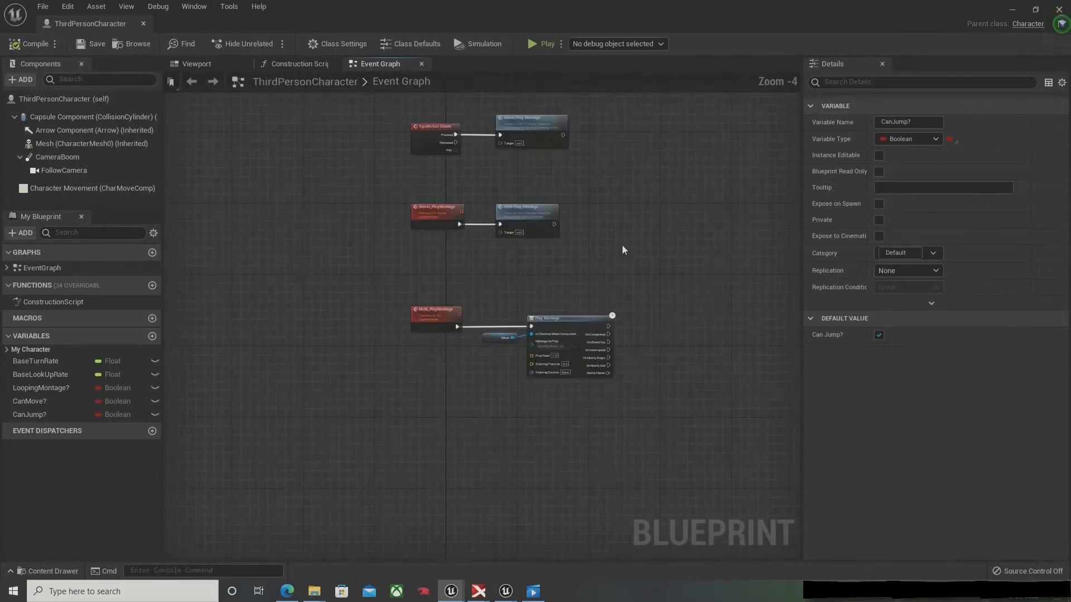
scroll(621, 245, "up", 1)
scroll(613, 279, "up", 4)
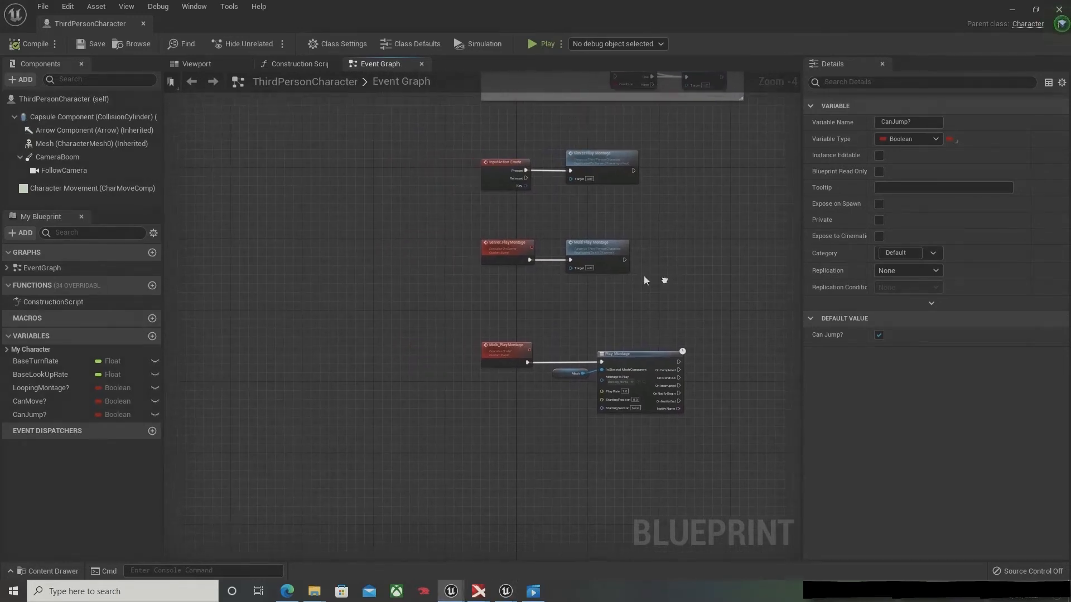
right_click_drag(603, 270, 611, 357)
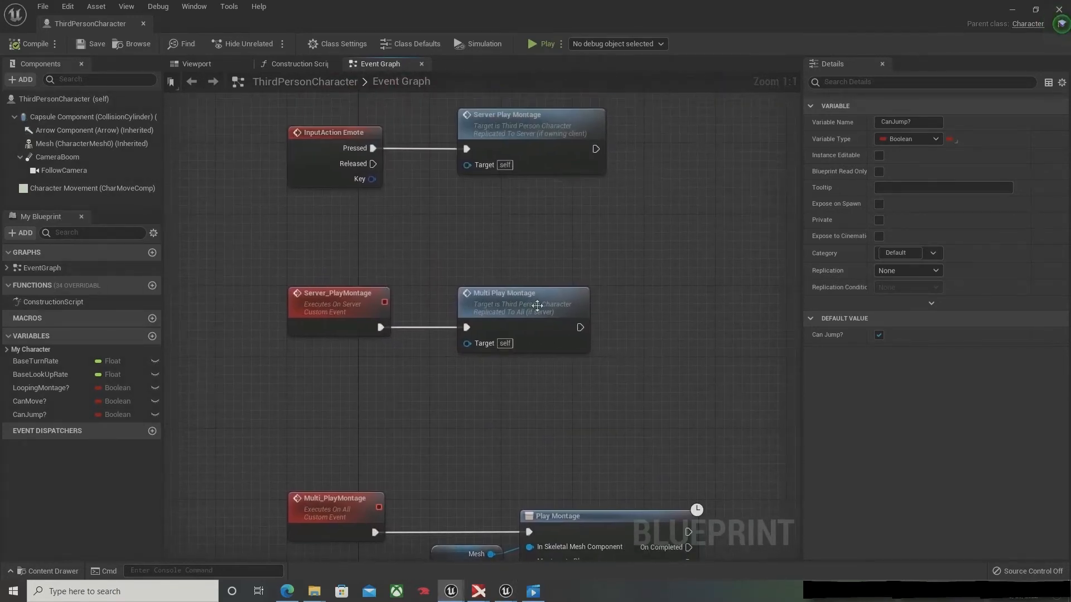
left_click_drag(535, 304, 632, 312)
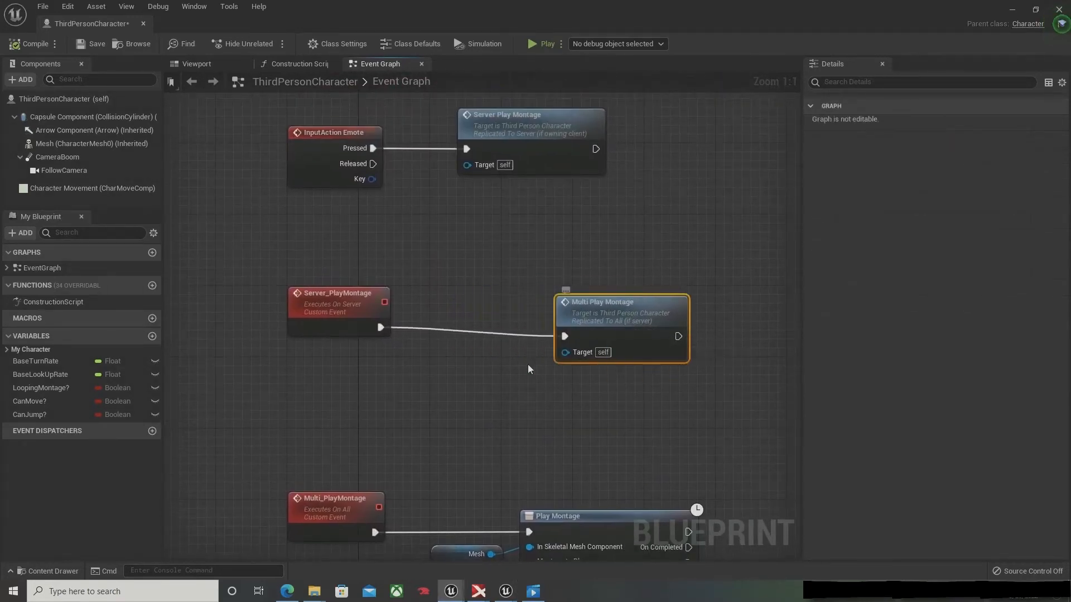
left_click(378, 329, "alt")
key("b")
left_click(471, 301)
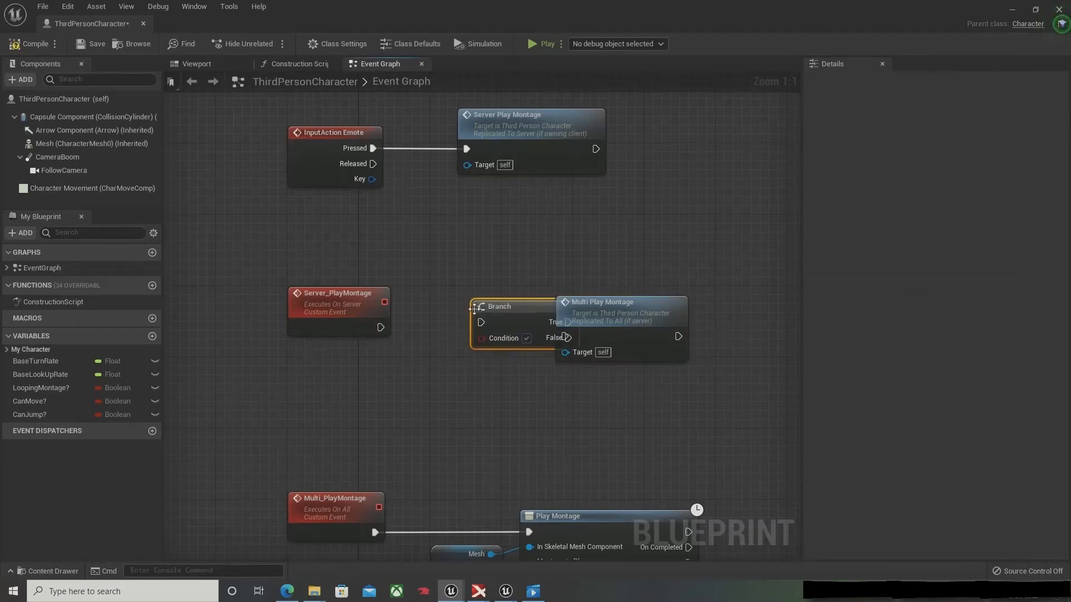
left_click_drag(486, 319, 445, 339)
left_click_drag(567, 316, 636, 311)
left_click_drag(474, 329, 519, 303)
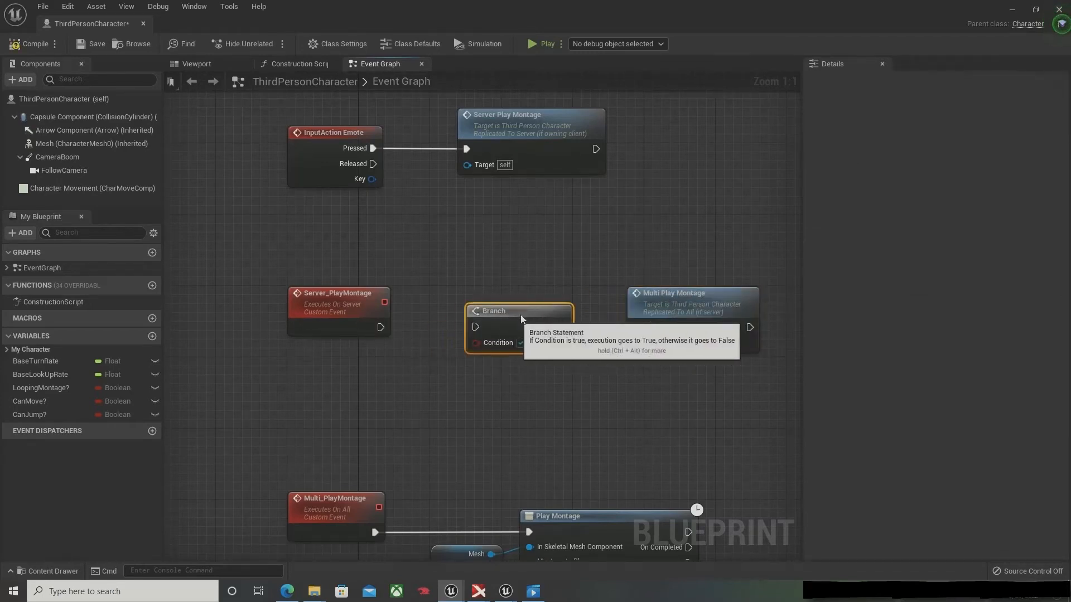
Step: Add a LoopingMontage? getter with a NOT node below Server_PlayMontage, and use the NOT result as the Branch condition
left_click_drag(39, 390, 410, 368, "ctrl")
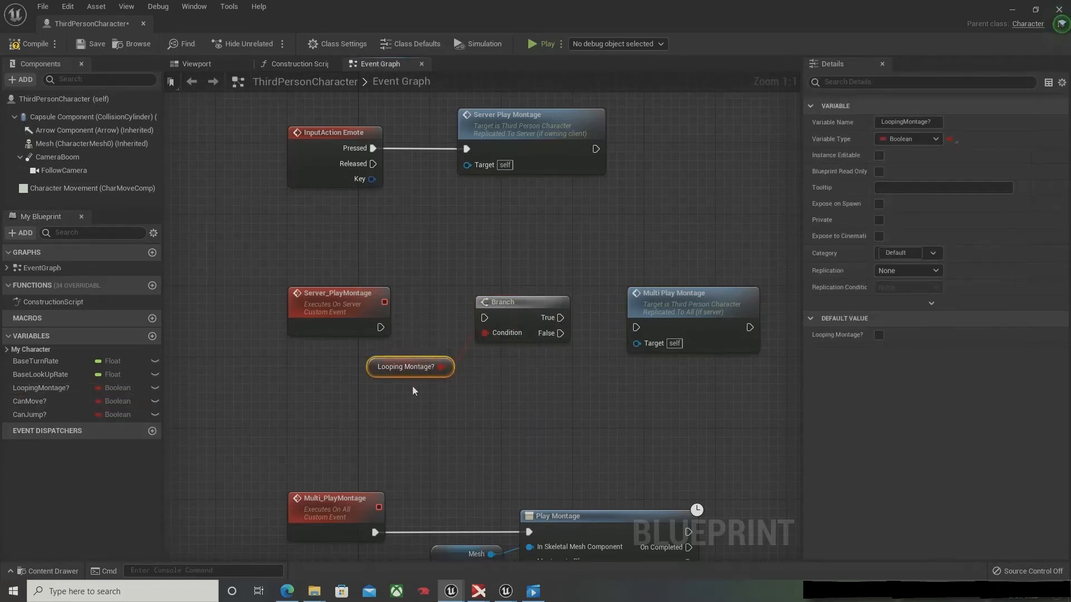
left_click_drag(440, 367, 493, 399)
type("not")
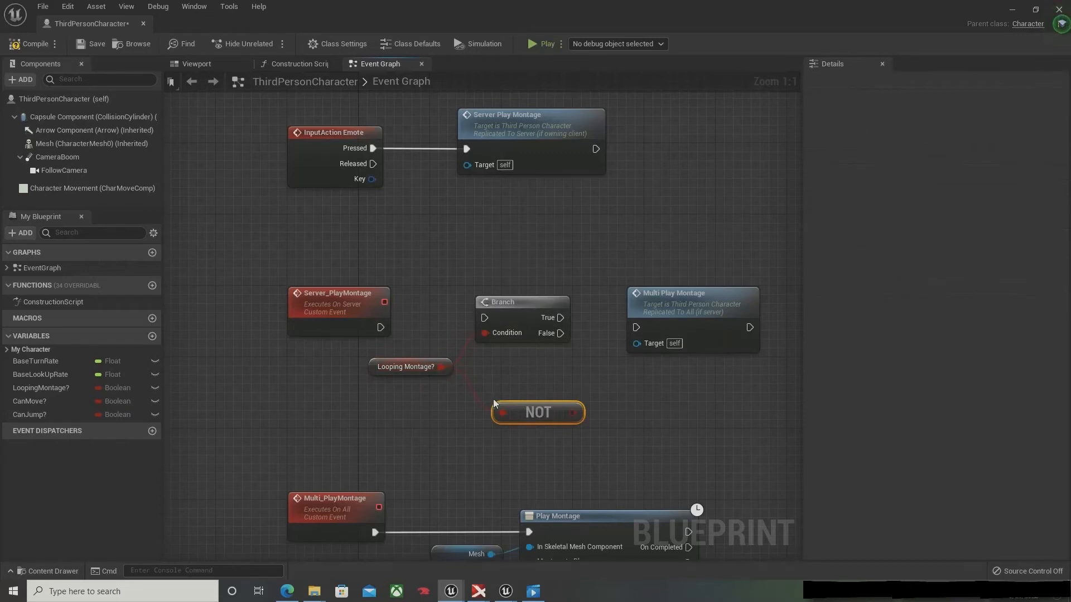
left_click_drag(494, 402, 441, 358)
left_click_drag(446, 442, 484, 340)
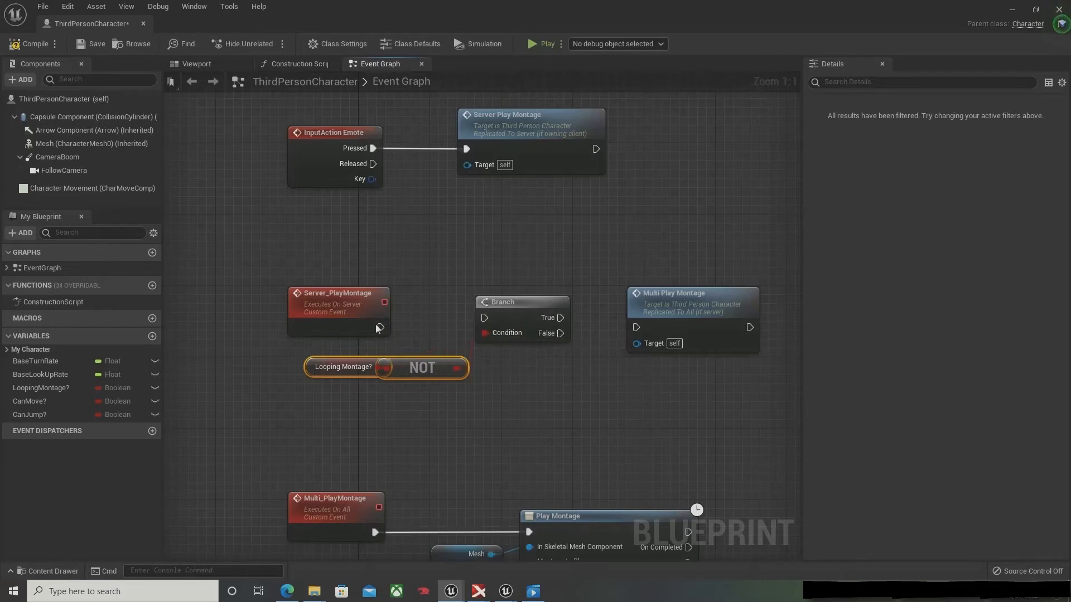
Step: Route Server_PlayMontage through the Branch, with True leading to a raised Multi Play Montage node, and save the blueprint
left_click_drag(380, 328, 485, 329)
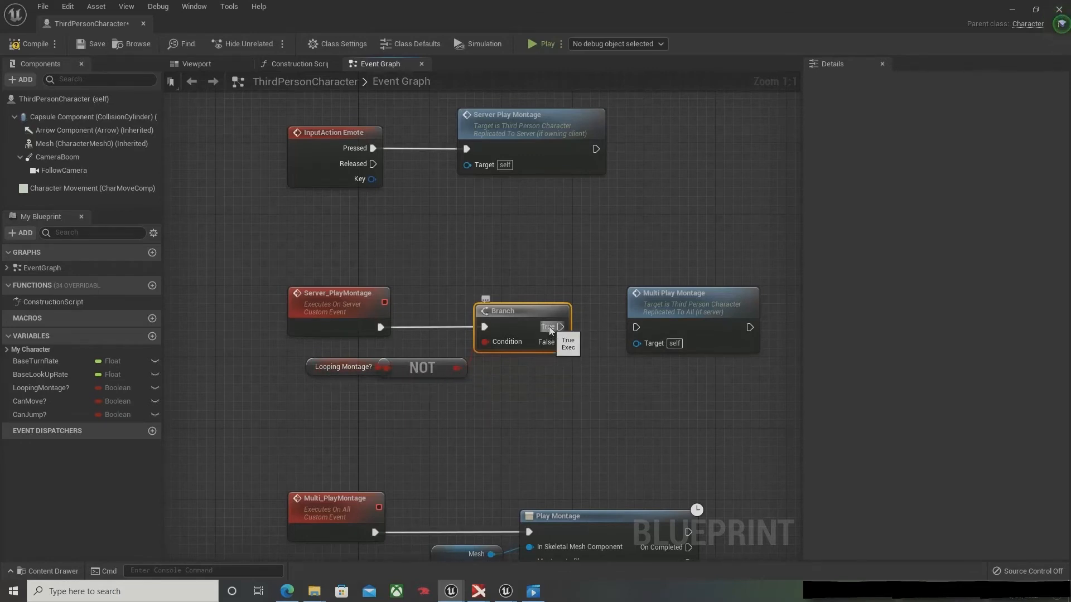
left_click_drag(560, 327, 641, 330)
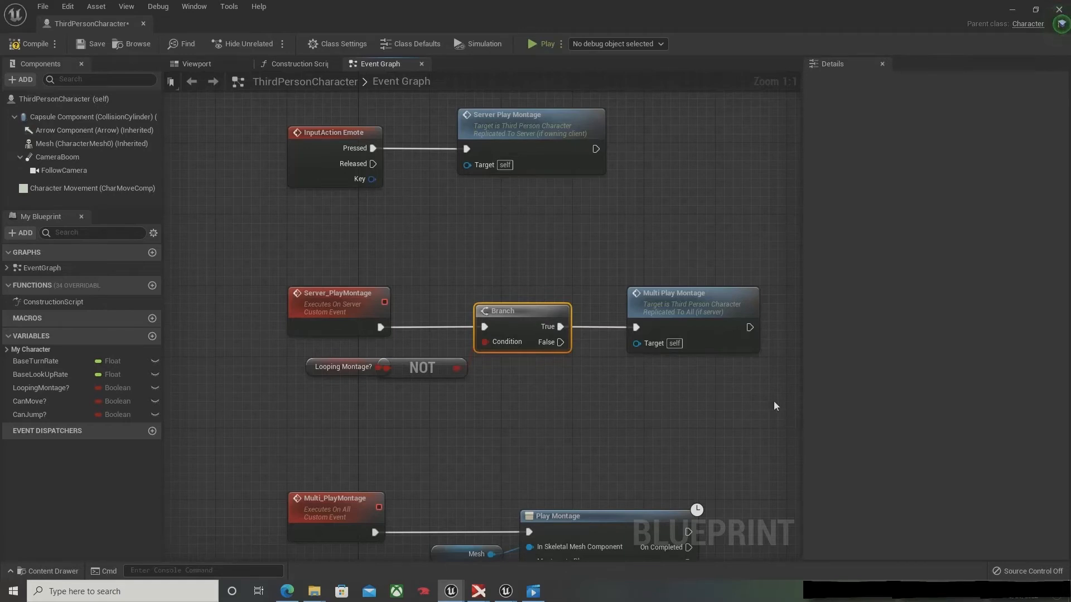
left_click_drag(698, 314, 689, 270)
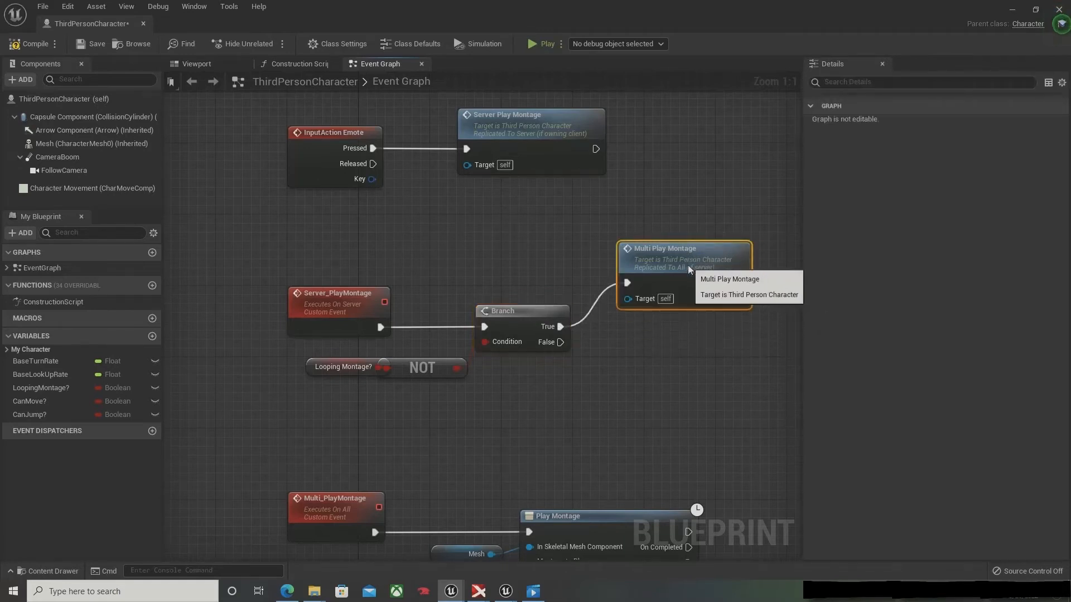
right_click_drag(629, 420, 500, 318)
key("alt+Tab")
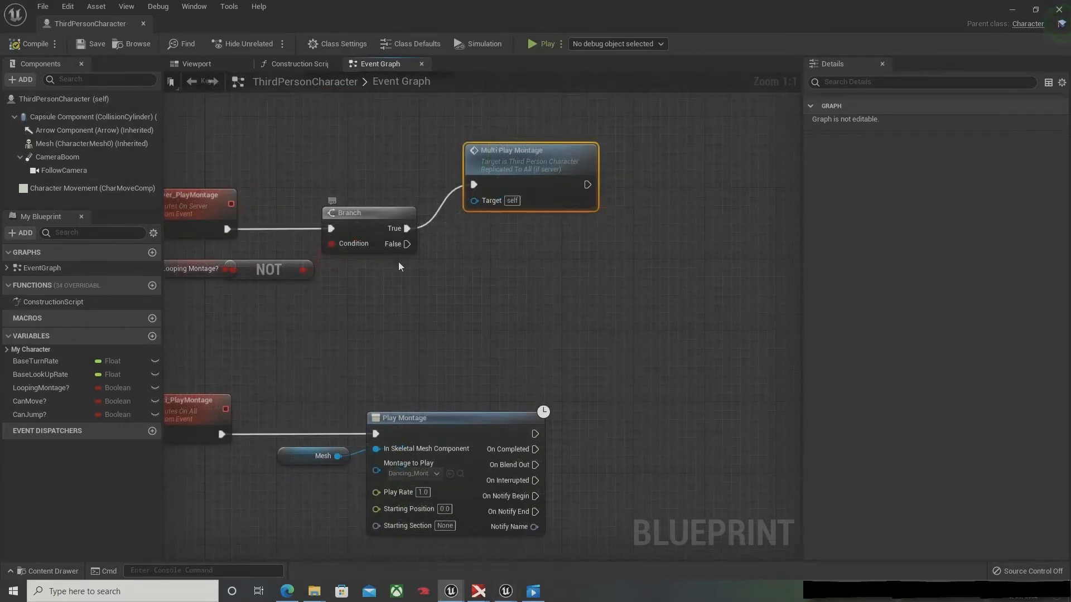
left_click_drag(407, 244, 486, 316)
left_click(552, 272)
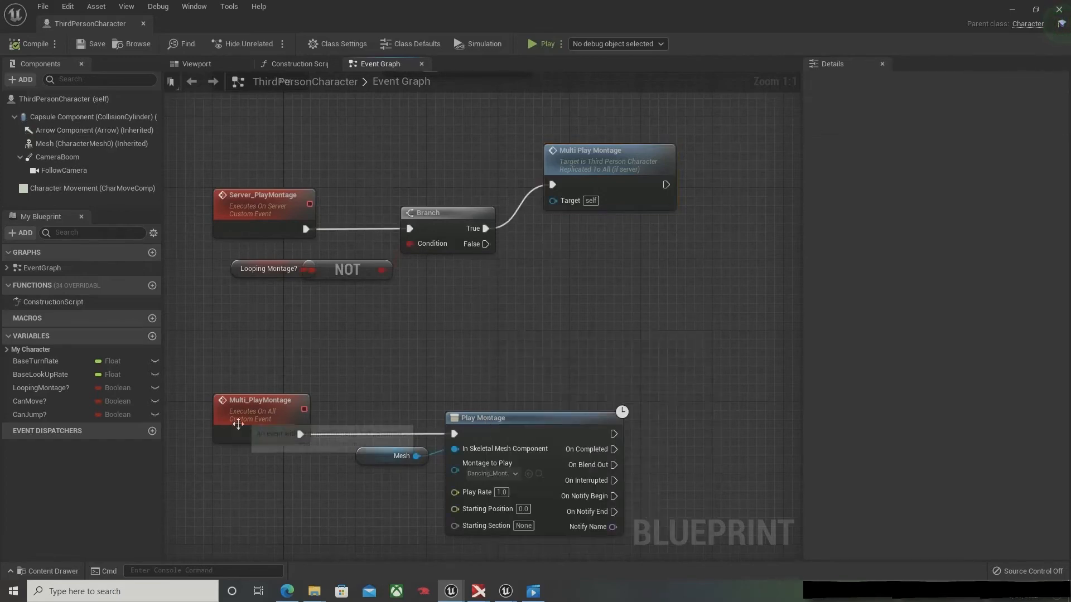
Step: Create a custom event named Multi_StopMontage below Multi_PlayMontage and set its replication to Multicast
right_click_drag(485, 379, 506, 119)
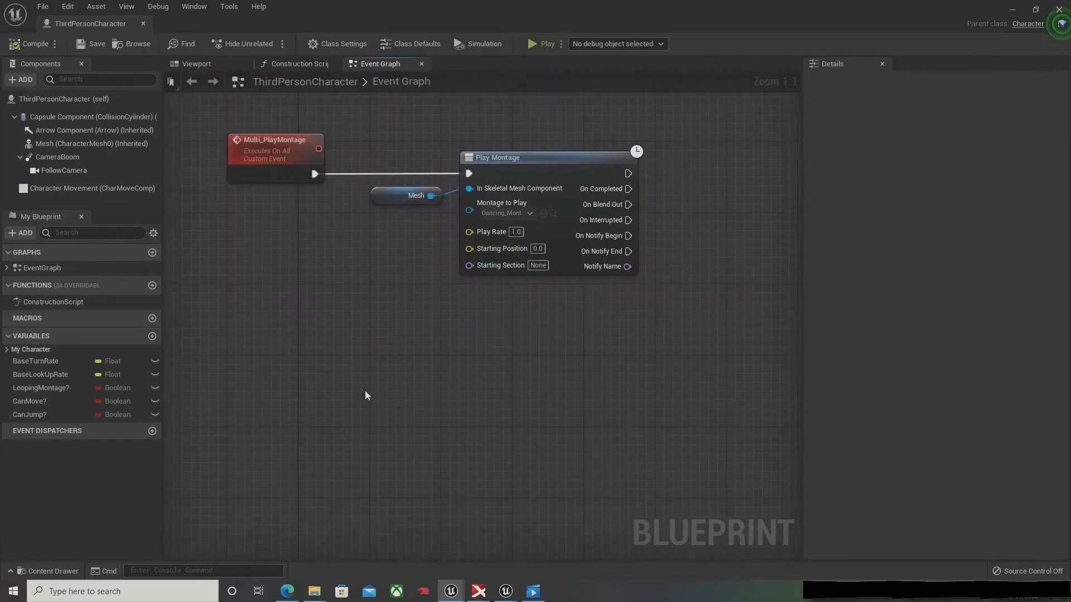
right_click(252, 339)
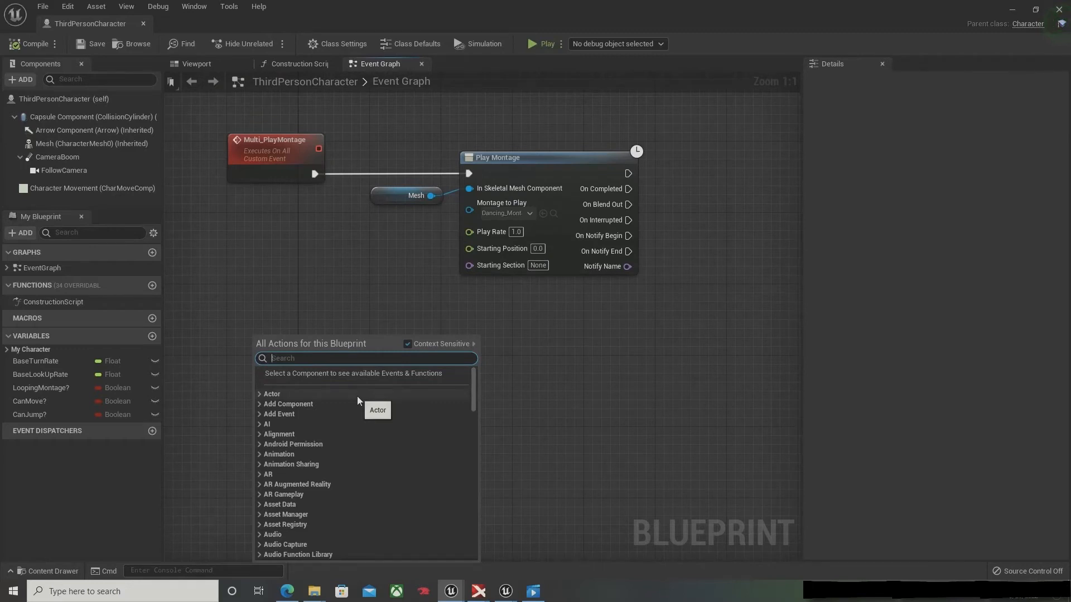
type("cust")
key("Return")
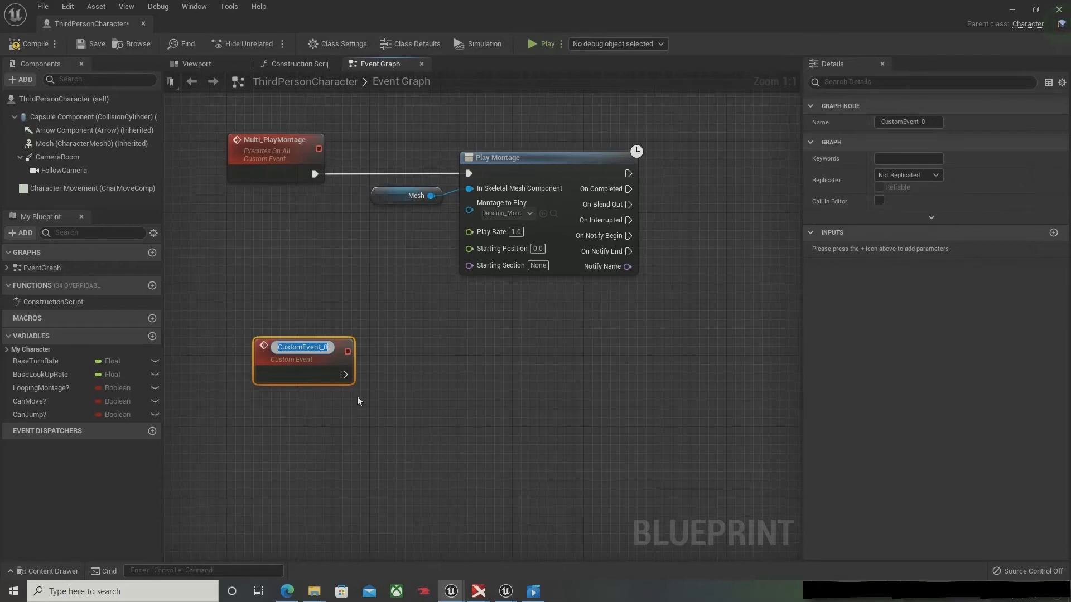
type("Multi")
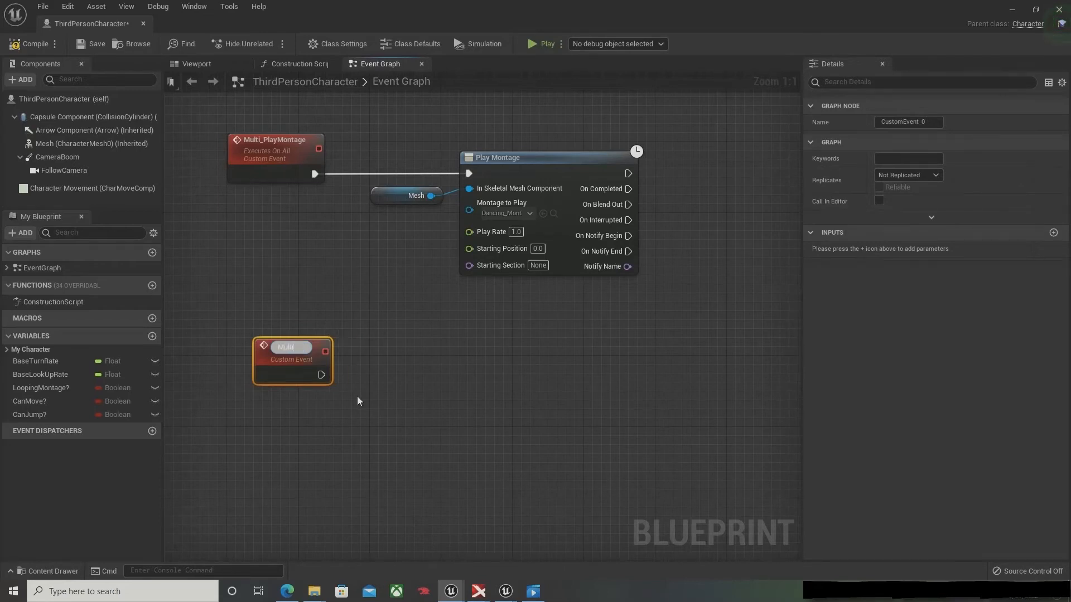
type("_StopMontage")
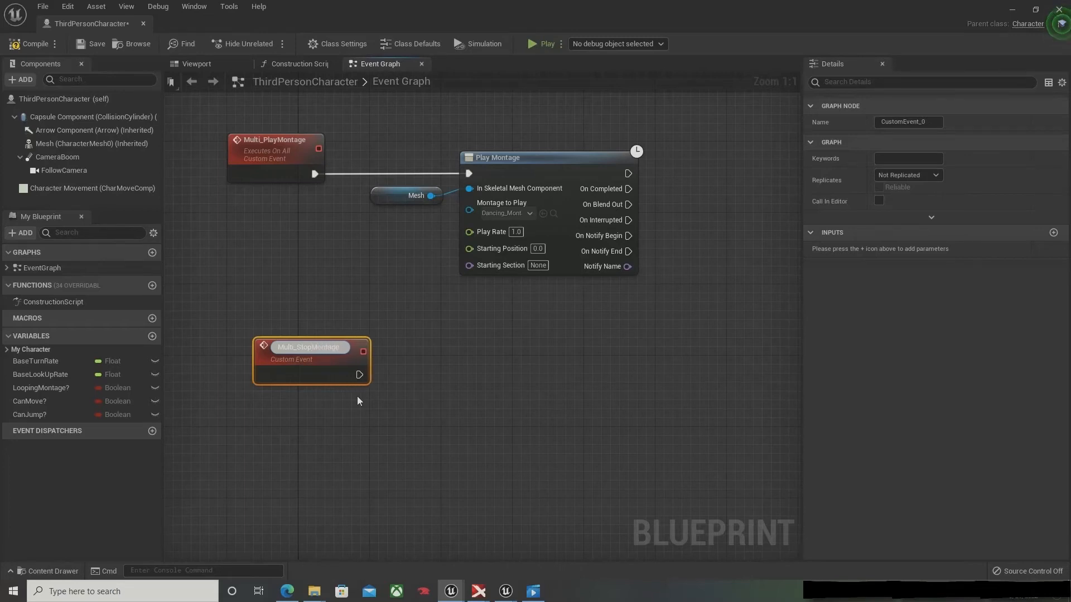
key("Return")
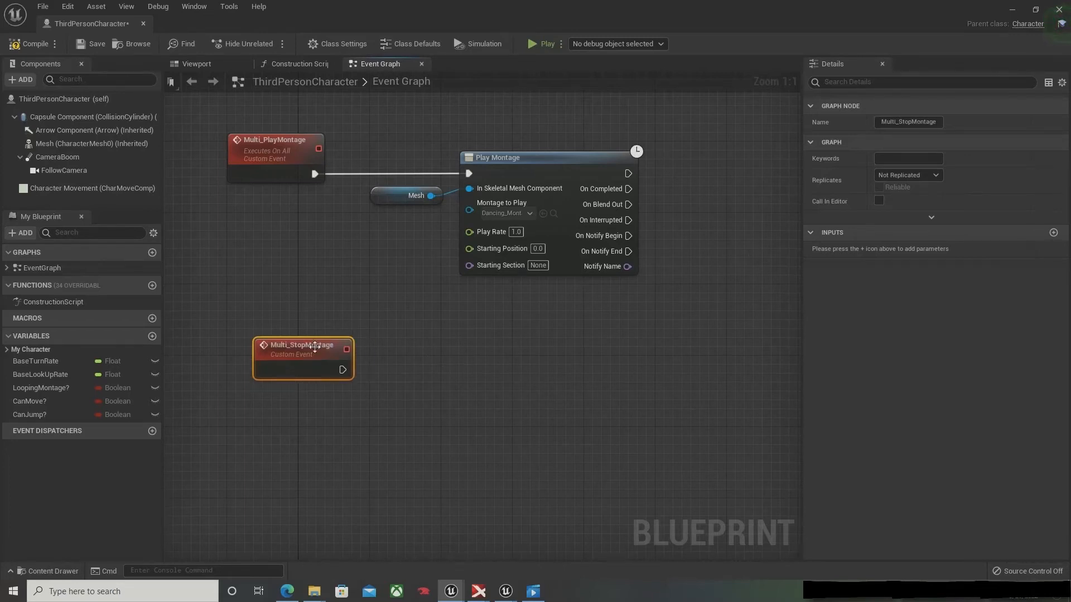
left_click_drag(314, 347, 288, 356)
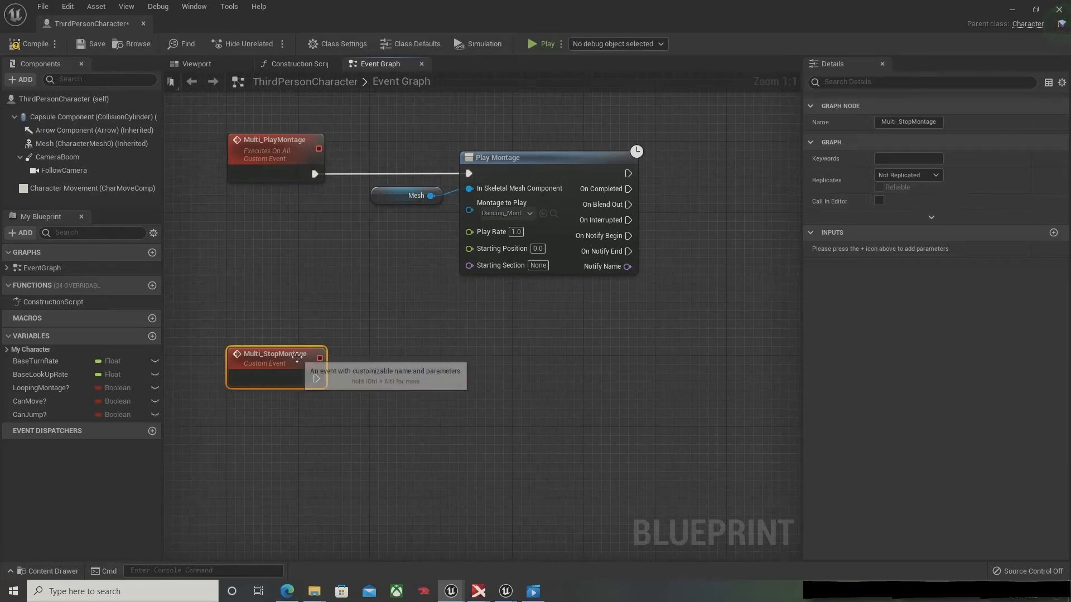
left_click(917, 175)
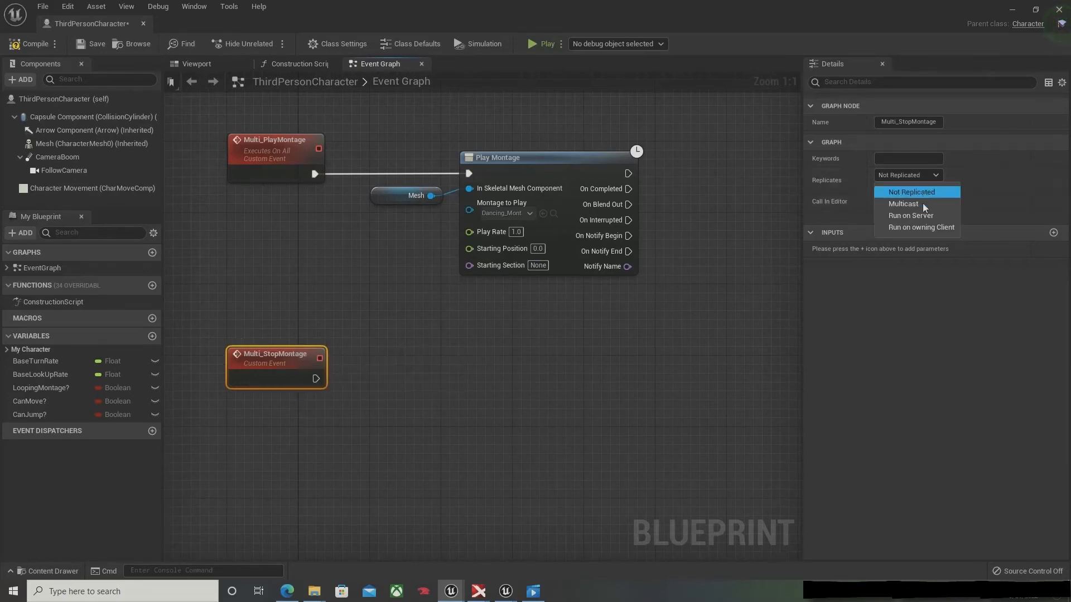
left_click(923, 204)
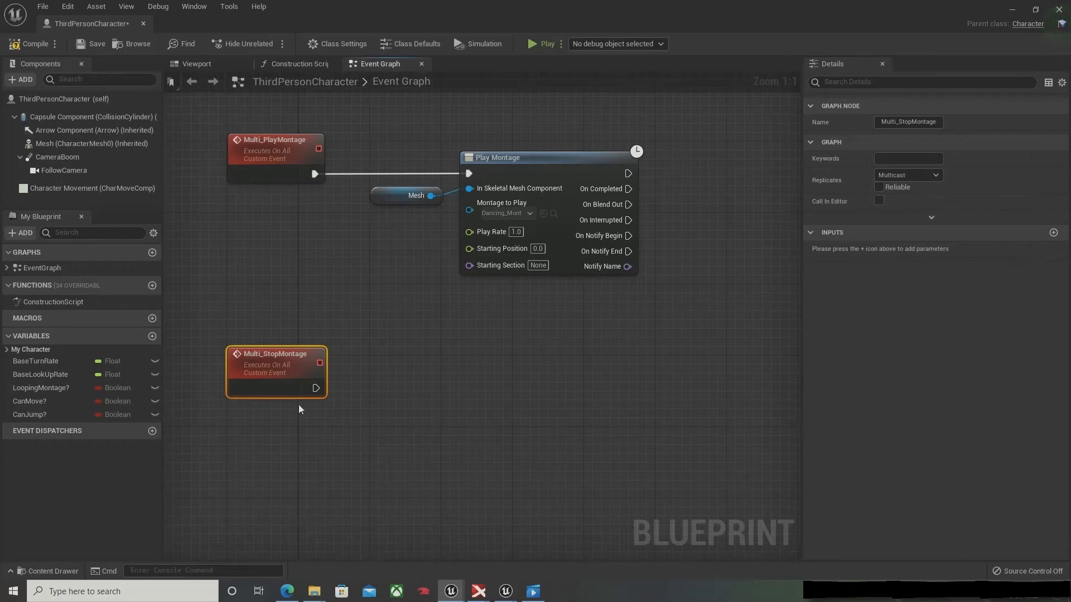
Step: Add a Stop Anim Montage node executed by Multi_StopMontage and line it up with the event
left_click_drag(315, 388, 423, 388)
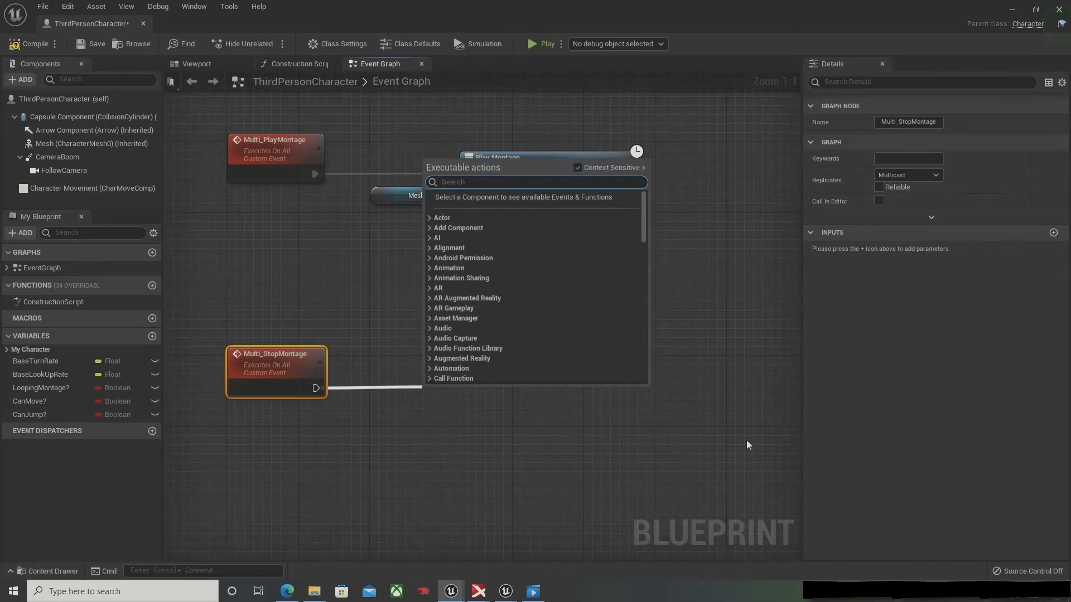
type("s")
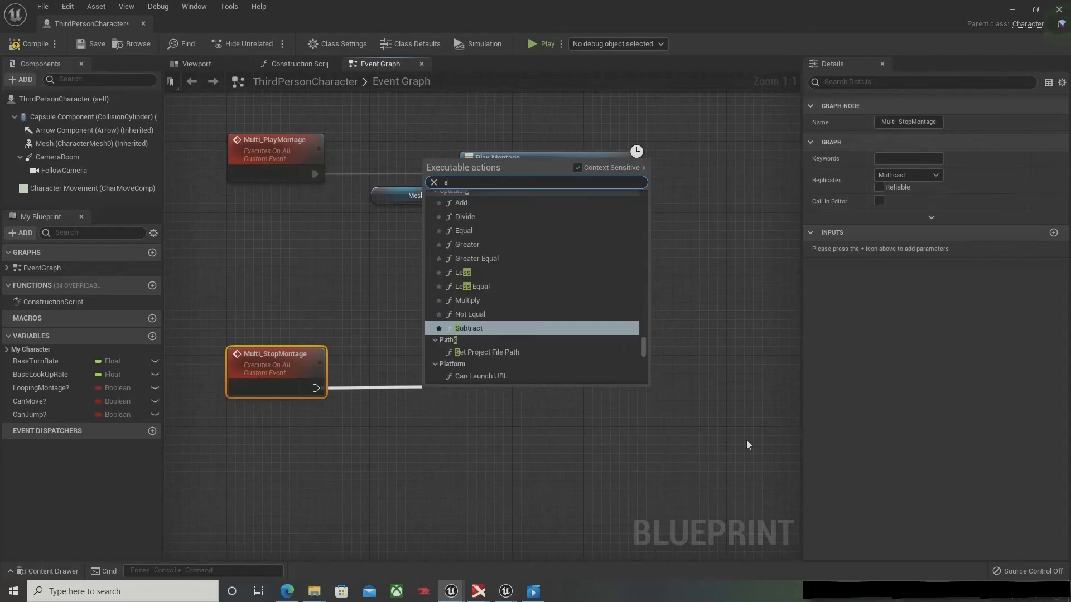
type("top a")
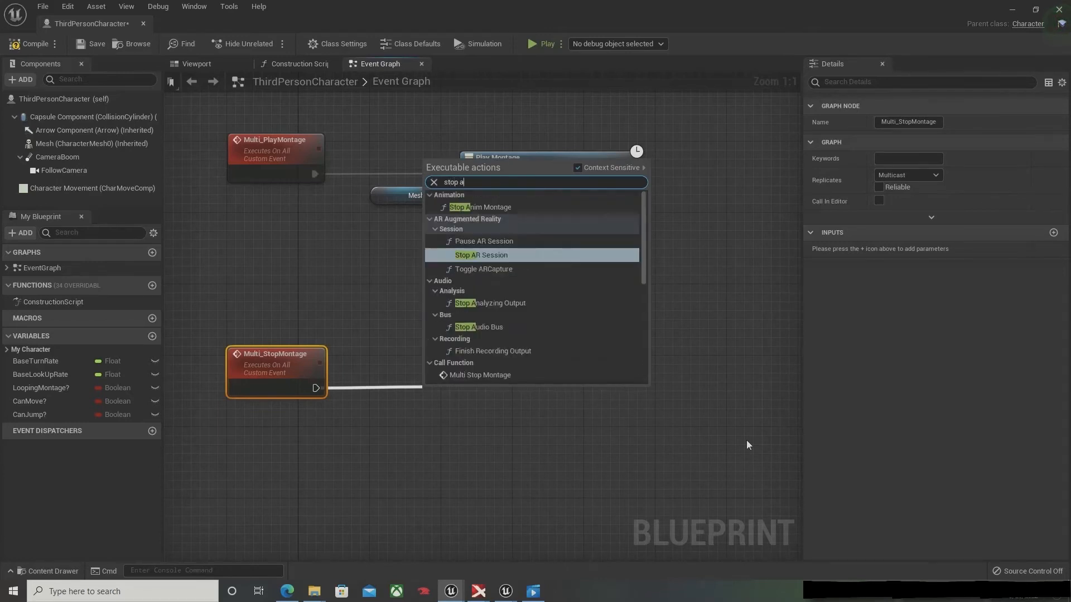
type("nm")
key("BackSpace")
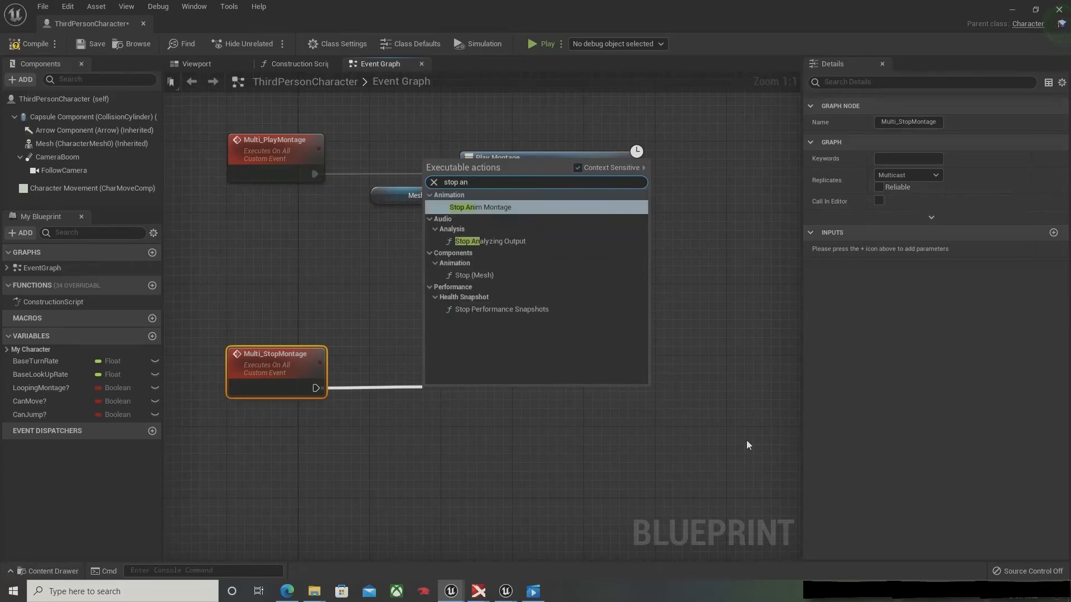
key("Down")
key("Up")
key("Return")
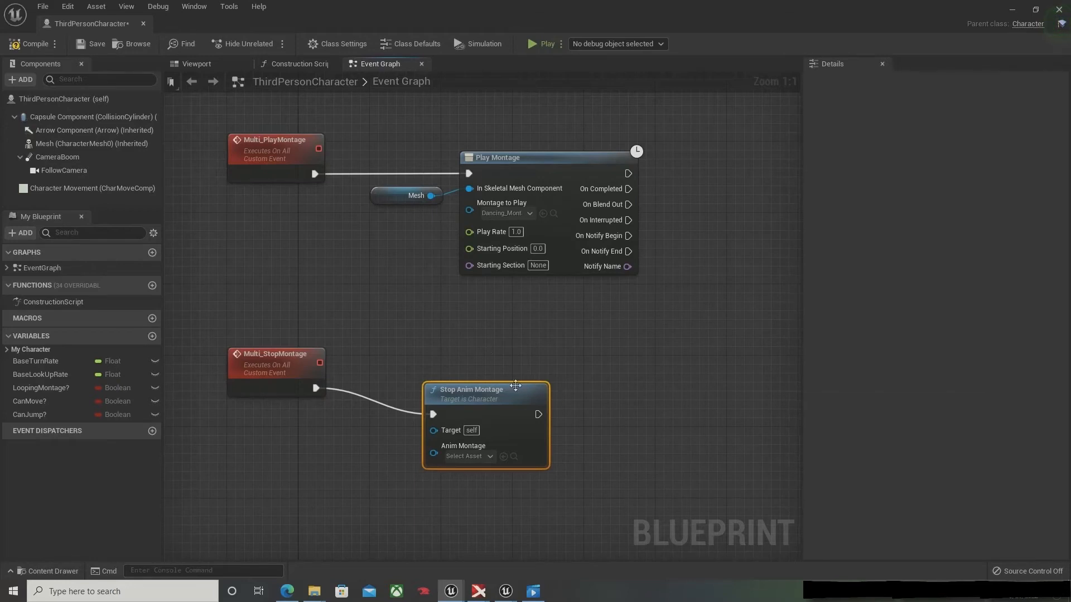
left_click_drag(516, 386, 506, 358)
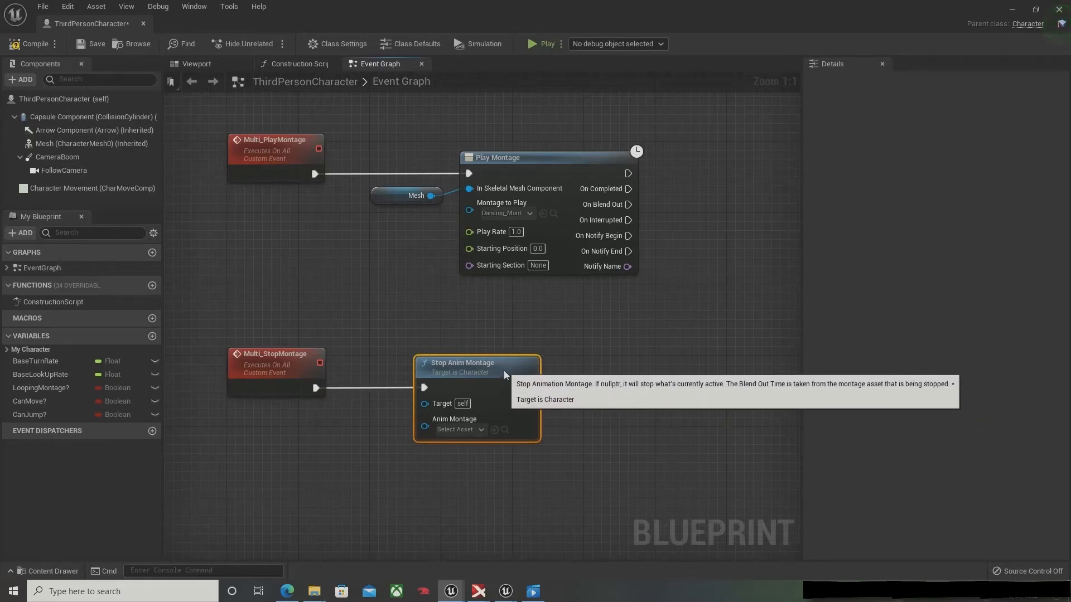
Step: Set the Stop Anim Montage node's montage to Dancing_Montage and compile the blueprint
left_click(473, 431)
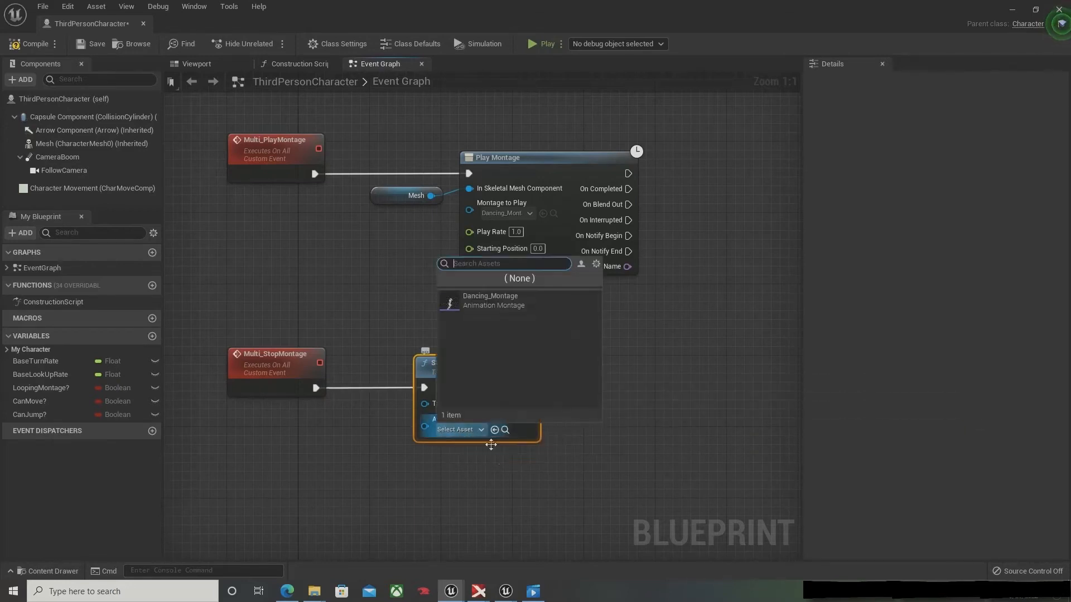
left_click(478, 300)
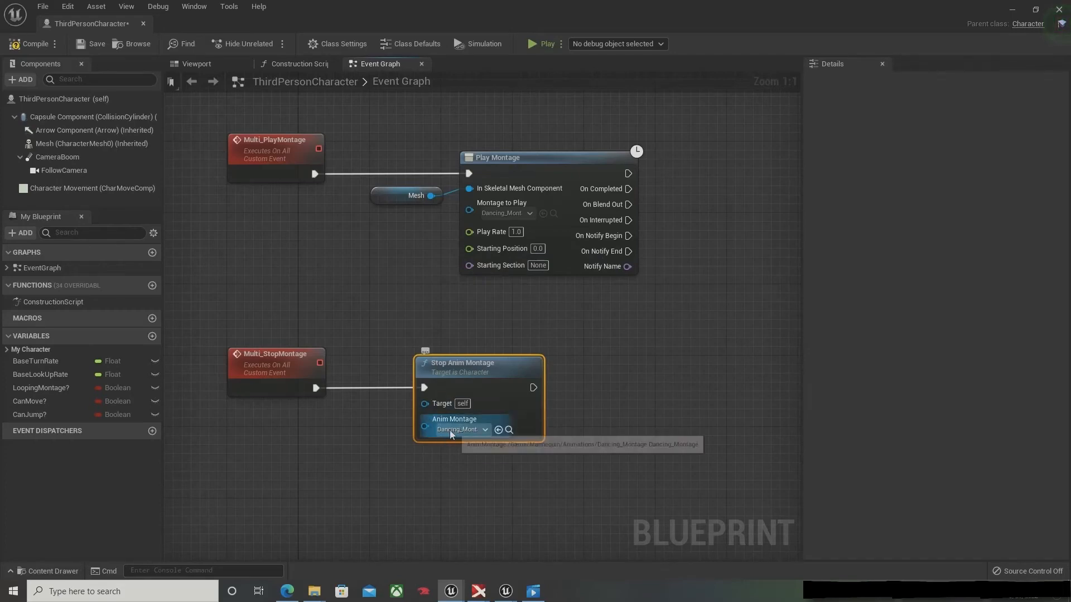
left_click(31, 43)
Step: Connect the Branch's False output to a new Multi Stop Montage call placed below Multi Play Montage, then compile and save the blueprint
right_click_drag(405, 159, 445, 461)
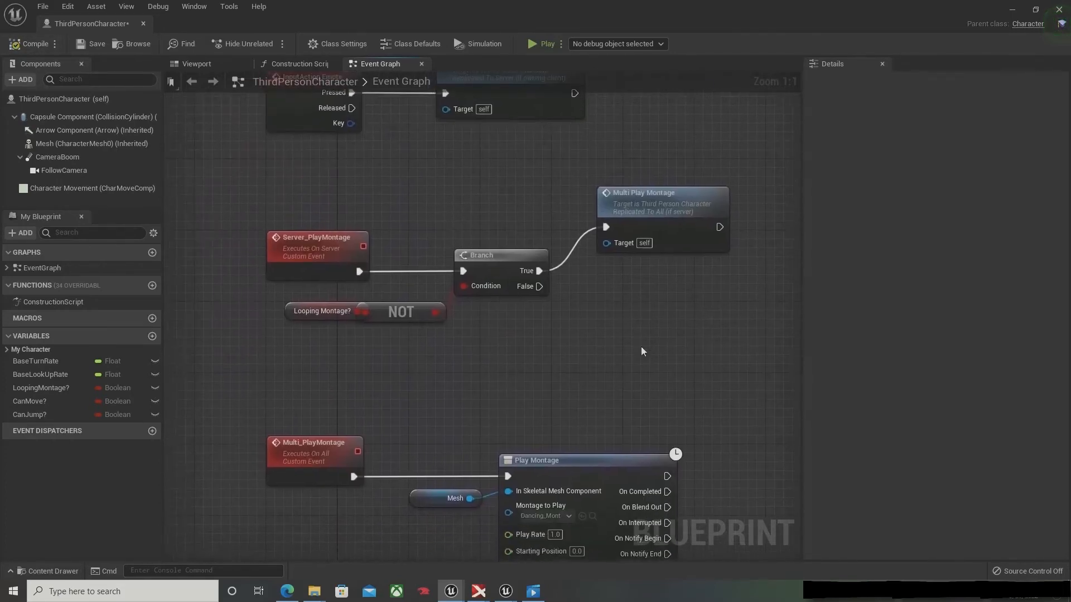
right_click_drag(643, 351, 609, 76)
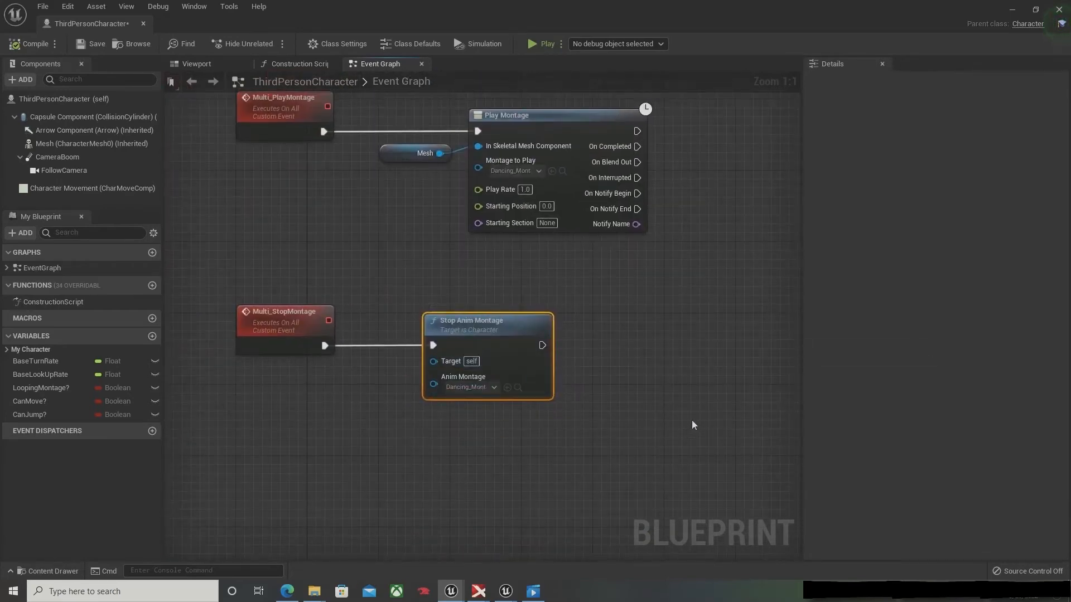
scroll(693, 425, "down", 5)
right_click_drag(600, 357, 580, 221)
scroll(521, 225, "up", 3)
scroll(521, 225, "up", 1)
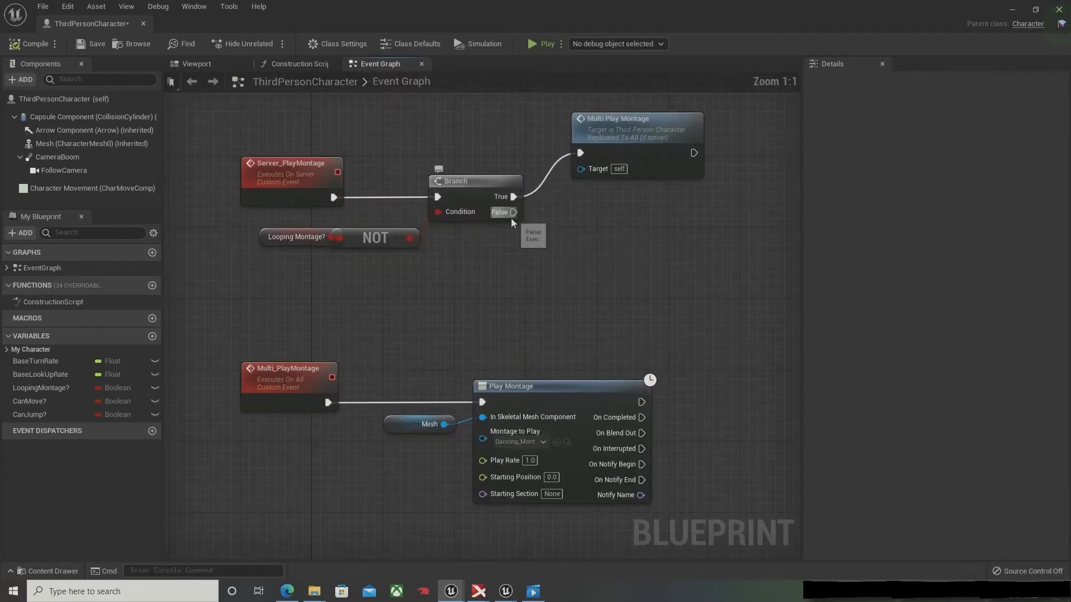
left_click_drag(512, 212, 574, 260)
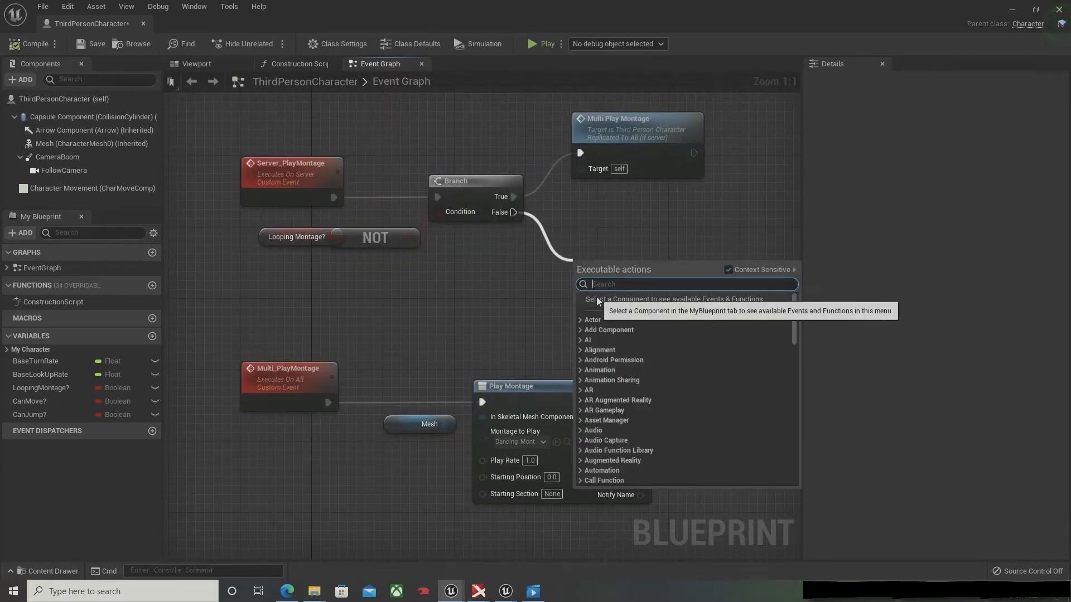
type("mult")
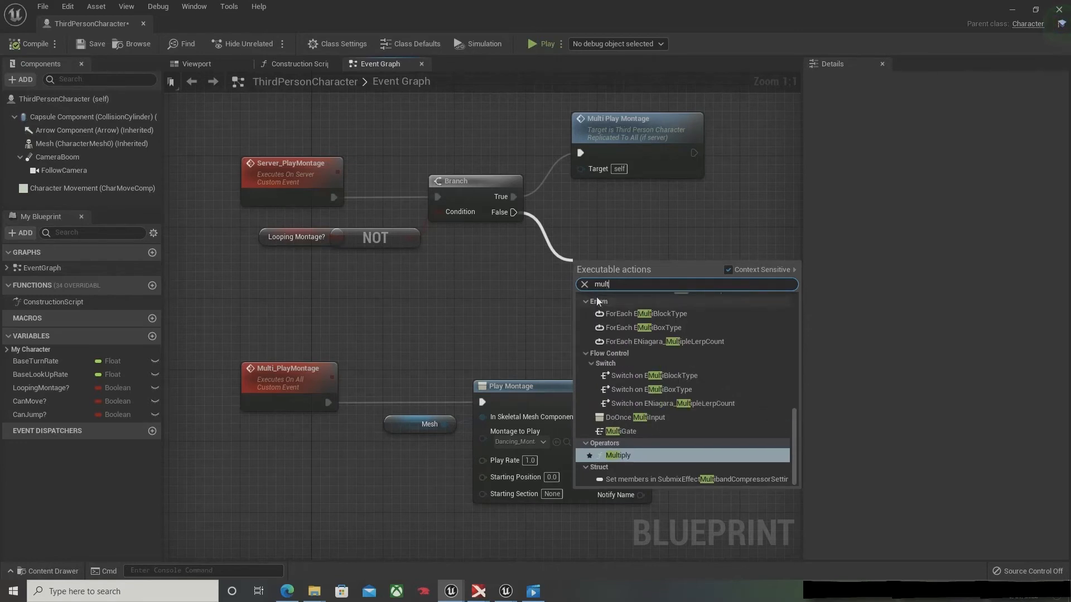
type("i stop")
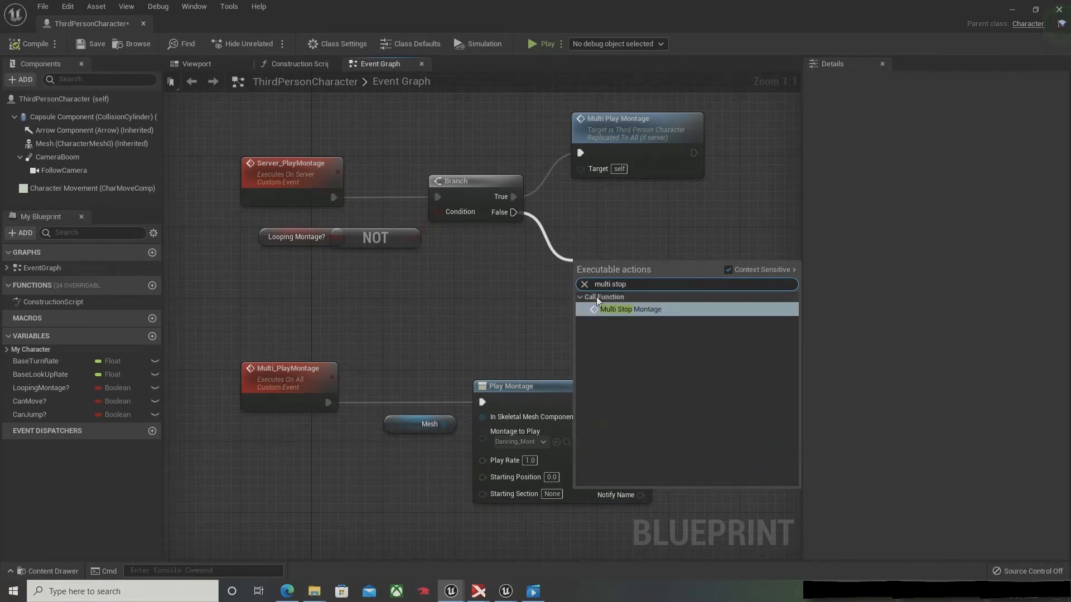
key("Return")
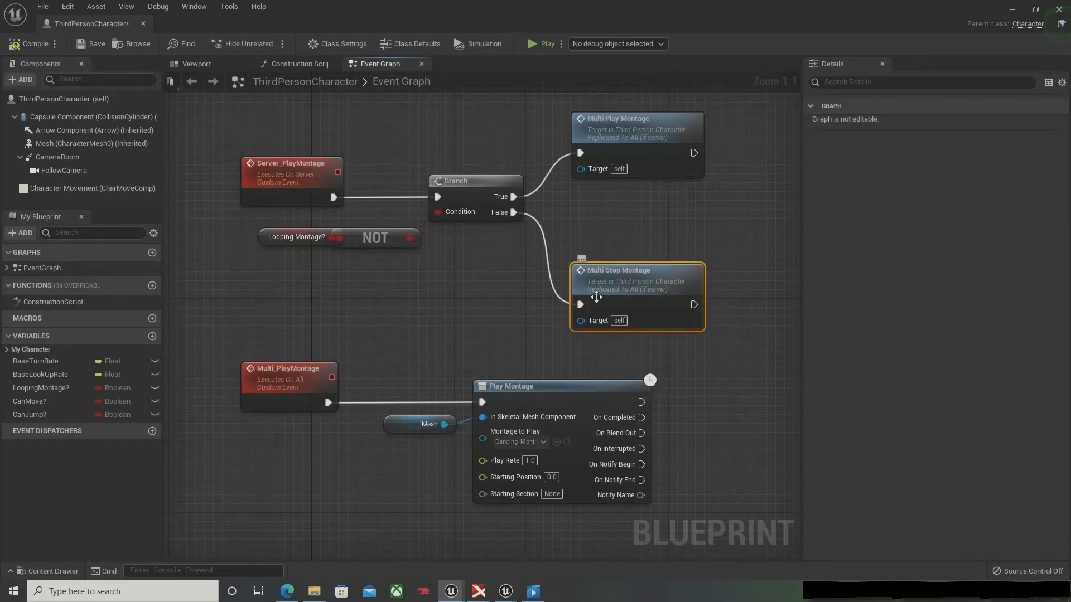
left_click_drag(596, 297, 596, 261)
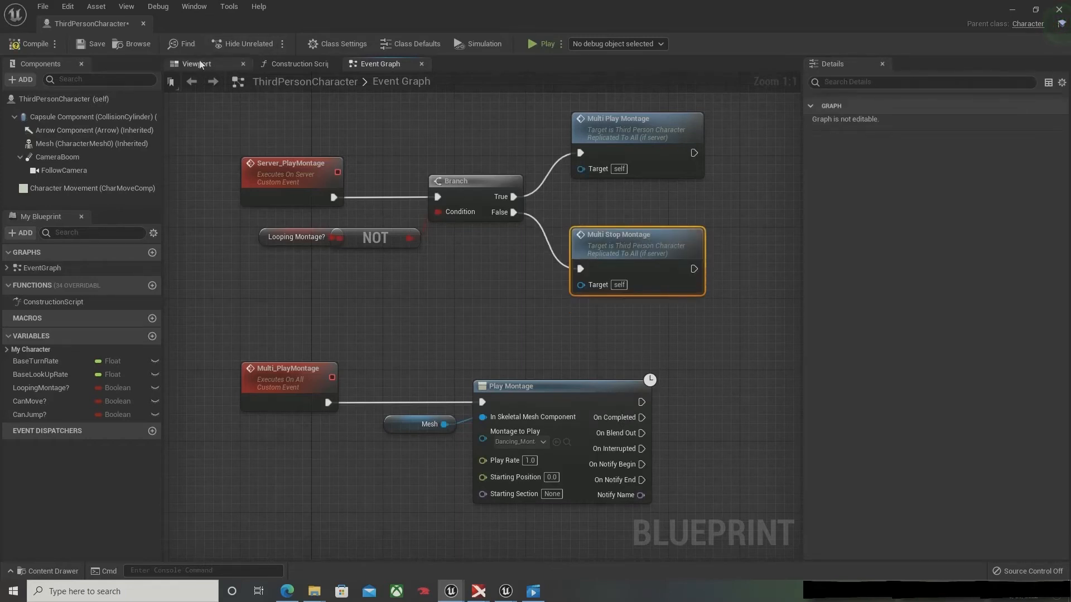
left_click(35, 43)
left_click(93, 44)
Step: Review the emote graph from InputAction Emote through the Branch to the montage events, including Play Montage's Starting Section input
right_click_drag(453, 300, 457, 92)
scroll(464, 181, "down", 1)
right_click_drag(473, 192, 495, 363)
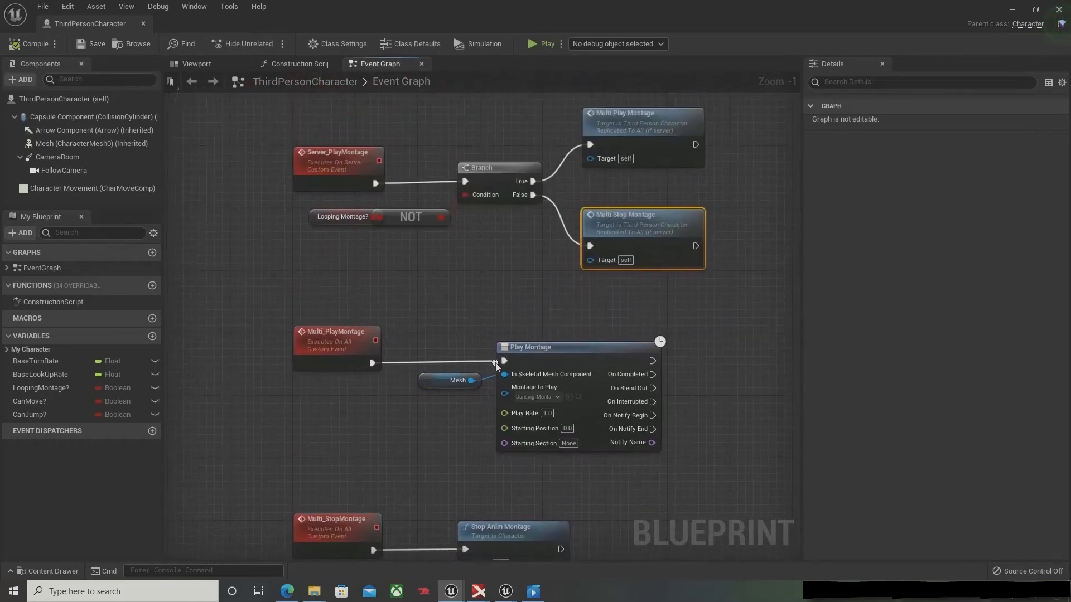
scroll(505, 337, "down", 1)
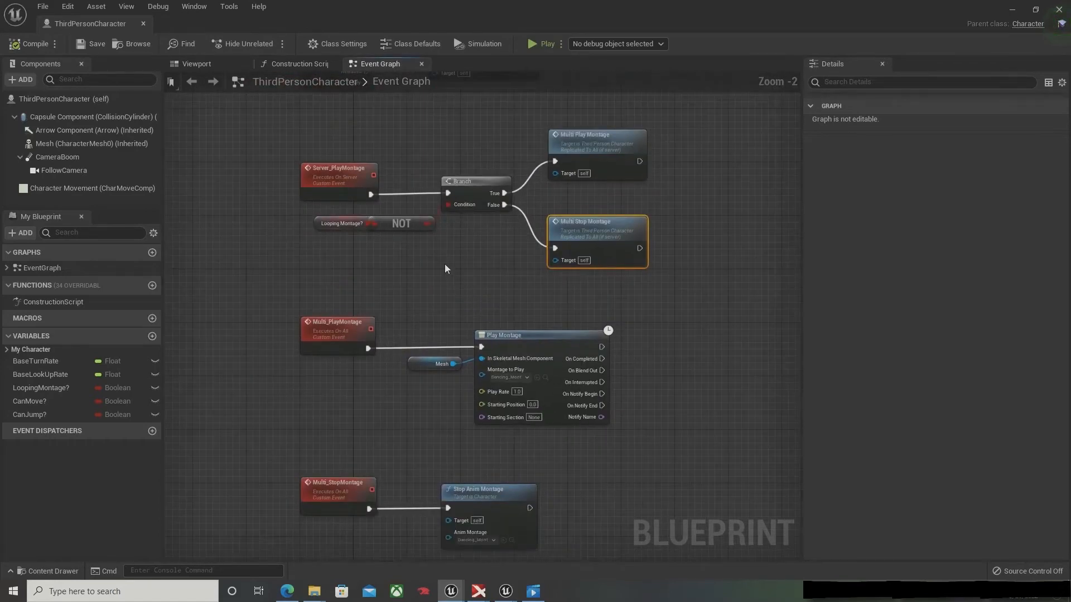
right_click_drag(444, 263, 461, 391)
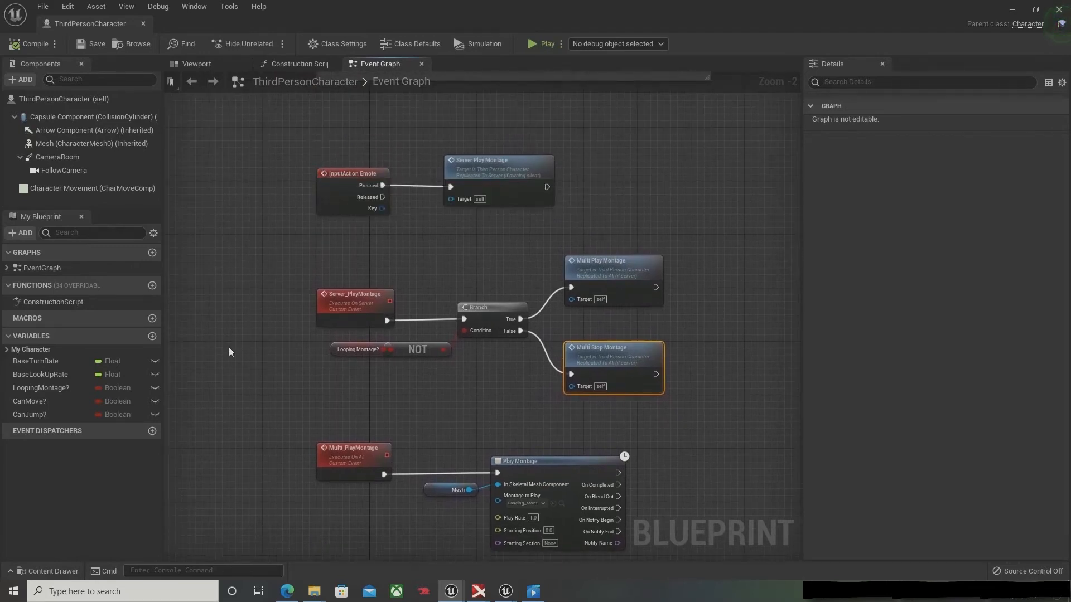
scroll(345, 297, "up", 2)
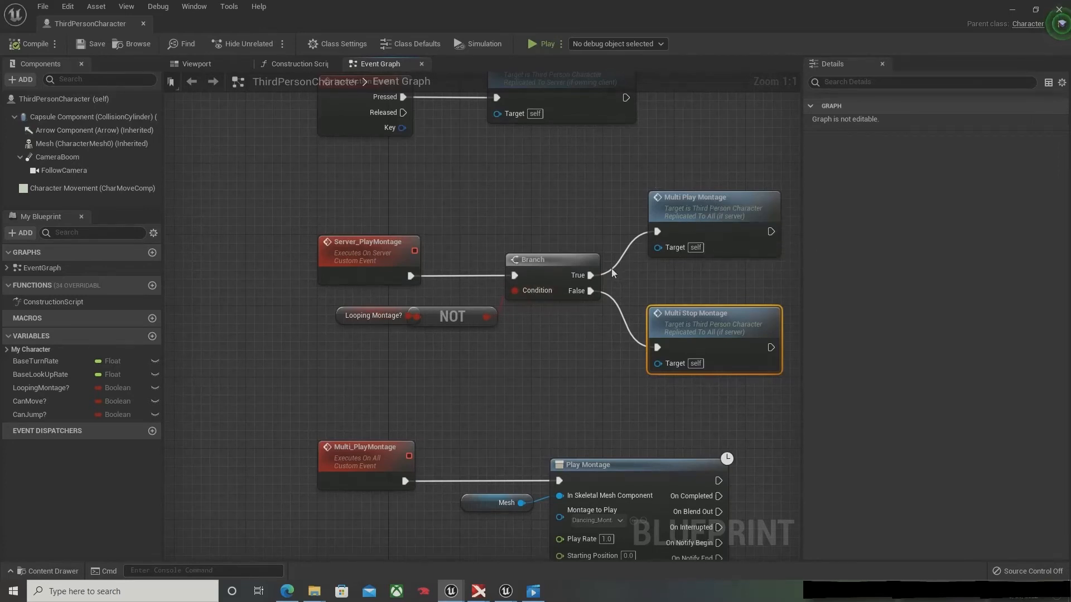
left_click(684, 201)
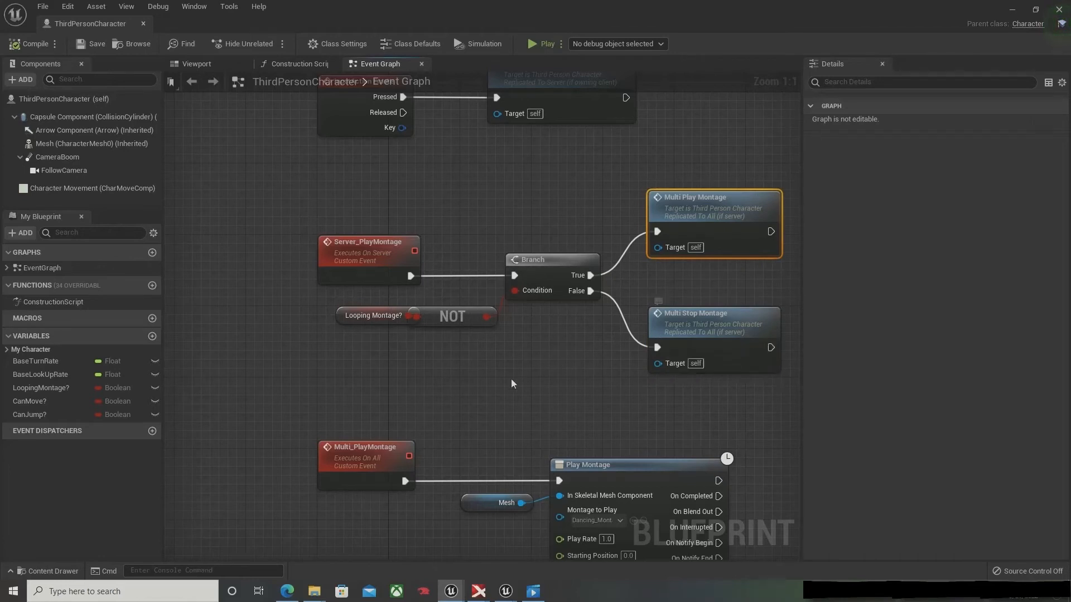
right_click_drag(399, 177, 391, 264)
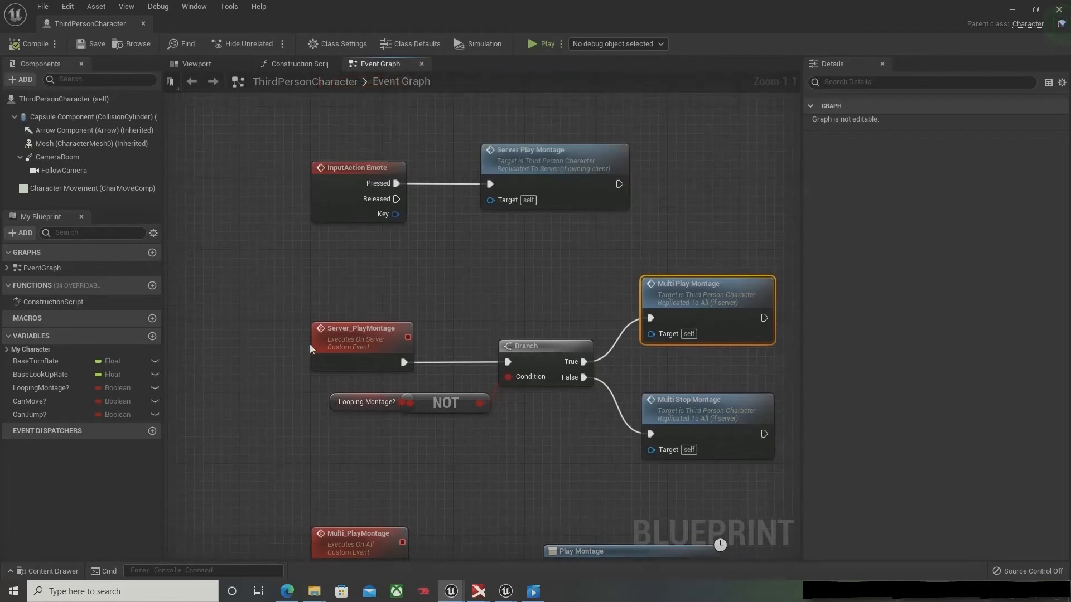
left_click(685, 400)
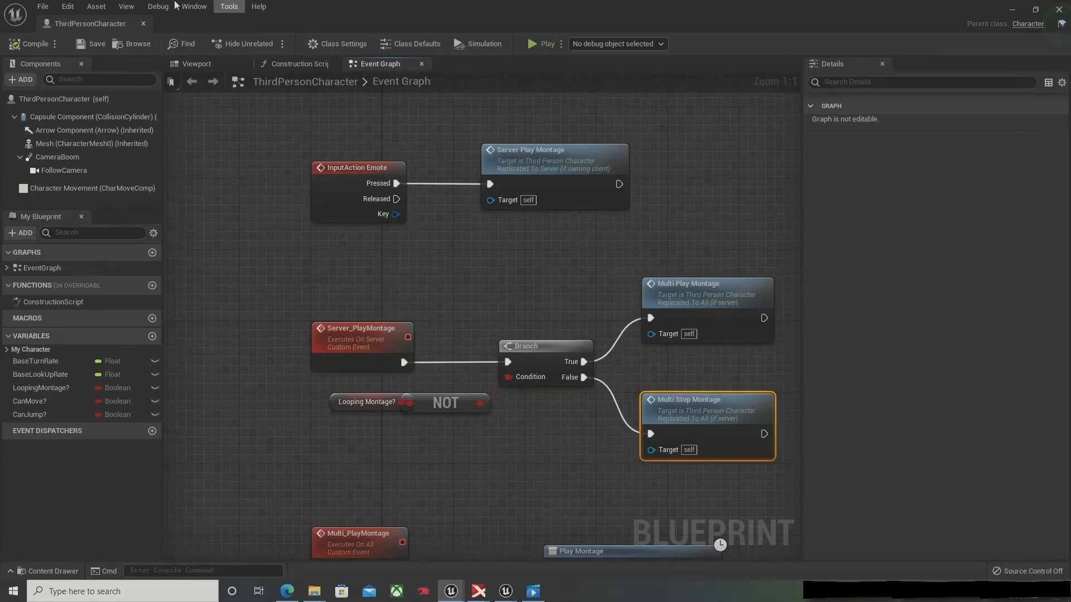
right_click_drag(379, 309, 260, 173)
right_click_drag(501, 484, 478, 412)
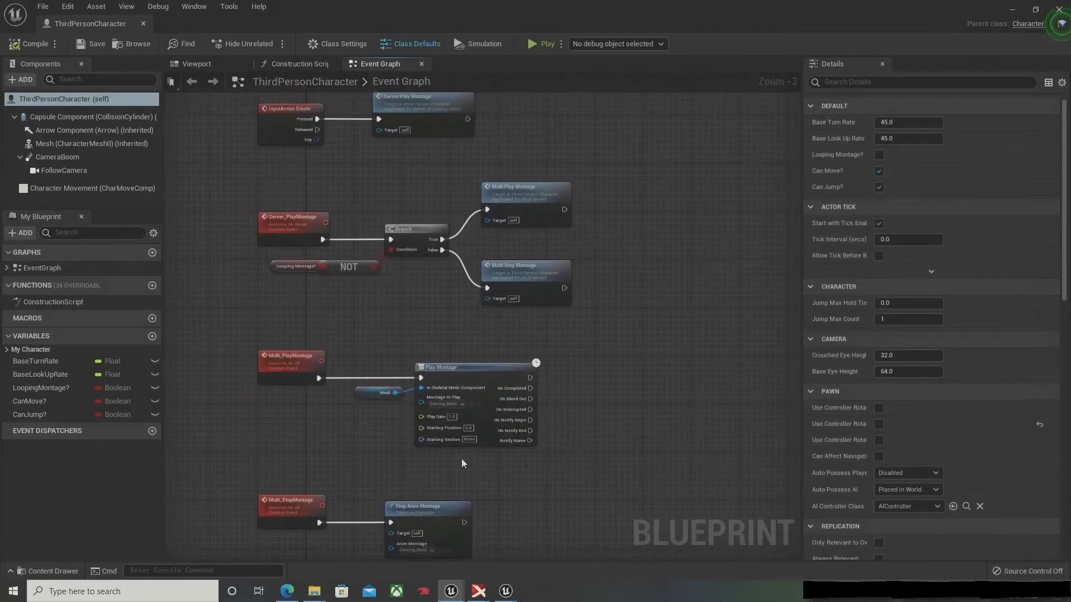
right_click_drag(403, 494, 455, 411)
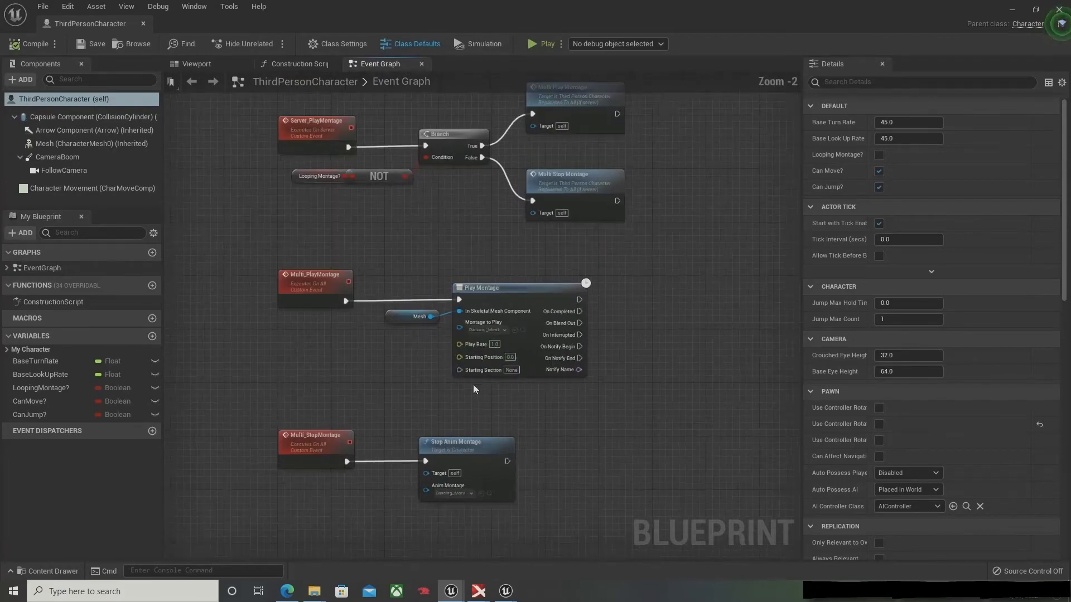
scroll(473, 383, "up", 3)
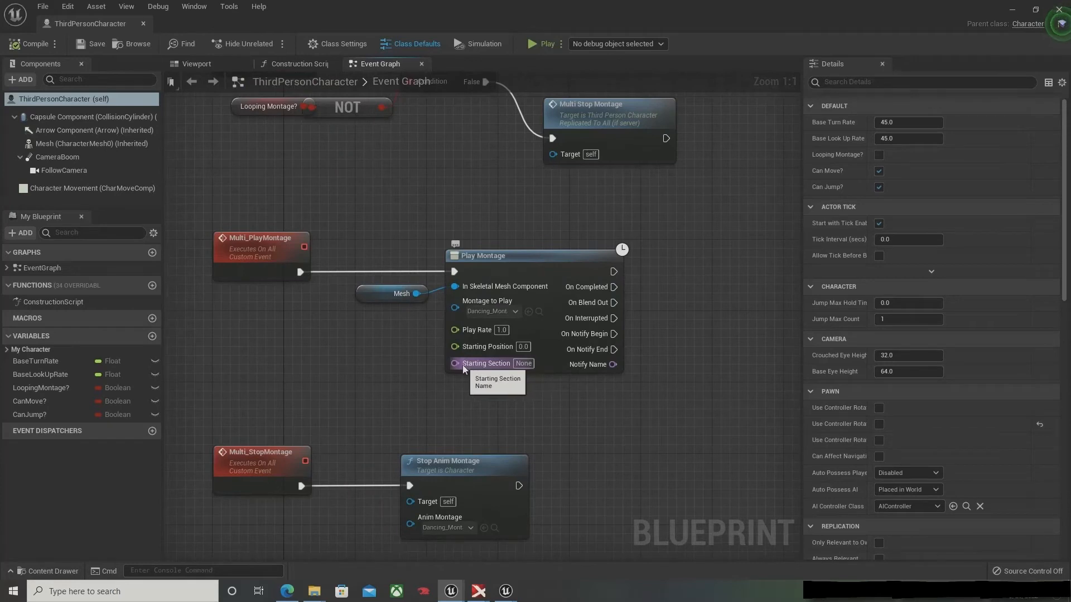
left_click_drag(469, 365, 469, 367)
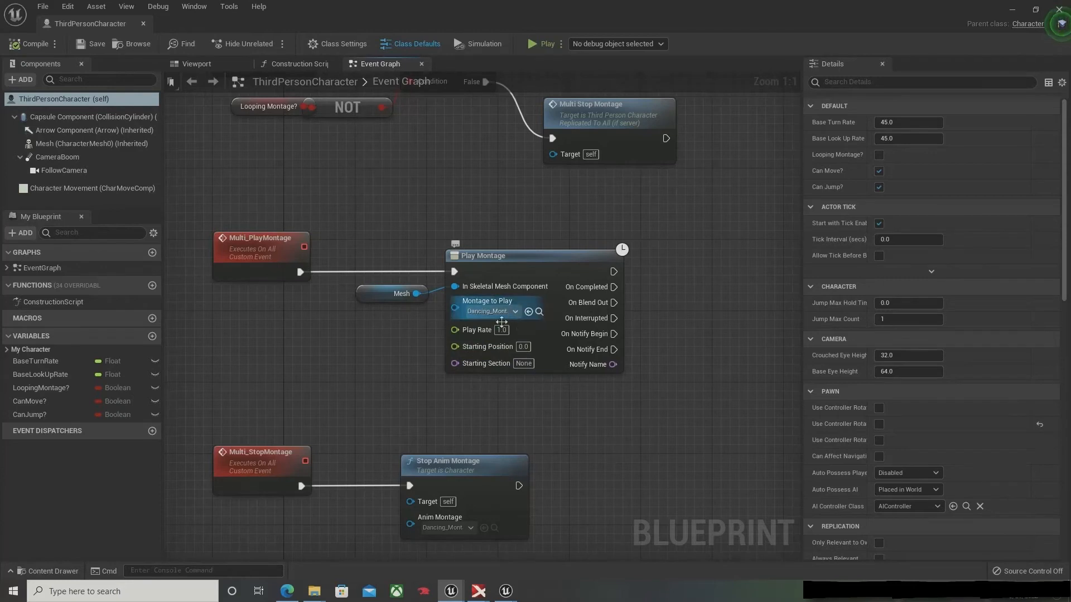
Step: Locate the Play Montage node's Dancing_Montage asset, open it in the animation editor and pause its preview
left_click(538, 312)
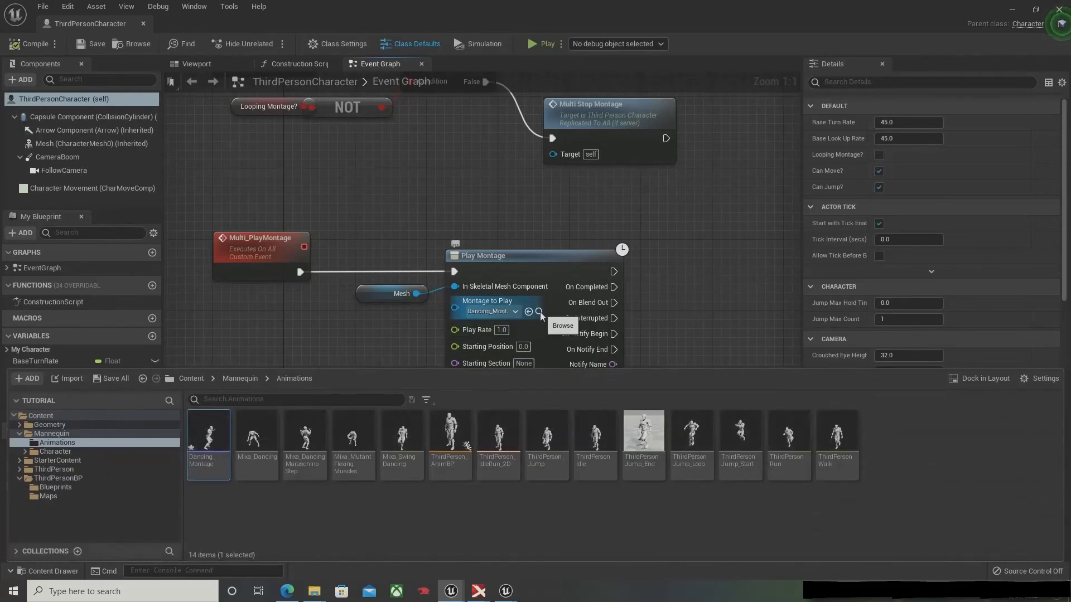
double_click(209, 440)
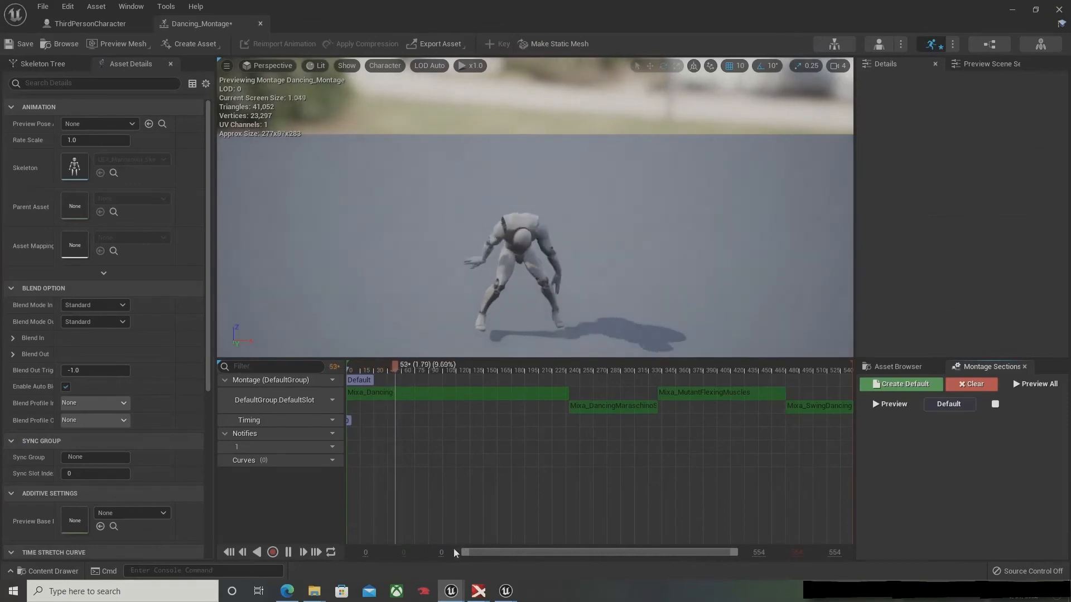
left_click(288, 552)
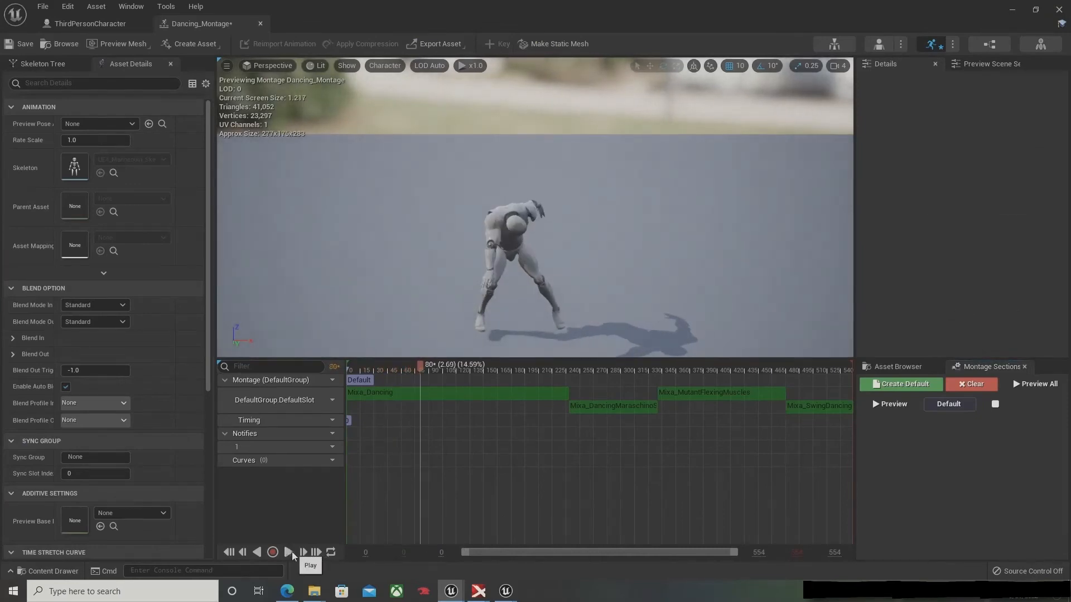
Step: Rename the montage's Default section to 1
left_click(361, 378)
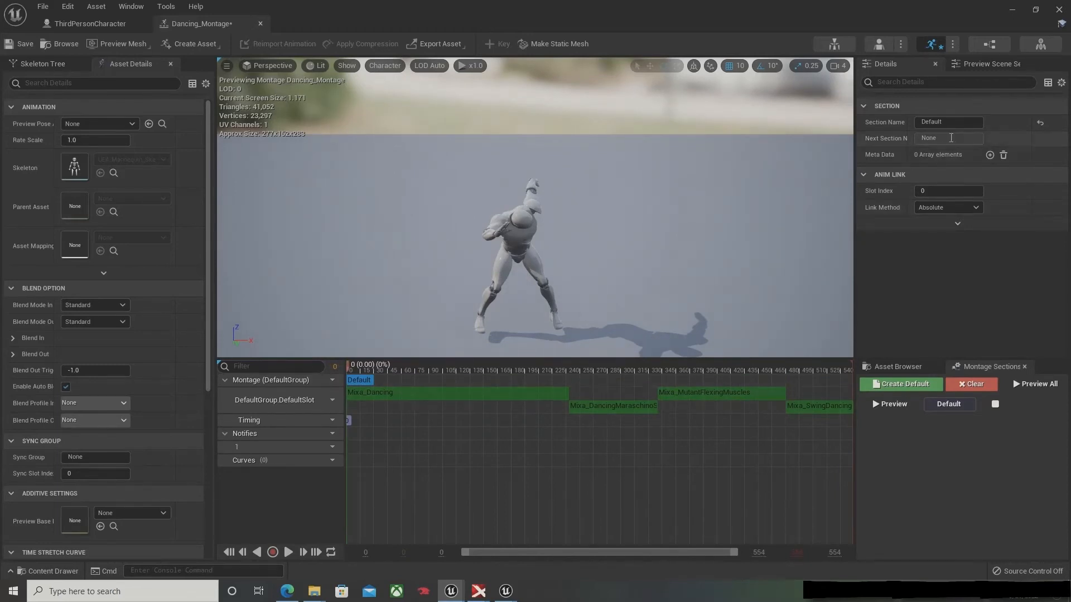
left_click(949, 122)
type("1")
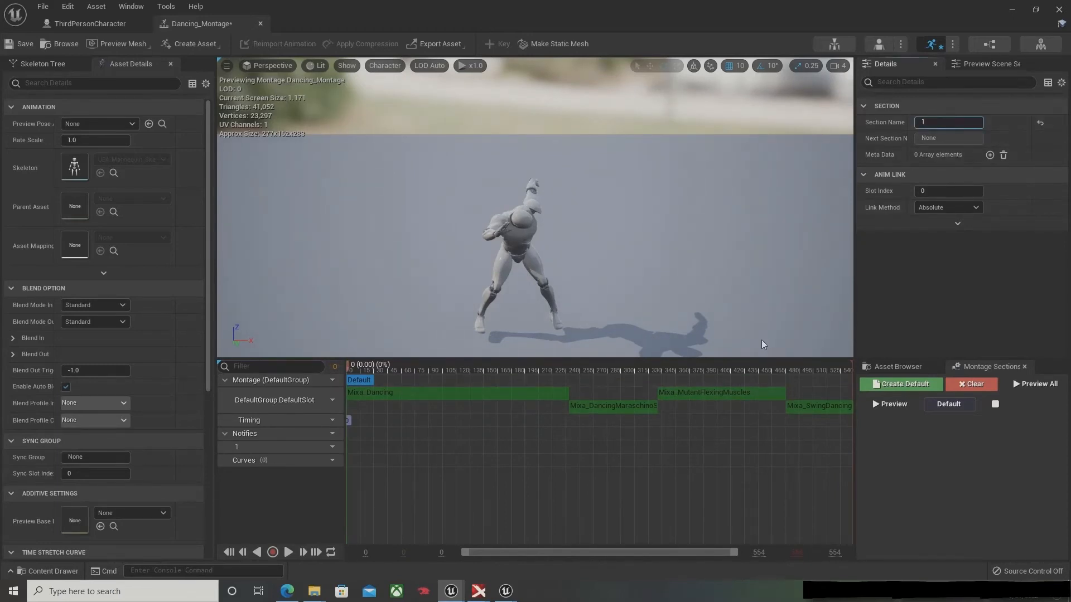
key("Return")
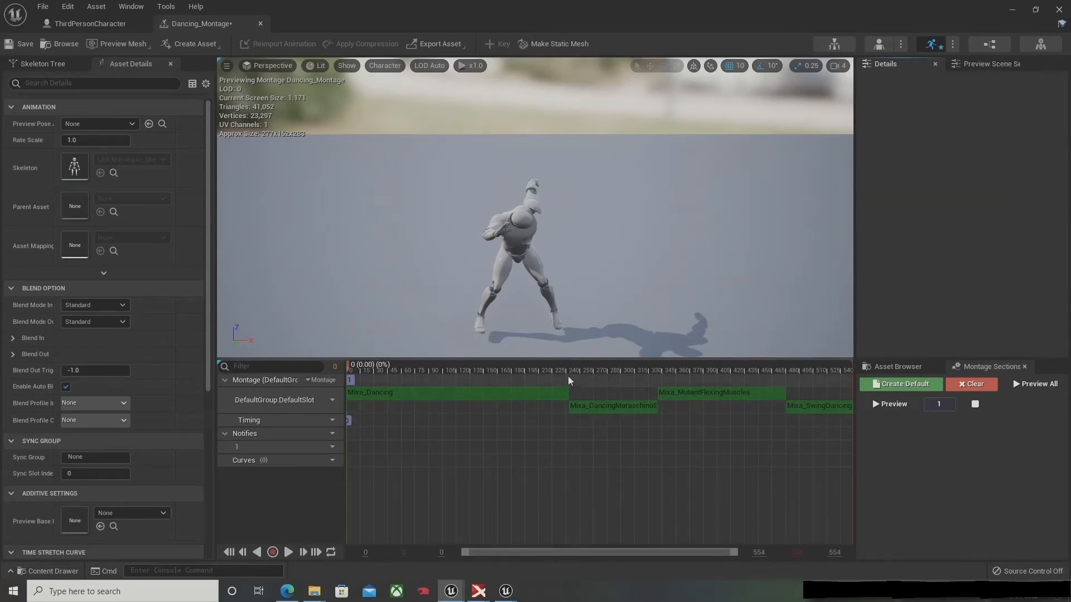
Step: Add a montage section named 2 and align it with the start of the second dance clip
right_click(567, 376)
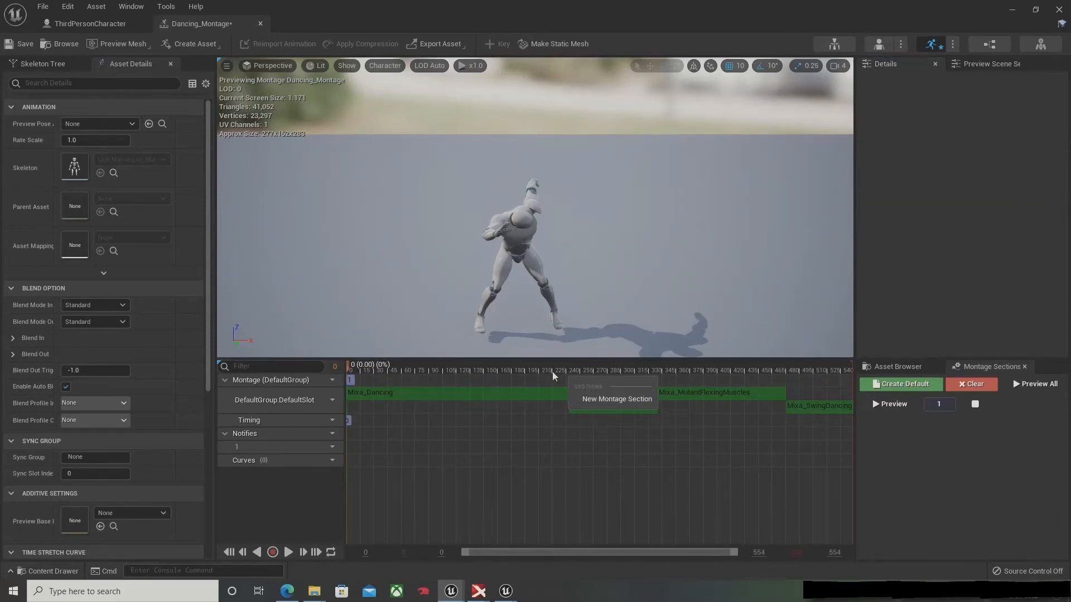
left_click(601, 398)
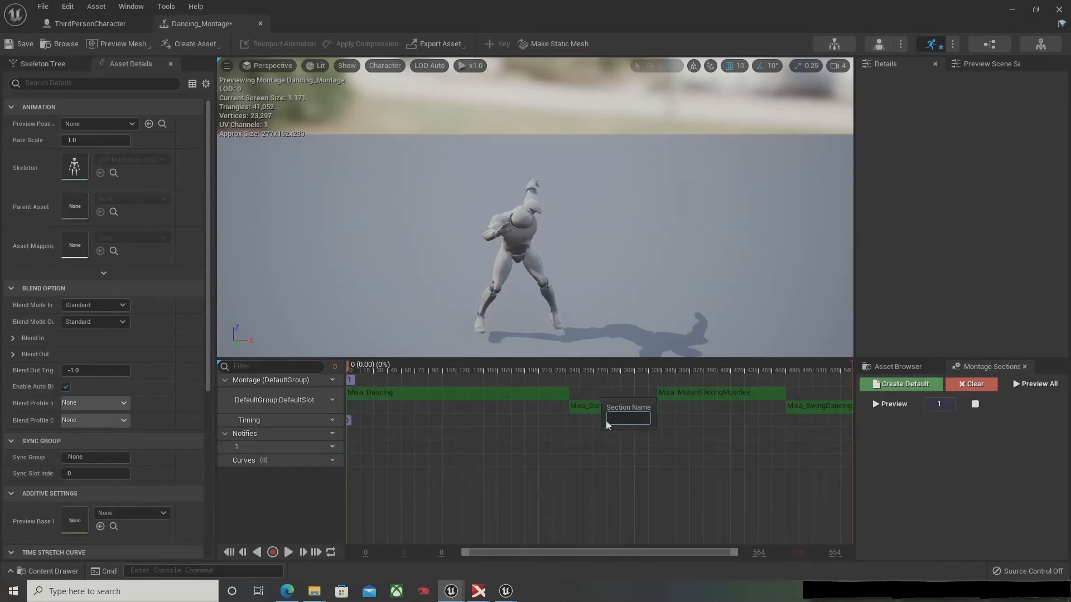
type("2")
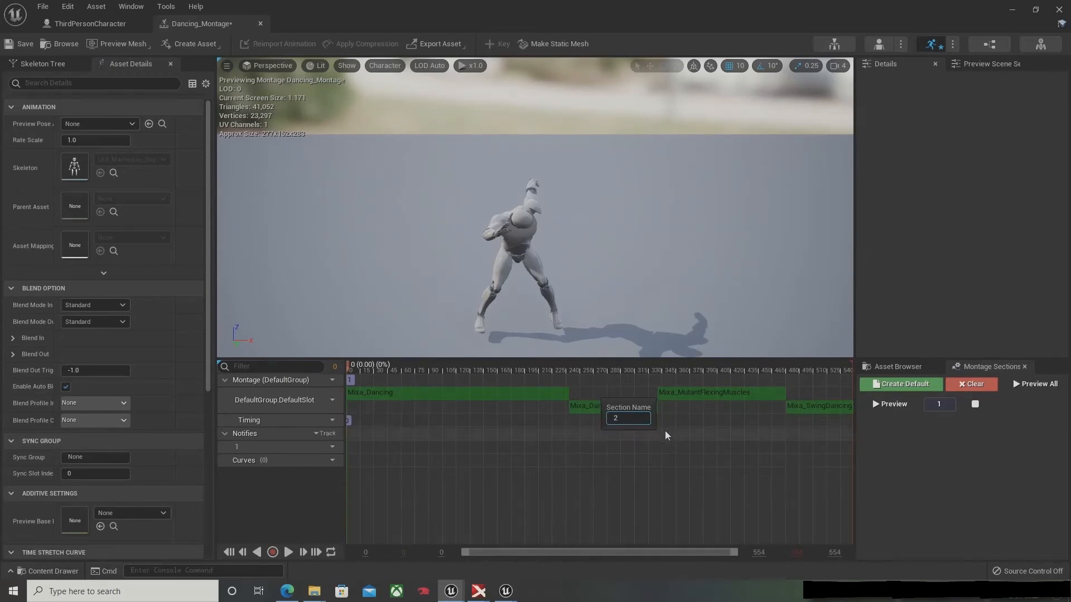
key("Return")
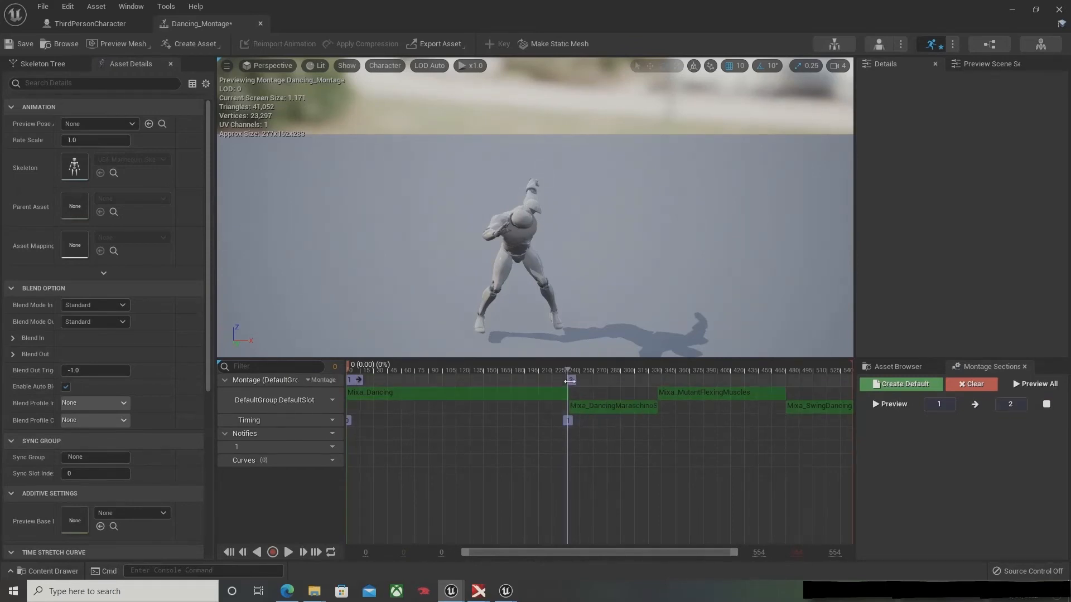
left_click_drag(577, 380, 565, 377)
Step: Add a montage section named 3 and align it with the start of the Mixa_MutantFlexingMuscles clip
right_click(659, 377)
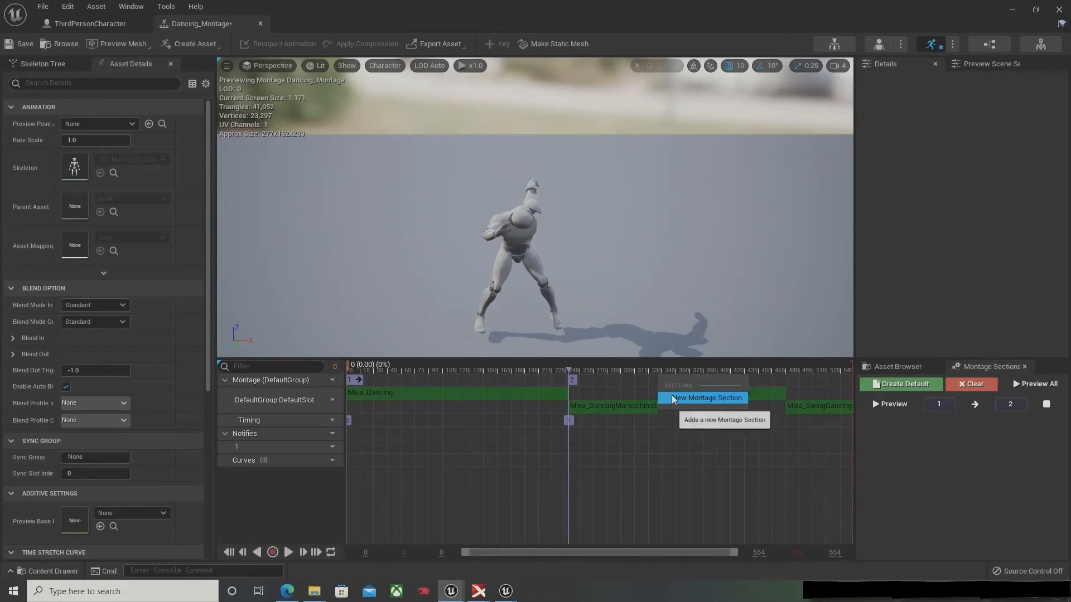
left_click(674, 398)
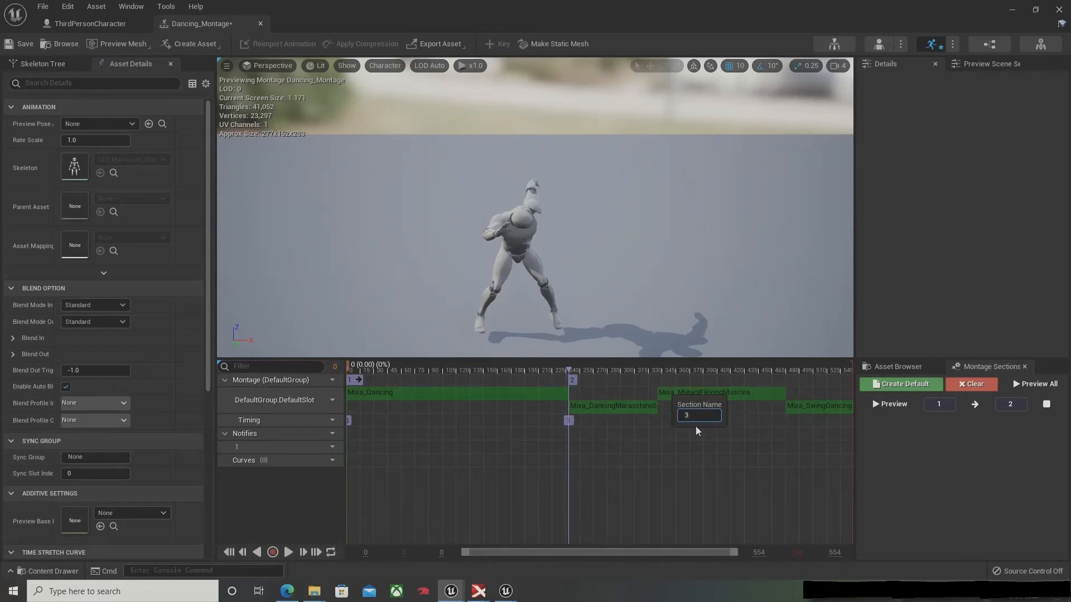
key("Return")
mouse_move(658, 377)
left_mouse_down()
mouse_move(639, 378)
mouse_move(654, 378)
left_mouse_up()
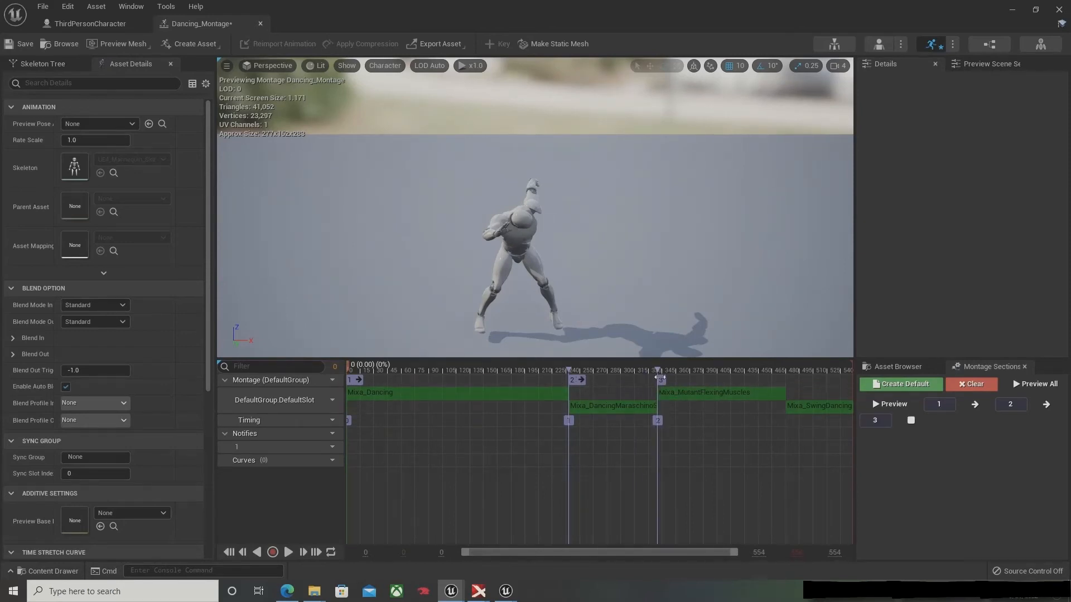
Step: Add a montage section named 4, align it with the start of the Mixa_SwingDancing clip, and save the montage
right_click(786, 377)
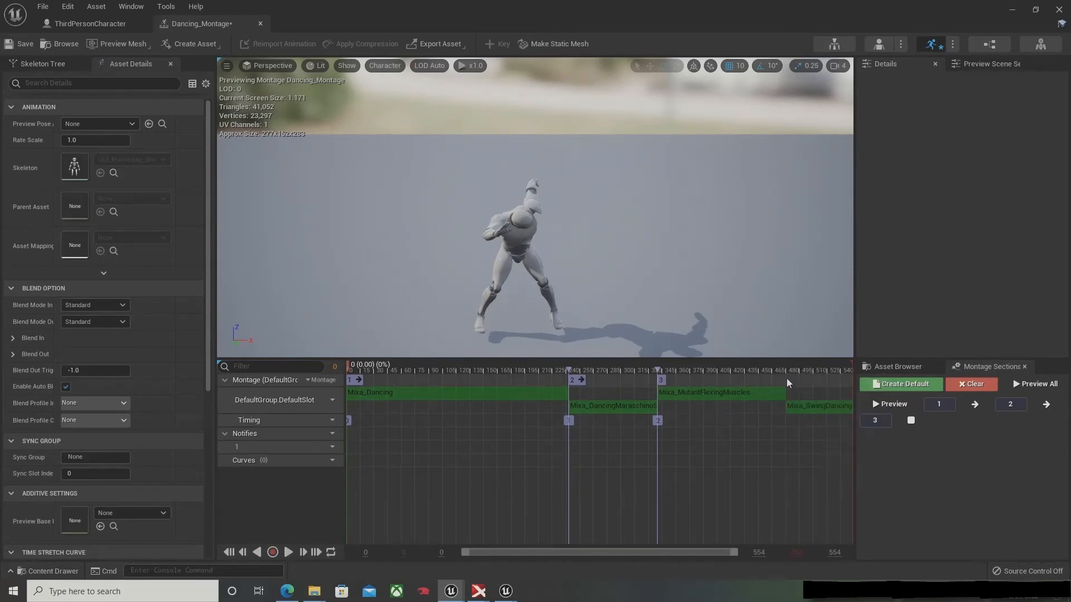
right_click(783, 378)
left_click(820, 399)
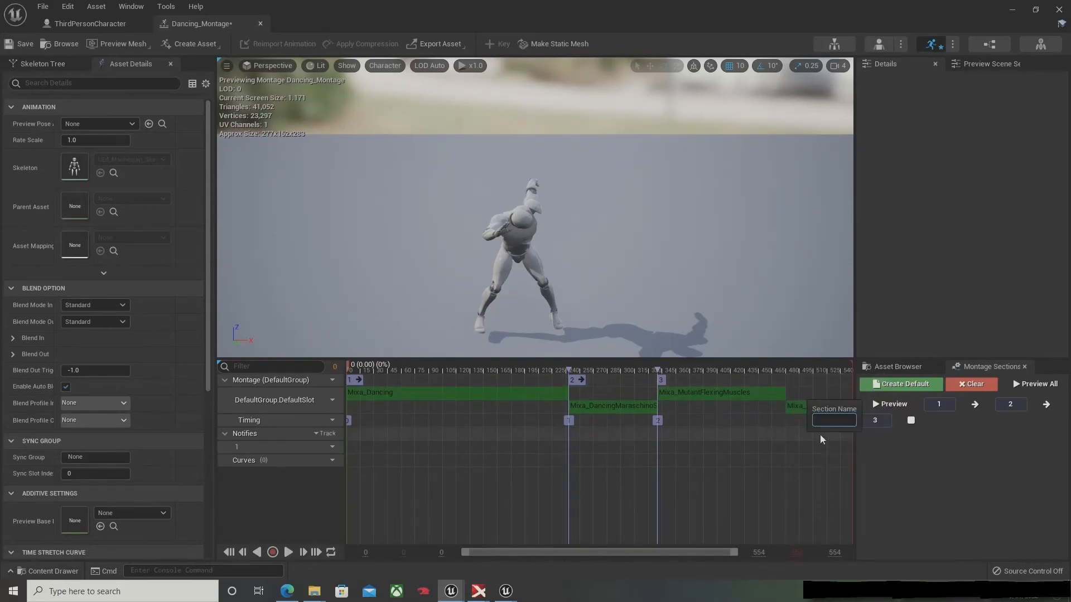
type("4")
key("Return")
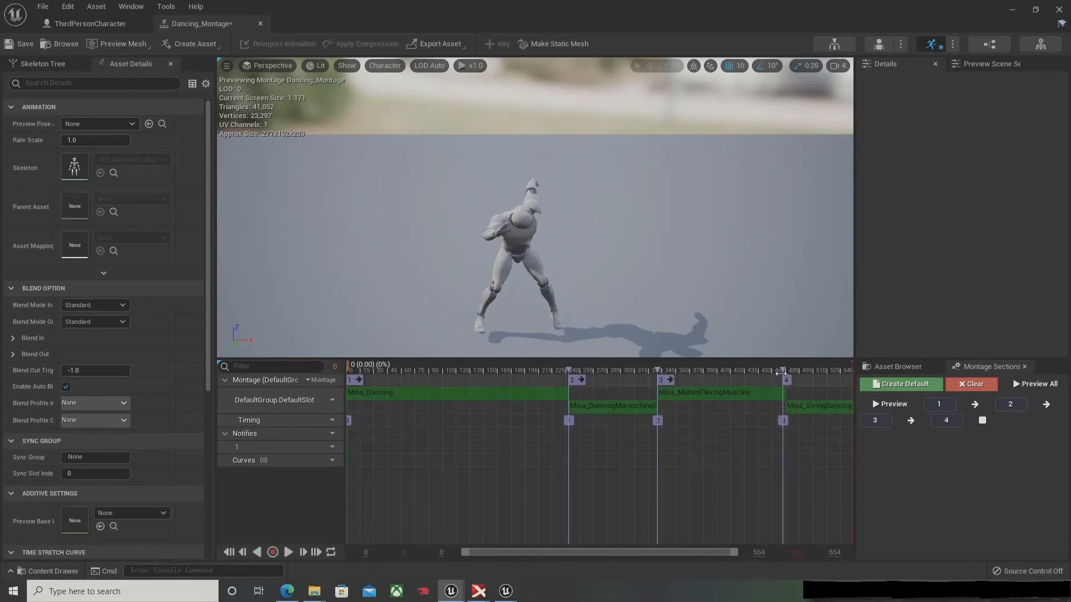
mouse_move(783, 379)
left_mouse_down()
mouse_move(798, 374)
mouse_move(787, 376)
left_mouse_up()
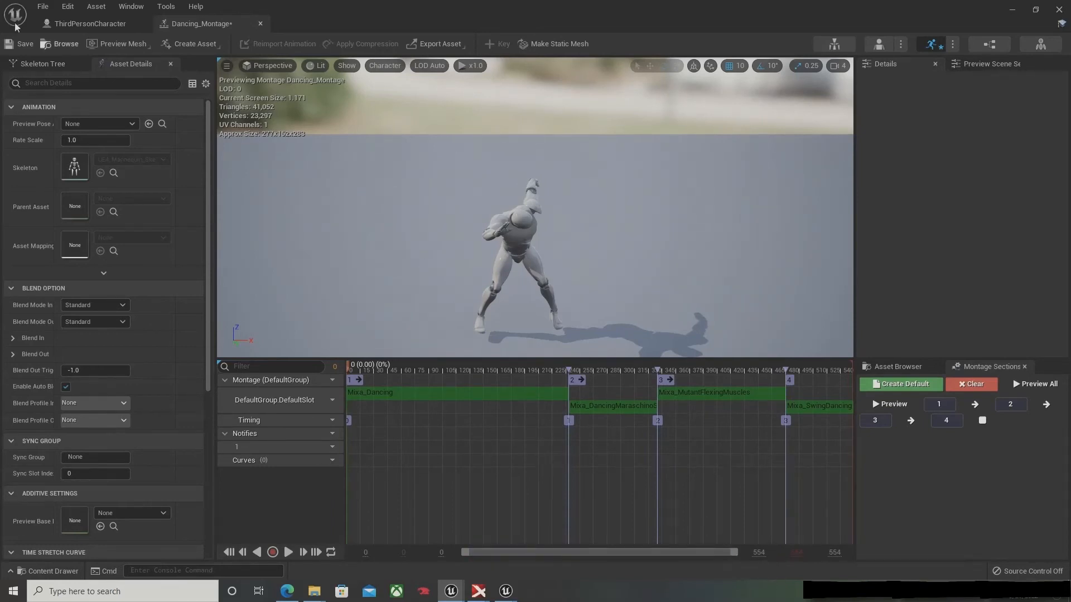
left_click(21, 44)
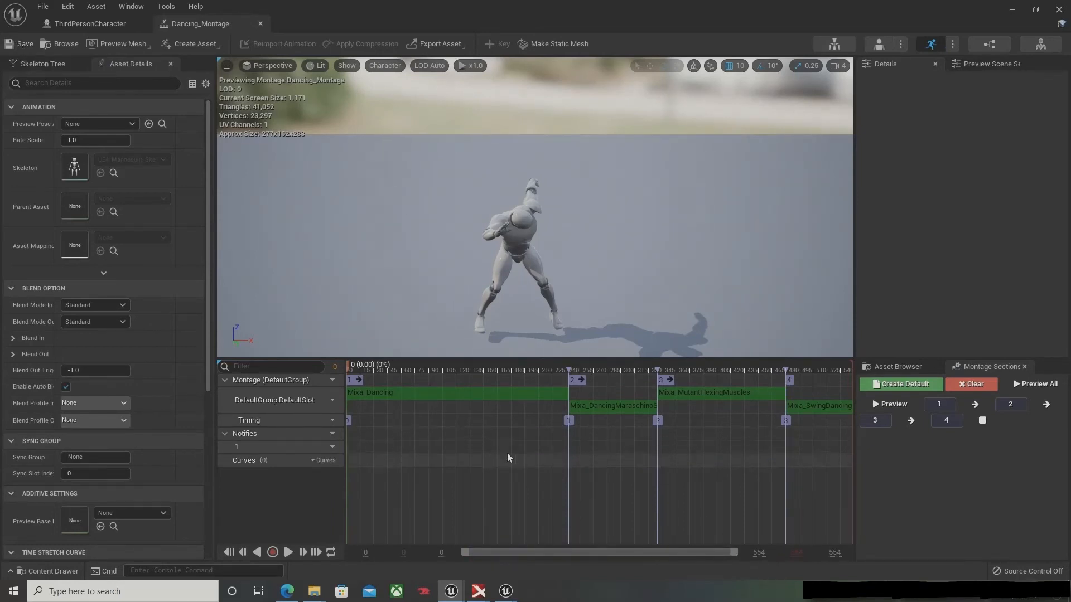
Step: Inspect the Mixa_Dancing segment's properties, the available animation assets and the montage's section order
left_click(438, 394)
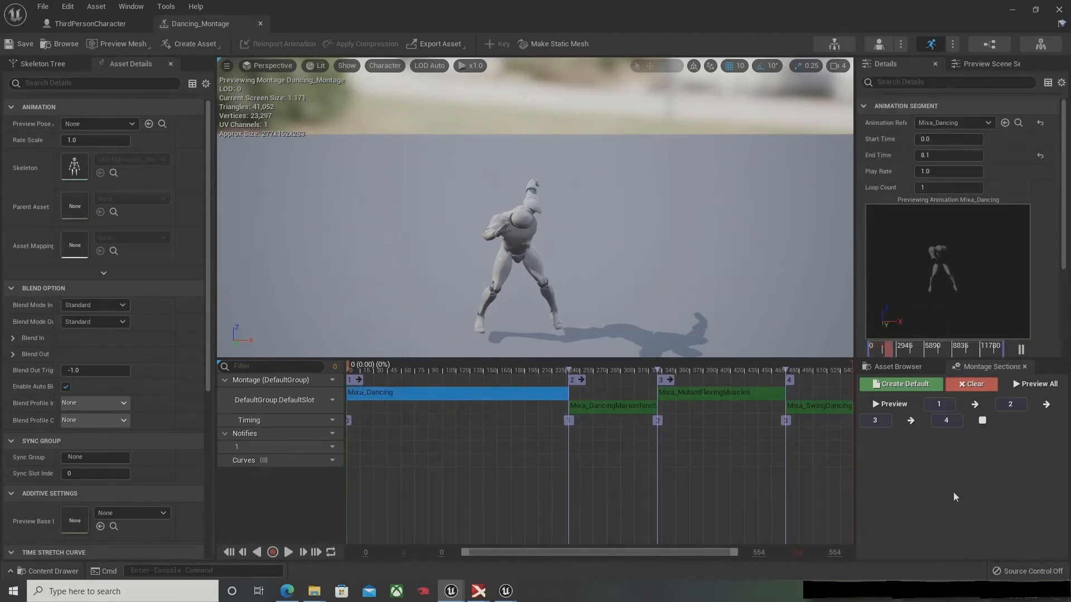
left_click(898, 367)
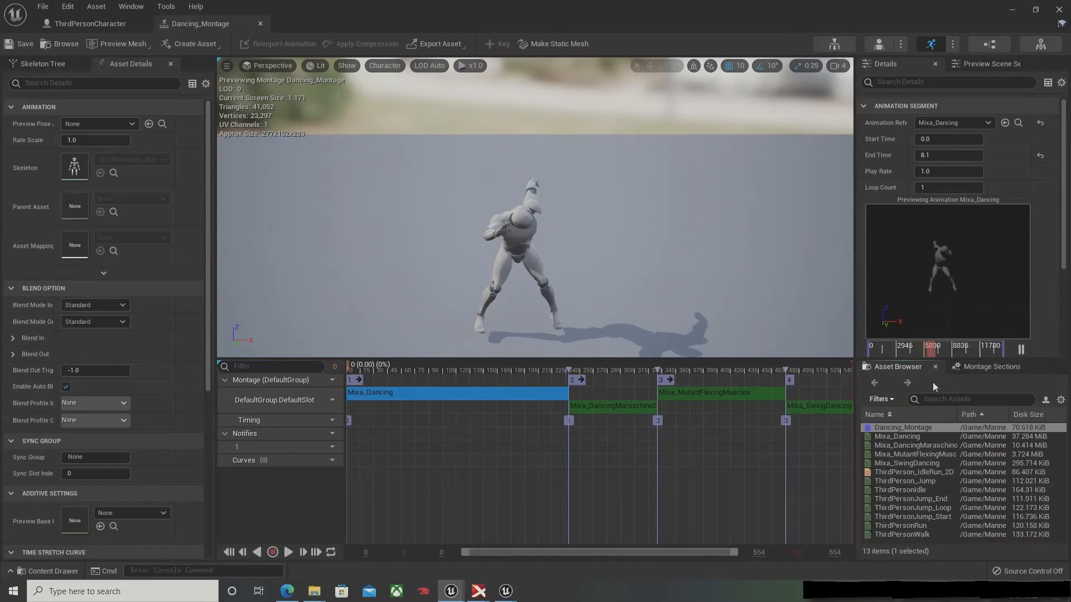
left_click(988, 368)
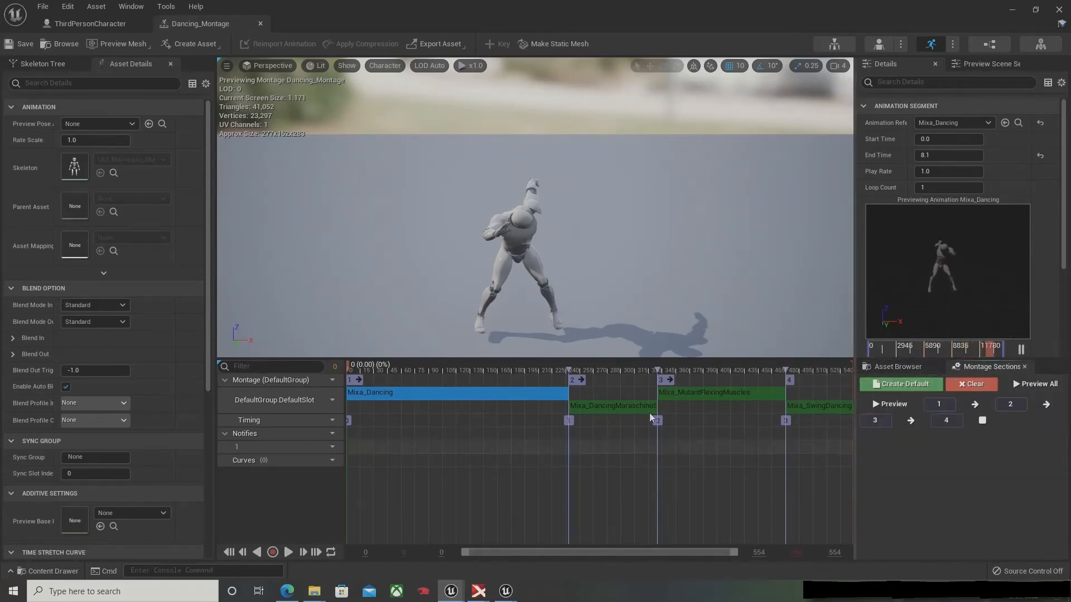
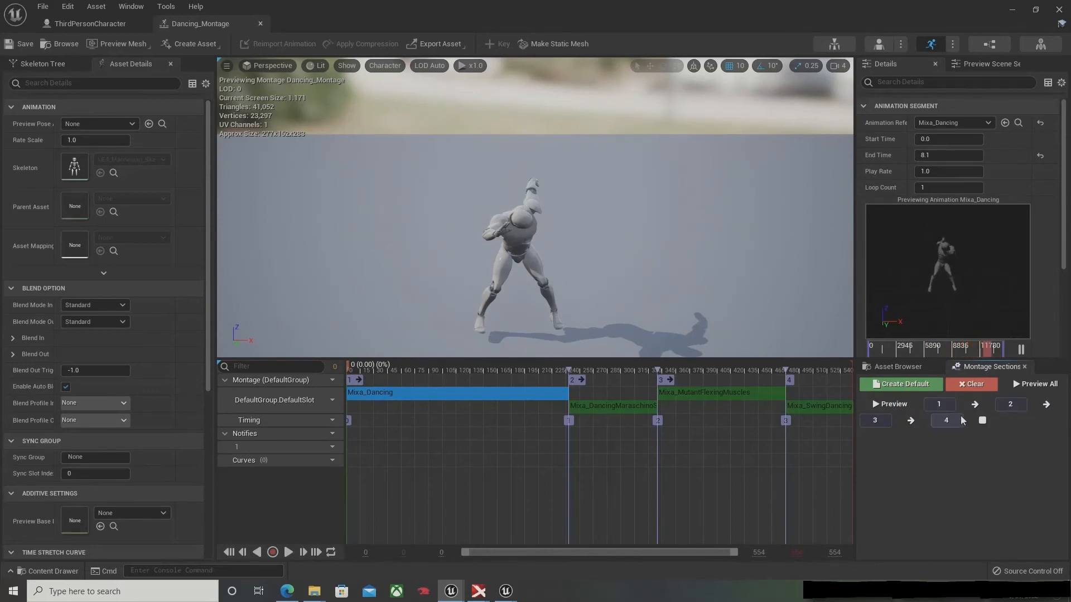
Step: Link montage sections 1, 2, 3 and 4 each back to itself as its own next section, and save the montage
left_click(975, 404)
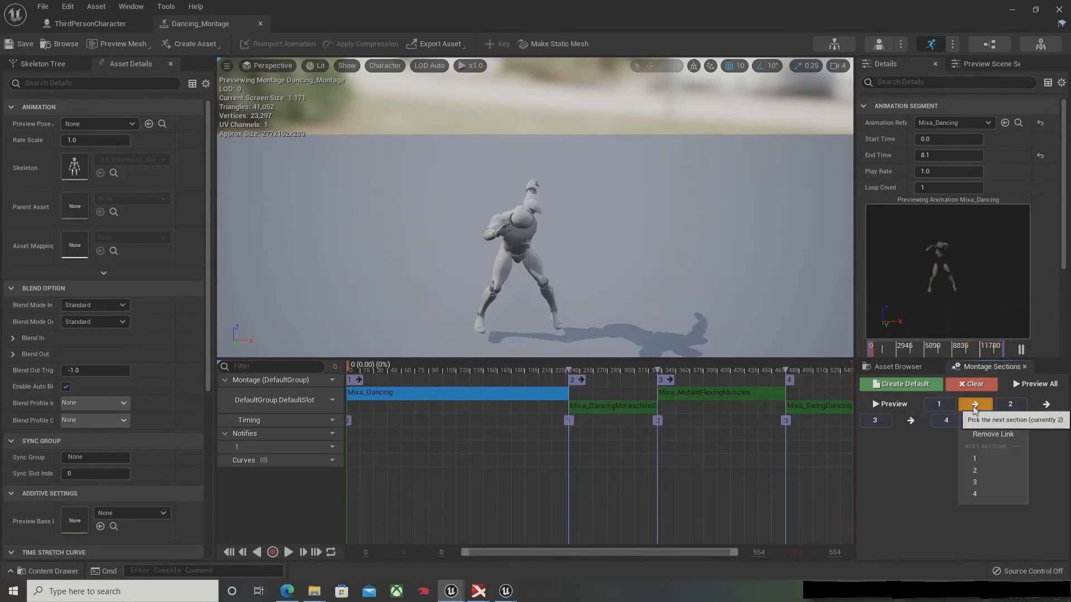
left_click(989, 460)
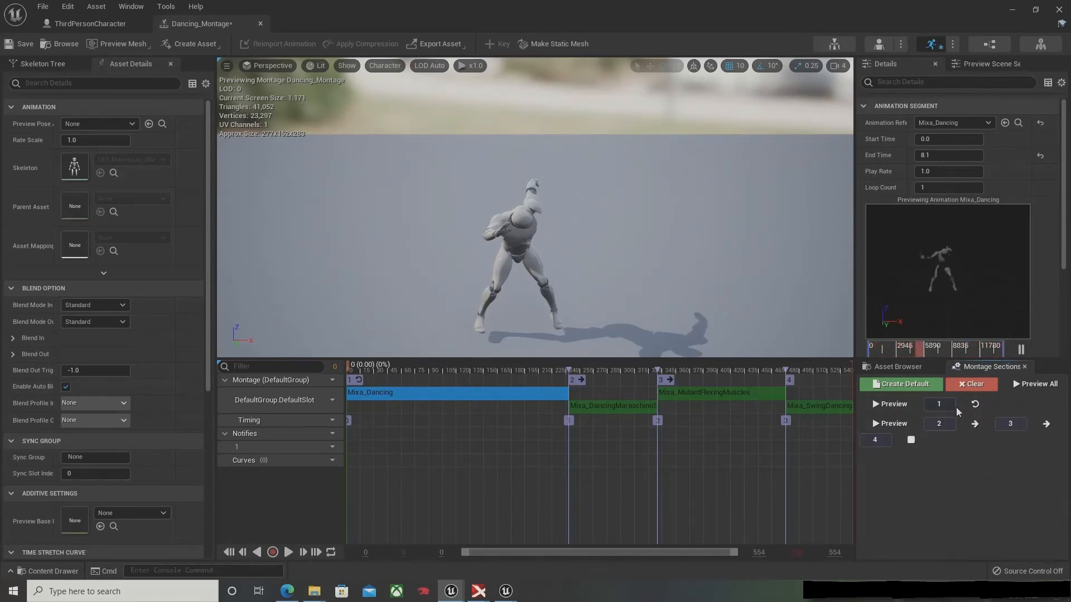
left_click(966, 428)
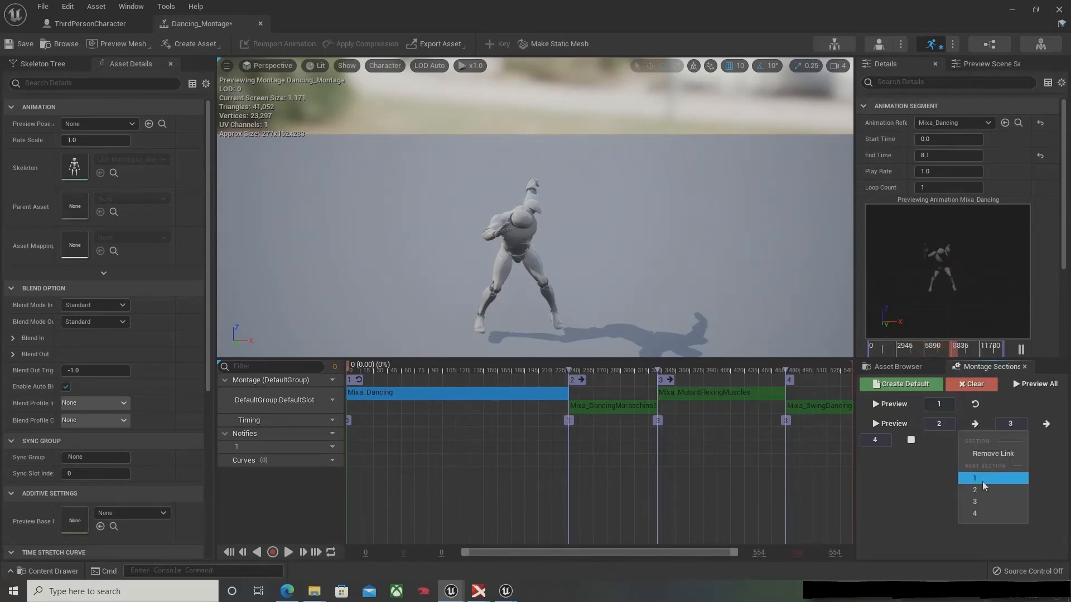
left_click(984, 487)
left_click(975, 443)
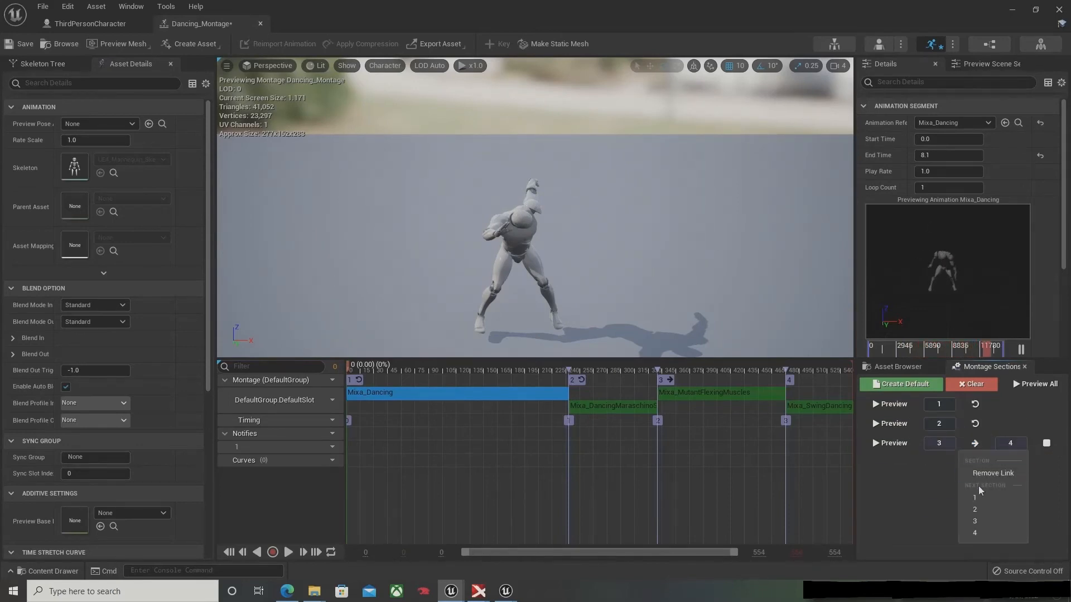
left_click(984, 510)
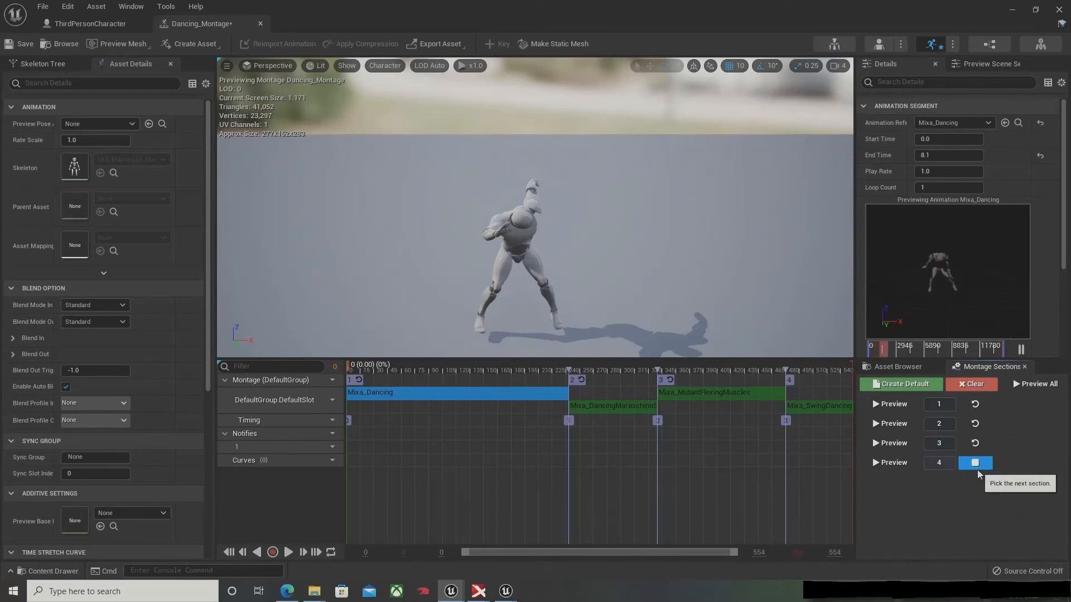
left_click(975, 462)
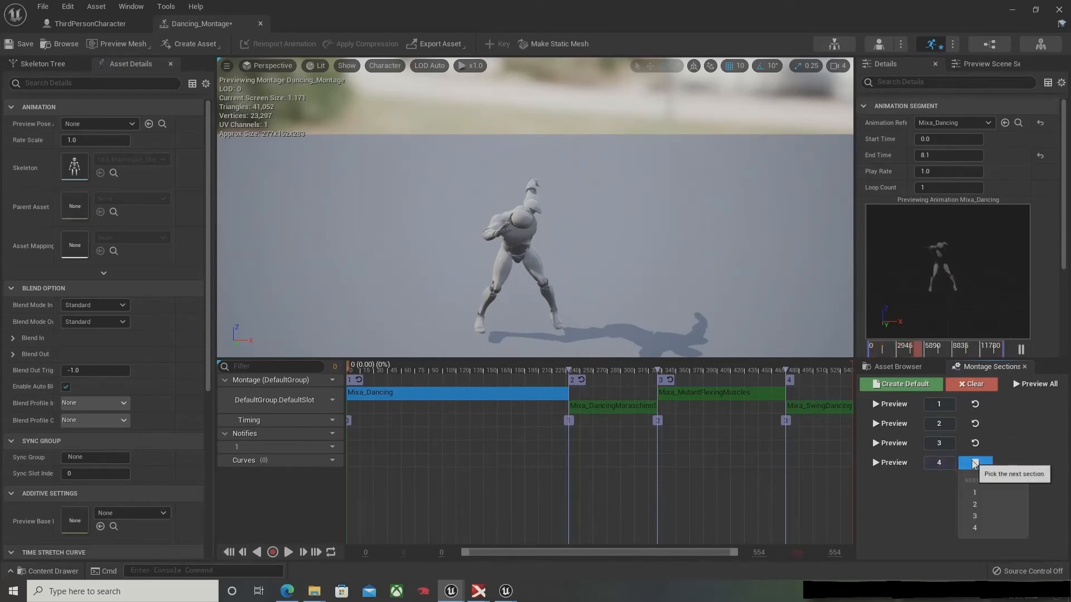
left_click(993, 527)
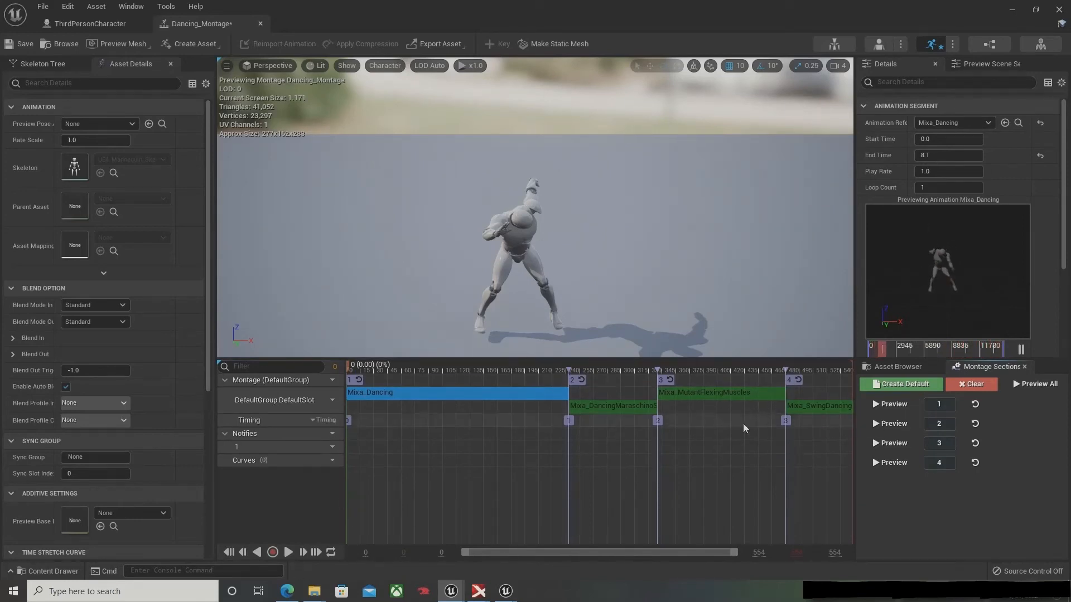
left_click(595, 370)
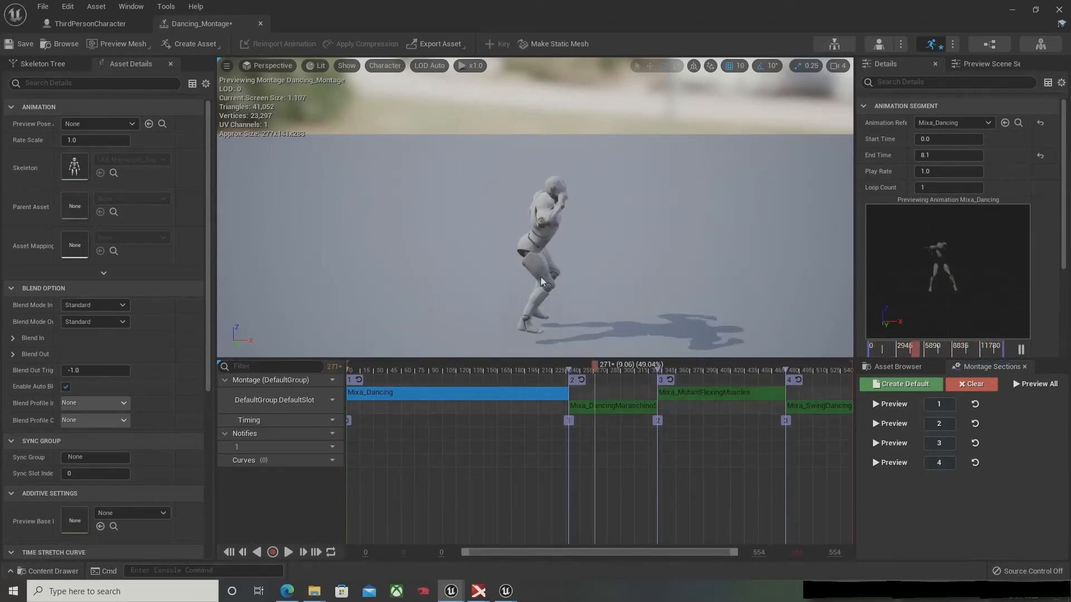
left_click(17, 44)
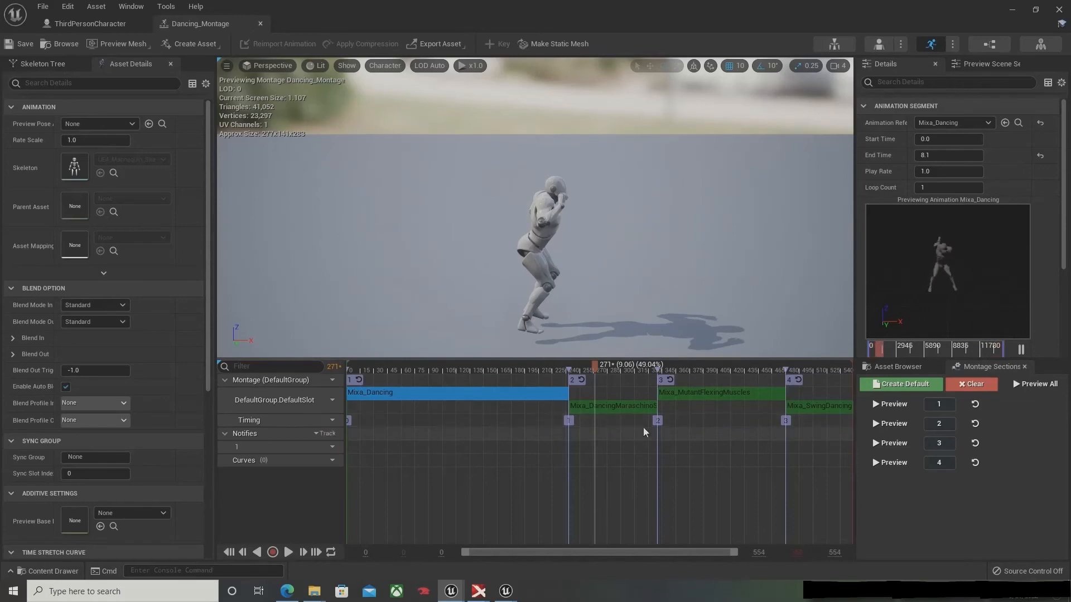
Step: Return to the ThirdPersonCharacter event graph and expose Play Montage's Starting Section as a connected input of the Multi_PlayMontage event
left_click(1058, 11)
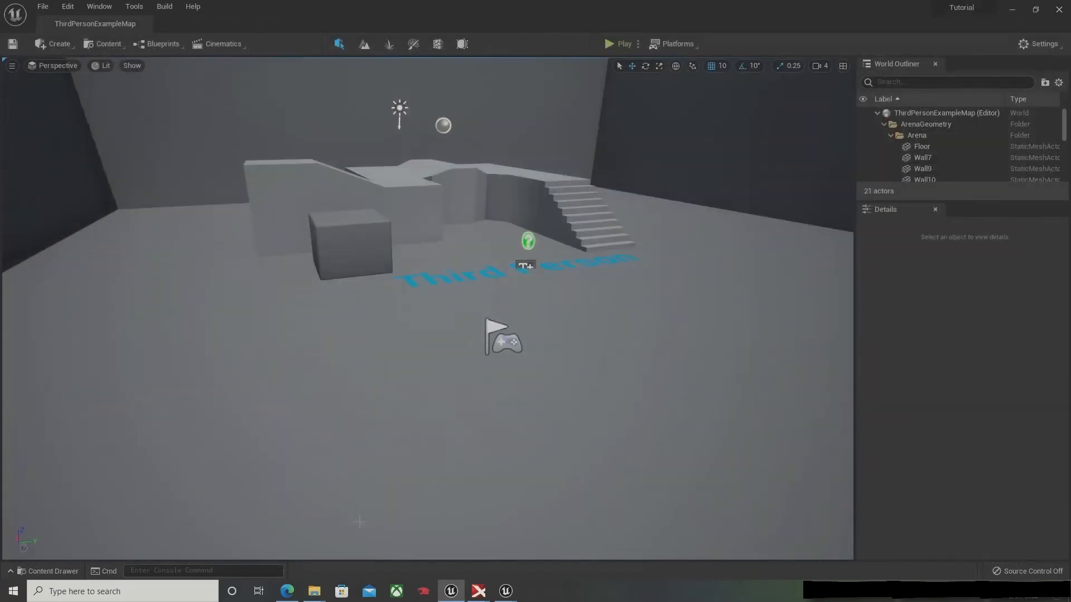
left_click(51, 572)
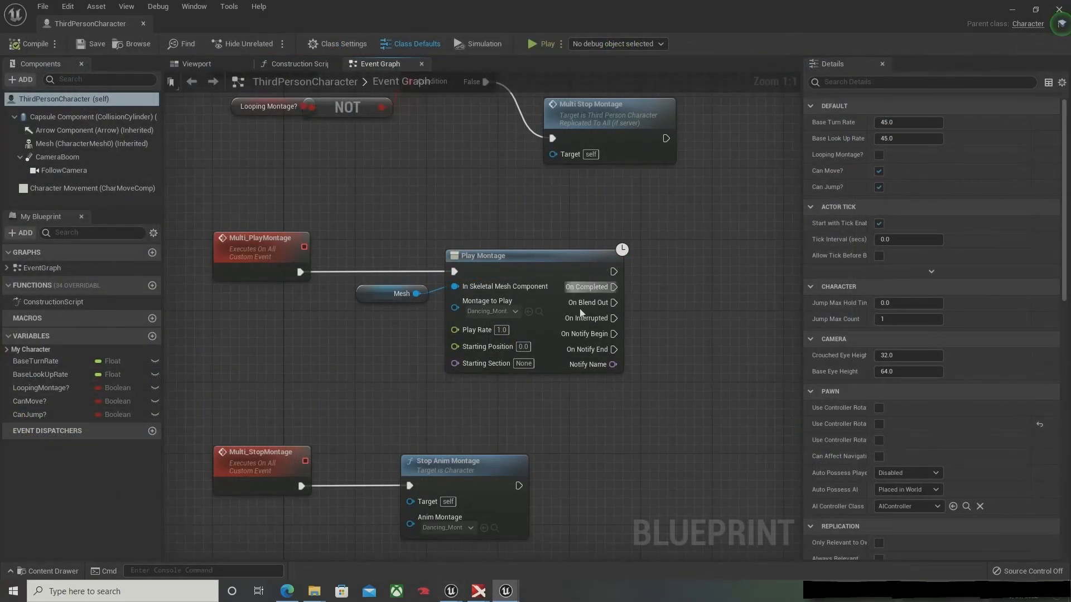
right_click_drag(510, 373, 647, 372)
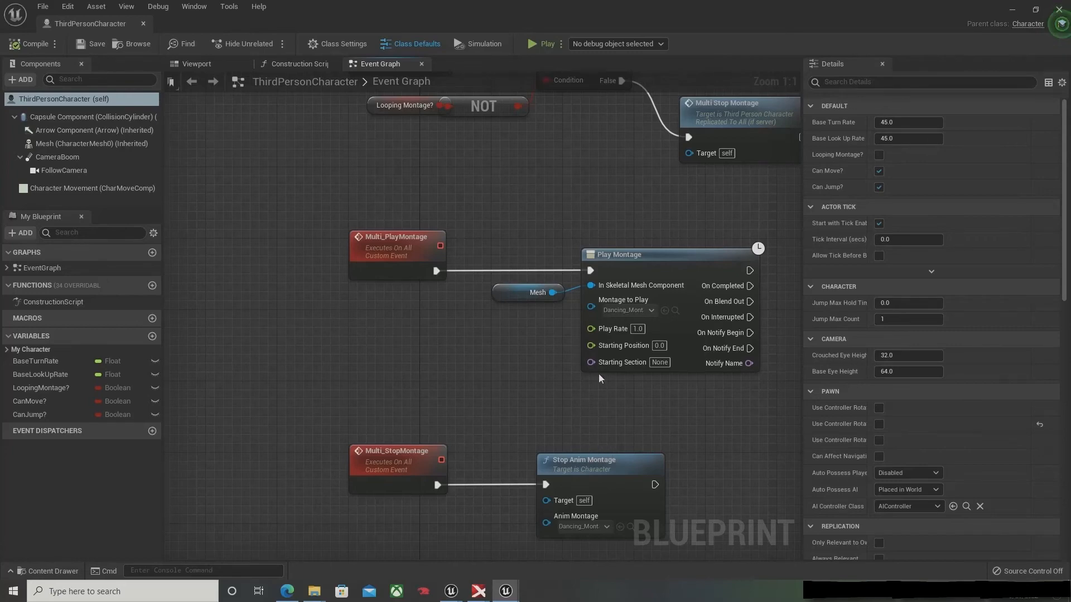
left_click_drag(592, 363, 391, 279)
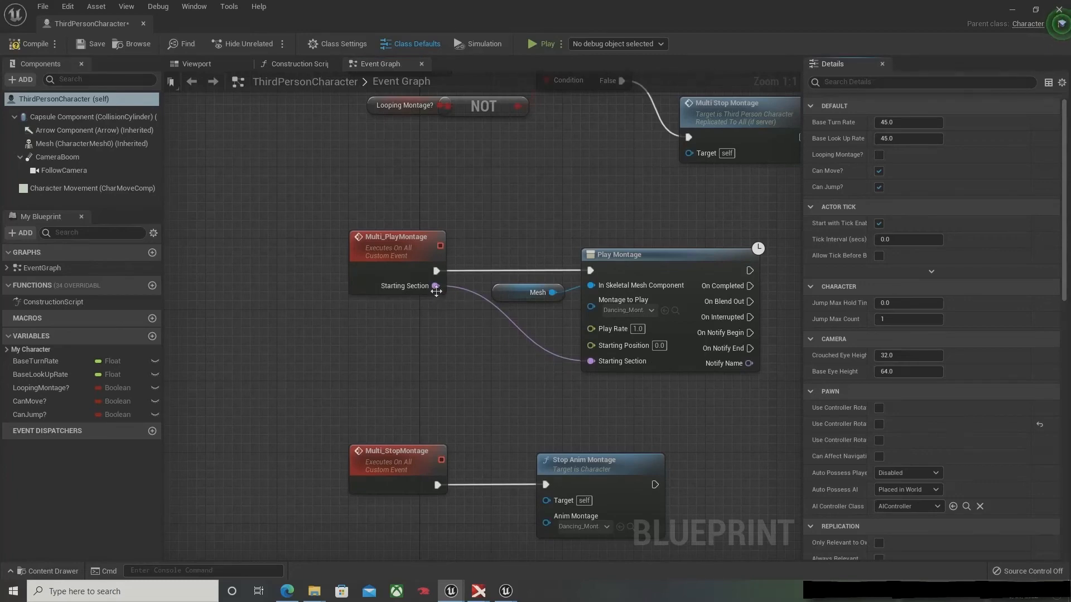
left_click(414, 252)
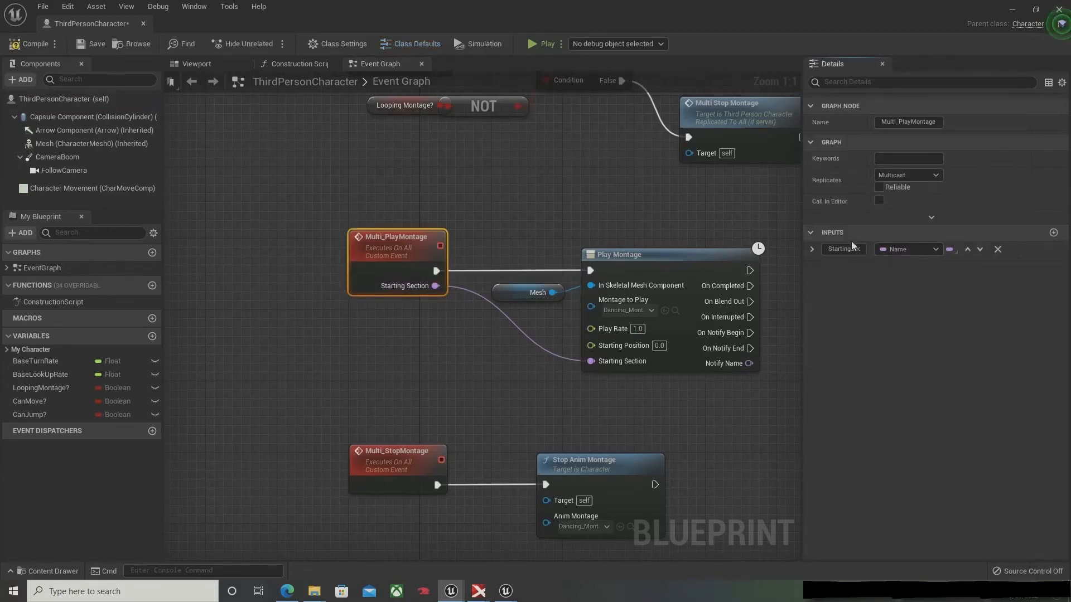
Step: Move the Multi Play Montage call node farther from the Branch in the Server_PlayMontage logic to free space before it
right_click_drag(619, 218, 455, 410)
left_click_drag(703, 164, 511, 283)
left_click_drag(585, 198, 719, 164)
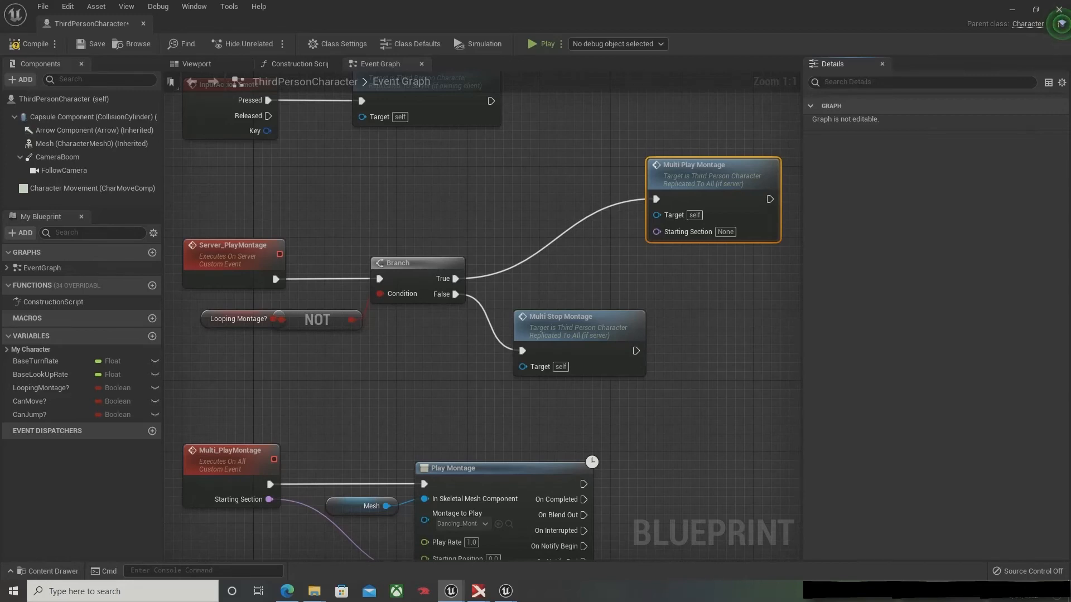
right_click_drag(215, 368, 338, 263)
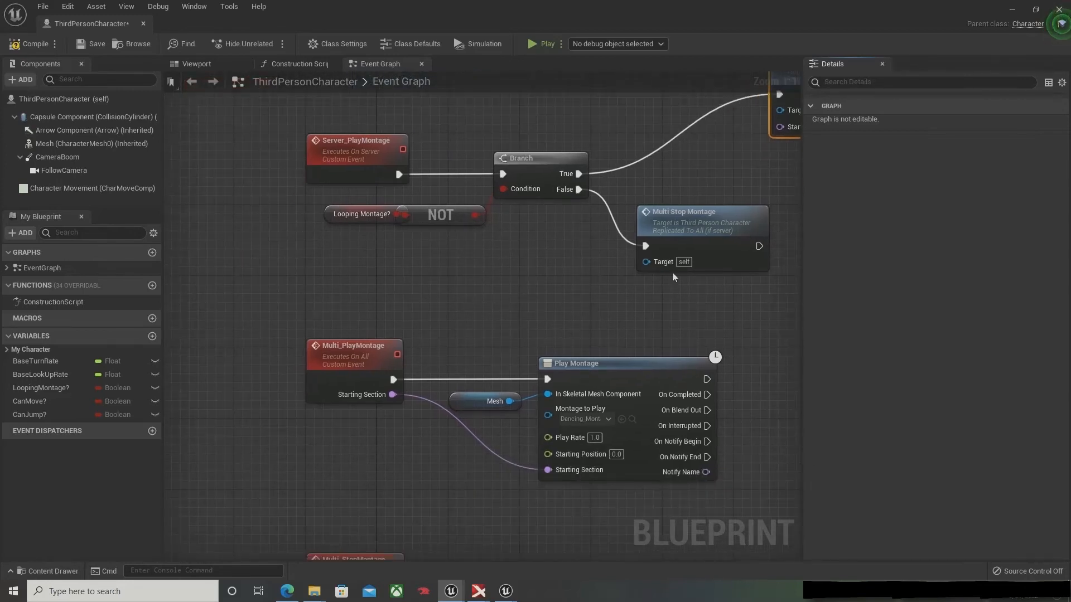
right_click_drag(673, 277, 477, 404)
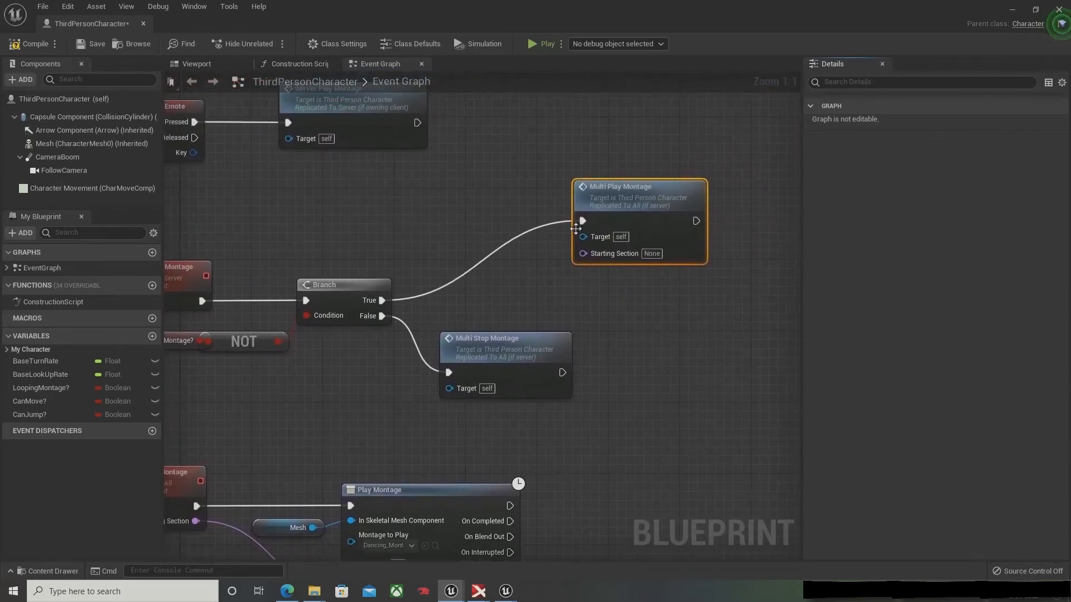
left_click_drag(632, 187, 672, 167)
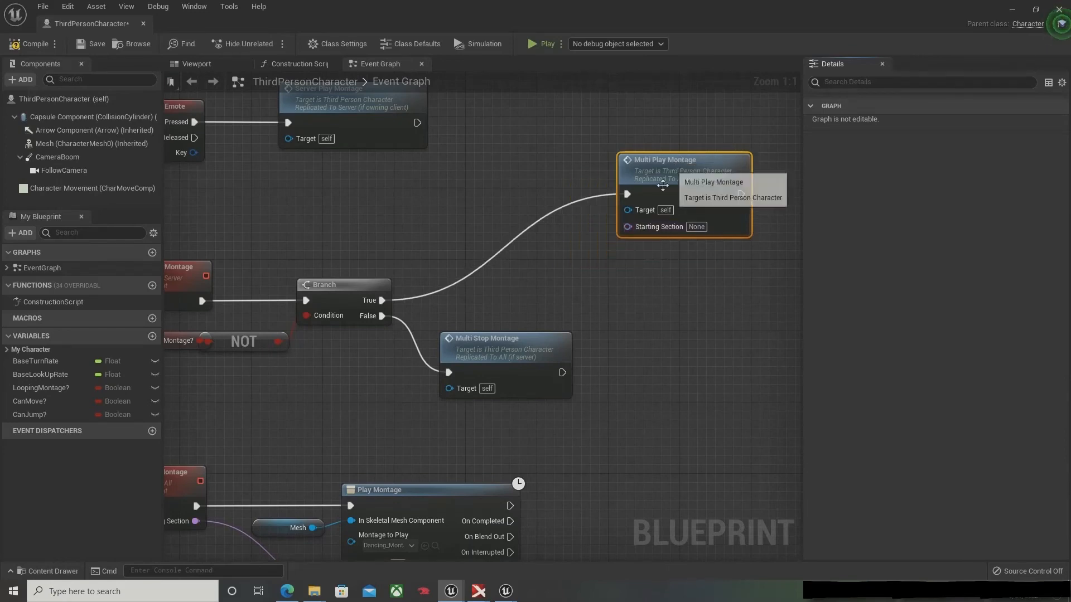
right_click_drag(655, 271, 582, 289)
right_click_drag(396, 437, 556, 292)
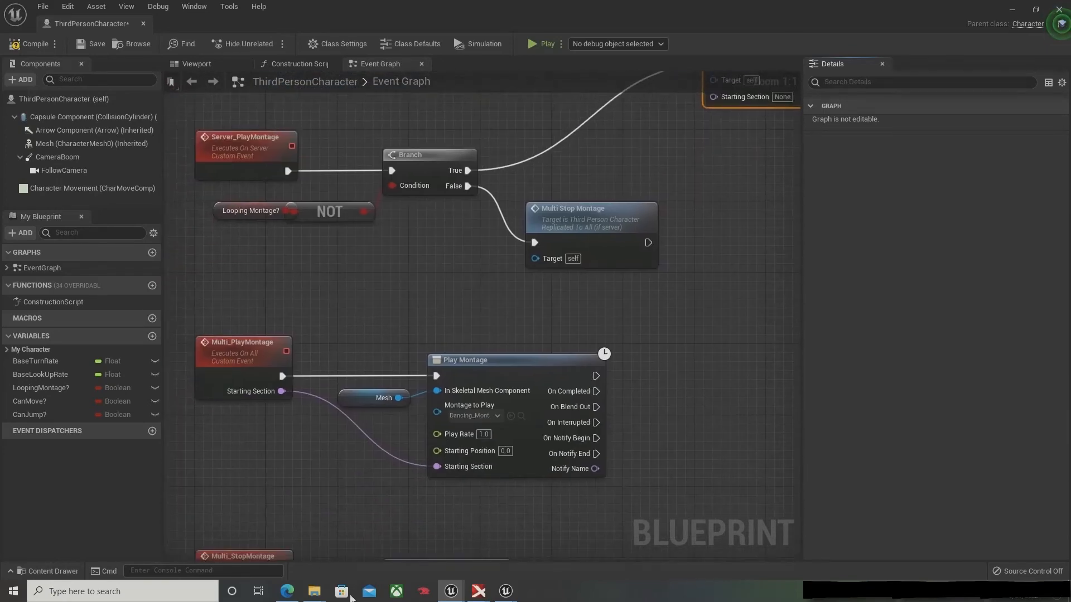
right_click_drag(543, 185, 468, 375)
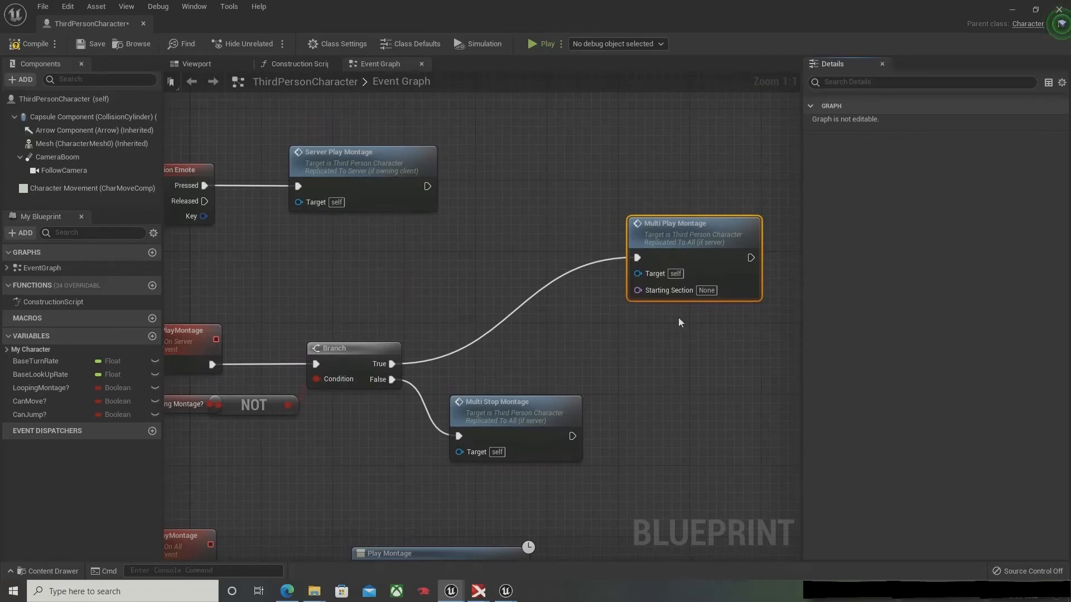
right_click_drag(798, 335, 685, 339)
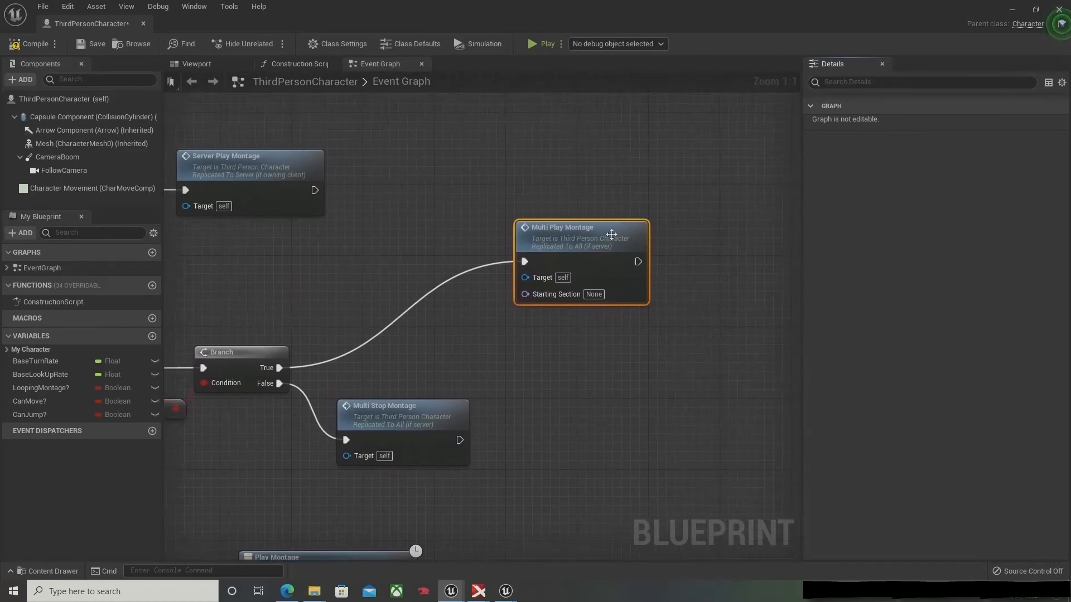
left_click_drag(621, 252, 681, 247)
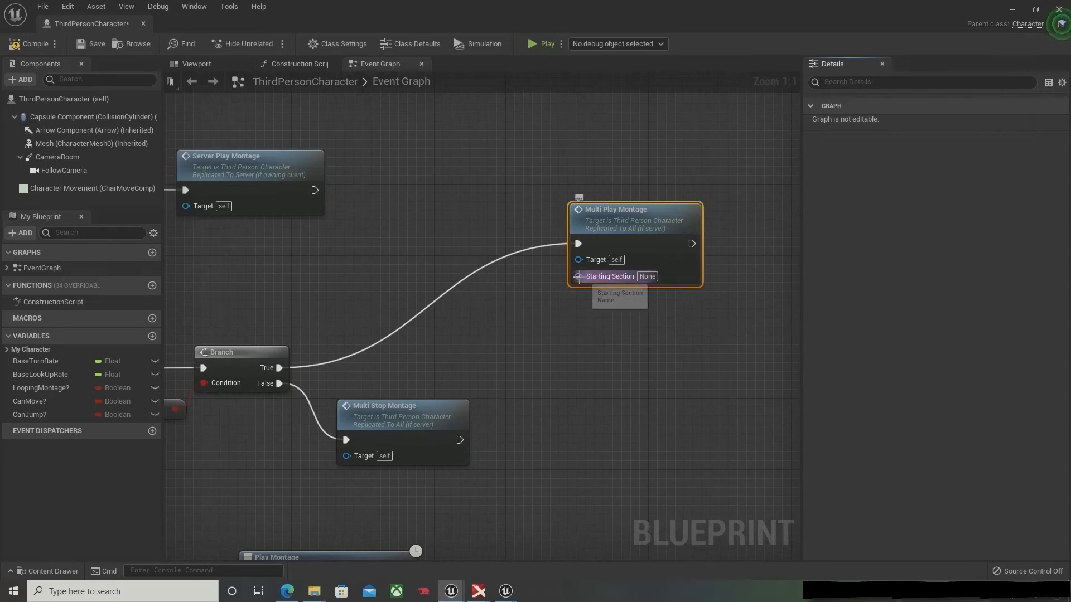
Step: Add a Make Literal Name node with value 1 feeding the Starting Section of the Multi Play Montage call
left_click_drag(579, 276, 504, 319)
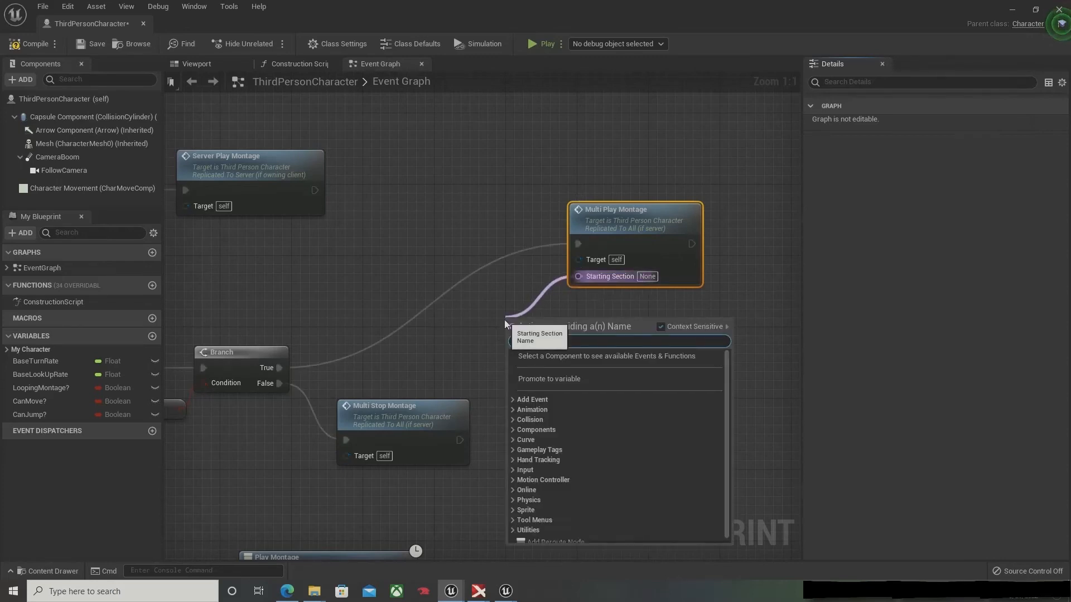
type("make")
key("Return")
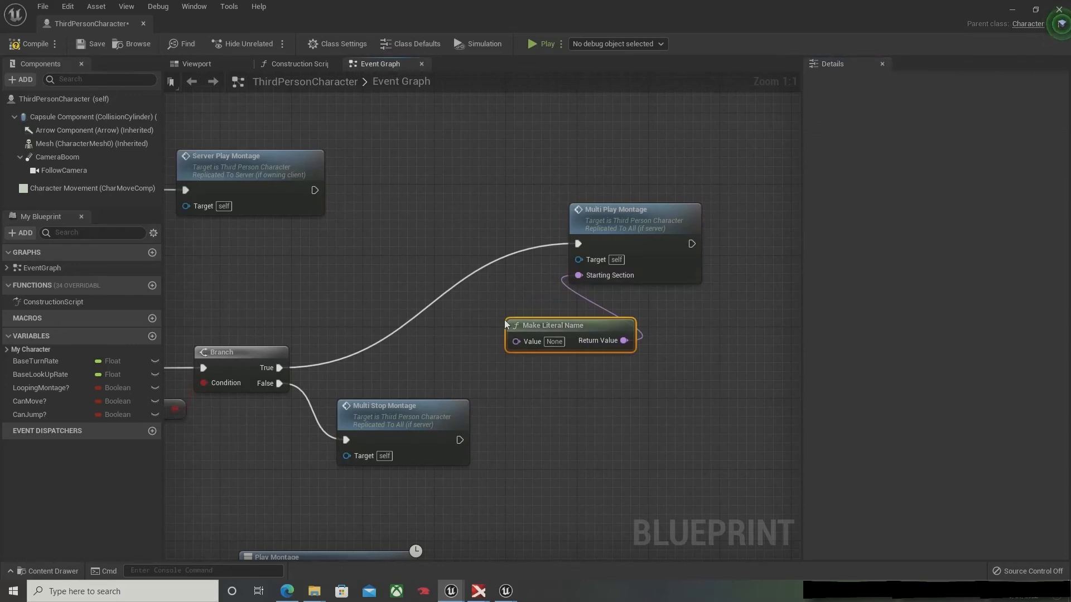
left_click_drag(591, 324, 536, 315)
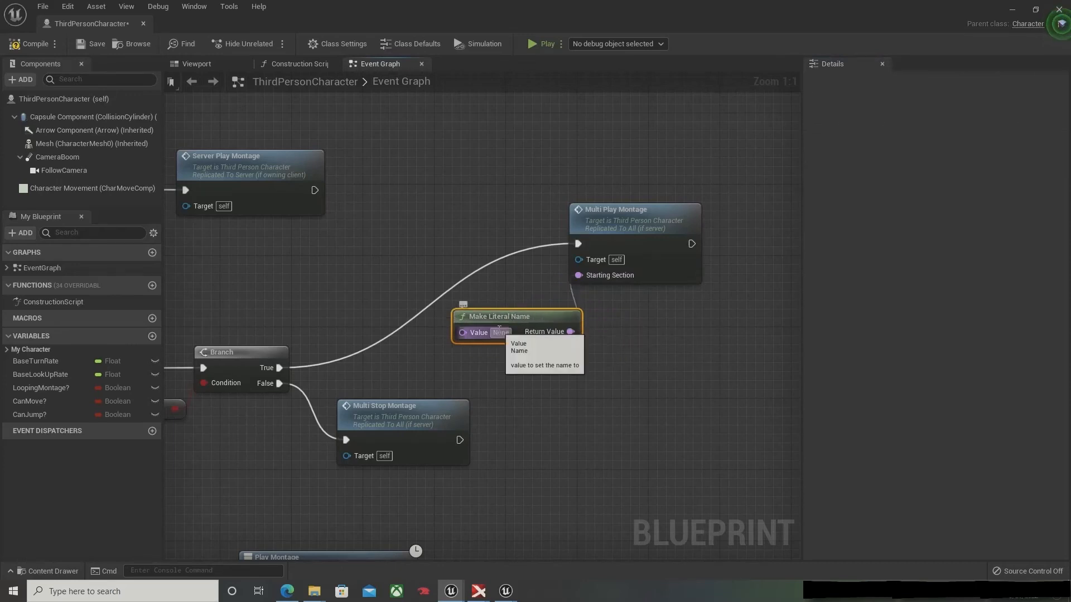
left_click(500, 332)
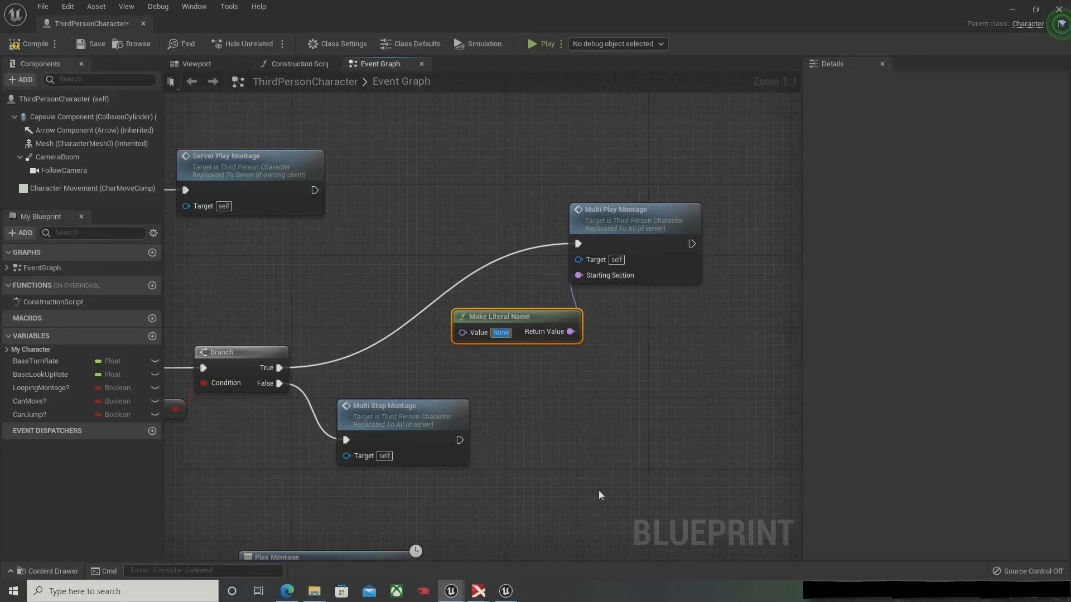
type("1")
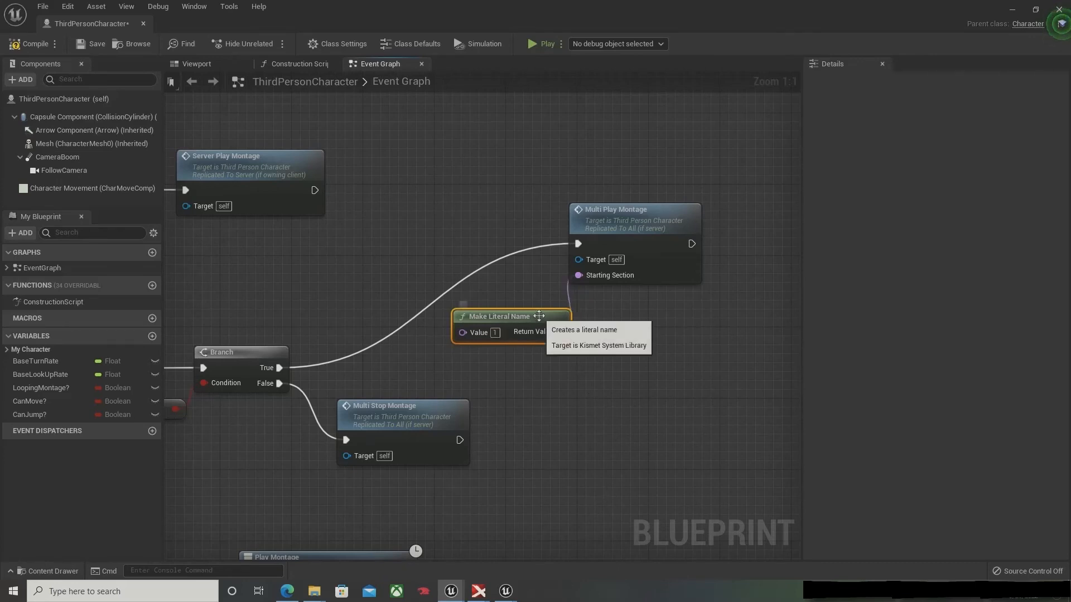
Step: Detach the Make Literal Name node from the Multi Play Montage call and paste three copies of it
left_click_drag(536, 316, 421, 272)
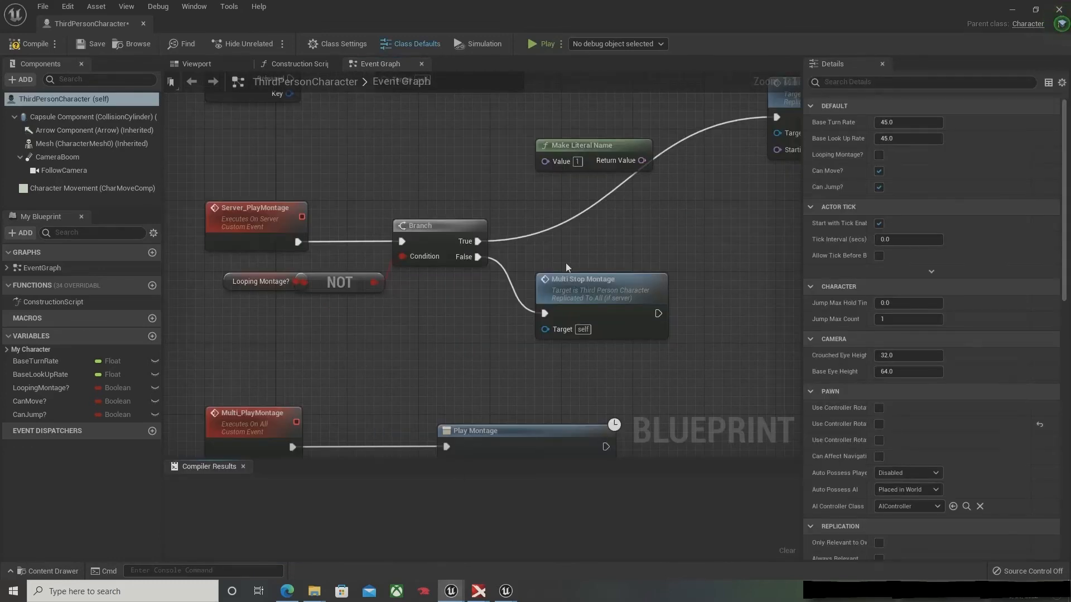
right_click_drag(566, 270, 517, 257)
left_click_drag(518, 256, 545, 230)
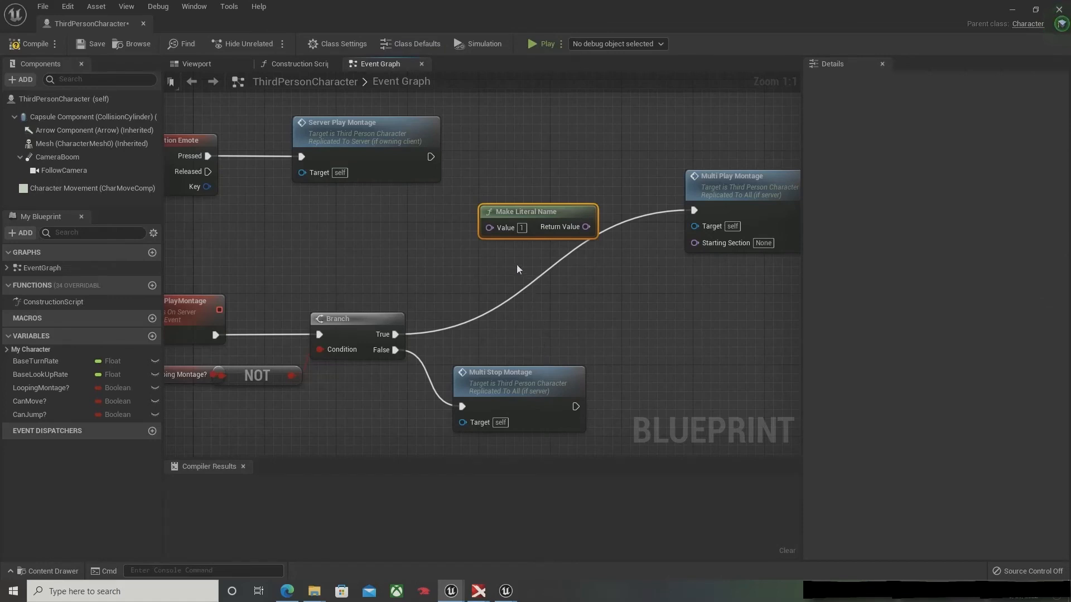
key("ctrl+v")
key("ctrl+v")
key("ctrl+v")
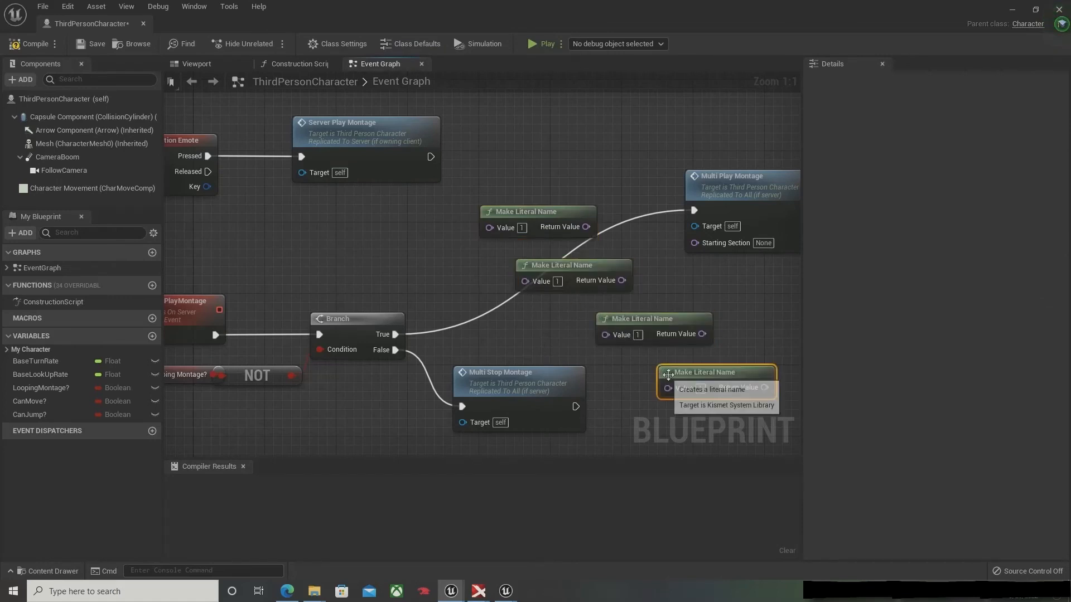
Step: Stack the three Make Literal Name copies under the original and set their values to 2, 3 and 4
left_click_drag(580, 265, 551, 255)
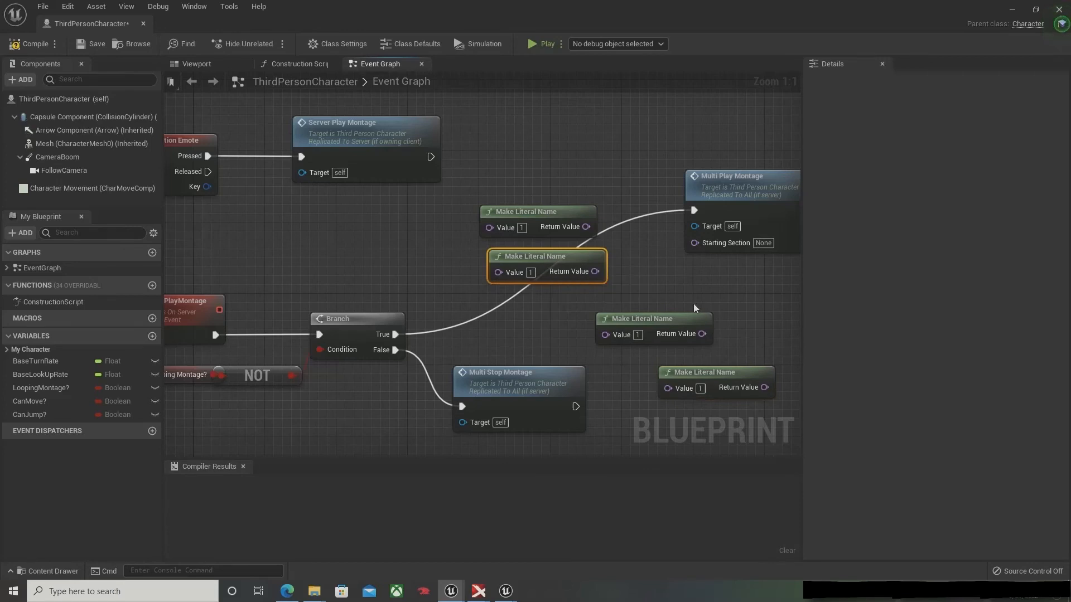
right_click_drag(694, 309, 538, 272)
left_click_drag(509, 279, 402, 261)
left_click_drag(539, 337, 369, 301)
left_click(375, 236)
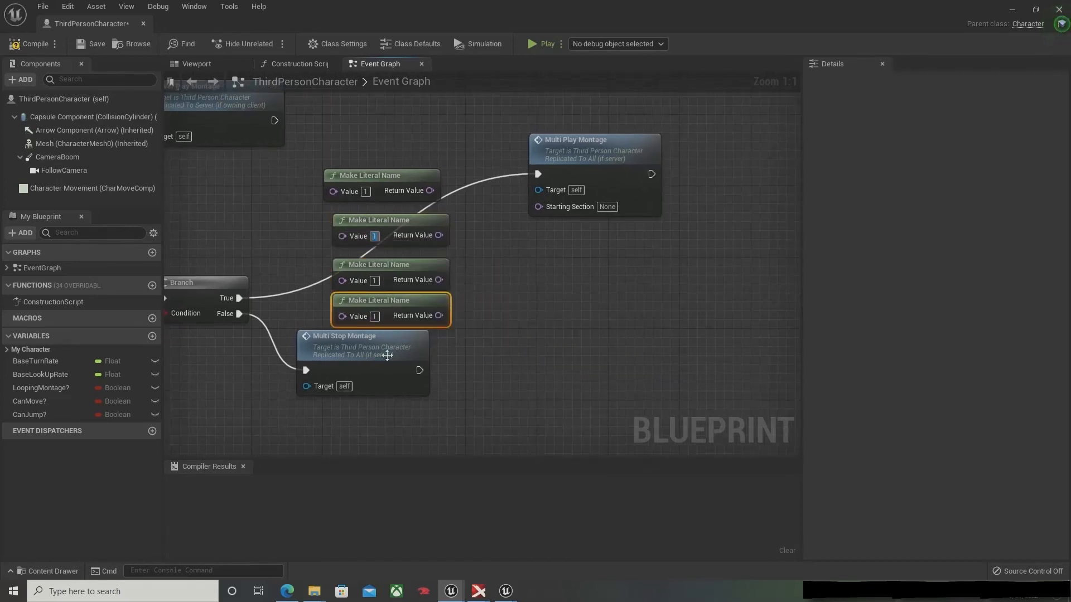
left_click(375, 281)
type("3")
left_click(375, 317)
Step: Move the Multi Play Montage call farther away and feed the Make Literal Name node with value 1 into a new Make Array node
left_click_drag(580, 159, 677, 141)
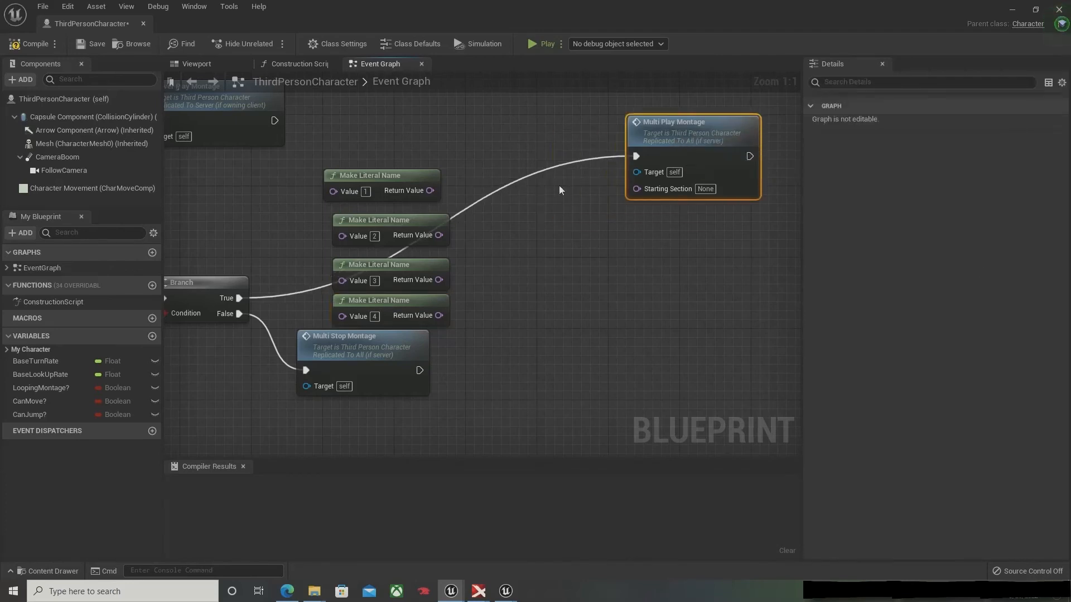
left_click_drag(420, 183, 534, 228)
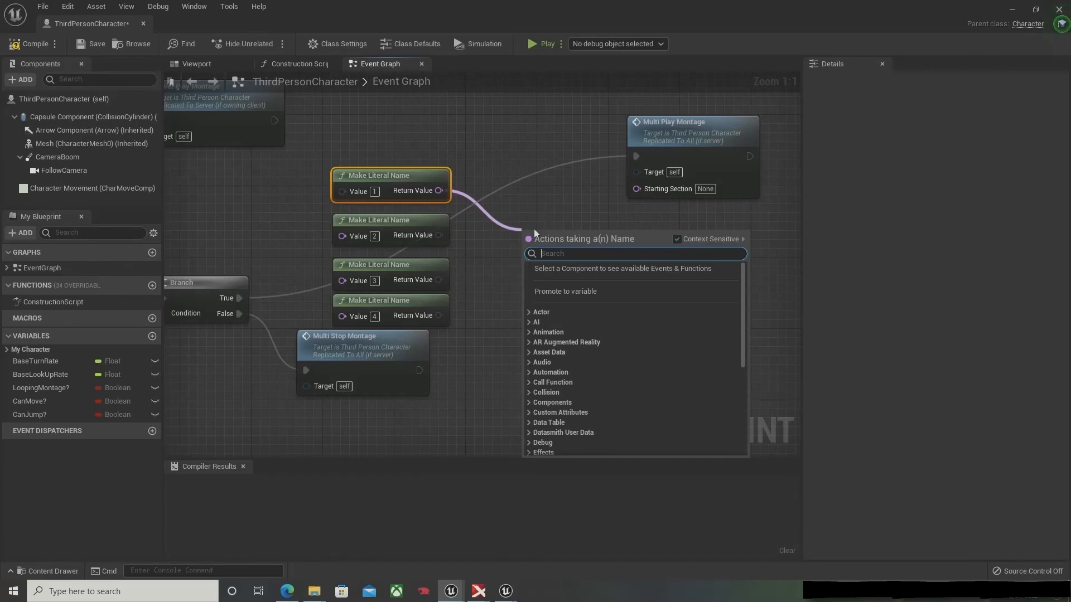
type("make a")
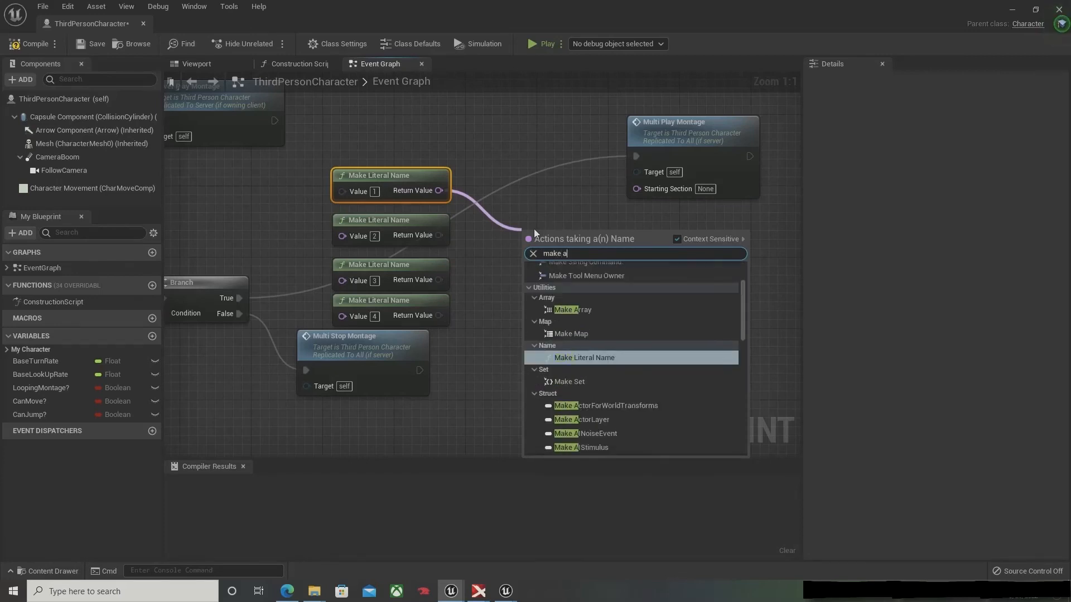
type("rray")
key("Return")
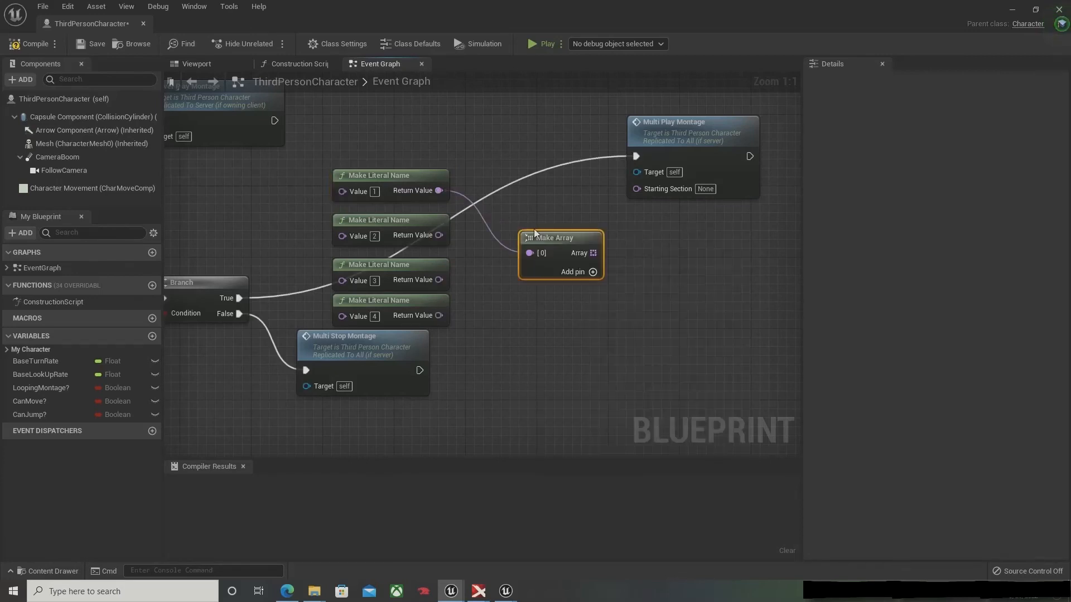
Step: Expand the Make Array node to four entries and connect the Make Literal Name nodes 2, 3 and 4 to the added entries
left_click(594, 271)
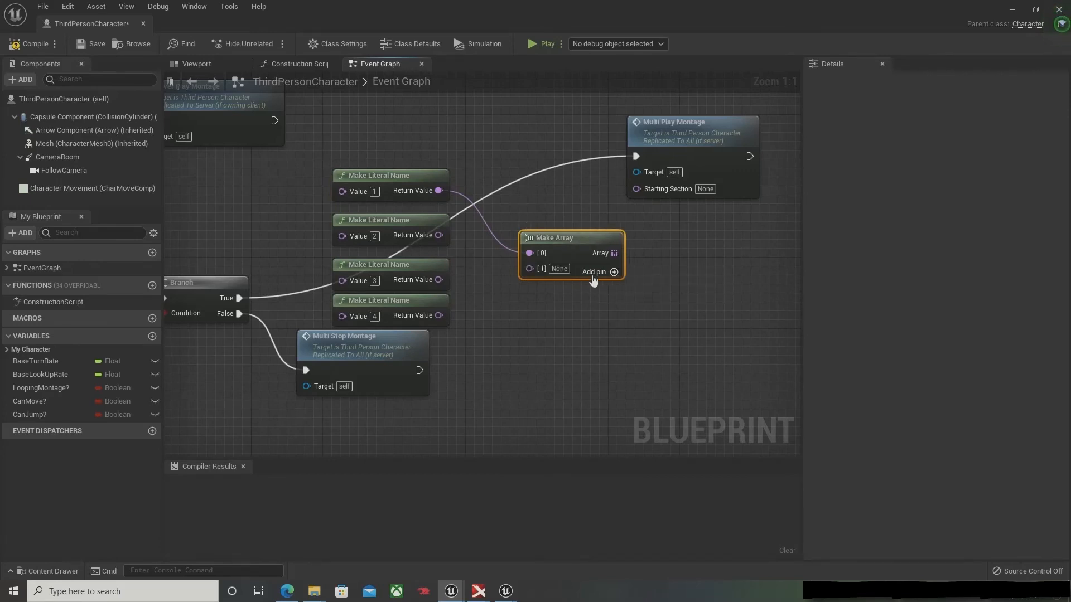
left_click(614, 271)
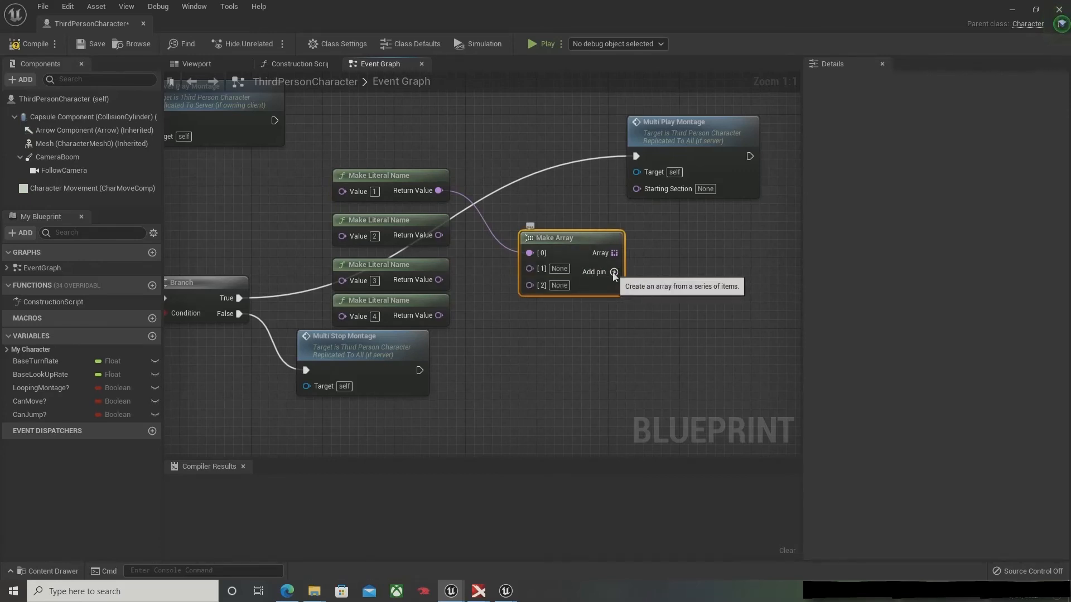
left_click(614, 272)
left_click_drag(530, 270, 439, 234)
left_click_drag(530, 285, 438, 317)
Step: Place the Make Array node beside the Make Literal Name stack and shift the Multi Play Montage call farther away from it
left_click_drag(416, 265, 415, 257)
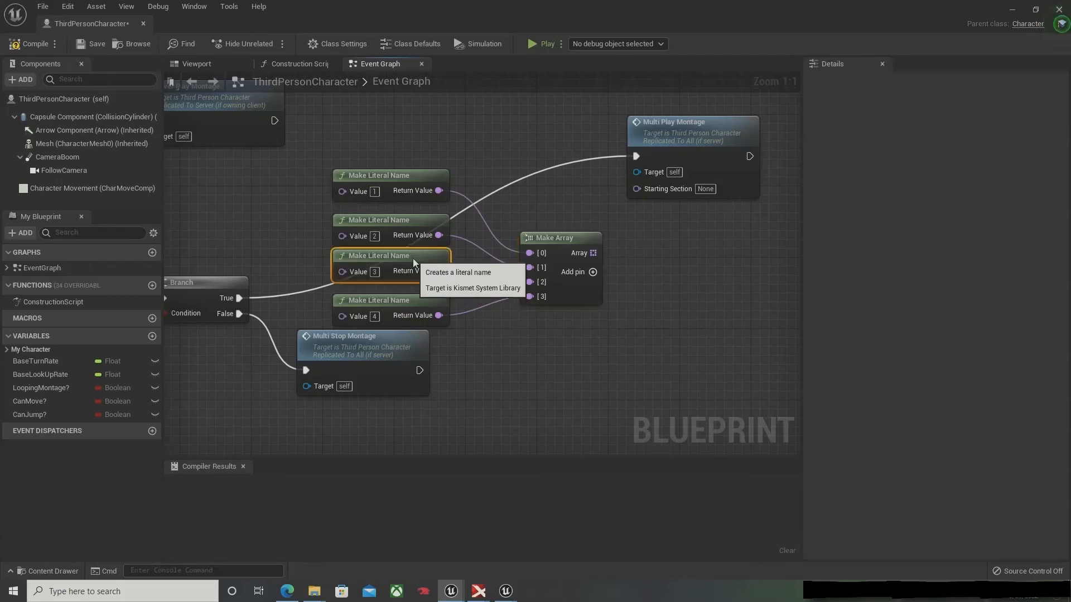
left_click_drag(550, 233, 524, 173)
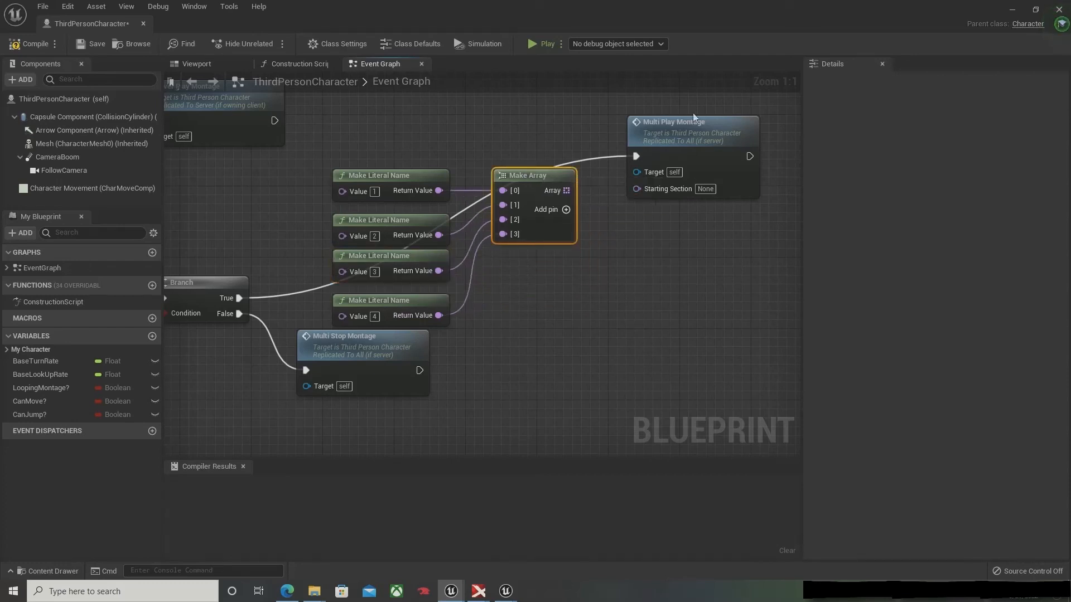
left_click_drag(696, 122, 797, 131)
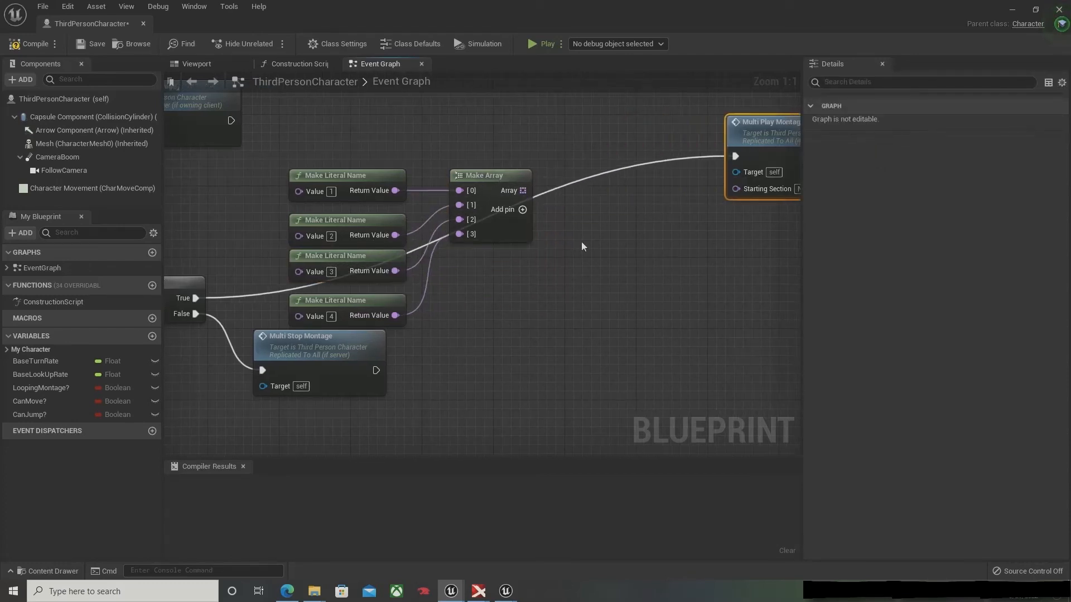
Step: Add a Random Array Item node to the Make Array output and feed its picked name into the Starting Section of Multi Play Montage
right_click_drag(582, 243, 449, 246)
left_click_drag(396, 203, 466, 249)
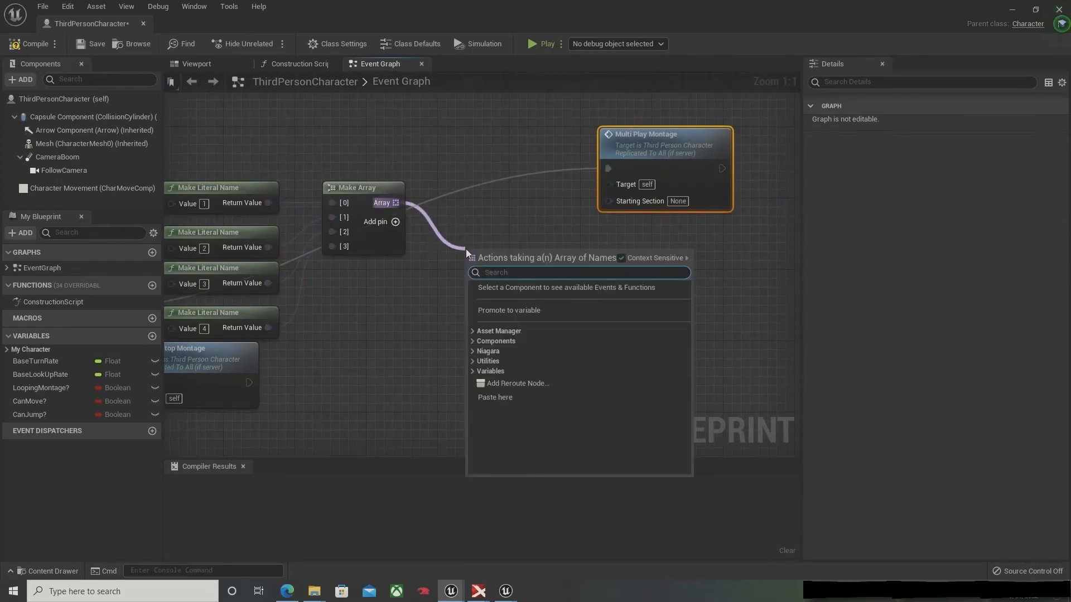
type("random")
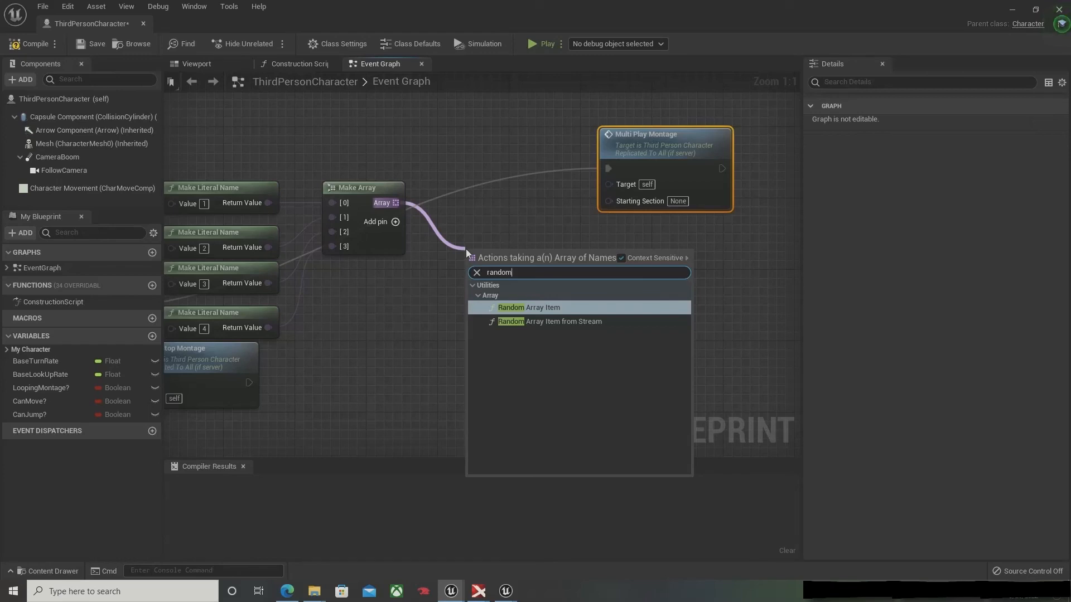
key("Return")
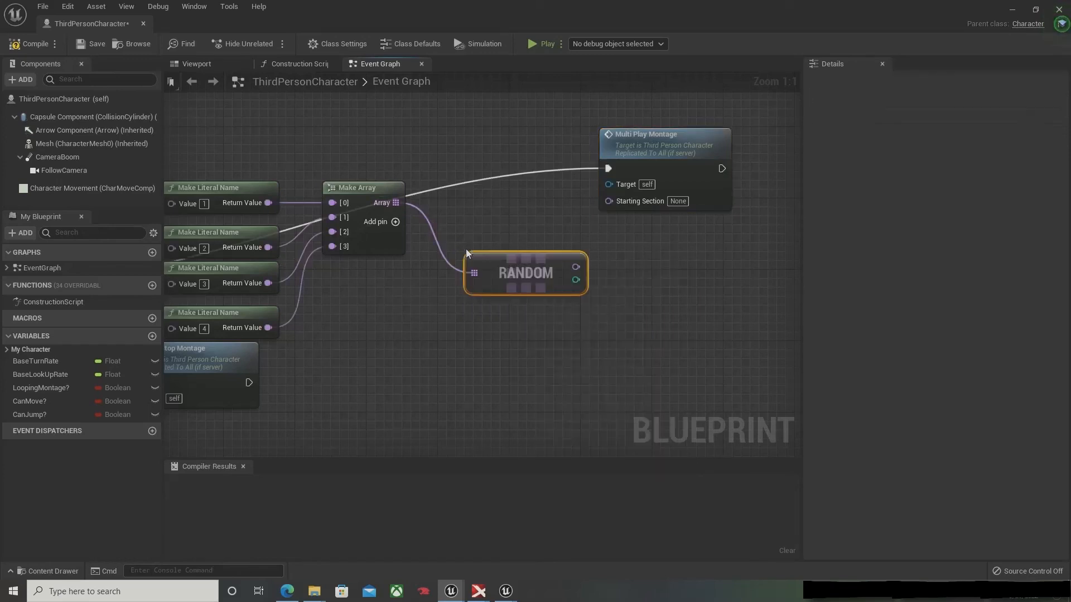
left_click_drag(544, 262, 612, 201)
Step: Rearrange the Server_PlayMontage nodes so Multi Stop Montage sits clear of the literal names and Random lines up with Make Array, and compile
right_click_drag(564, 349, 739, 359)
right_click_drag(588, 336, 502, 279)
scroll(504, 301, "down", 1)
right_click_drag(470, 340, 530, 213)
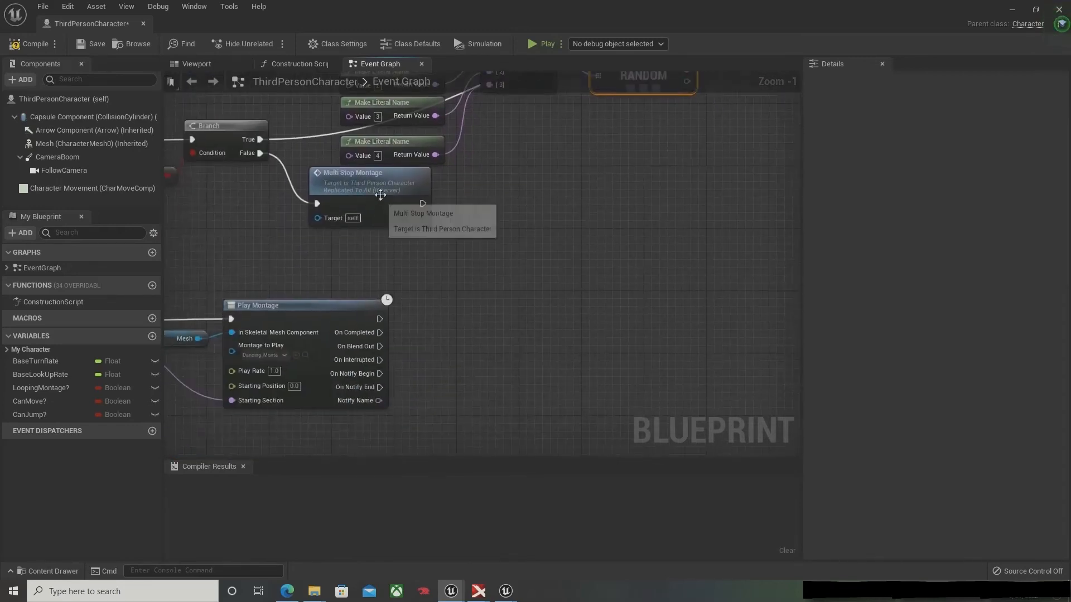
left_click_drag(379, 194, 511, 240)
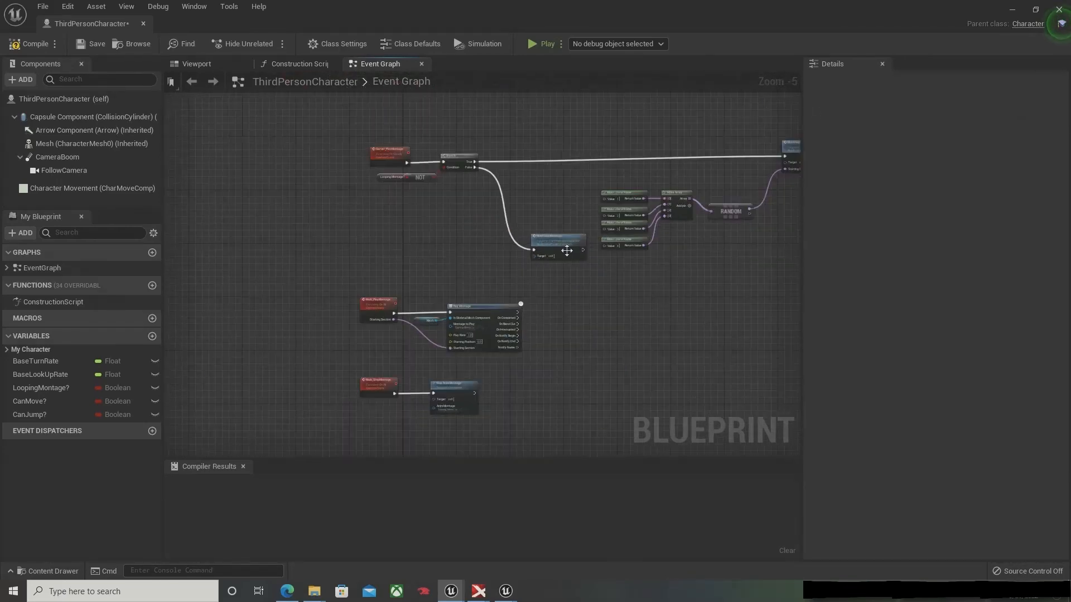
left_click_drag(566, 251, 565, 273)
right_click_drag(487, 215, 416, 232)
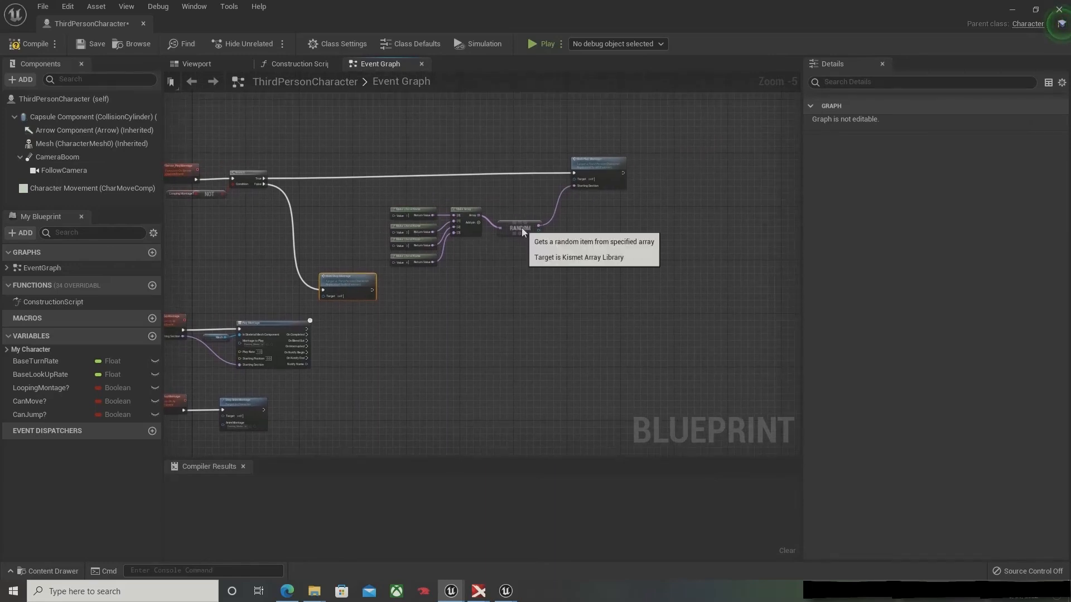
left_click_drag(521, 227, 521, 213)
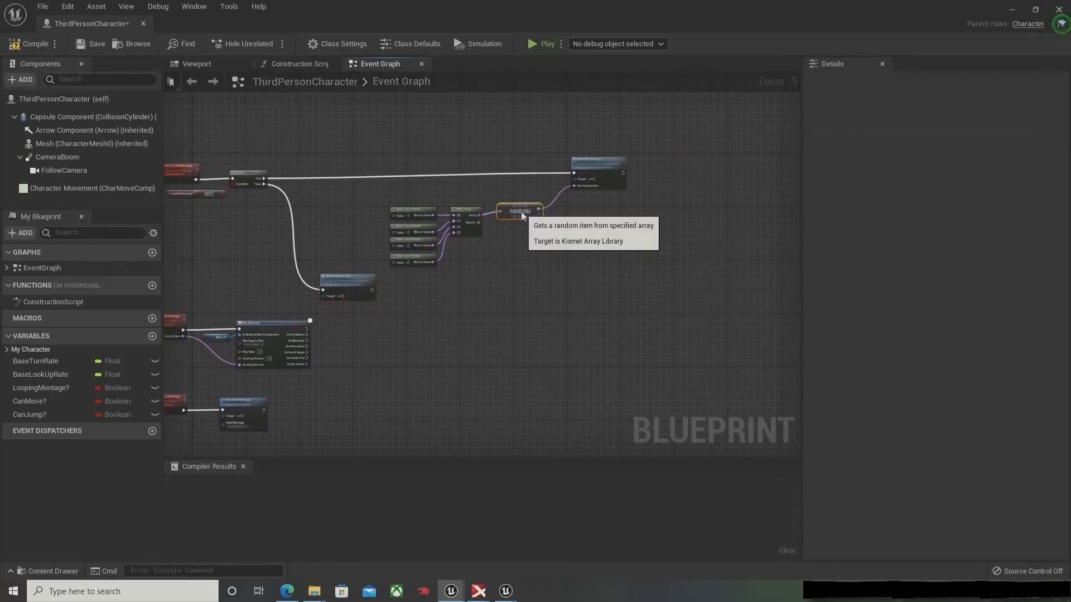
left_click(31, 44)
Step: Add a Set LoopingMontage? node after the Multi Play Montage call and set it to true
scroll(546, 297, "up", 2)
scroll(547, 298, "up", 1)
right_click_drag(630, 285, 387, 330)
scroll(539, 320, "up", 1)
scroll(441, 296, "up", 1)
right_click_drag(441, 296, 425, 312)
left_click_drag(59, 392, 491, 252)
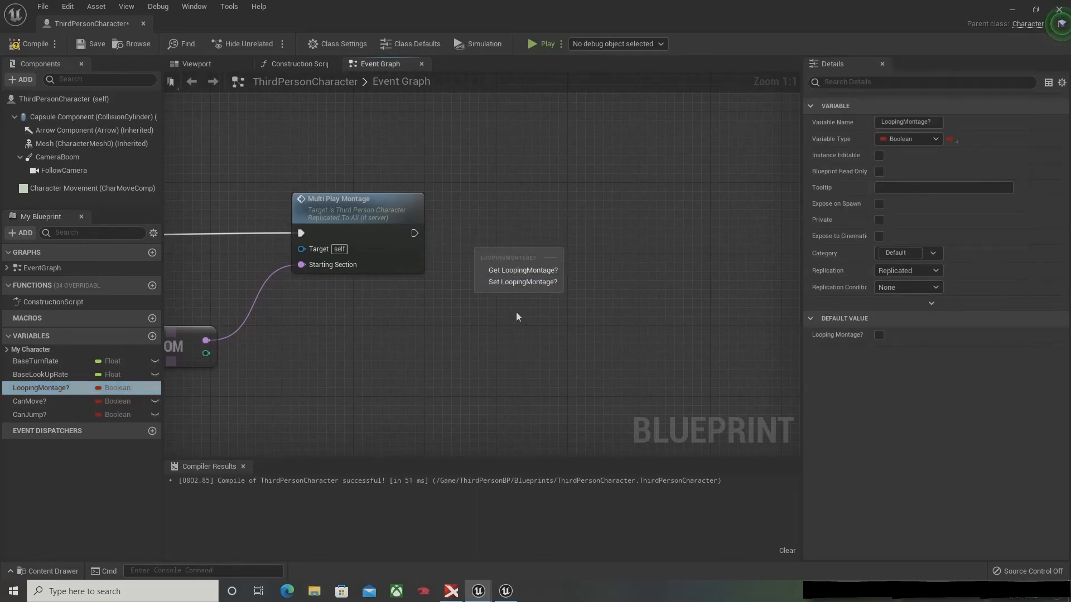
left_click(508, 282)
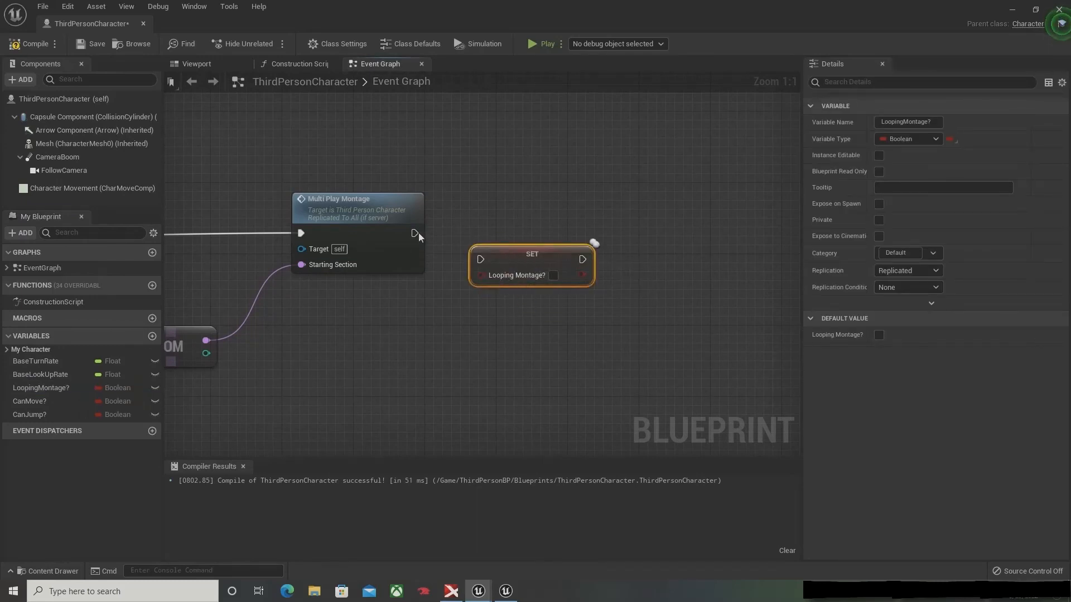
left_click_drag(416, 233, 481, 254)
right_click_drag(534, 305, 608, 240)
Step: Chain a Set LoopingMontage? node with the value false after Stop Anim Montage in Multi_StopMontage, and compile and save the blueprint
scroll(606, 235, "down", 4)
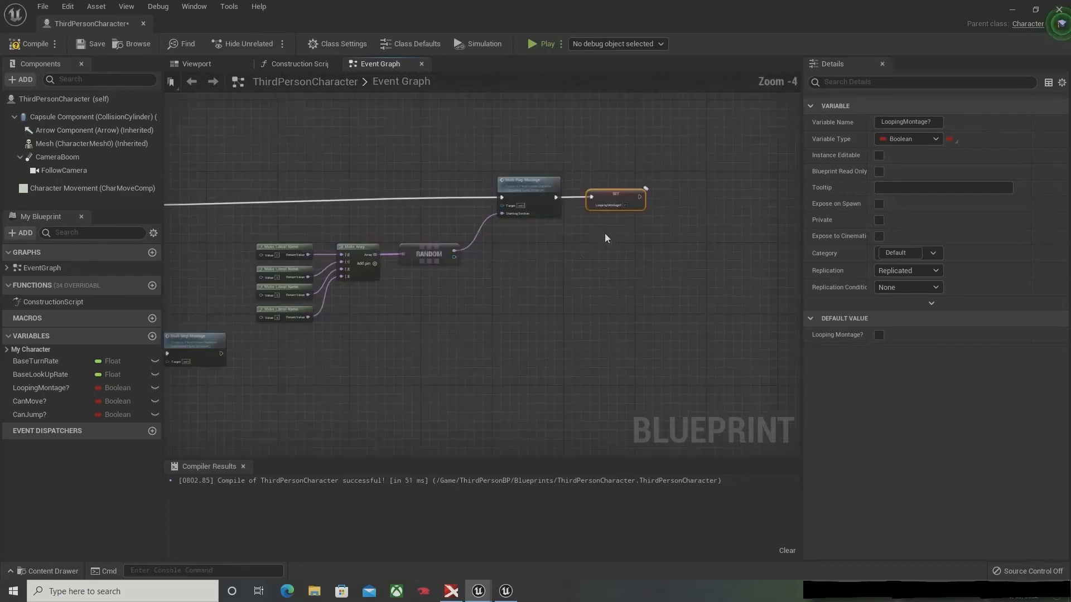
right_click_drag(452, 357, 688, 361)
scroll(689, 361, "down", 3)
right_click_drag(530, 383, 566, 326)
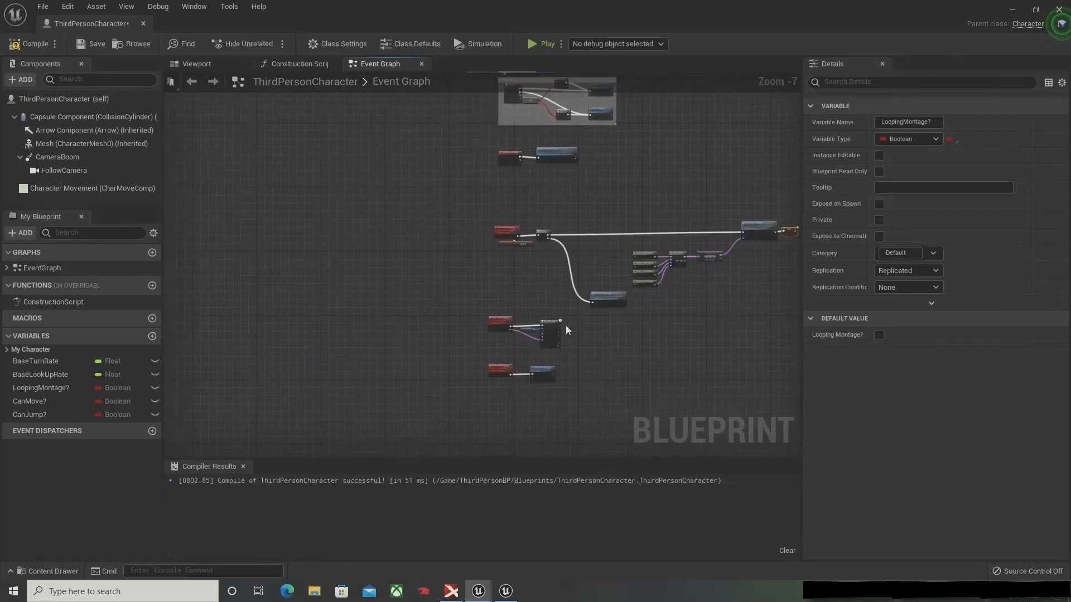
scroll(565, 329, "up", 4)
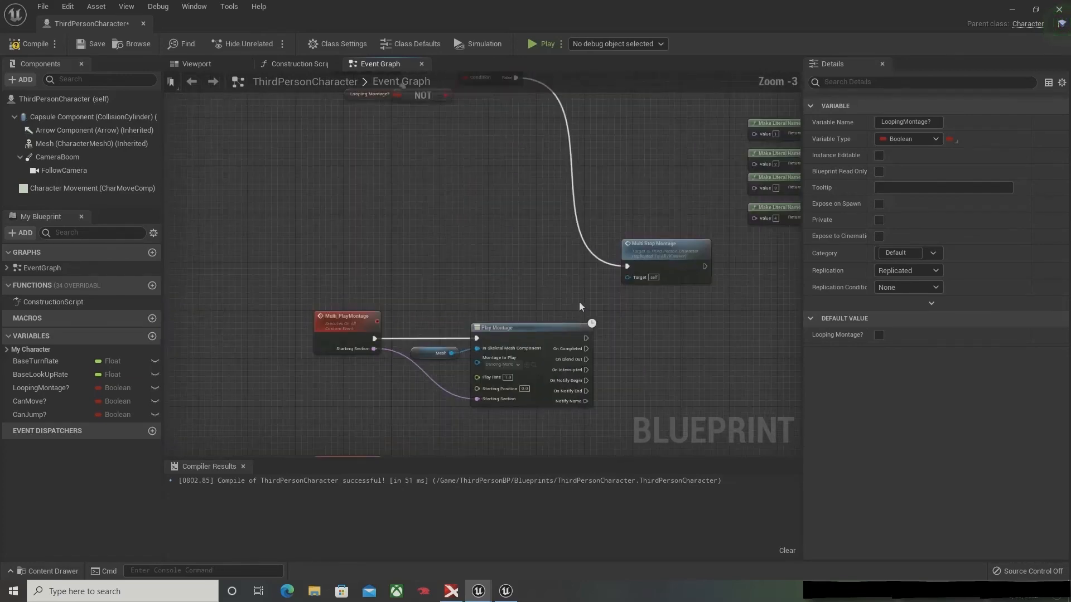
double_click(630, 256)
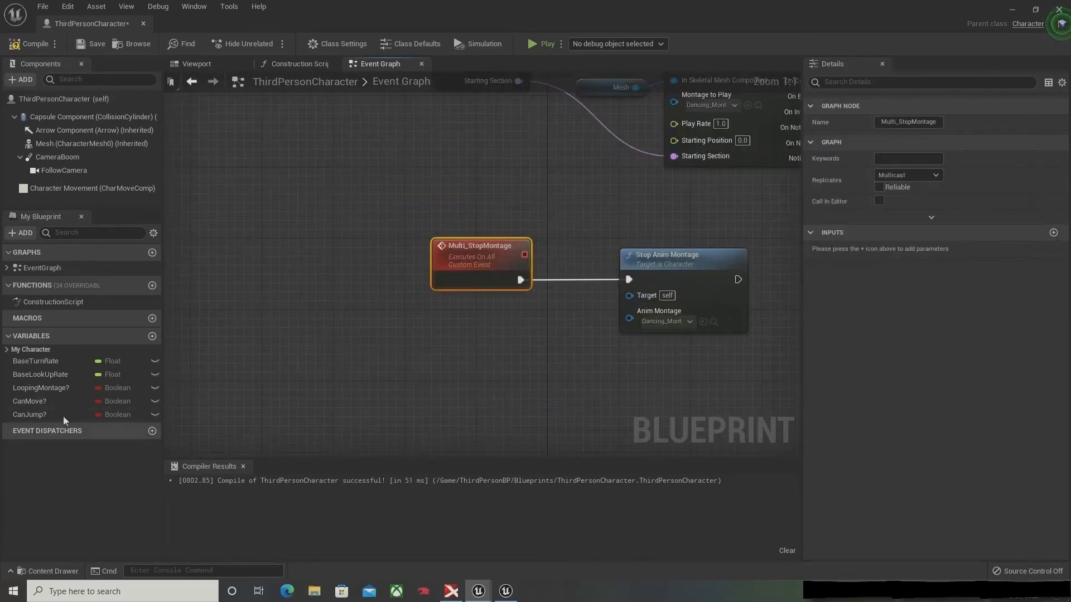
left_click(65, 387)
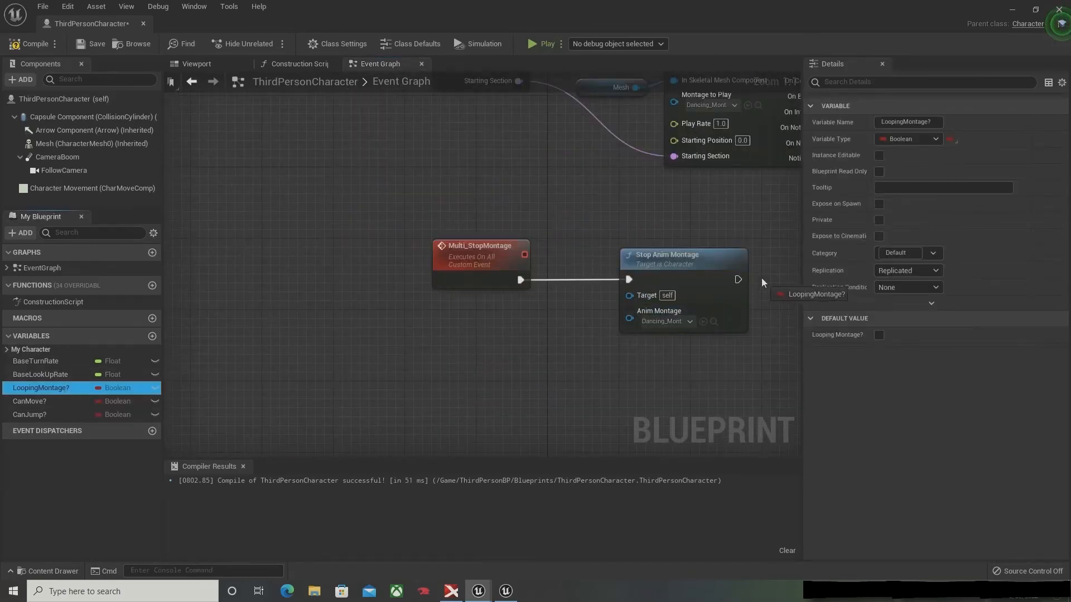
left_click_drag(761, 277, 761, 279)
left_click(812, 311)
right_click_drag(757, 275, 445, 265)
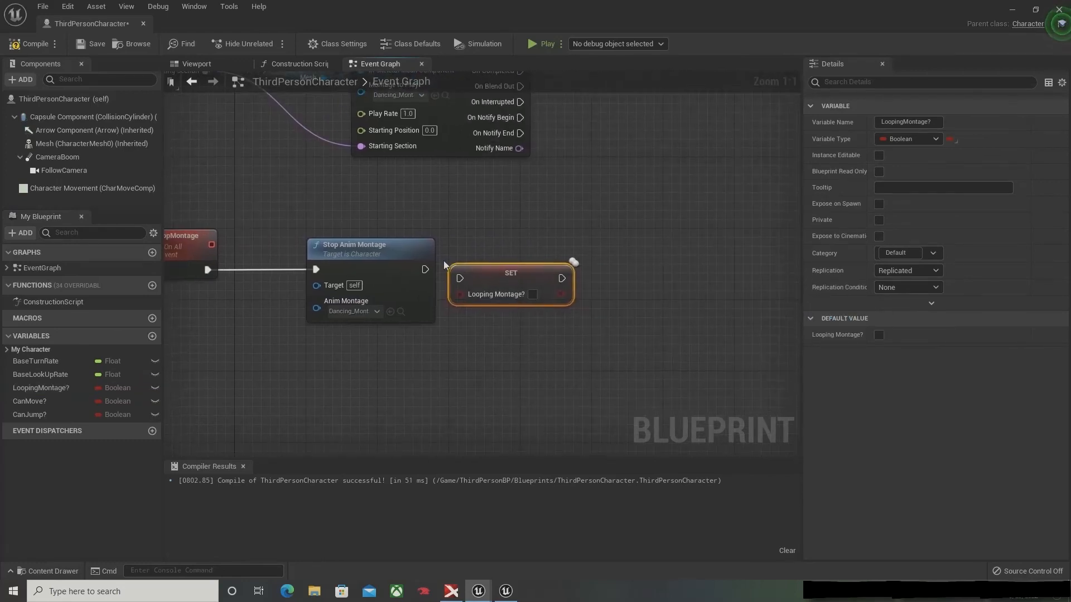
left_click_drag(460, 275, 520, 268)
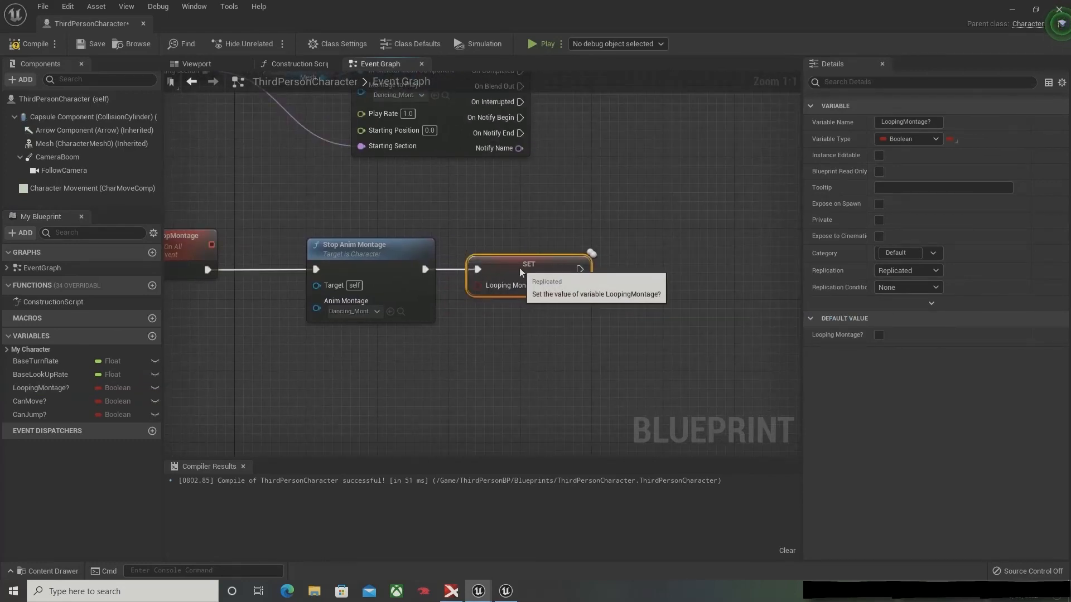
left_click(89, 44)
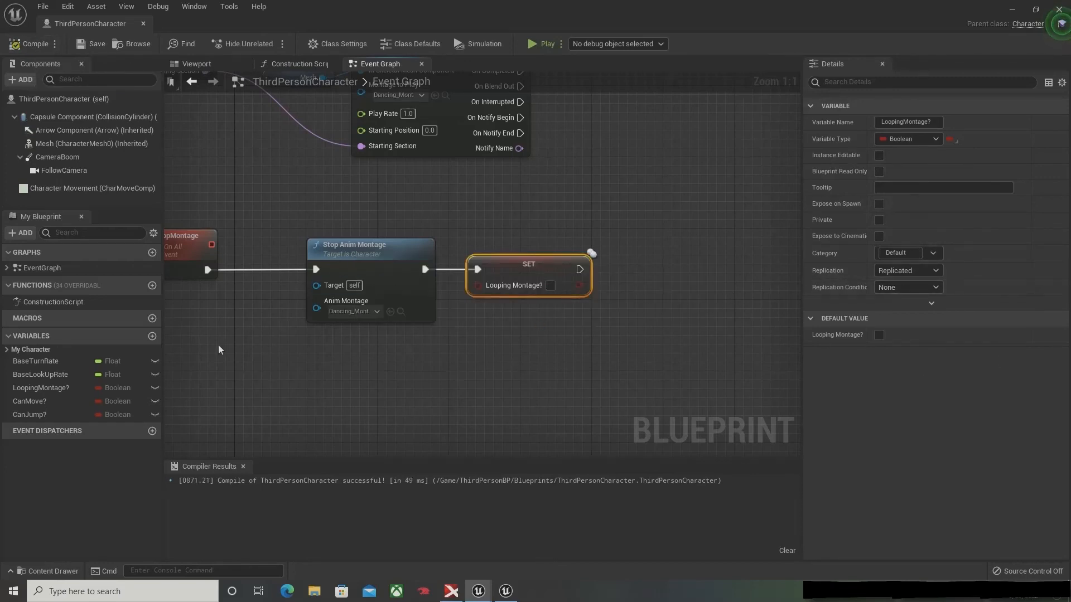
Step: Add a Set CanMove? node with the value false after Set LoopingMontage? in the Server_PlayMontage logic
left_click(58, 389)
left_click(59, 404)
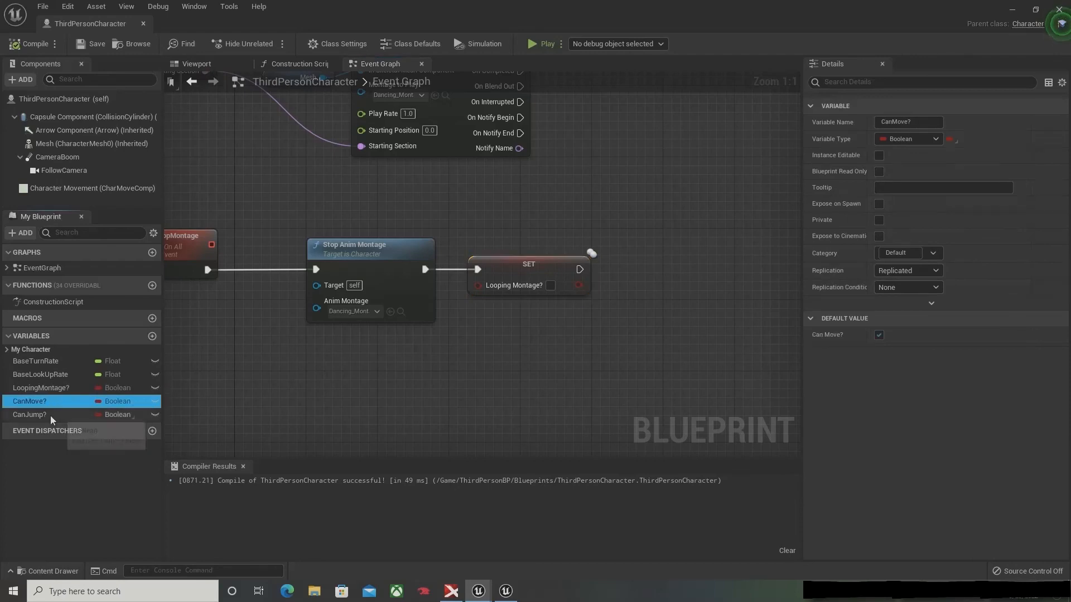
left_click(50, 416)
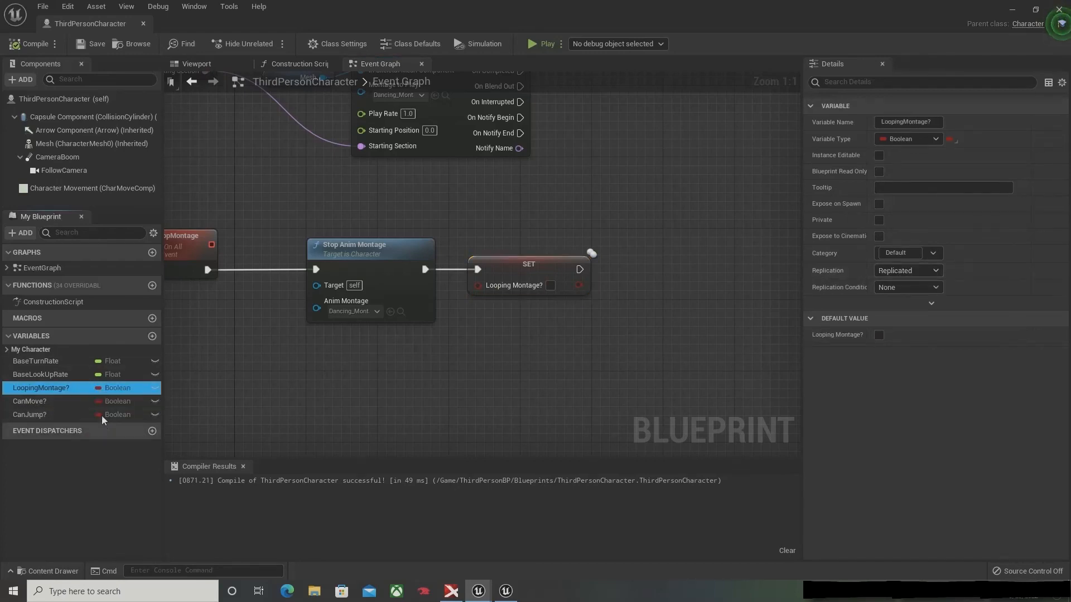
left_click(86, 403)
right_click_drag(580, 140, 305, 296)
scroll(304, 296, "down", 6)
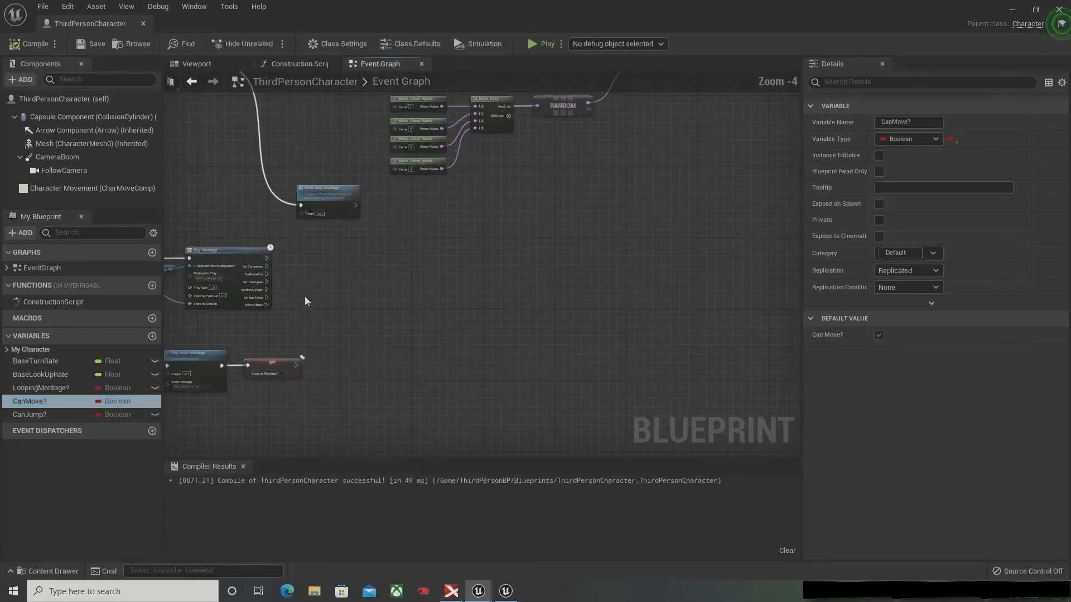
right_click_drag(453, 241, 226, 341)
scroll(254, 290, "up", 5)
right_click_drag(264, 255, 228, 416)
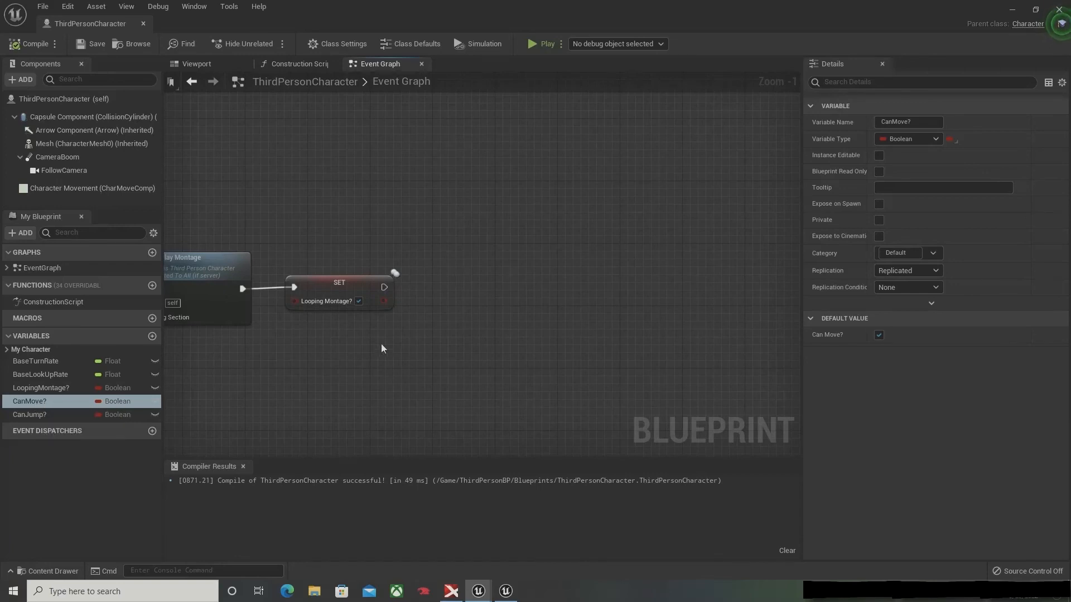
right_click_drag(381, 343, 391, 167)
right_click_drag(764, 312, 187, 268)
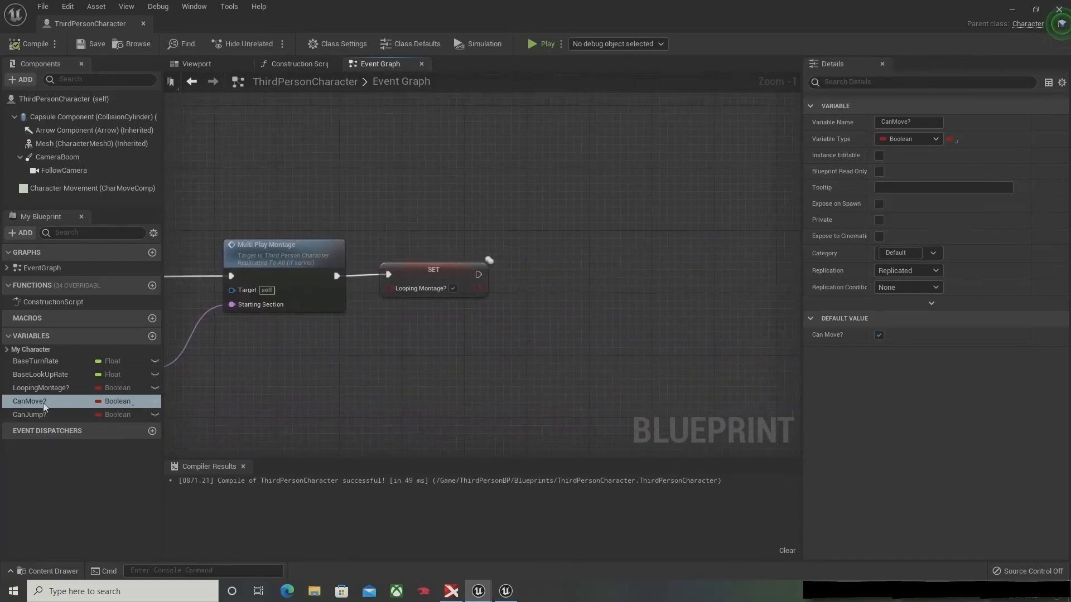
left_click_drag(46, 406, 403, 273)
left_click_drag(559, 276, 478, 279)
left_click(580, 309)
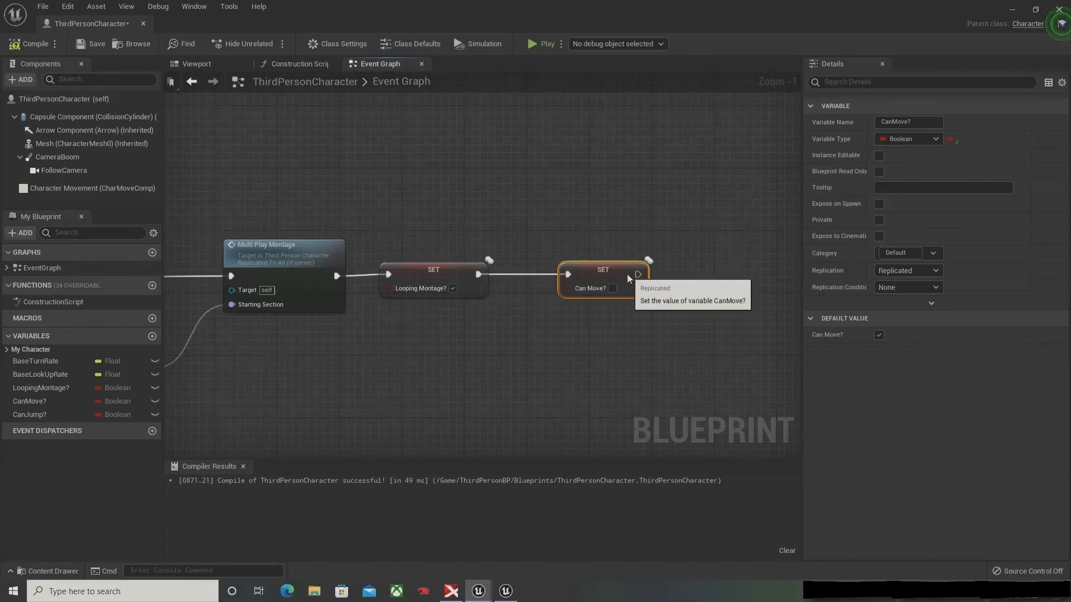
Step: Chain a Set CanMove? node with the value true after Set LoopingMontage? in the Multi_StopMontage logic
scroll(426, 368, "down", 4)
right_click_drag(426, 368, 900, 111)
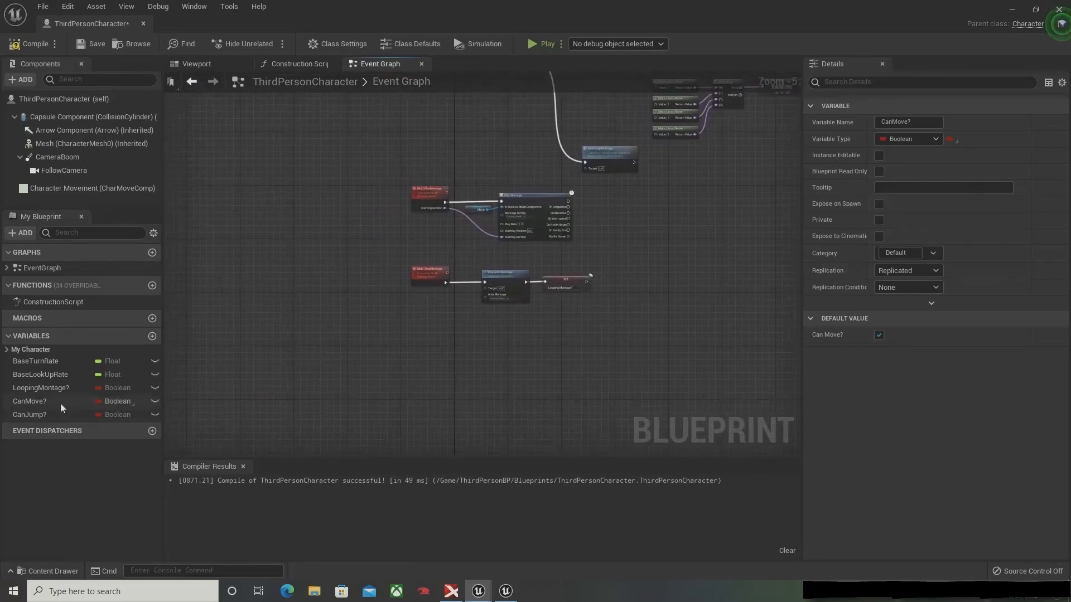
left_click_drag(31, 401, 587, 286)
left_click(641, 313)
scroll(638, 301, "up", 3)
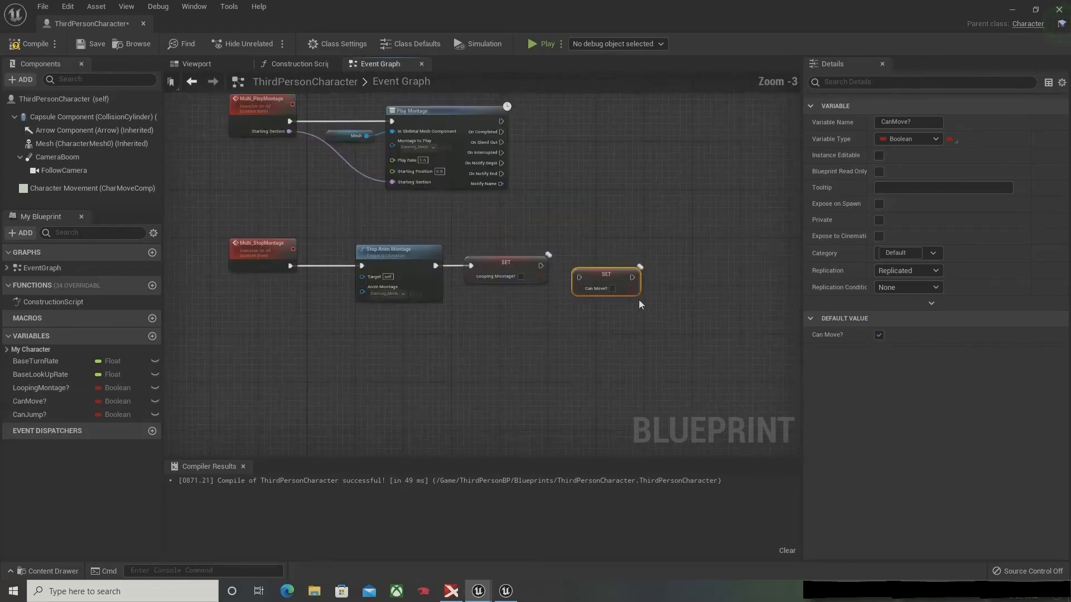
left_click(609, 288)
mouse_move(572, 276)
left_mouse_down()
mouse_move(528, 262)
mouse_move(571, 261)
left_mouse_up()
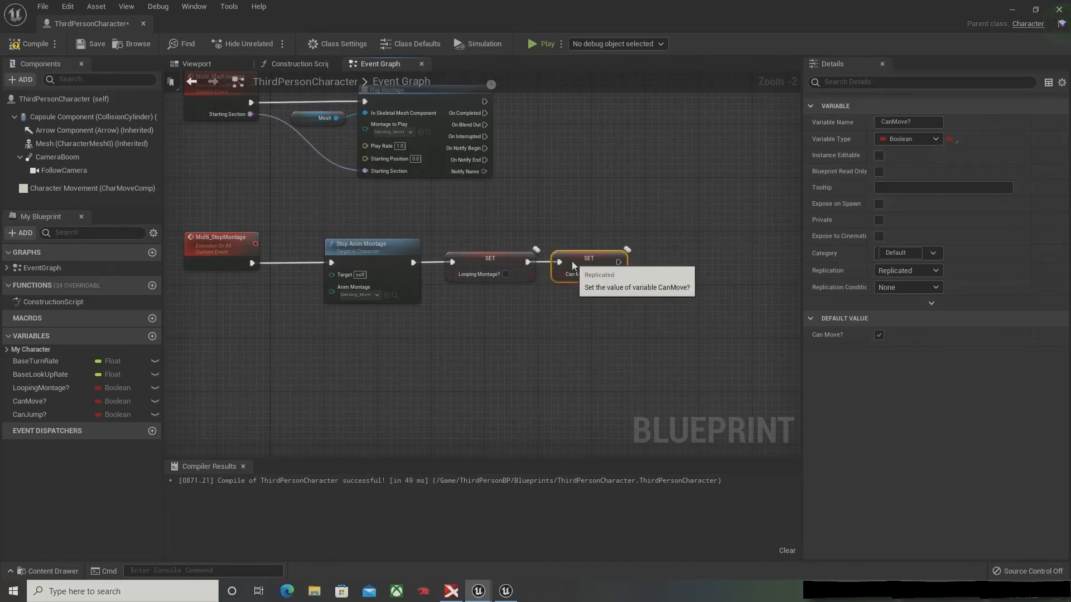
Step: Chain a Set CanJump? node with the value true after Set CanMove? in the Multi_StopMontage logic
left_click(133, 414)
left_click_drag(668, 291, 673, 260)
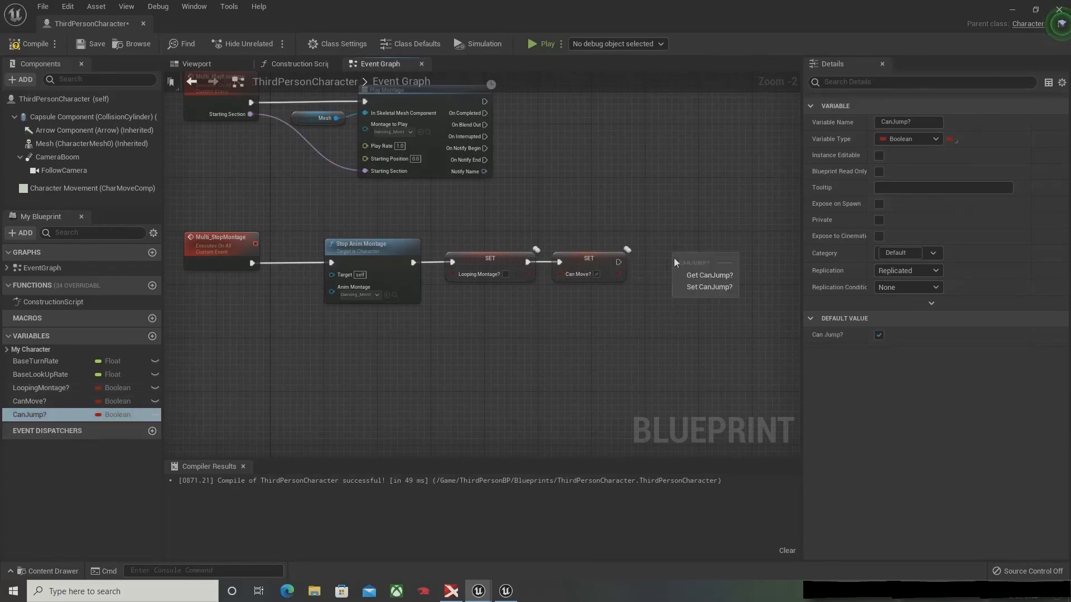
left_click(695, 289)
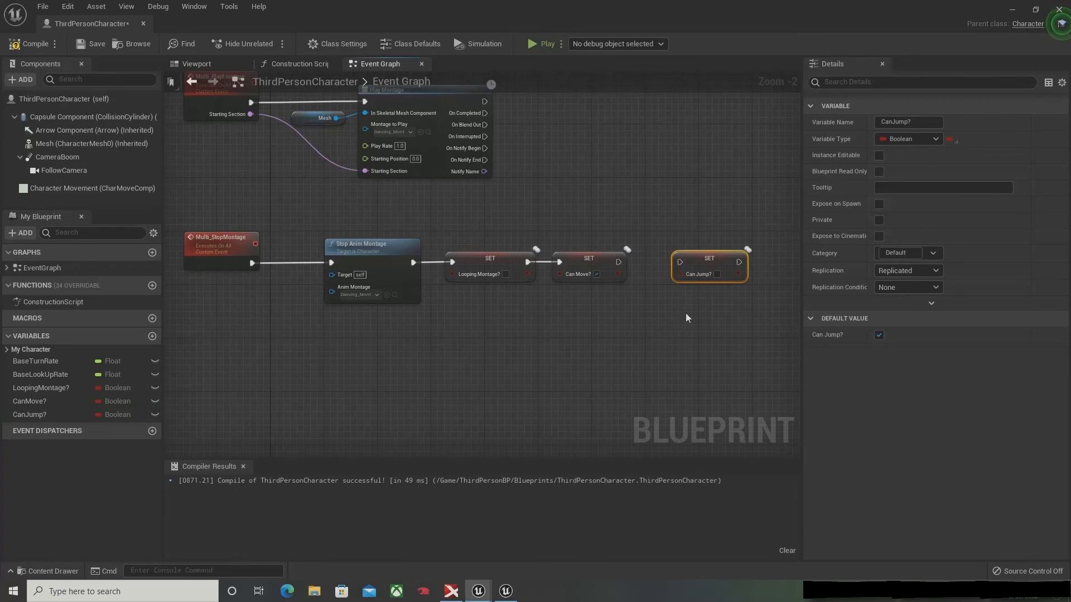
left_click(716, 274)
left_click_drag(618, 261, 687, 261)
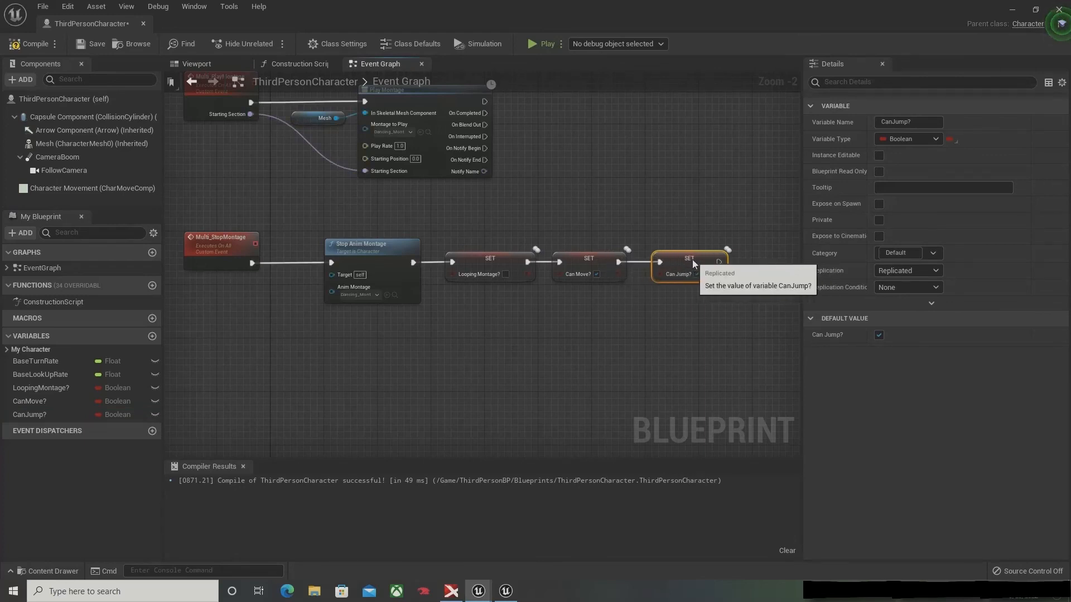
Step: Add a Set CanJump? node after Set CanMove? in the logic that follows the Multi Play Montage call
scroll(716, 258, "down", 2)
right_click_drag(718, 186, 402, 373)
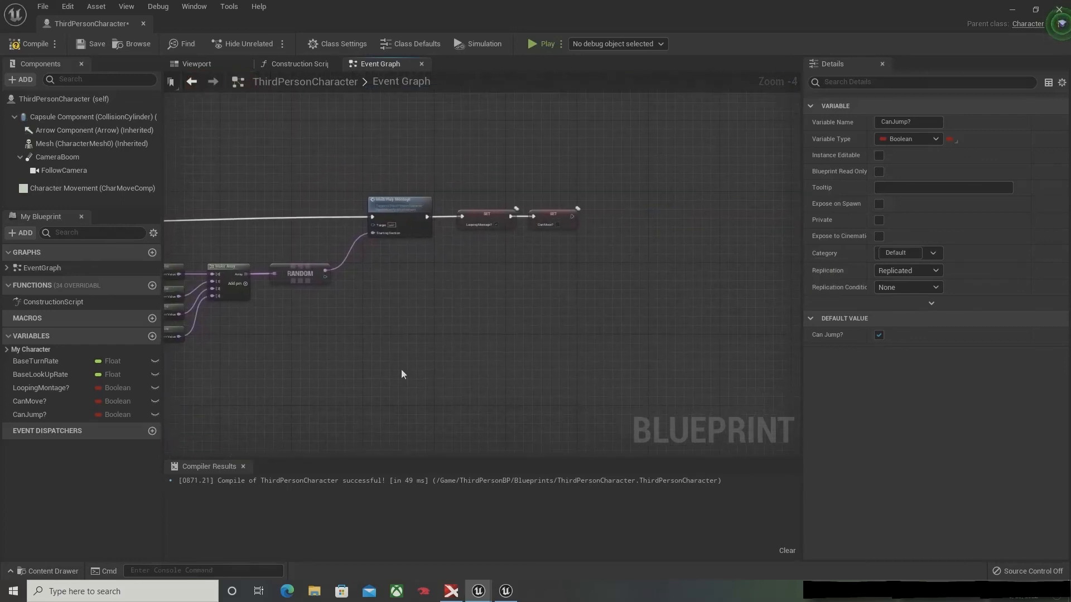
left_click_drag(85, 413, 632, 239)
mouse_move(596, 209)
left_mouse_down()
mouse_move(587, 222)
mouse_move(602, 218)
left_mouse_up()
left_click(627, 245)
Step: Add a Multi Stop Montage call from the On Interrupted output of the Play Montage node and place it beside the node
right_click_drag(524, 342, 870, 196)
right_click_drag(291, 352, 535, 320)
scroll(542, 314, "up", 3)
right_click_drag(594, 305, 346, 283)
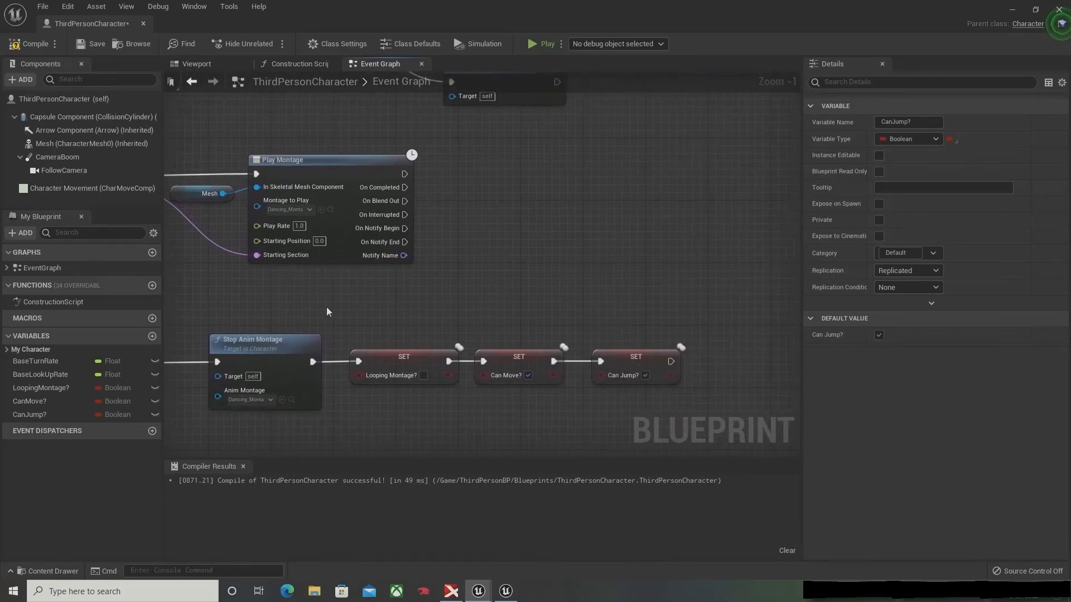
right_click_drag(267, 262, 368, 278)
left_click(429, 242)
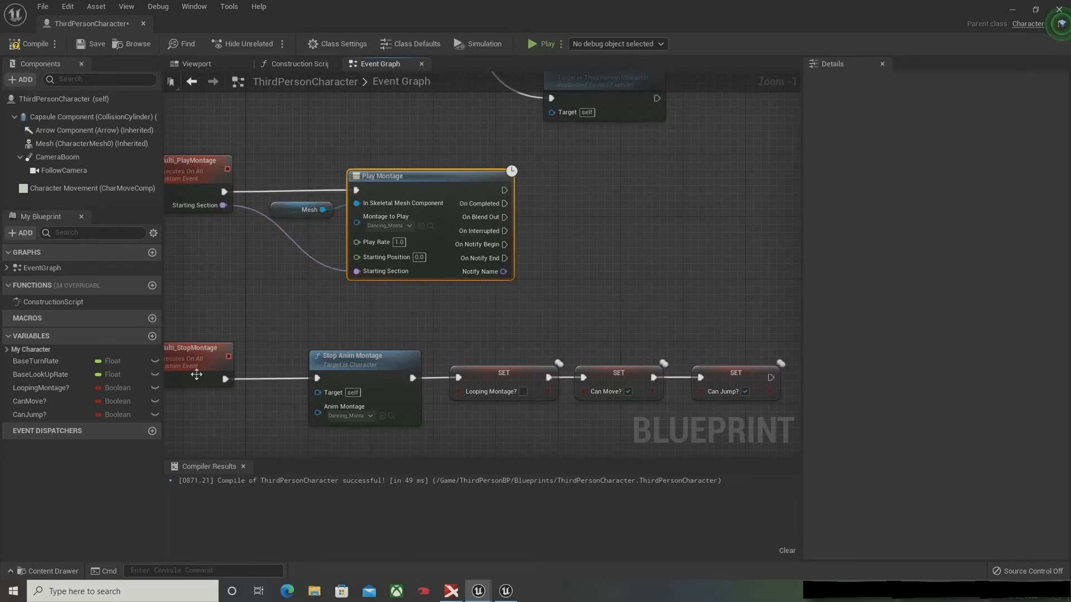
right_click_drag(196, 374, 270, 342)
right_click_drag(204, 318, 184, 369)
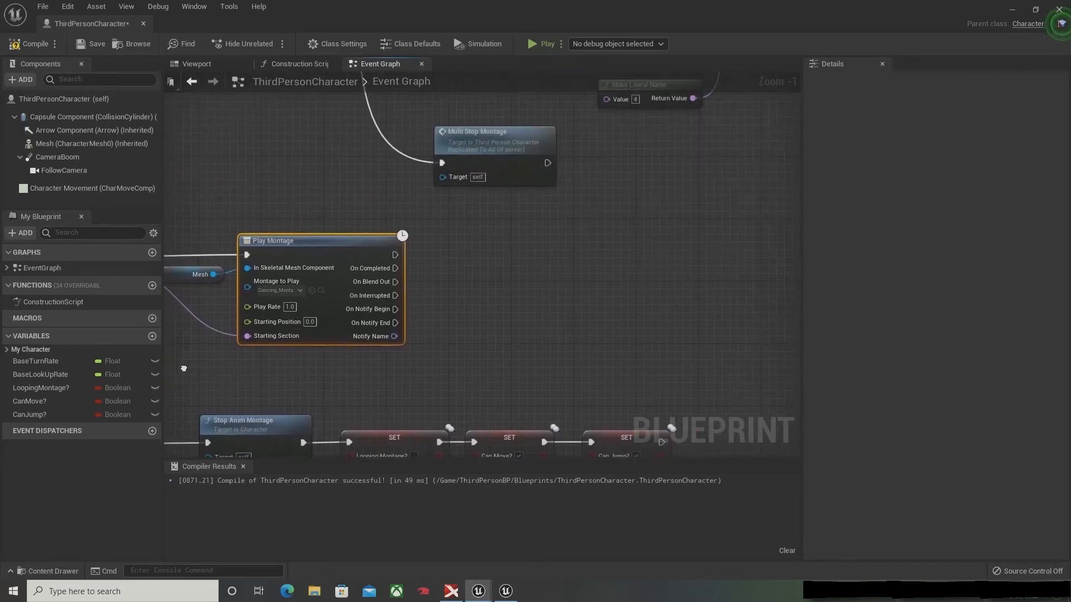
left_click_drag(393, 297, 426, 290)
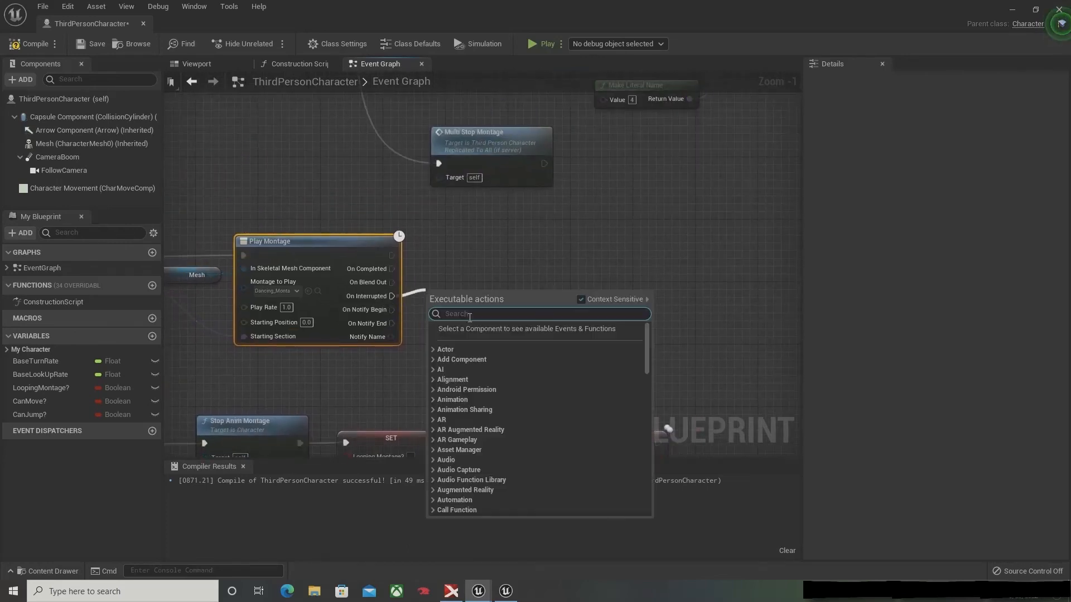
type("stop")
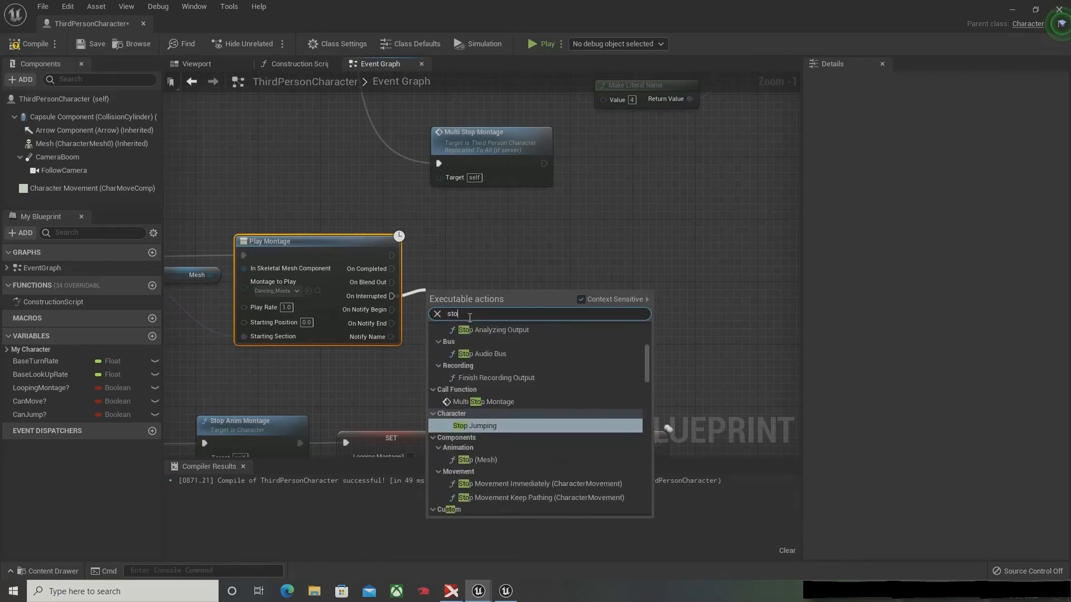
key("BackSpace")
key("BackSpace")
key("BackSpace")
type("mul")
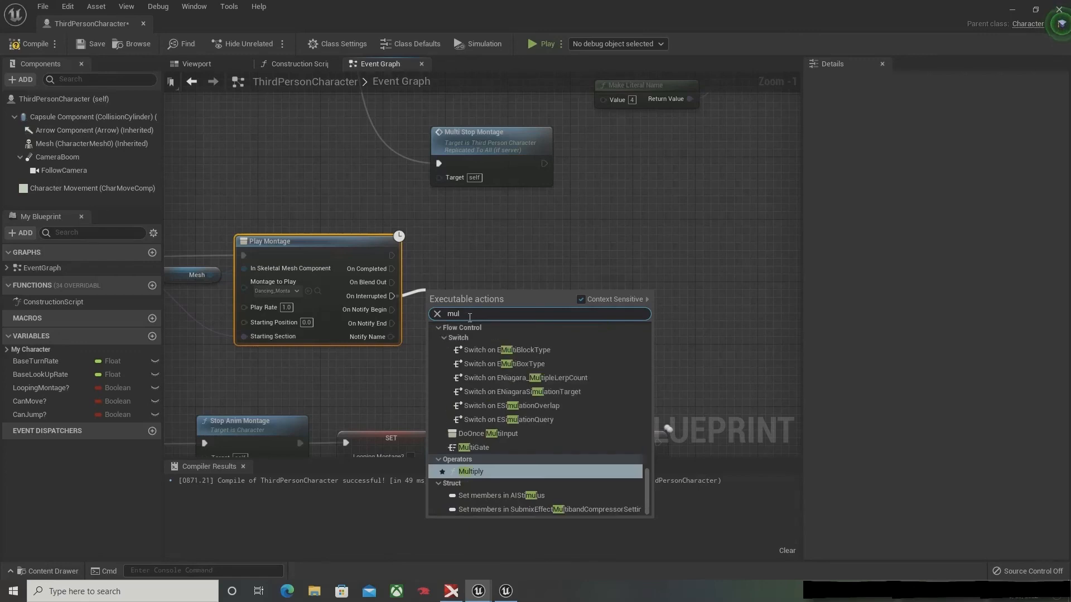
type("ti stop")
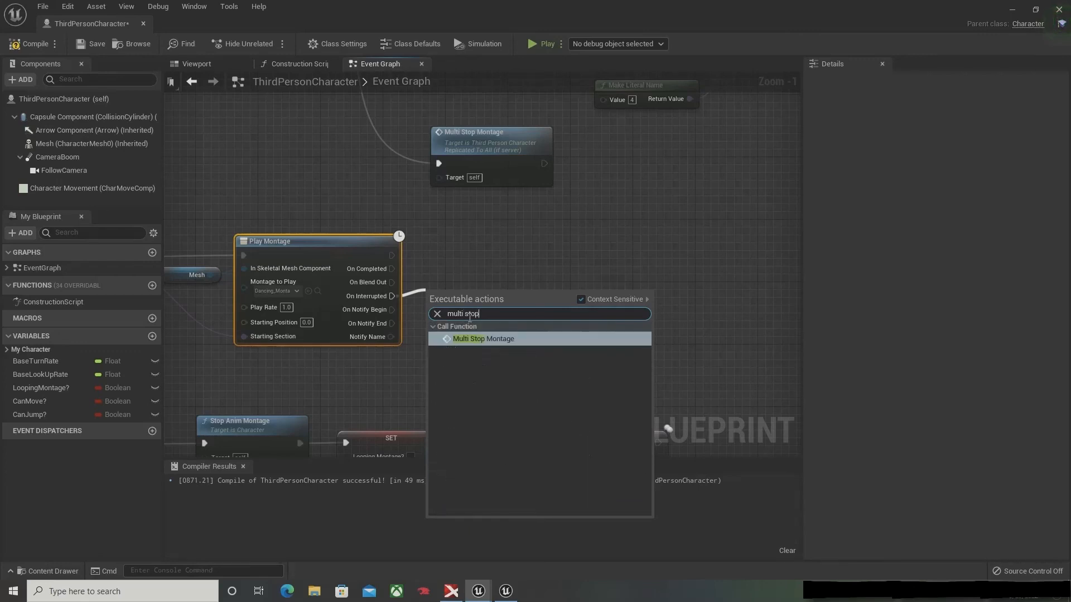
key("Return")
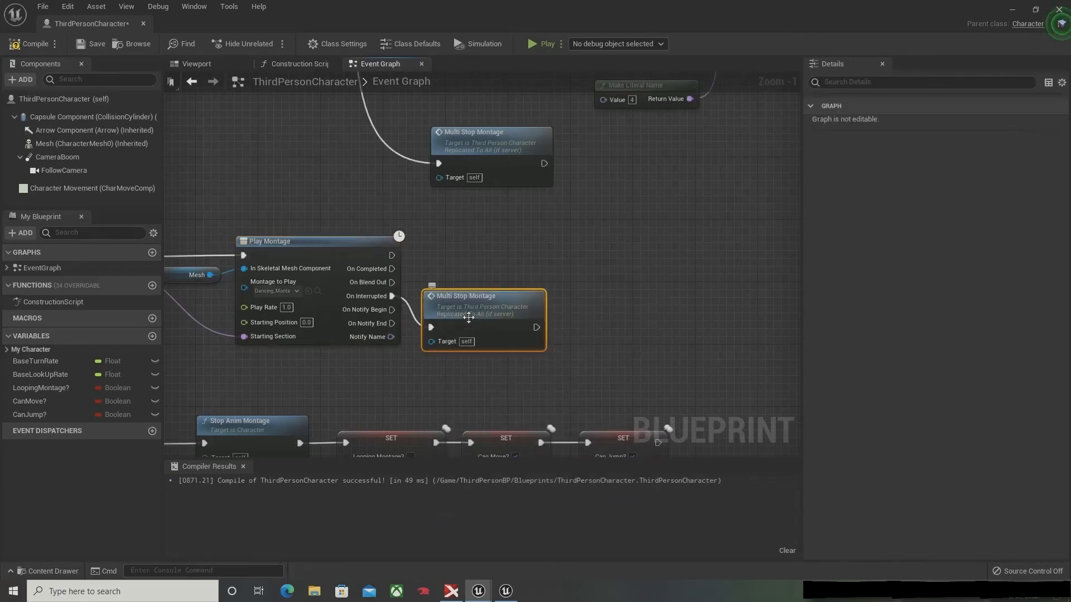
left_click_drag(470, 319, 502, 273)
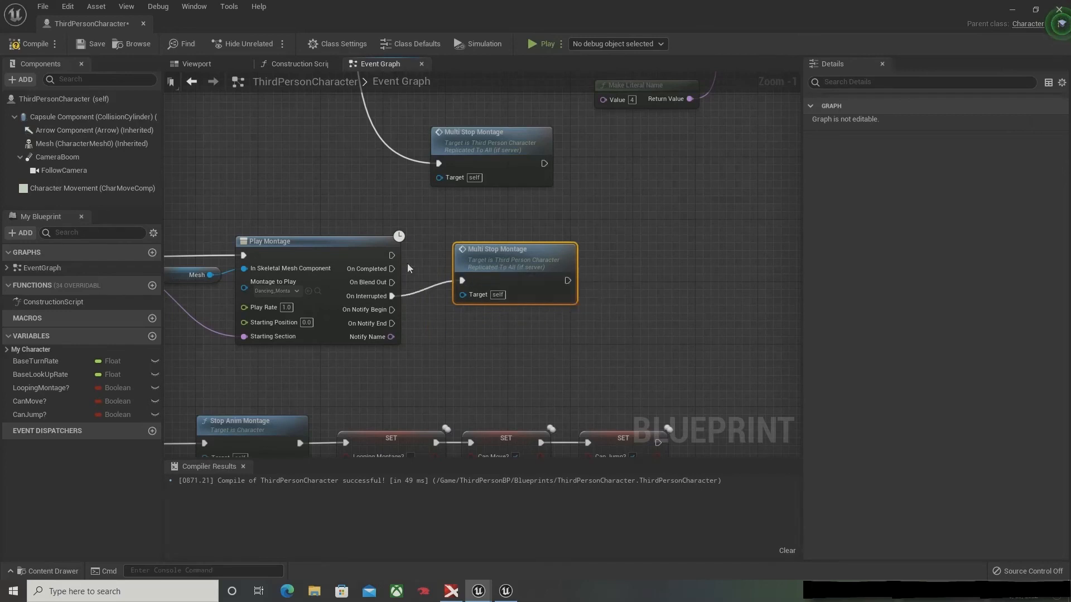
Step: Connect Play Montage's On Completed output to the same Multi Stop Montage call, tidy its placement, and compile and save the blueprint
right_click_drag(311, 342, 507, 337)
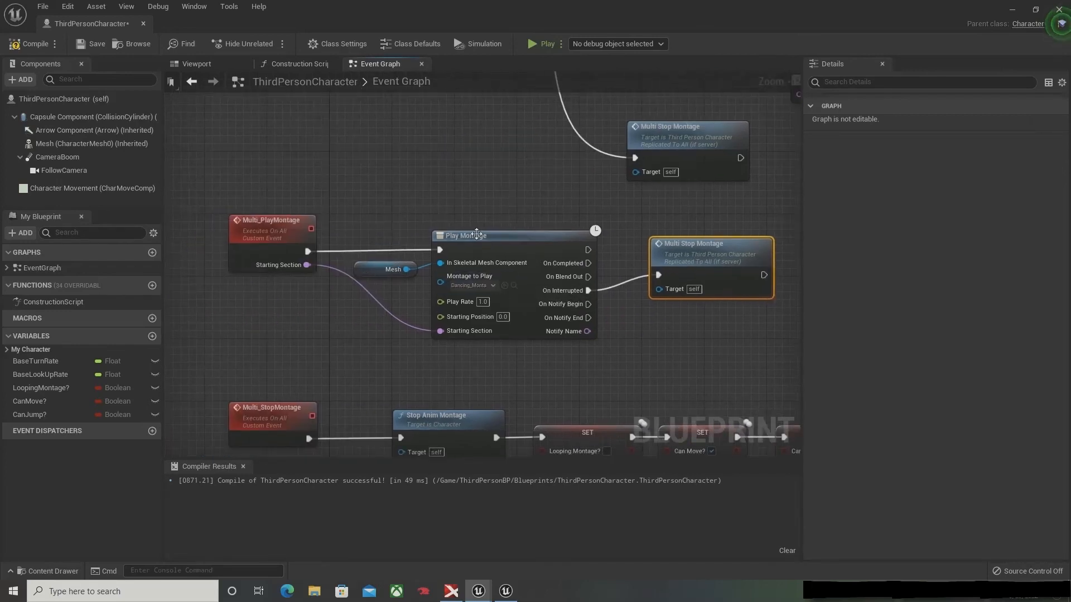
left_click_drag(589, 263, 661, 275)
right_click_drag(718, 300, 467, 306)
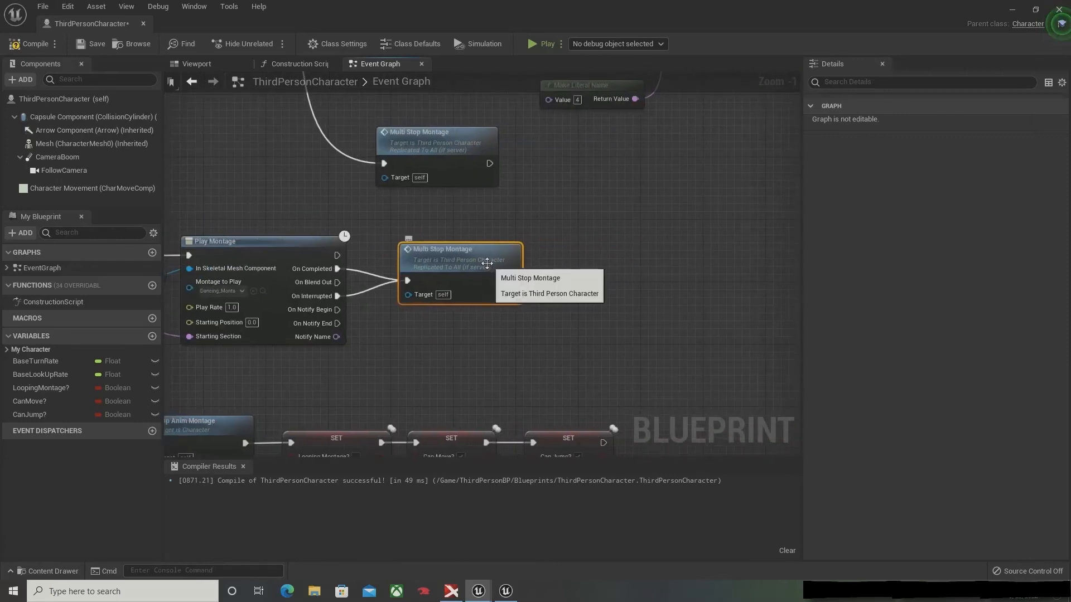
left_click_drag(488, 258, 484, 259)
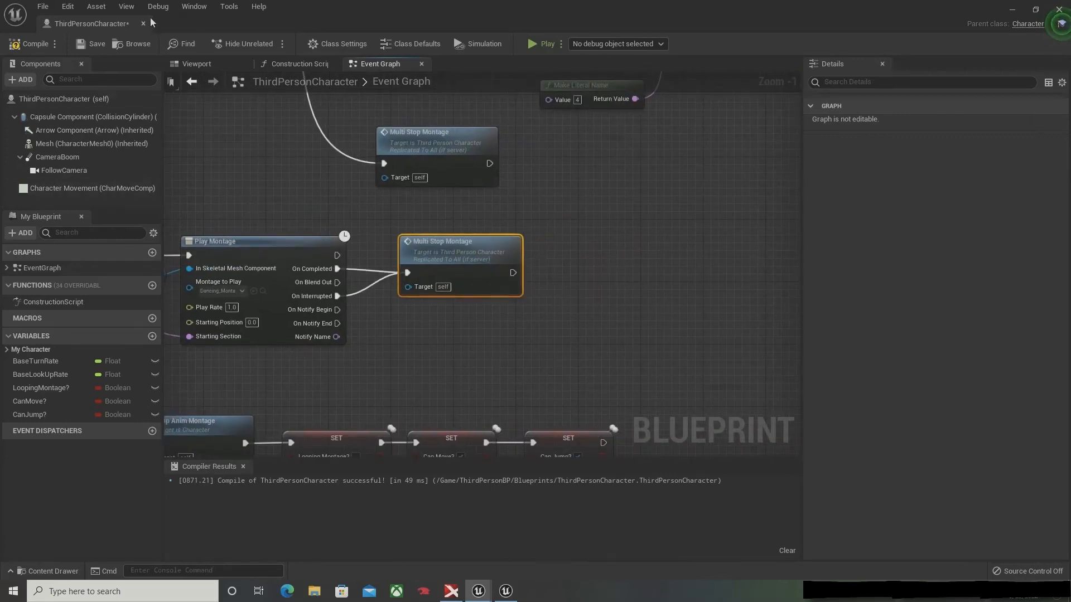
left_click(16, 49)
left_click(78, 45)
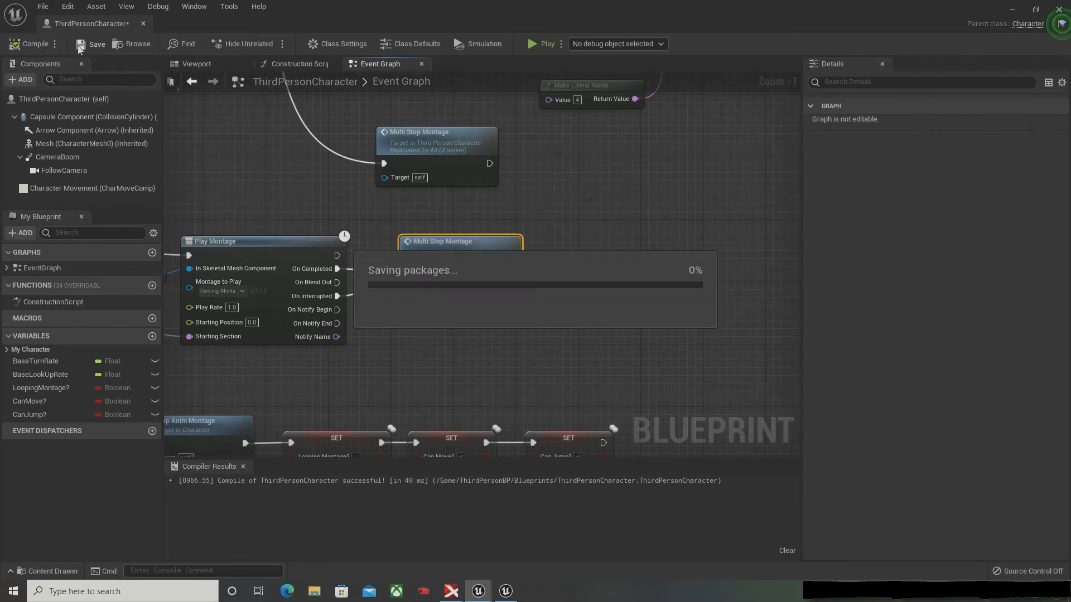
Step: Start the multiplayer preview and test running, jumping and the dance emote with the Client 2 character
left_click(545, 45)
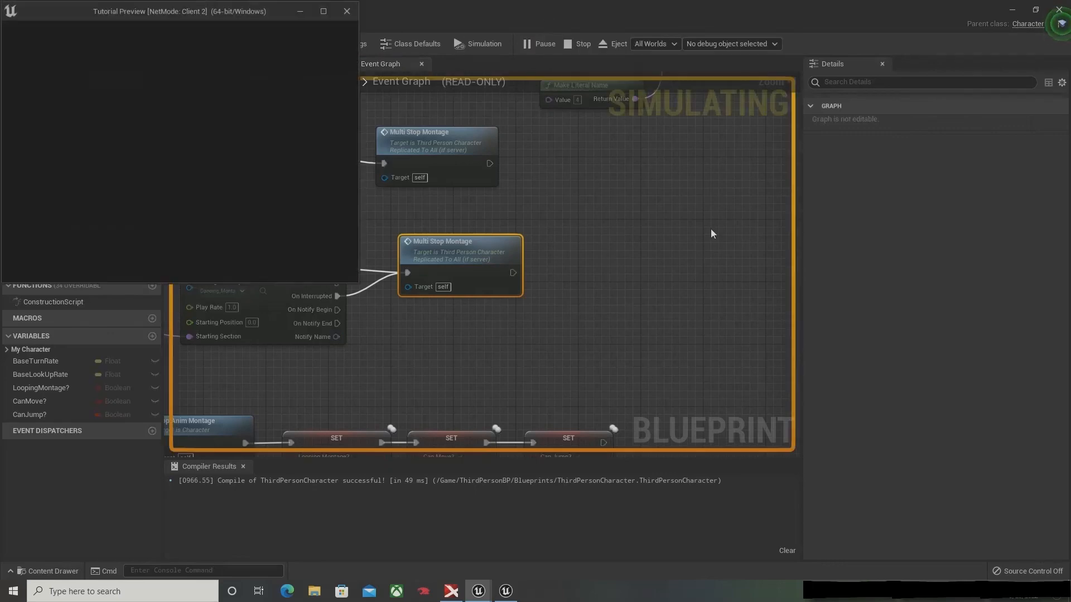
left_click(1012, 10)
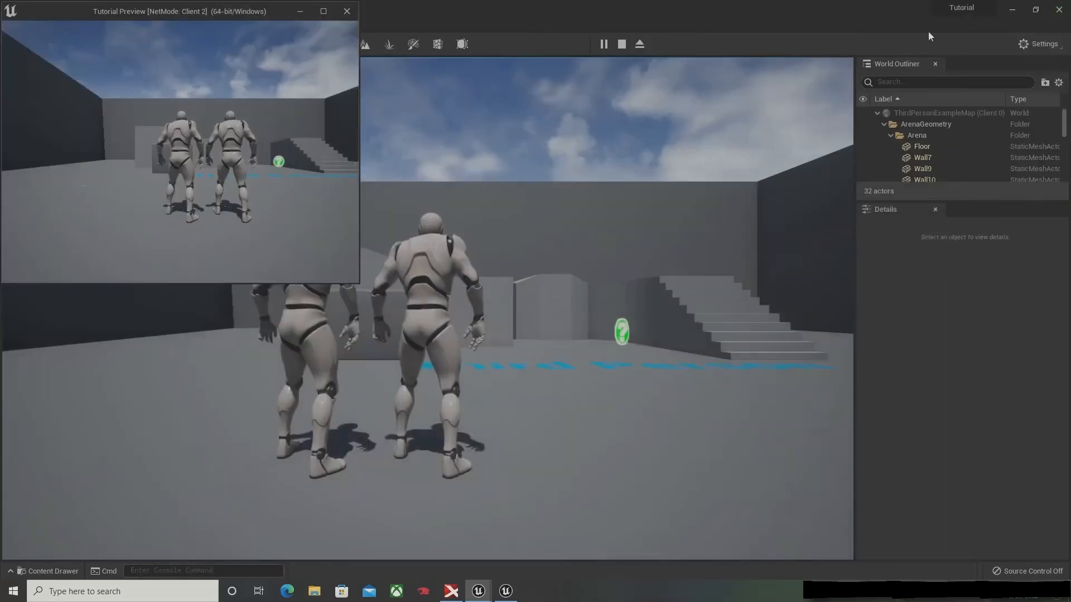
left_click(254, 134)
key("w")
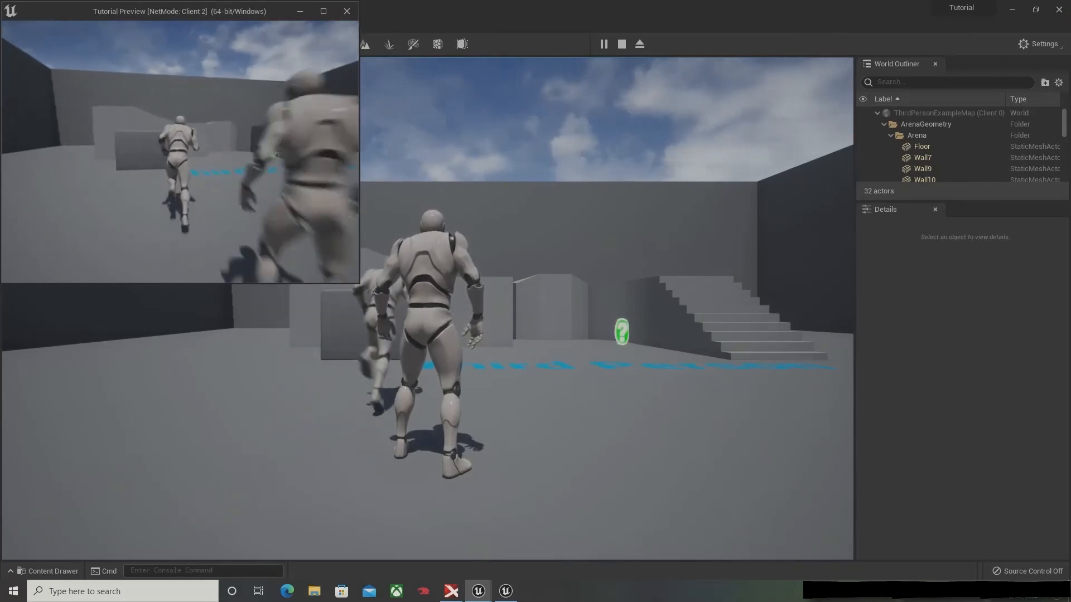
key("s")
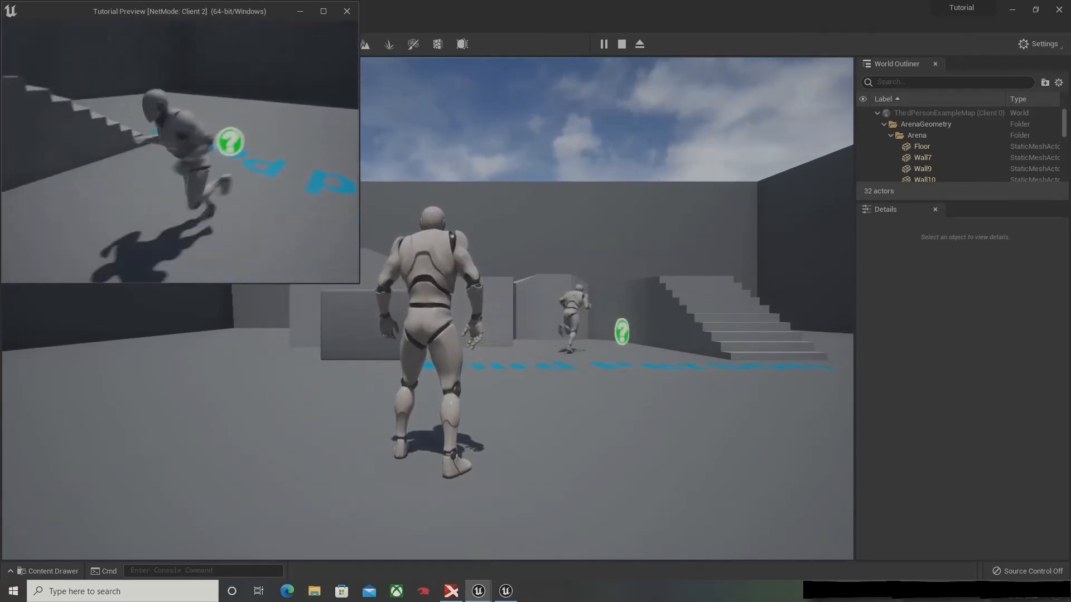
key("w")
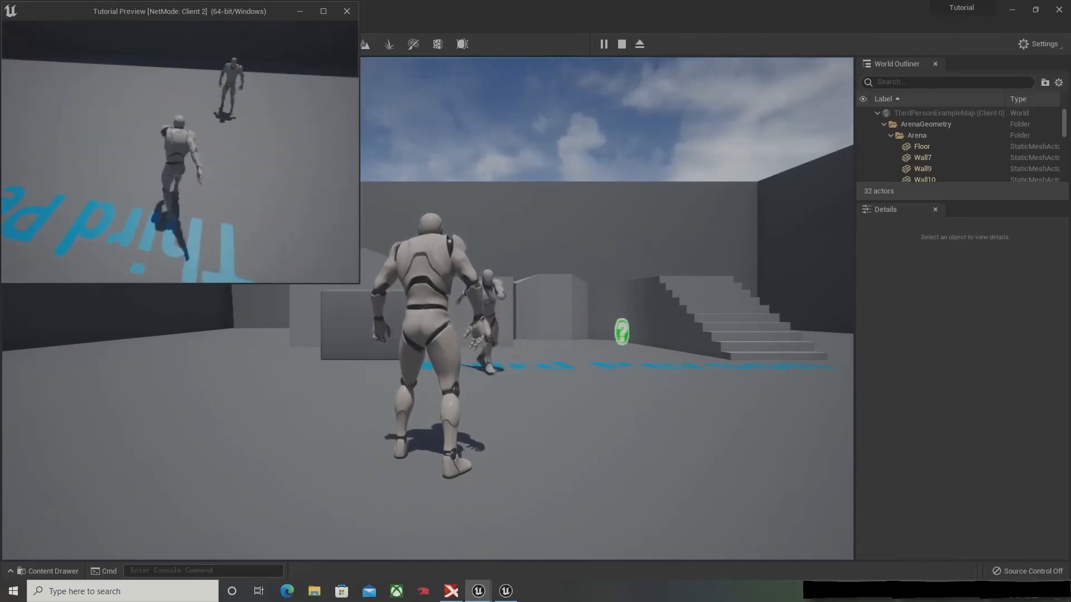
key("space")
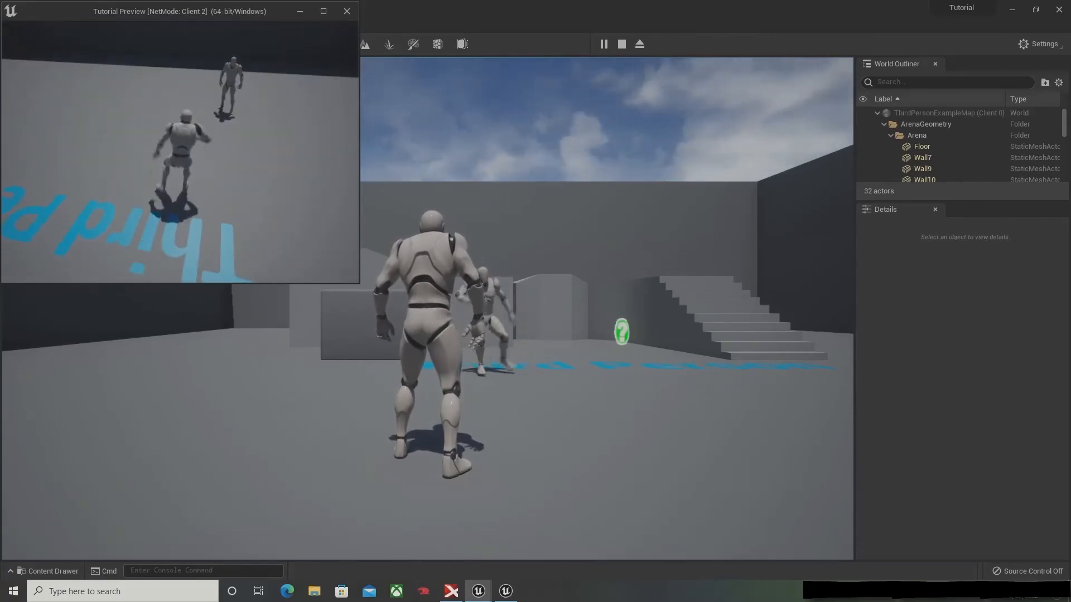
key("e")
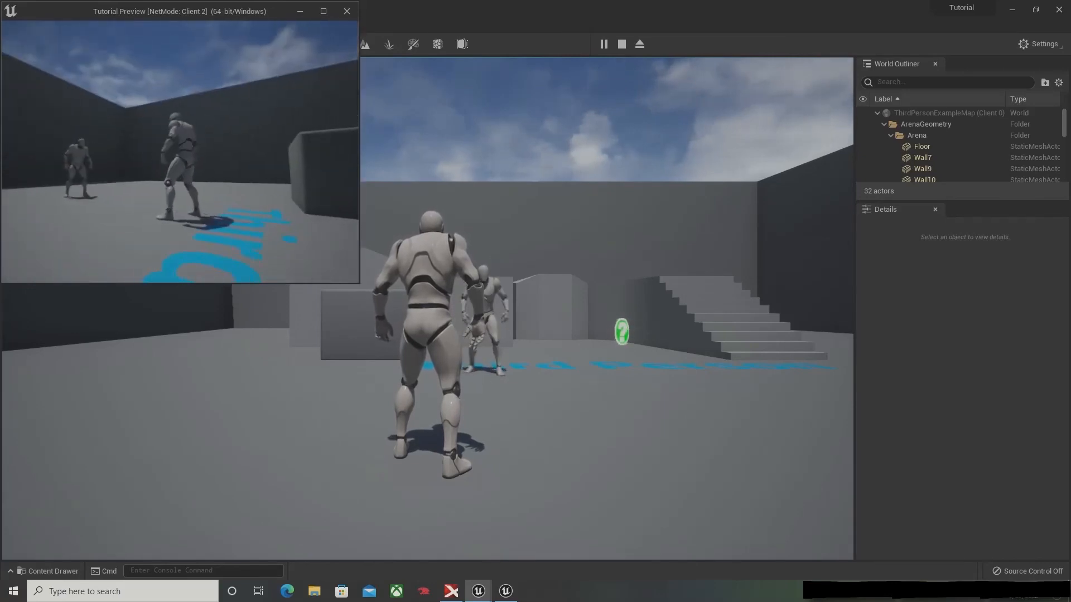
Step: Run the Client 2 character around the arena in all directions to check movement after the emote, and switch back to the ThirdPersonCharacter blueprint
key("a")
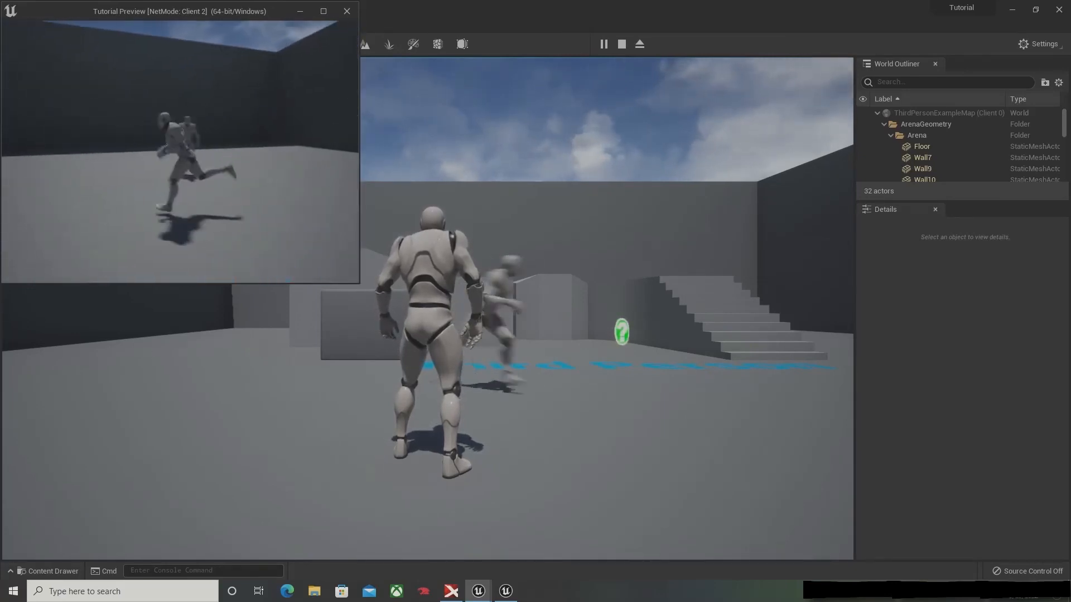
key("d")
key("s")
key("a")
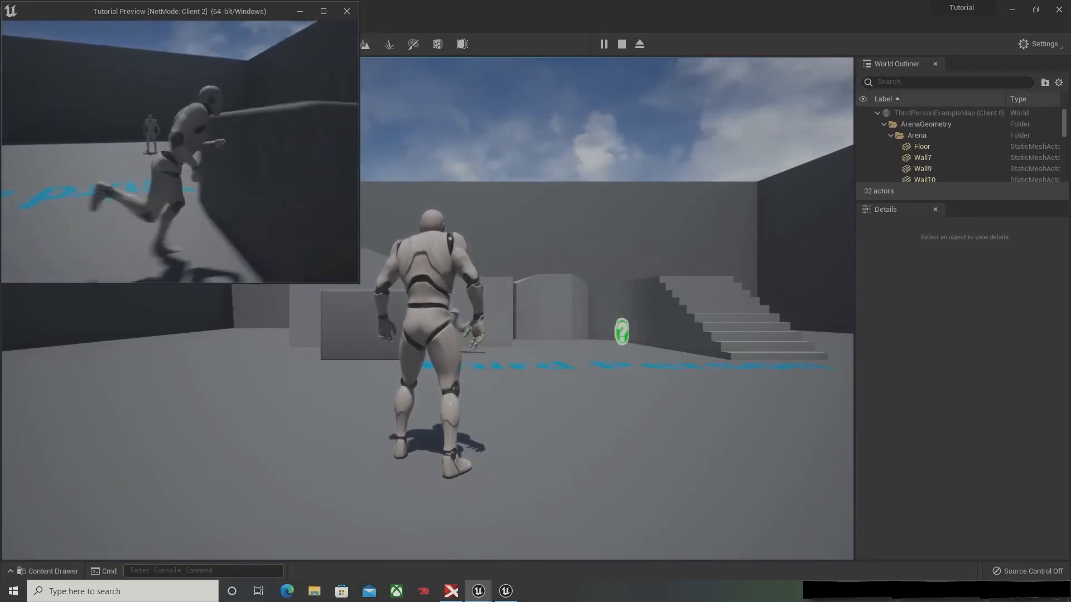
key("w")
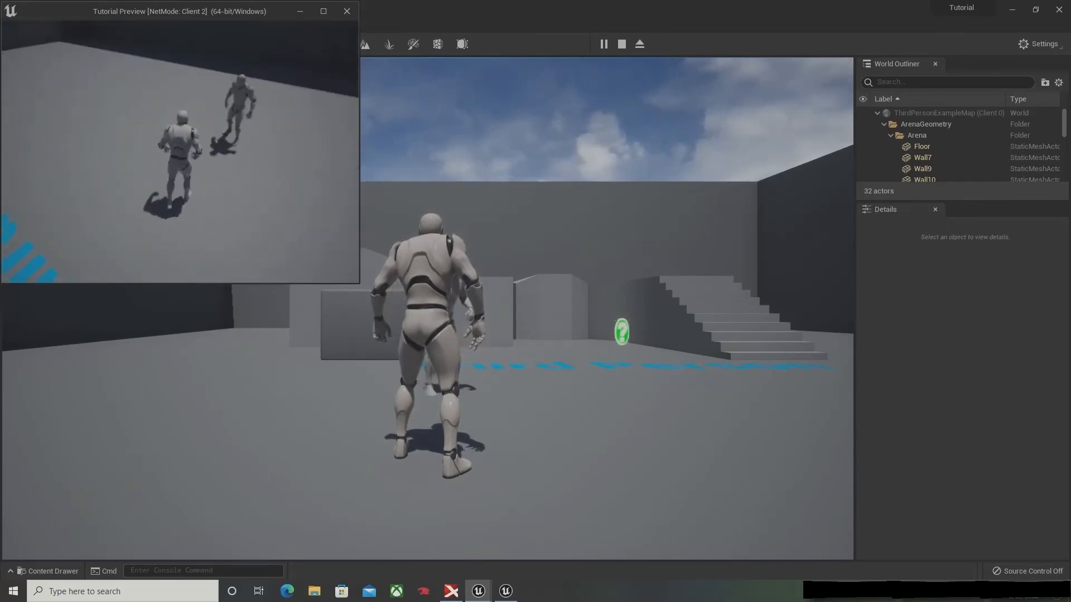
key("a")
key("d")
key("w")
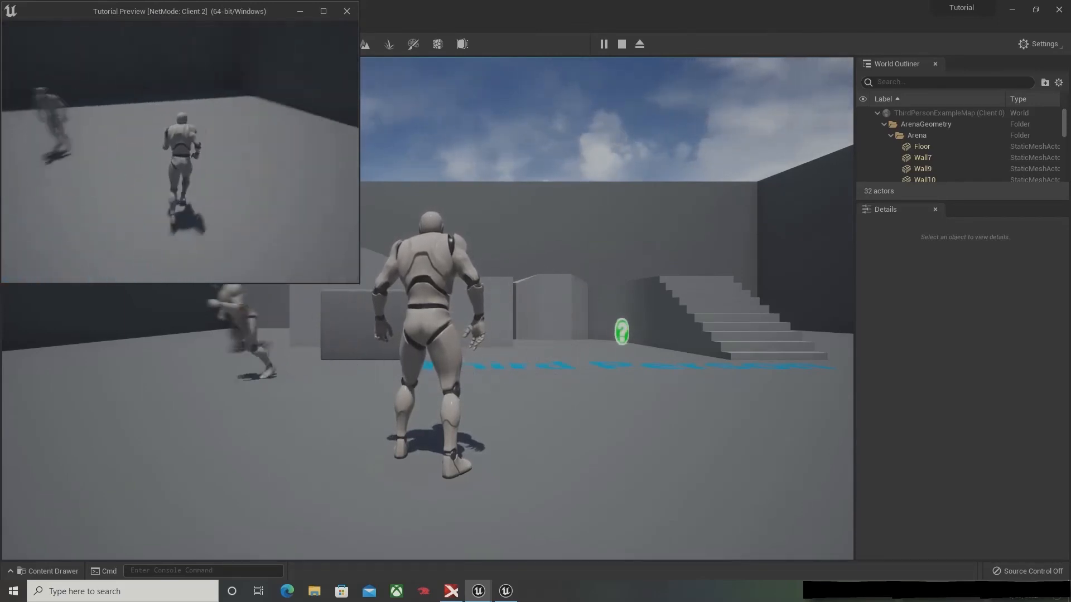
key("s")
key("w")
key("a")
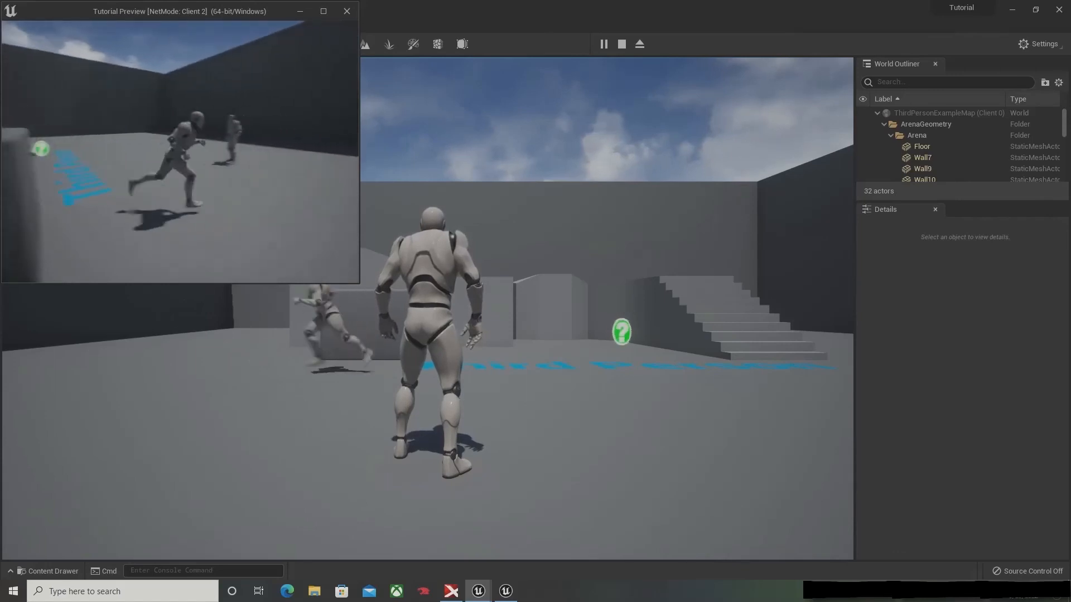
key("s")
key("a")
key("w")
key("s")
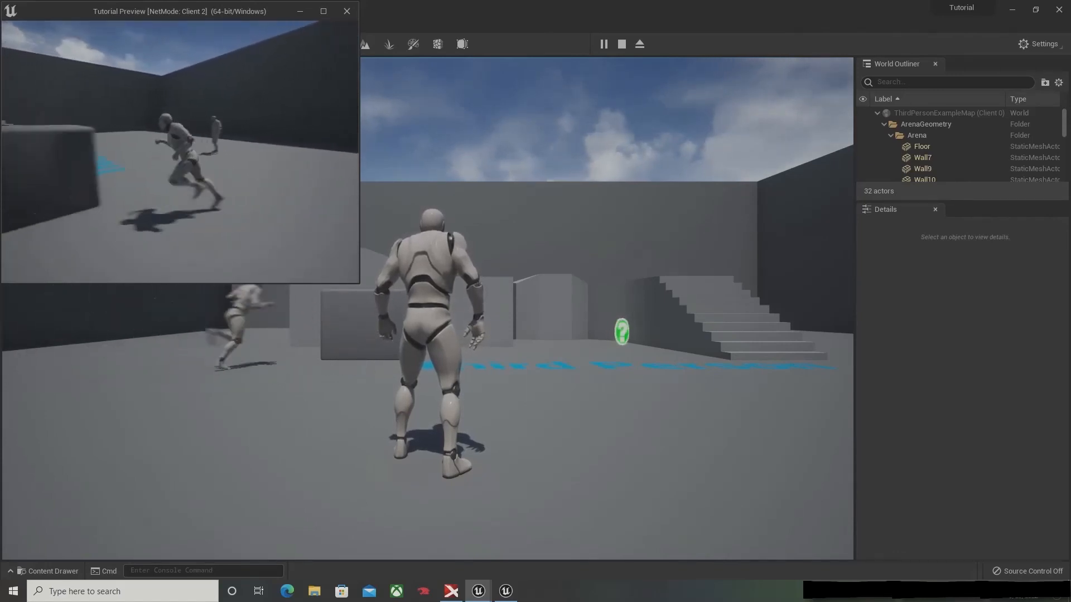
key("w")
key("s")
key("a")
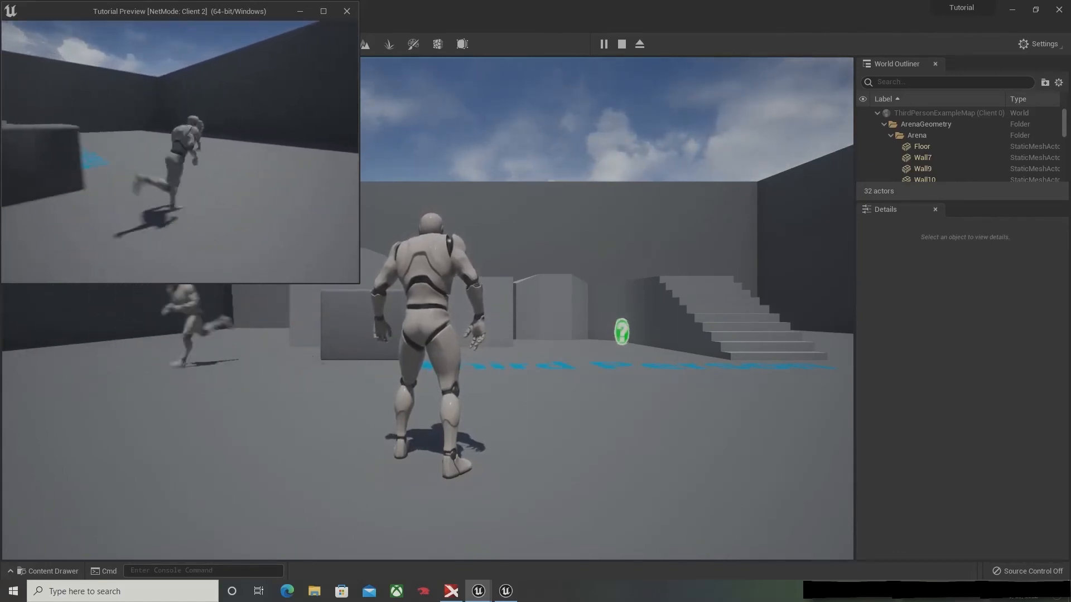
key("alt+Tab")
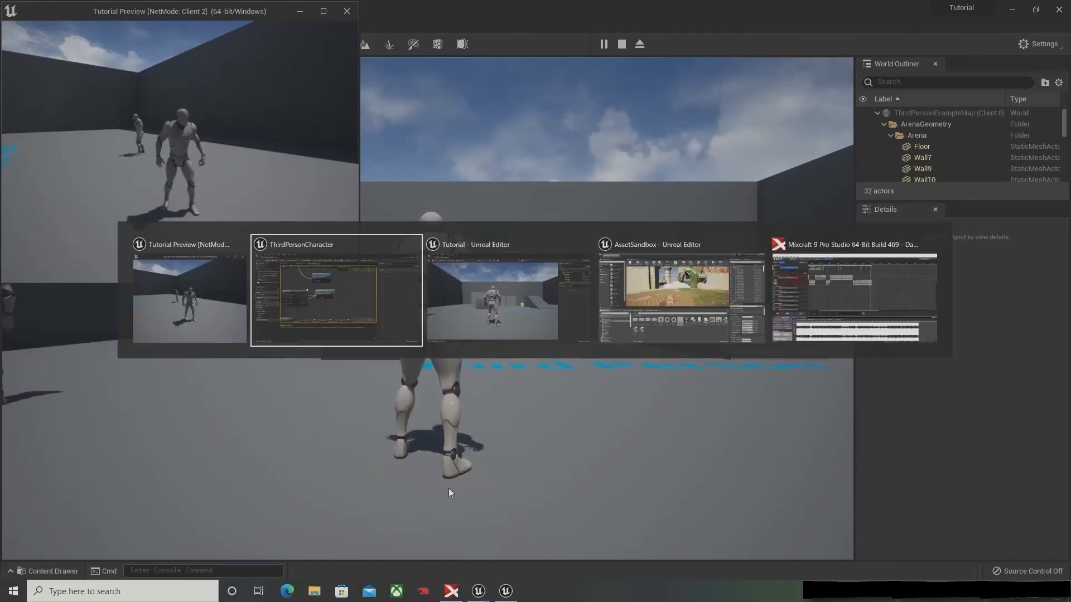